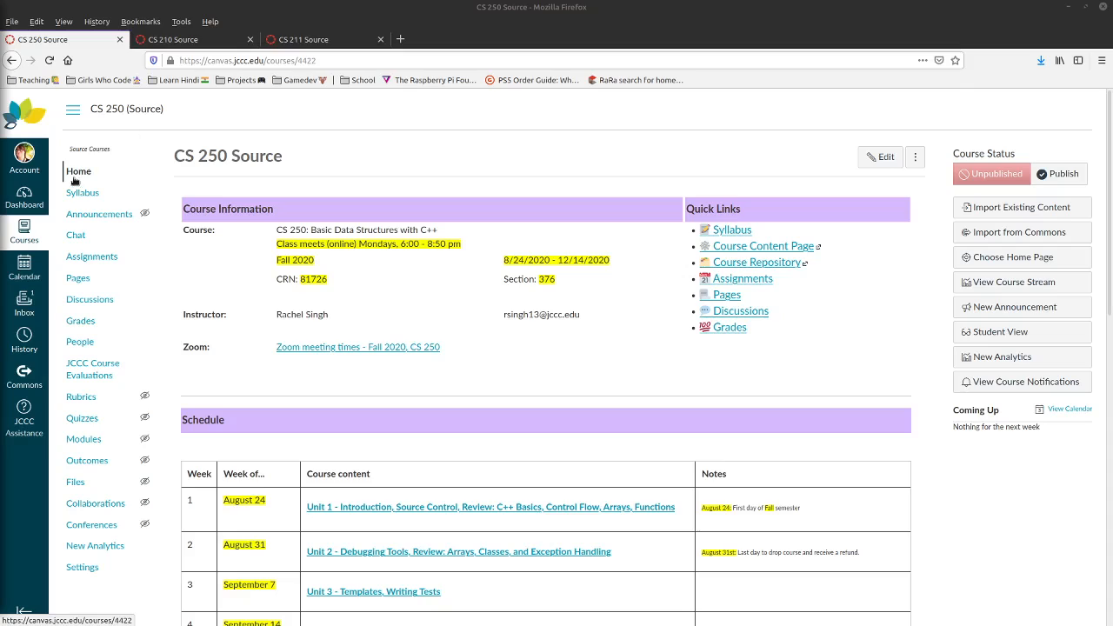
- Browse the list of all courses, then return to the CS 250 Source course
left_click(24, 228)
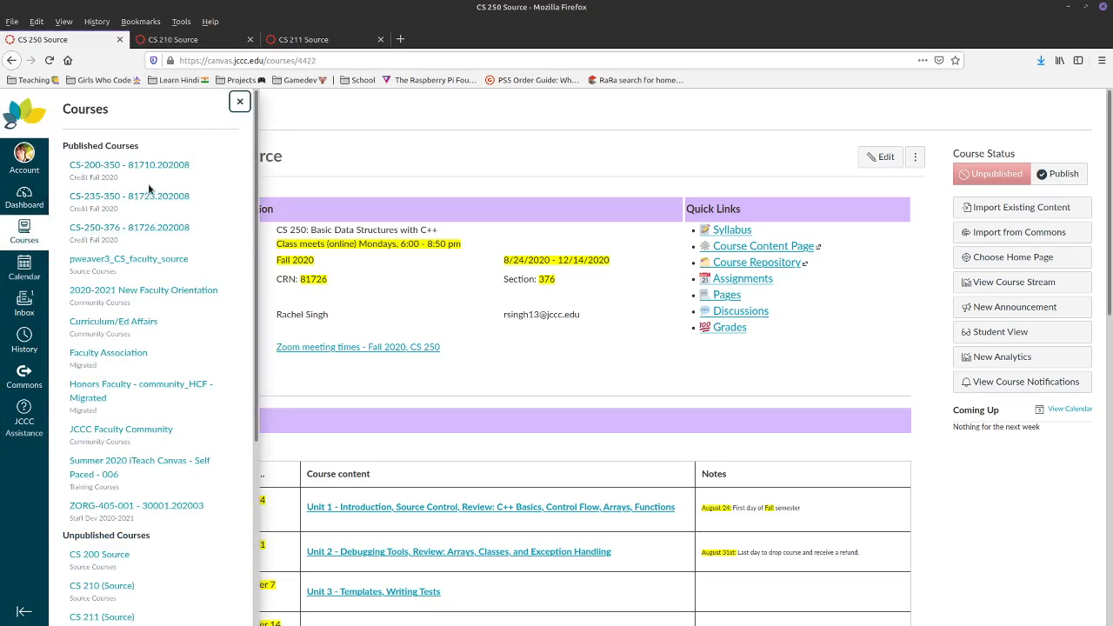
scroll(157, 529, "down", 3)
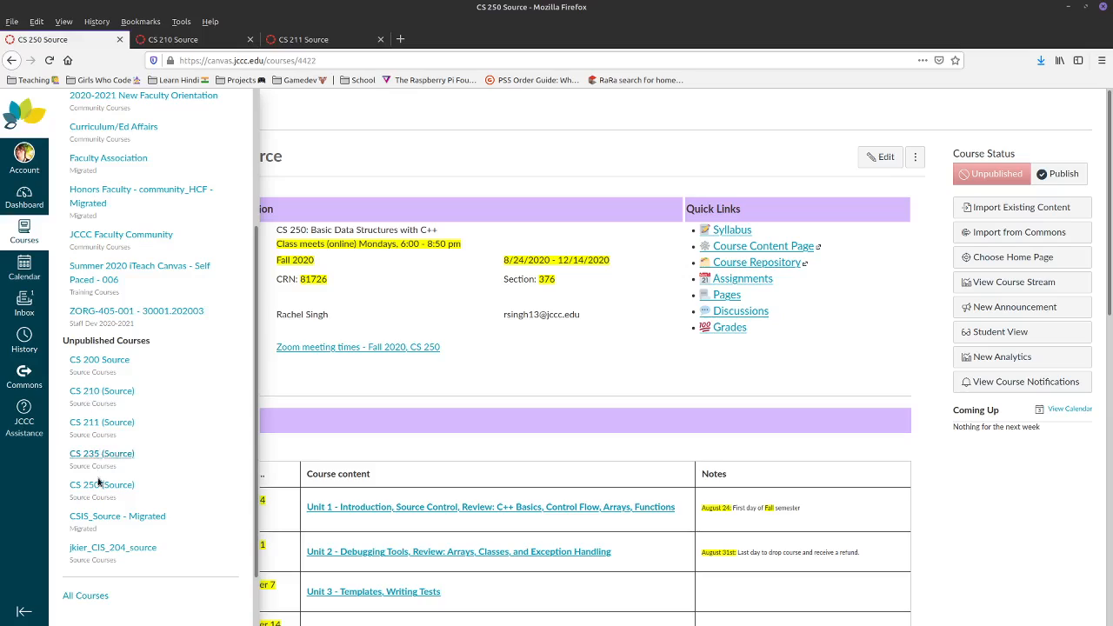
left_click(380, 409)
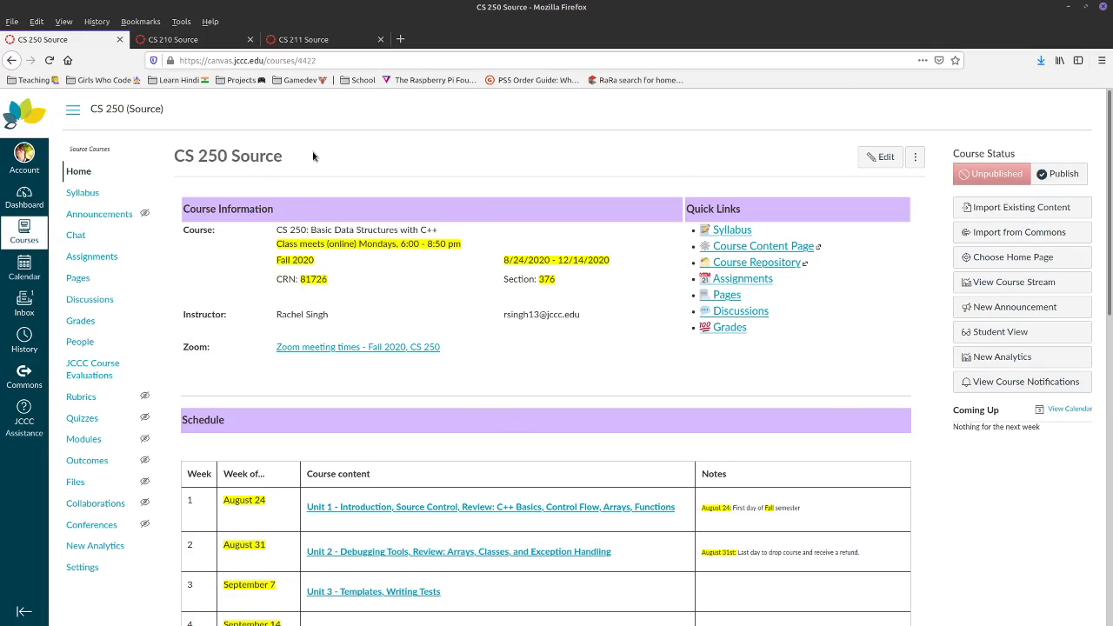
left_click_drag(1111, 156, 1064, 109)
- Review the CS 210 Source and CS 211 Source tabs, then close both
left_click(187, 39)
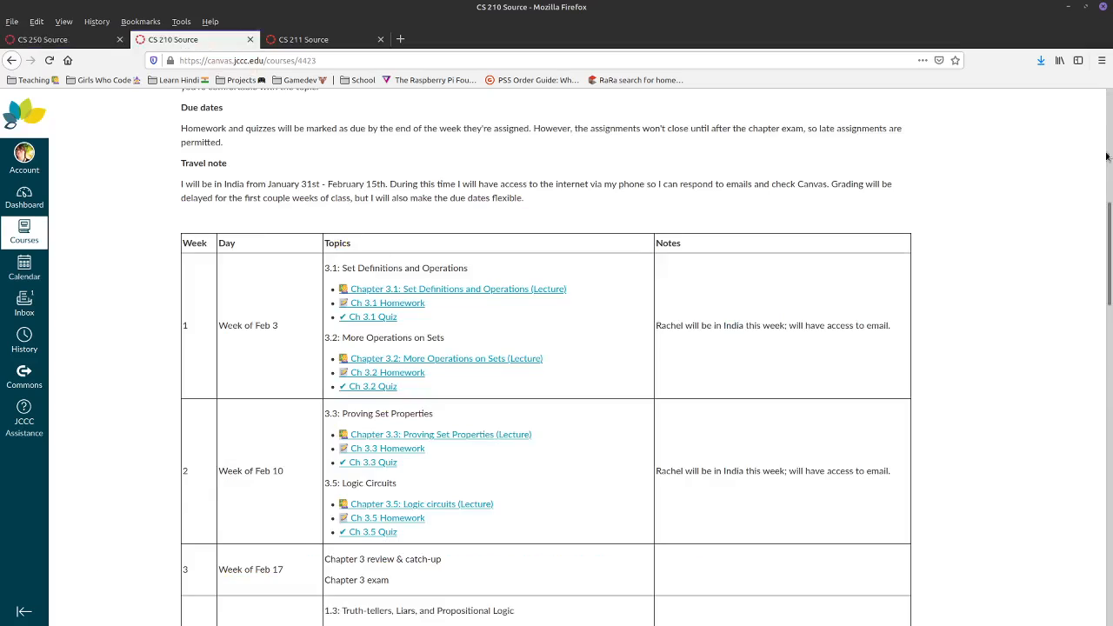
left_click_drag(1110, 231, 1086, 66)
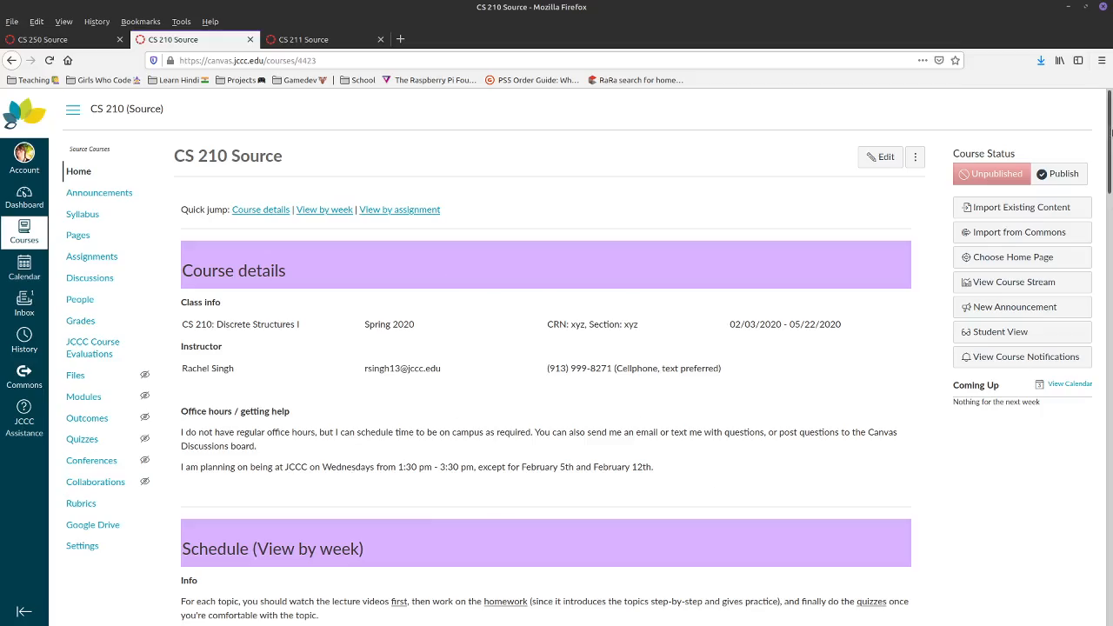
left_click_drag(1110, 129, 1092, 87)
left_click(304, 39)
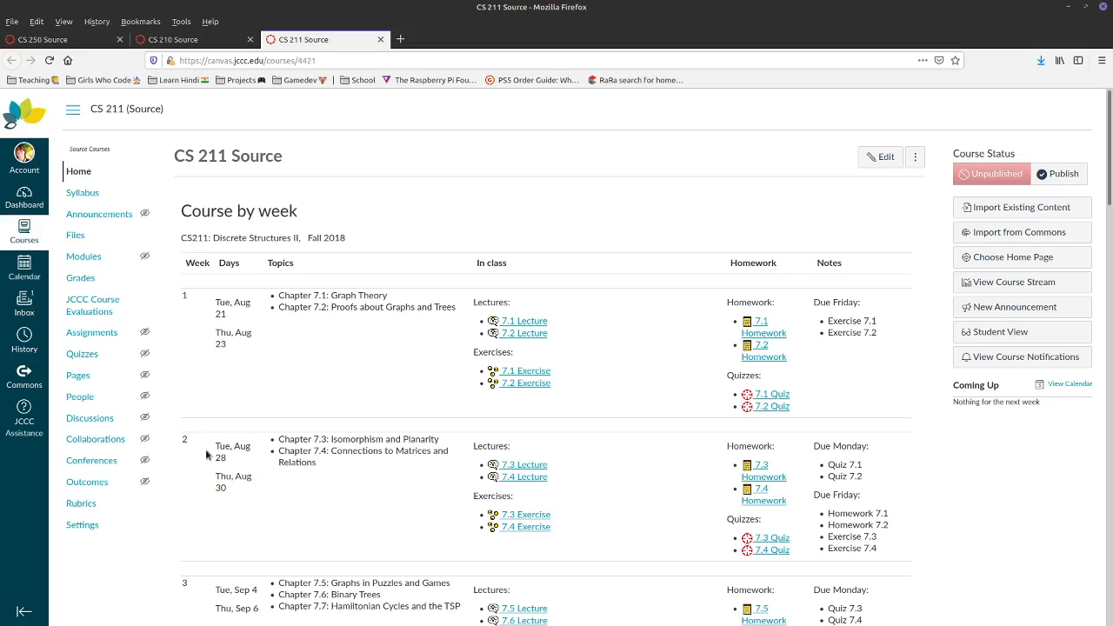
middle_click(265, 39)
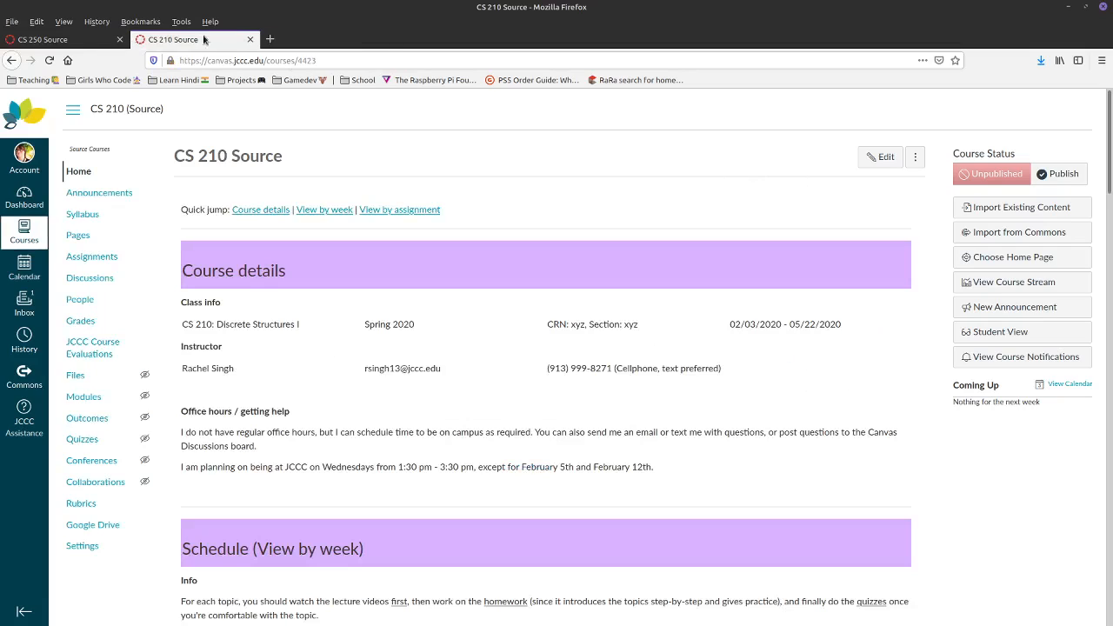
middle_click(235, 40)
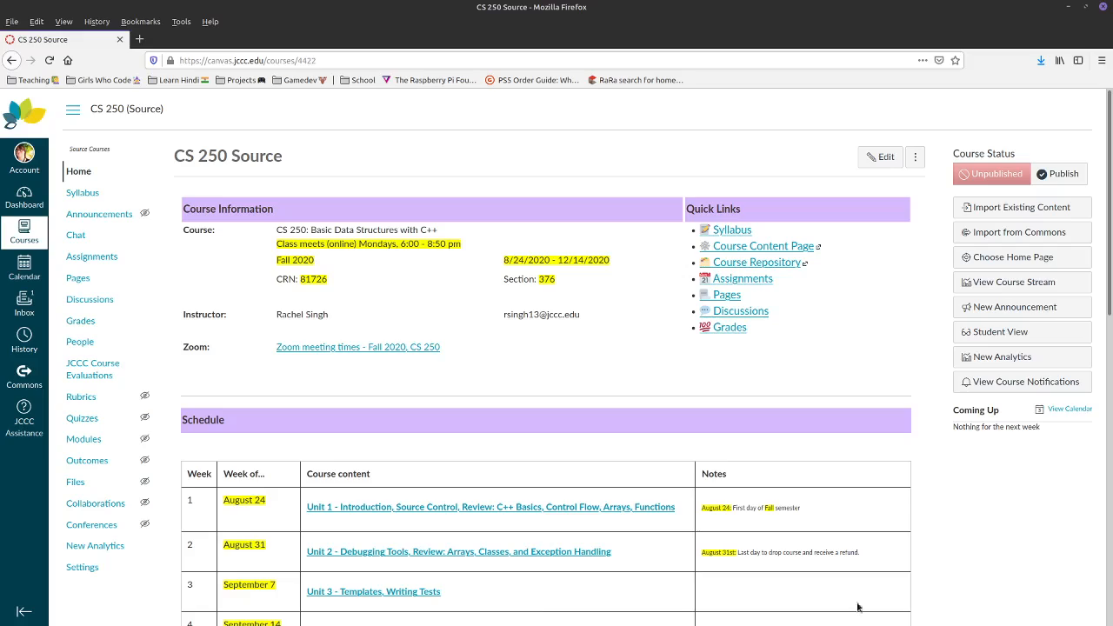
left_click(988, 264)
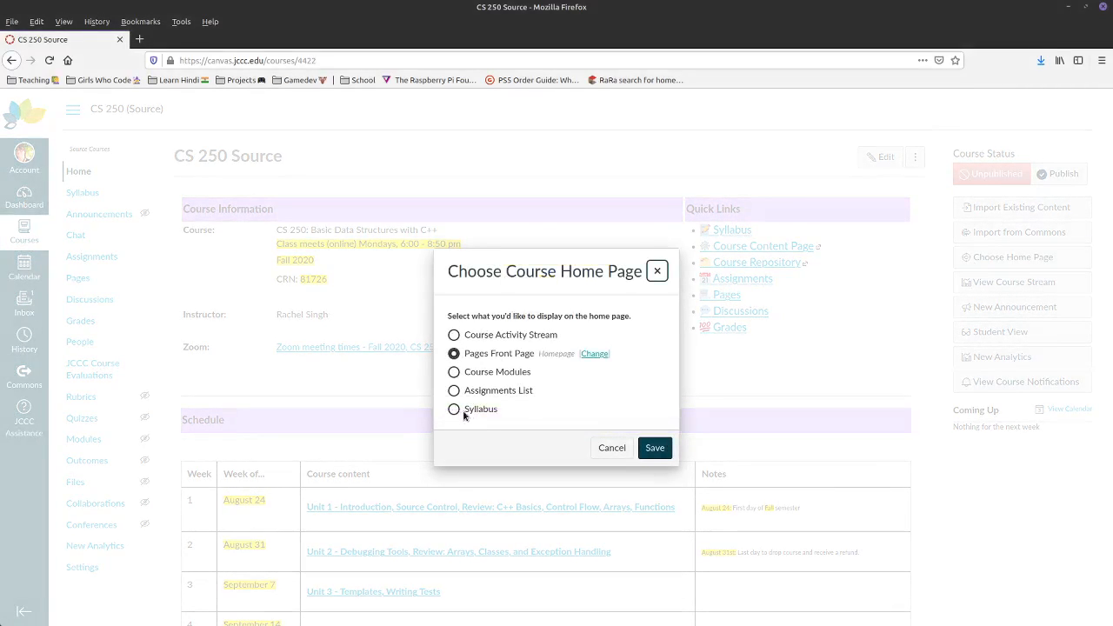
left_click(454, 392)
left_click(454, 373)
left_click(454, 391)
left_click(456, 374)
left_click(455, 355)
left_click(454, 336)
left_click(455, 354)
left_click_drag(475, 354, 535, 354)
left_click(512, 355)
left_click(619, 450)
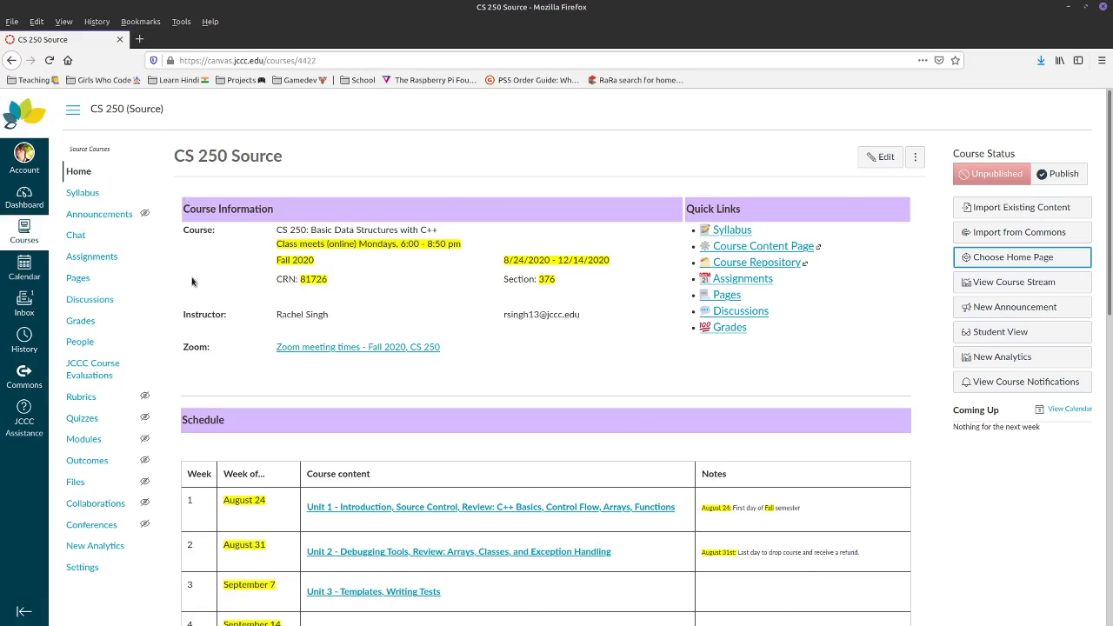
- Open the Homepage front page, check its actions menu, then go to View All Pages
left_click(76, 278)
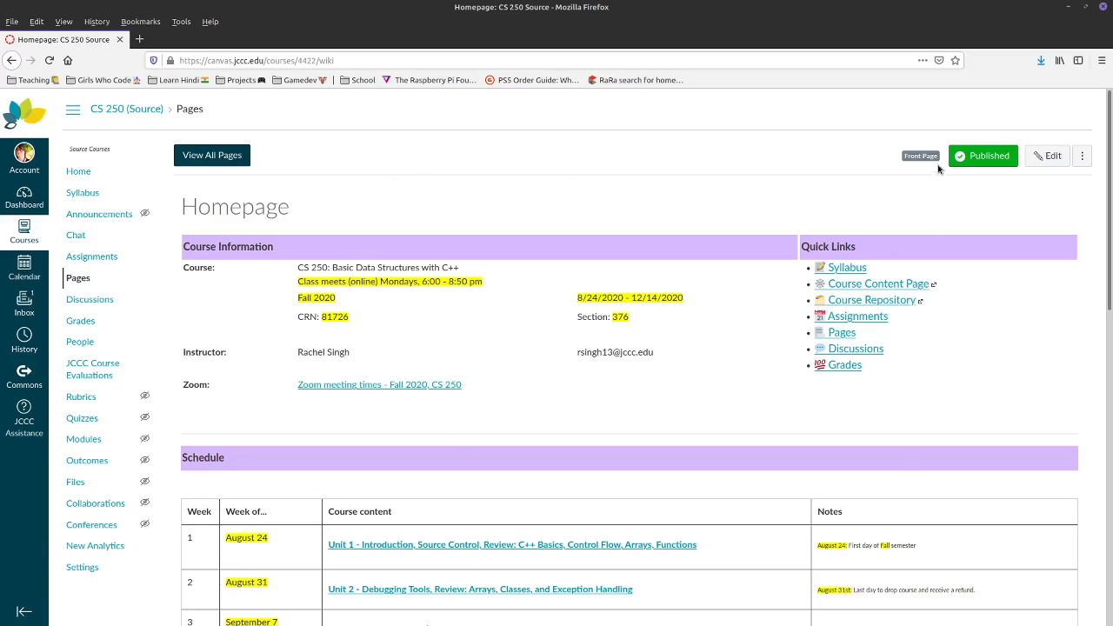
left_click(1079, 157)
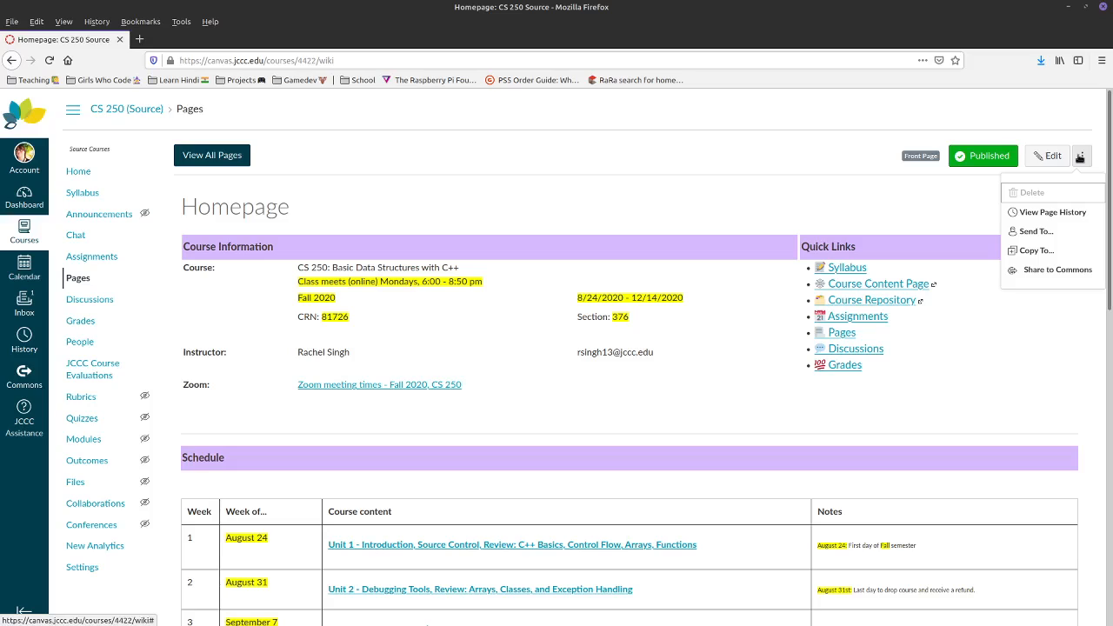
left_click(1079, 157)
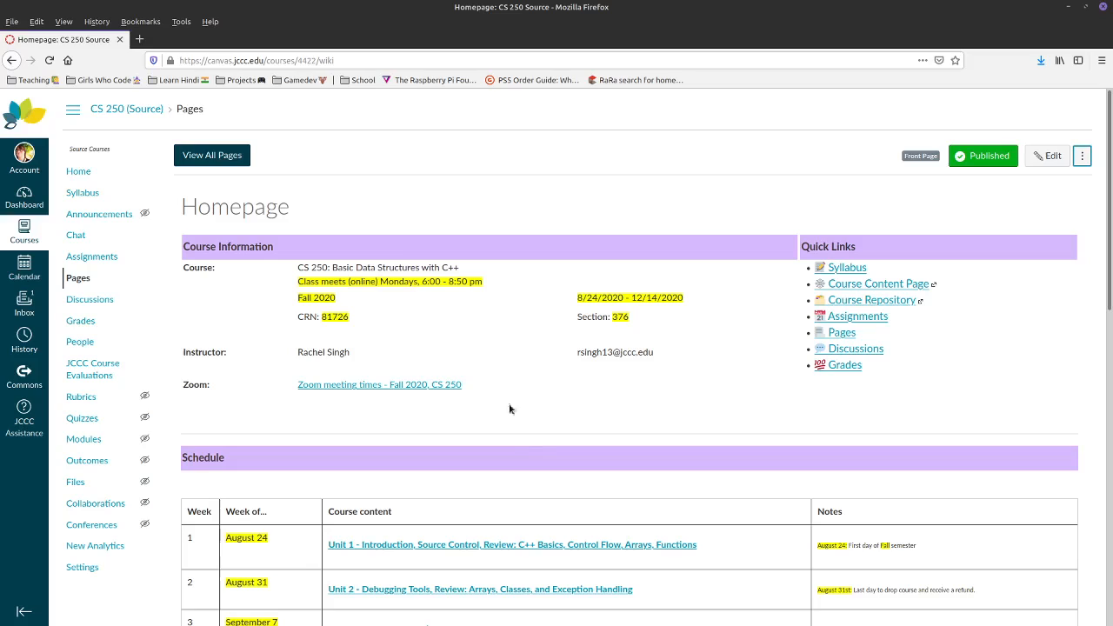
left_click(217, 162)
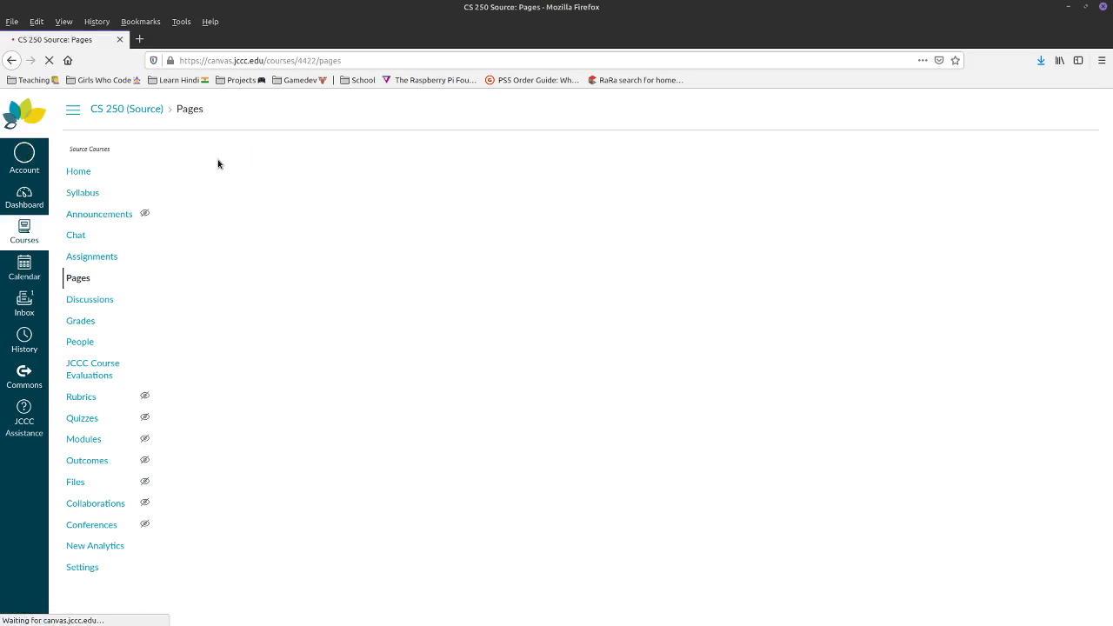
scroll(322, 281, "down", 6)
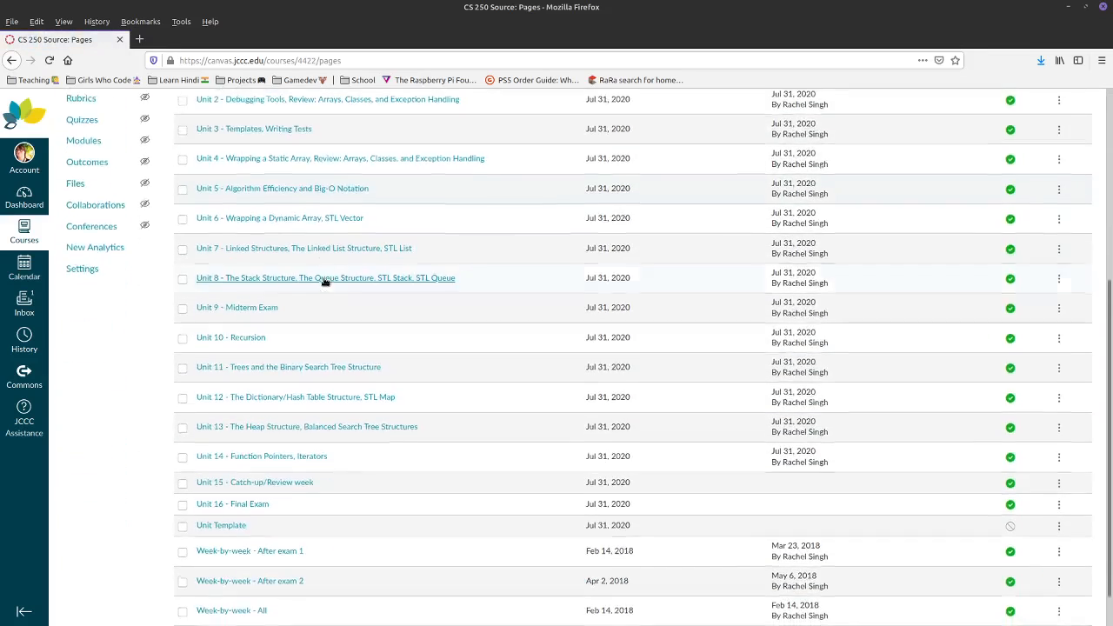
scroll(345, 354, "up", 6)
scroll(345, 354, "up", 1)
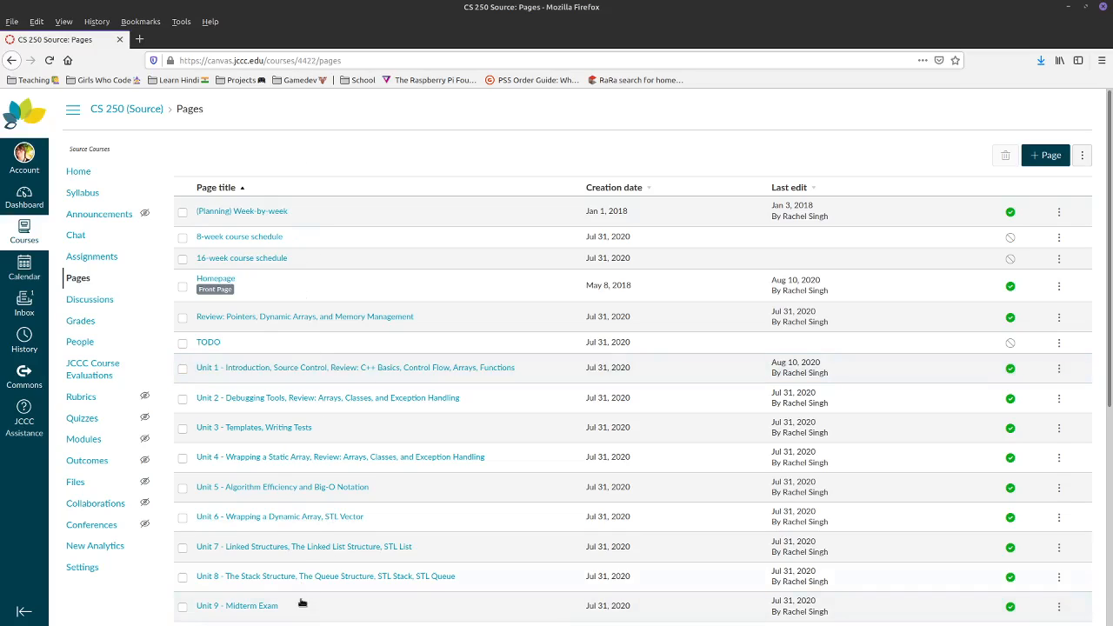
- Inspect the Homepage, (Planning) Week-by-week and Review: Pointers row menus, then return to Pages
left_click(1059, 286)
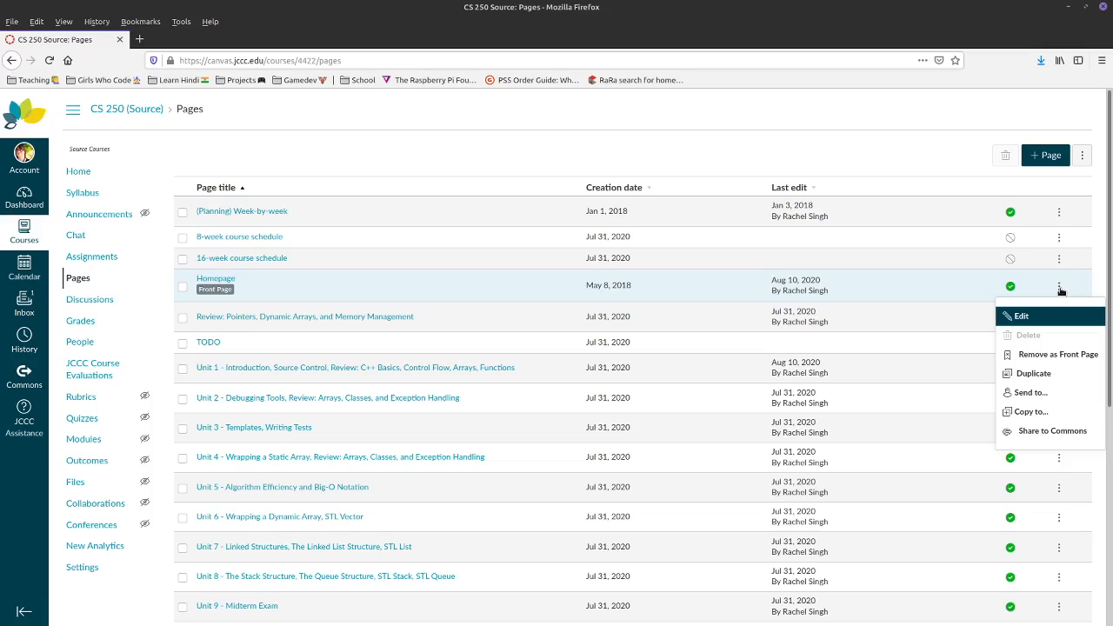
left_click(1060, 211)
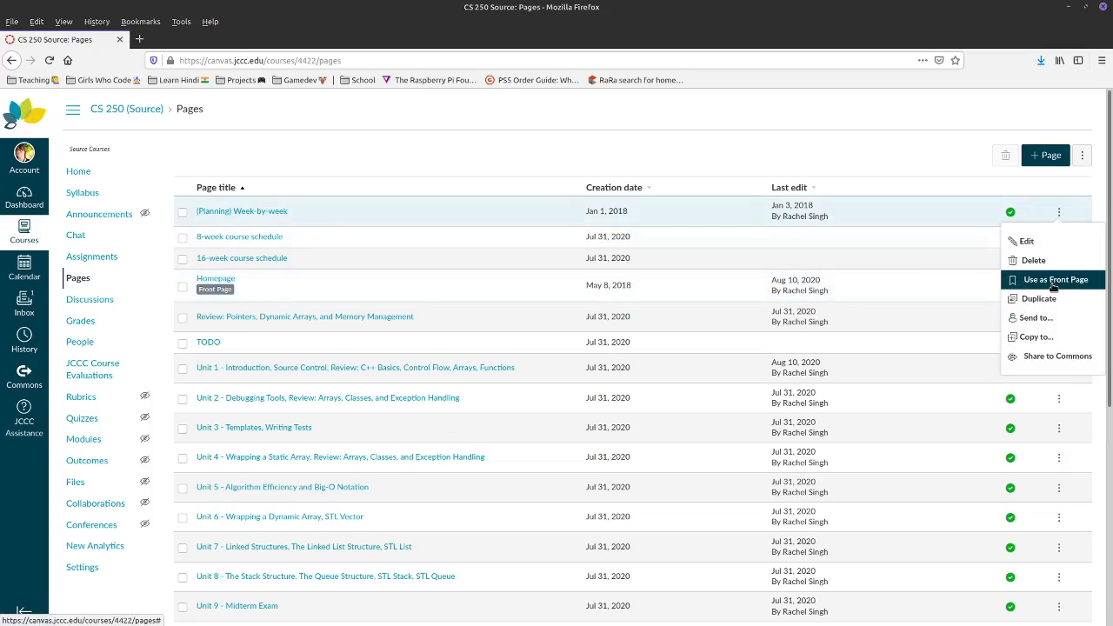
left_click(935, 157)
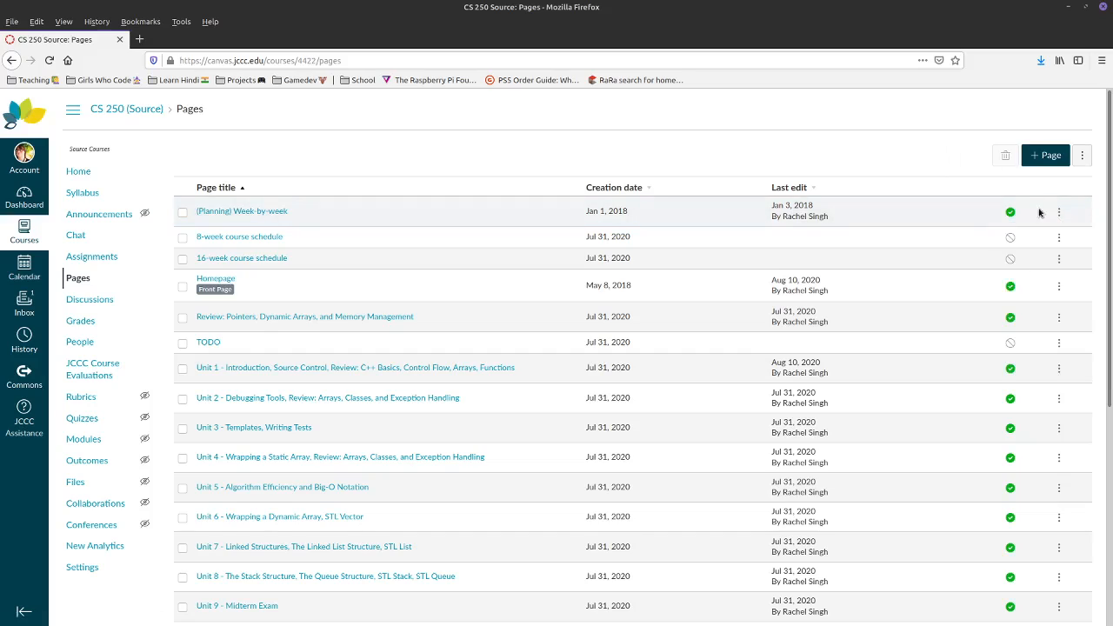
left_click(1058, 320)
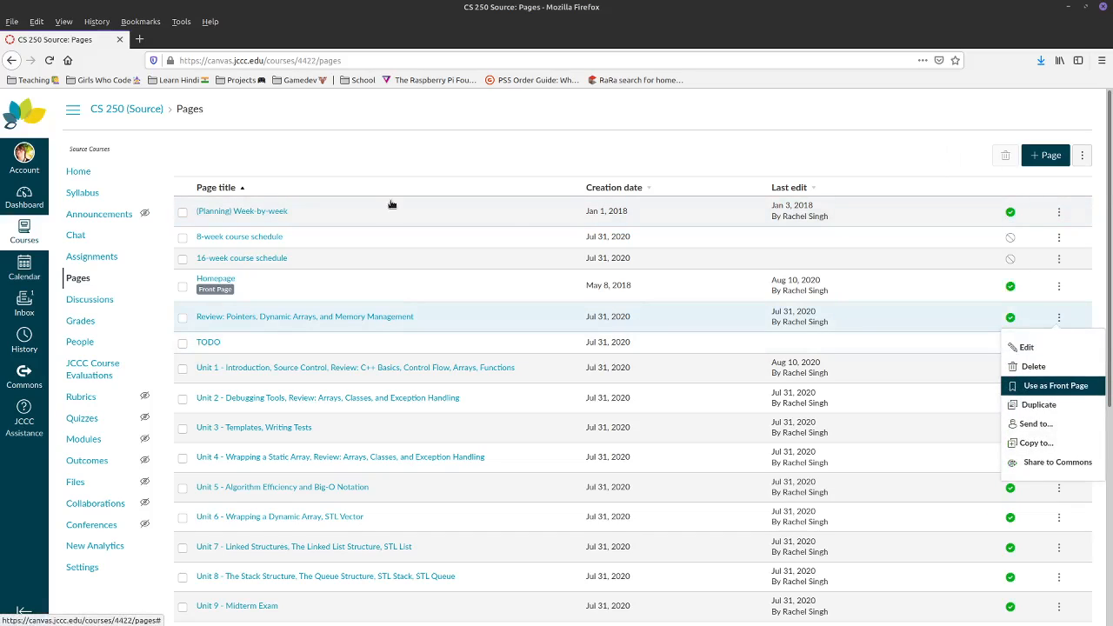
left_click(76, 175)
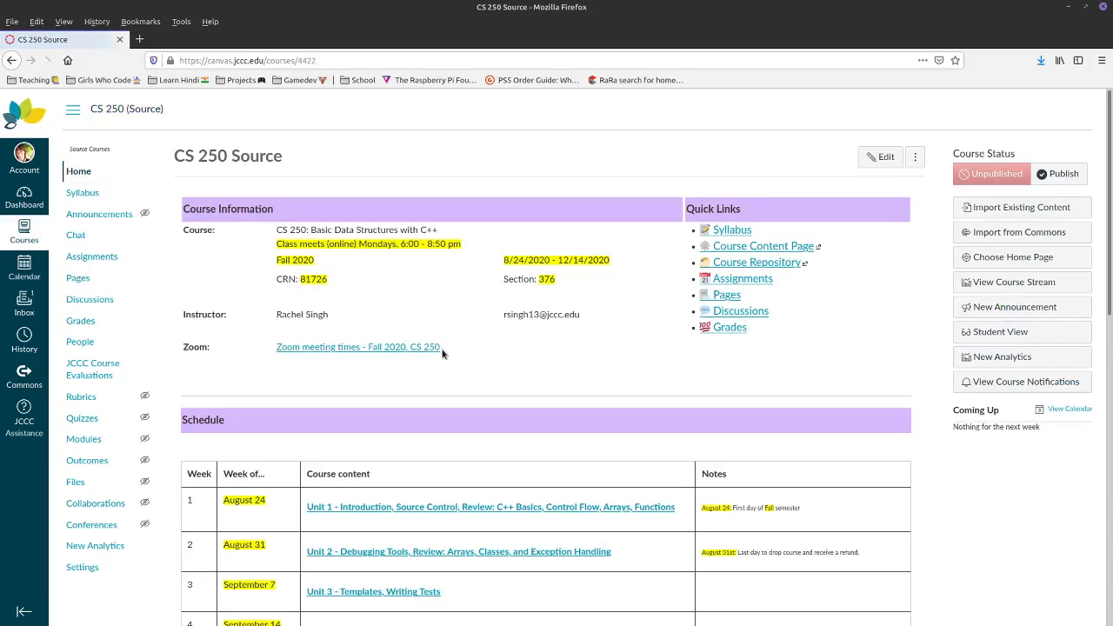
key("alt+Left")
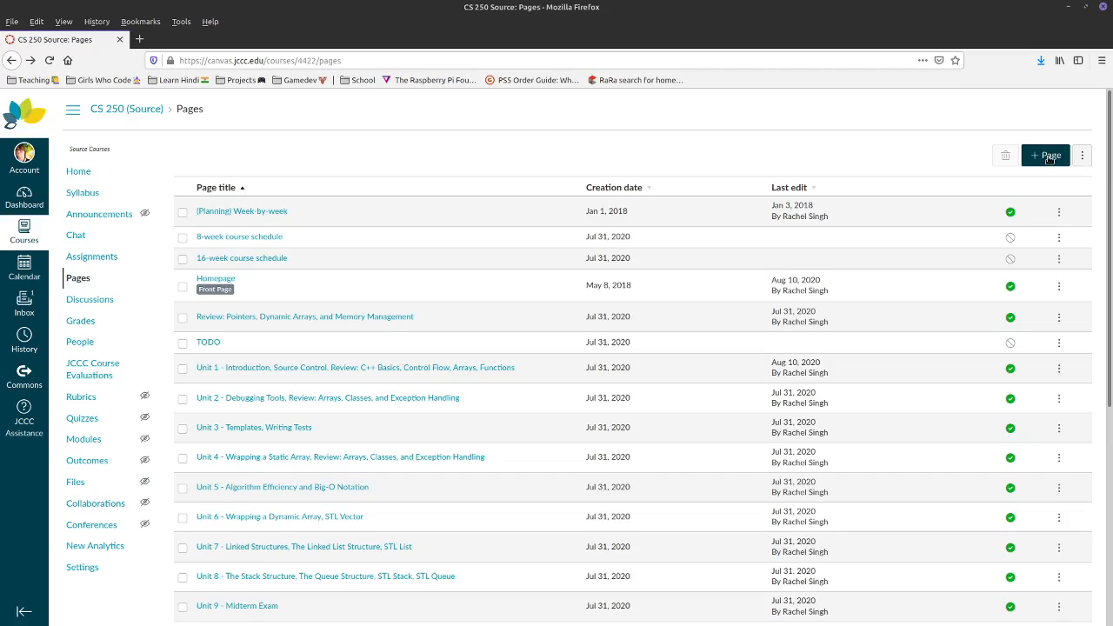
- Start a page titled 'Example home' with 'Week 16 of class' as a Header 2 heading
left_click(1049, 158)
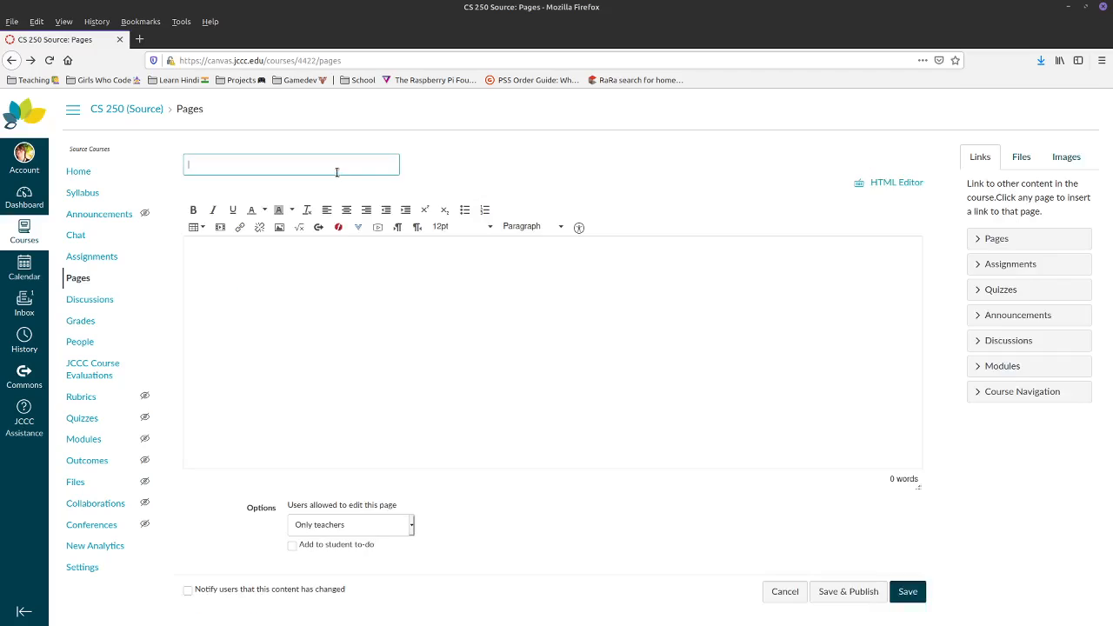
type("Example home")
left_click(234, 253)
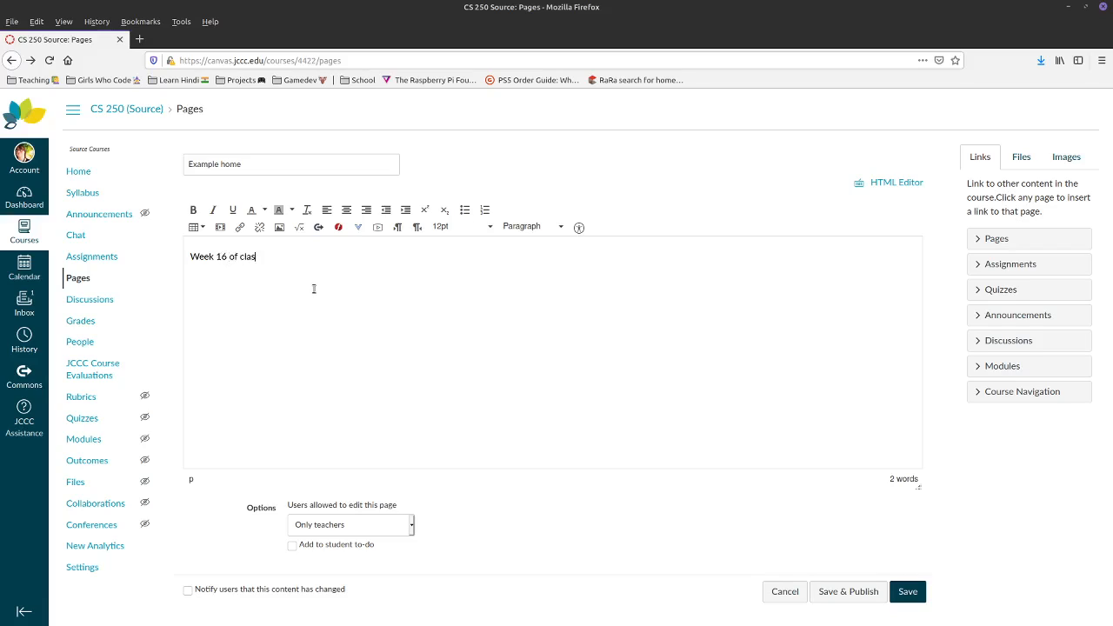
left_click_drag(281, 259, 160, 262)
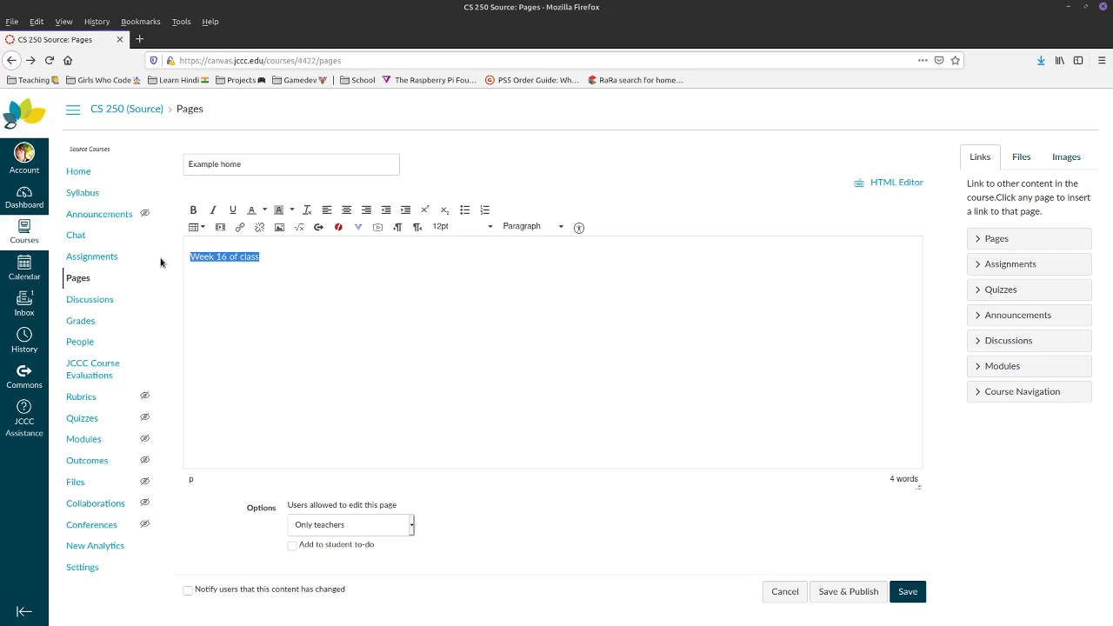
left_click(514, 228)
left_click(517, 267)
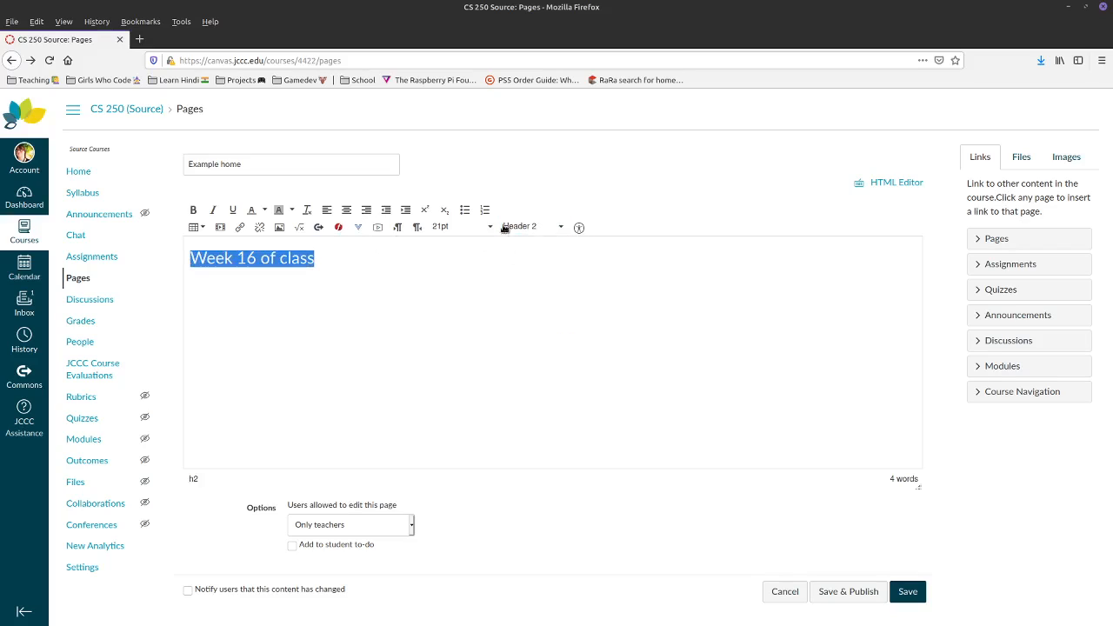
- Add placeholder text below the heading, then cancel the unsaved page
left_click(323, 297)
left_click(196, 231)
left_click(198, 231)
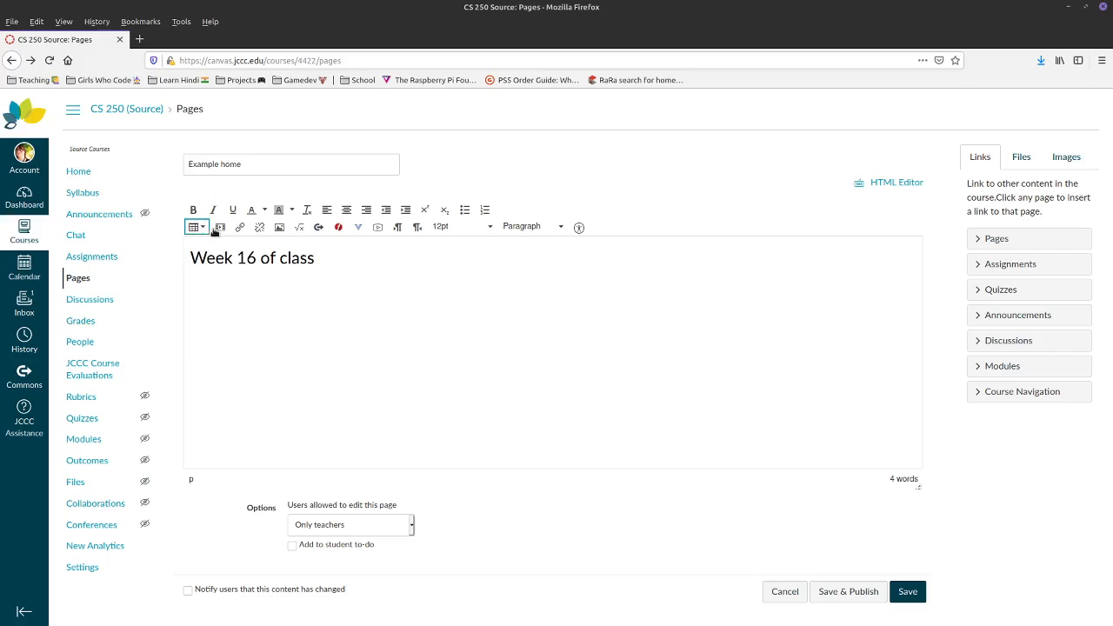
left_click(233, 296)
type("sdfjaklsdjf;laksjdfla")
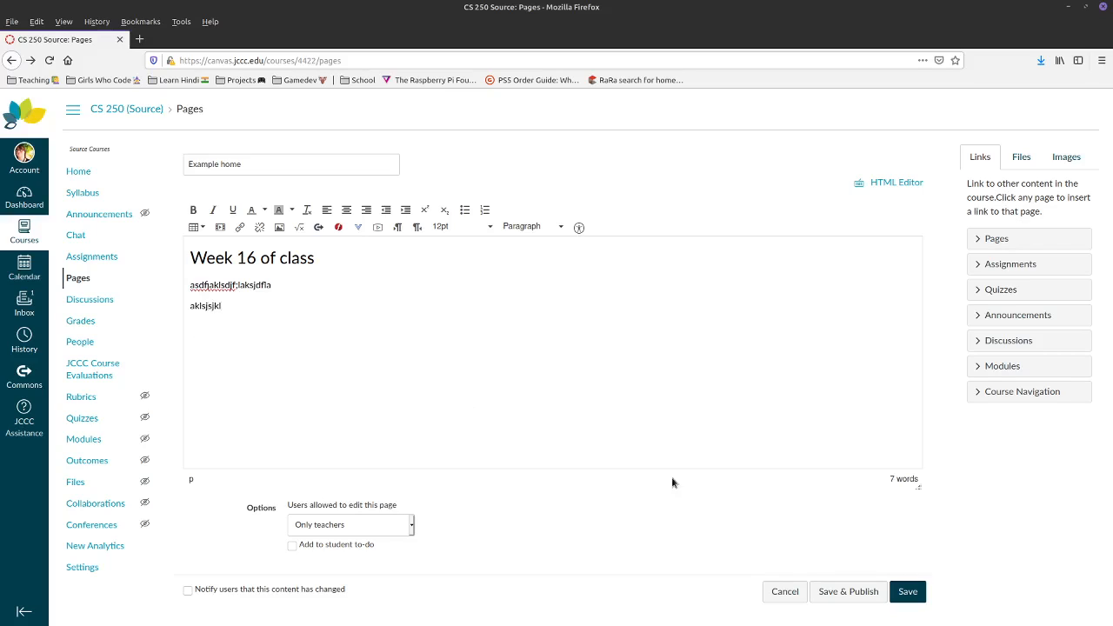
left_click(784, 591)
- Discard the unsaved page and return to the View All Pages list
left_click(698, 315)
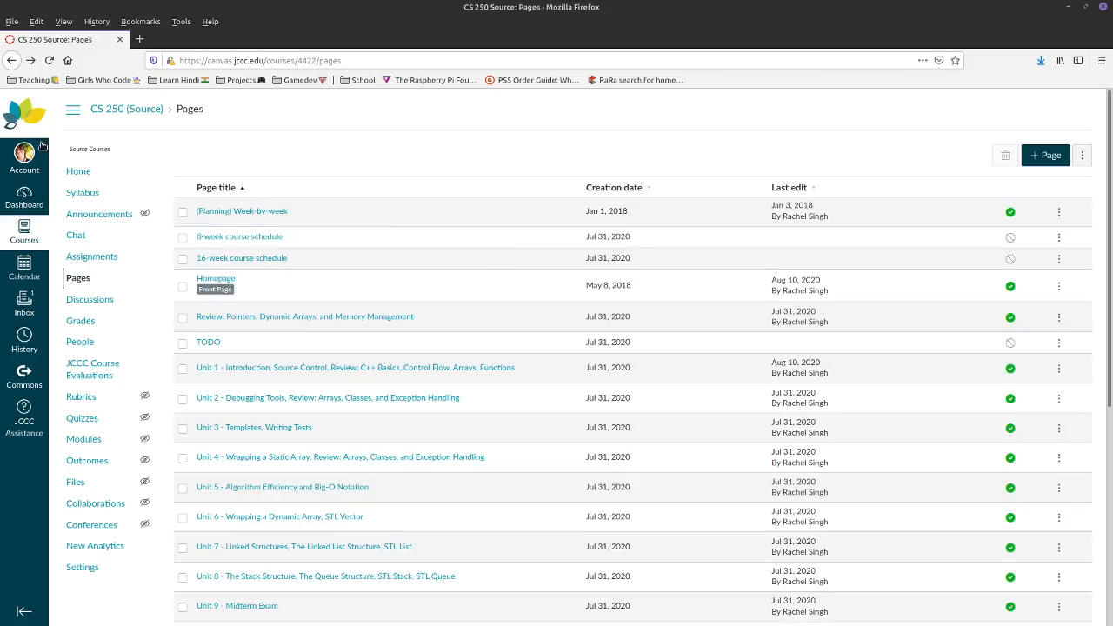
left_click(77, 171)
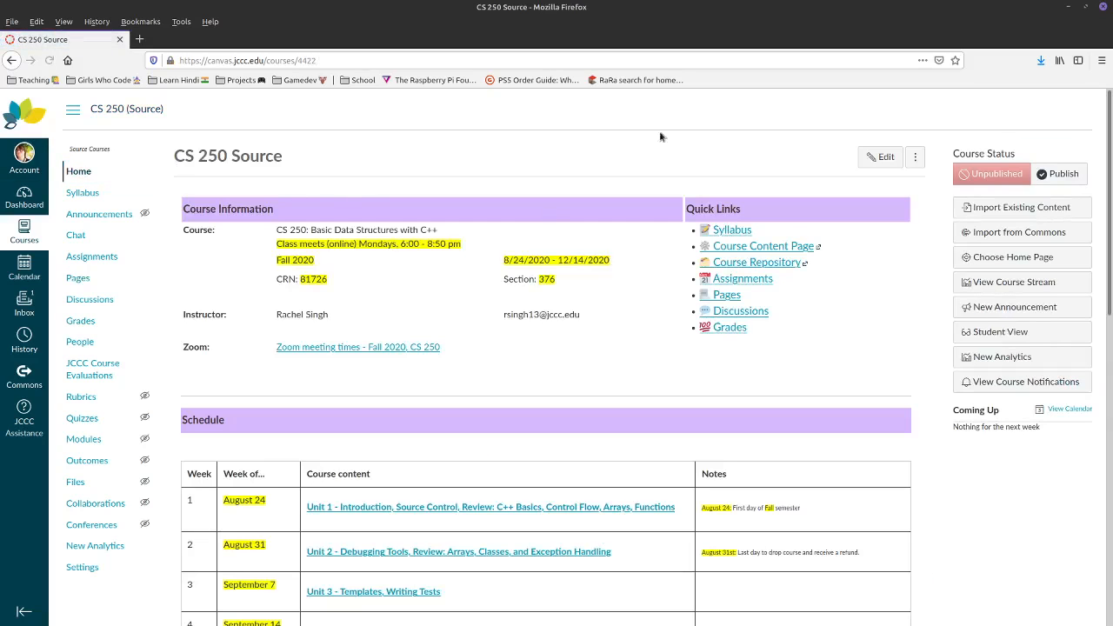
scroll(400, 234, "down", 3)
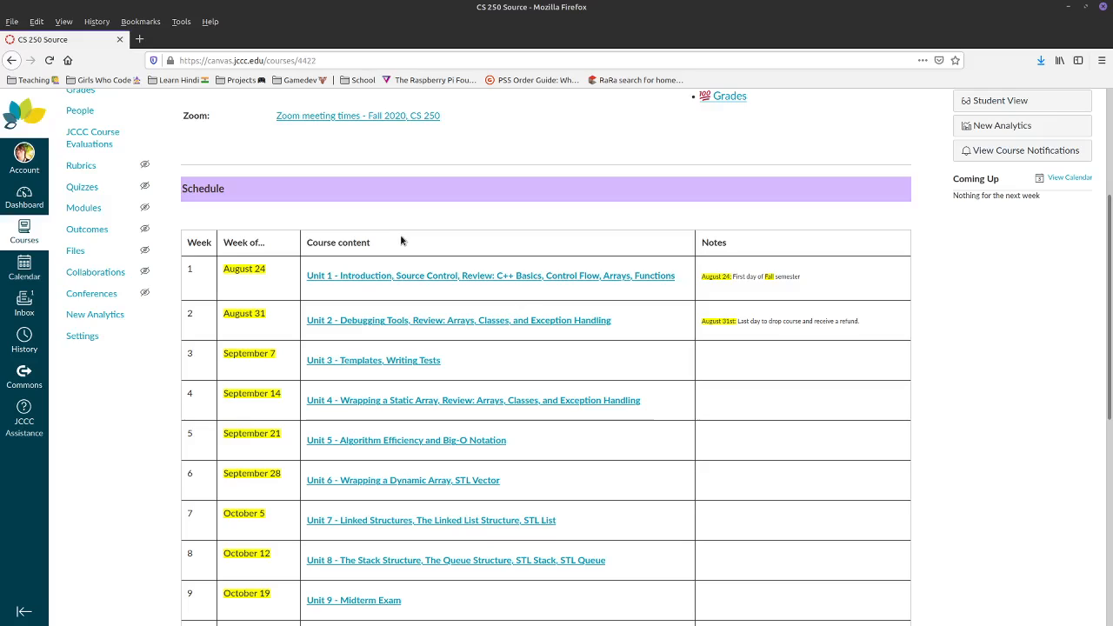
scroll(404, 240, "up", 3)
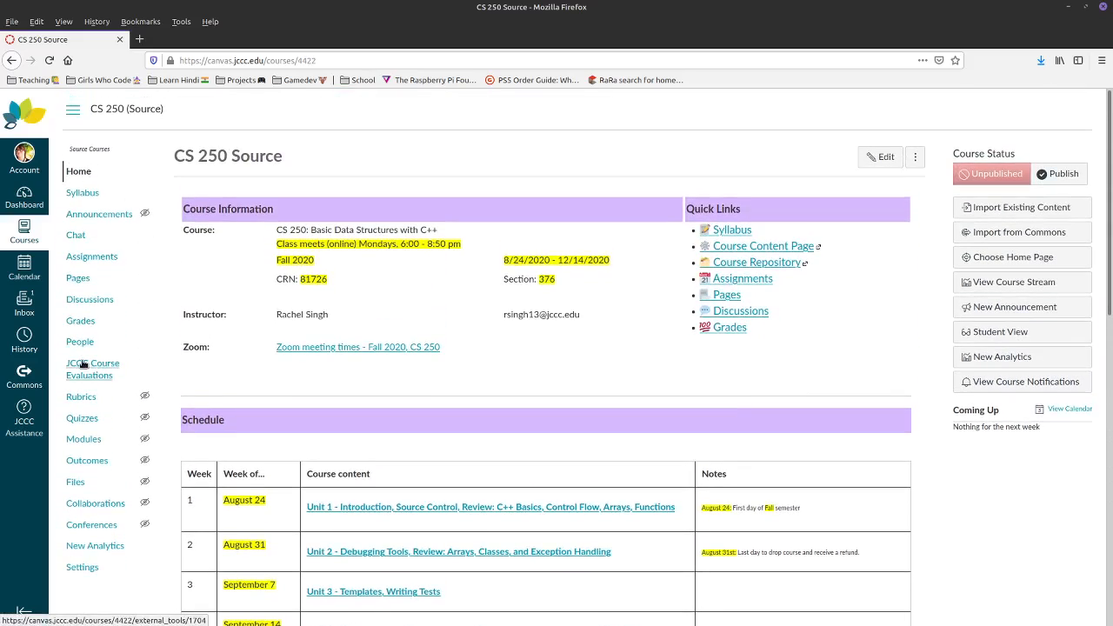
left_click(76, 280)
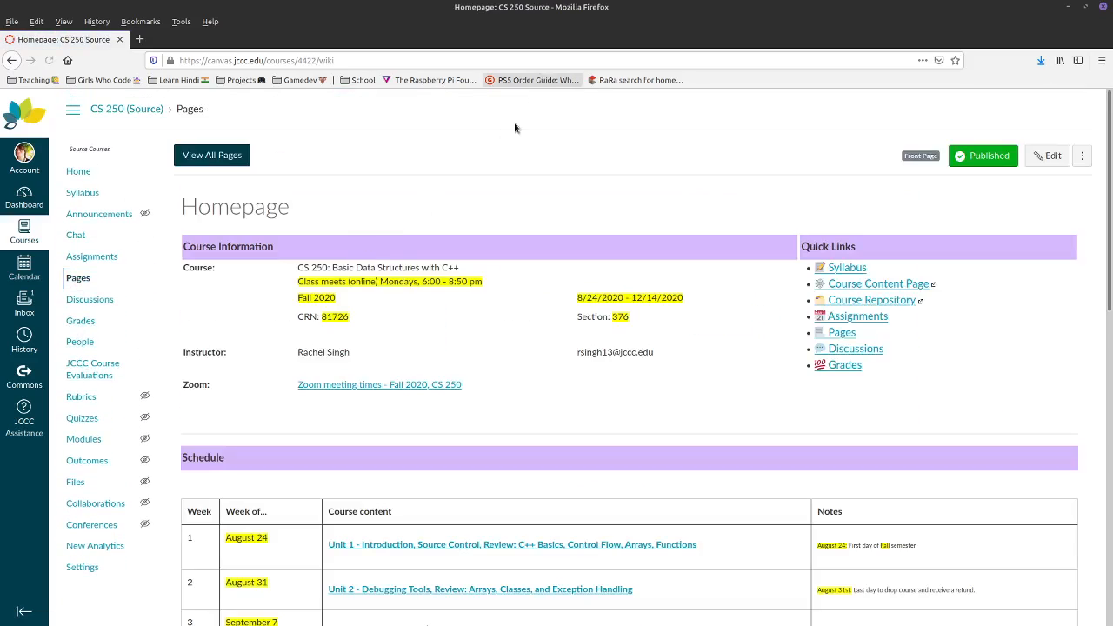
left_click(204, 159)
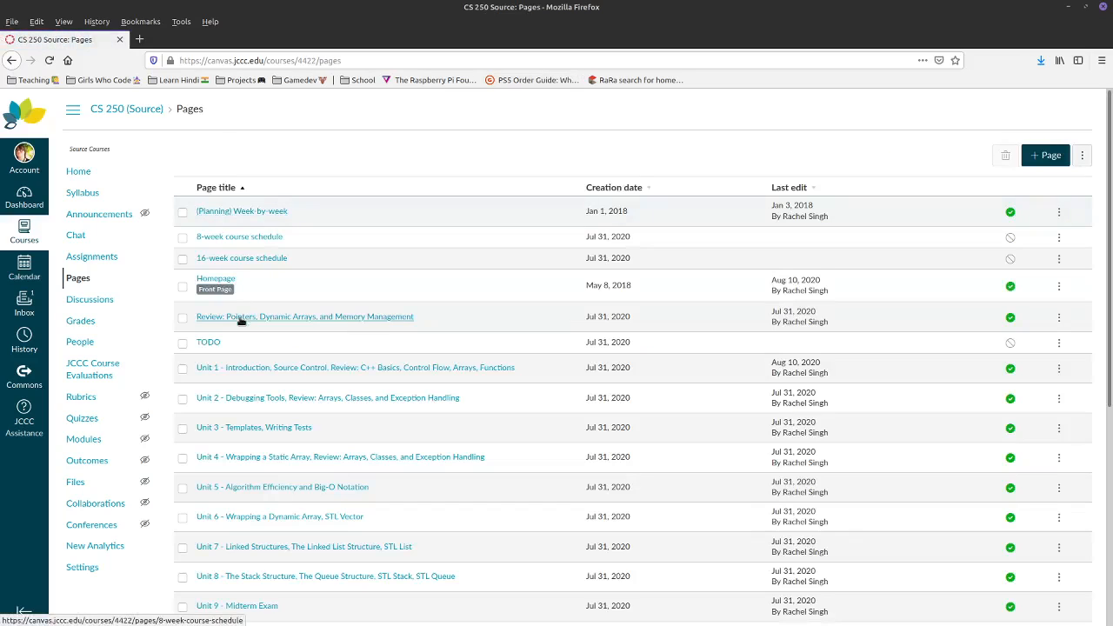
- Create a page titled 'Example homepage' with 'Homework for the week:' and a bulleted list
left_click(1049, 159)
left_click(299, 164)
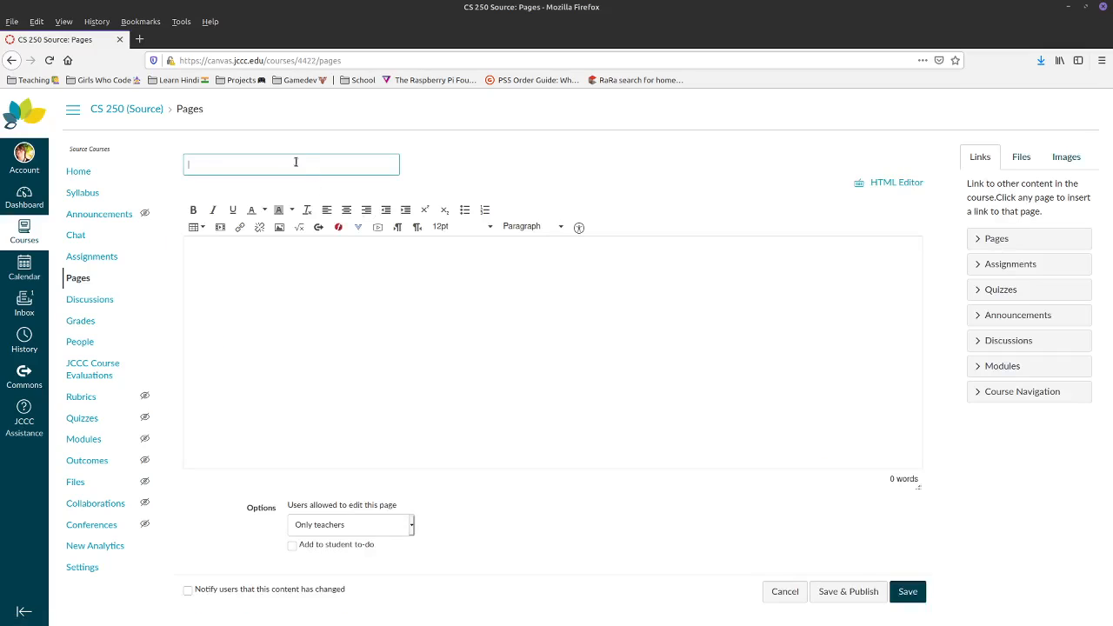
type("Example homepage")
left_click(340, 387)
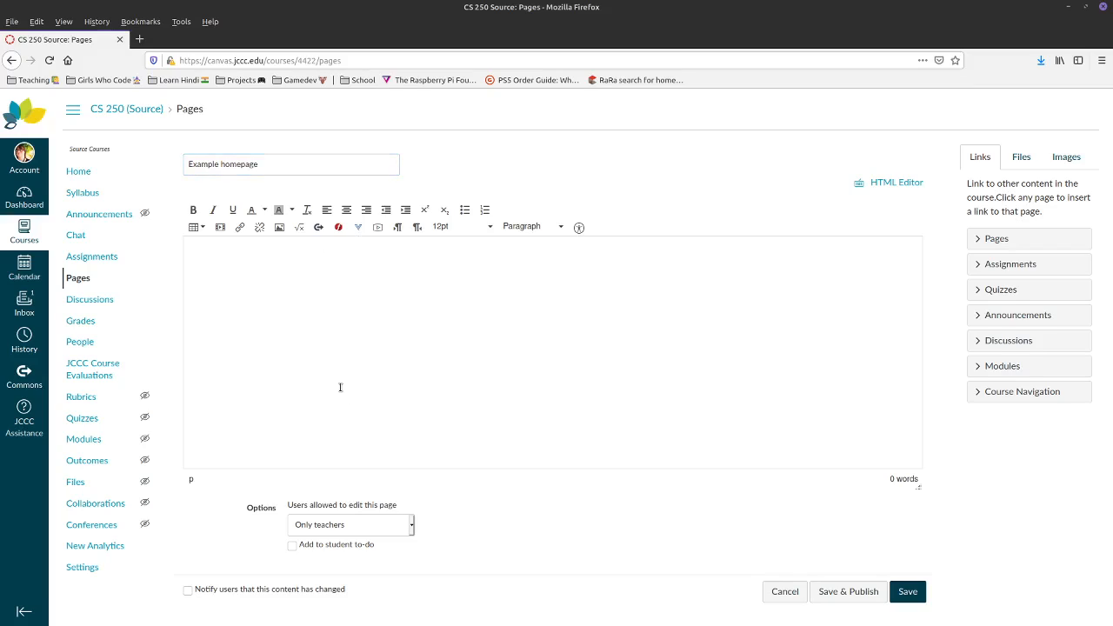
type("Homework for the week:")
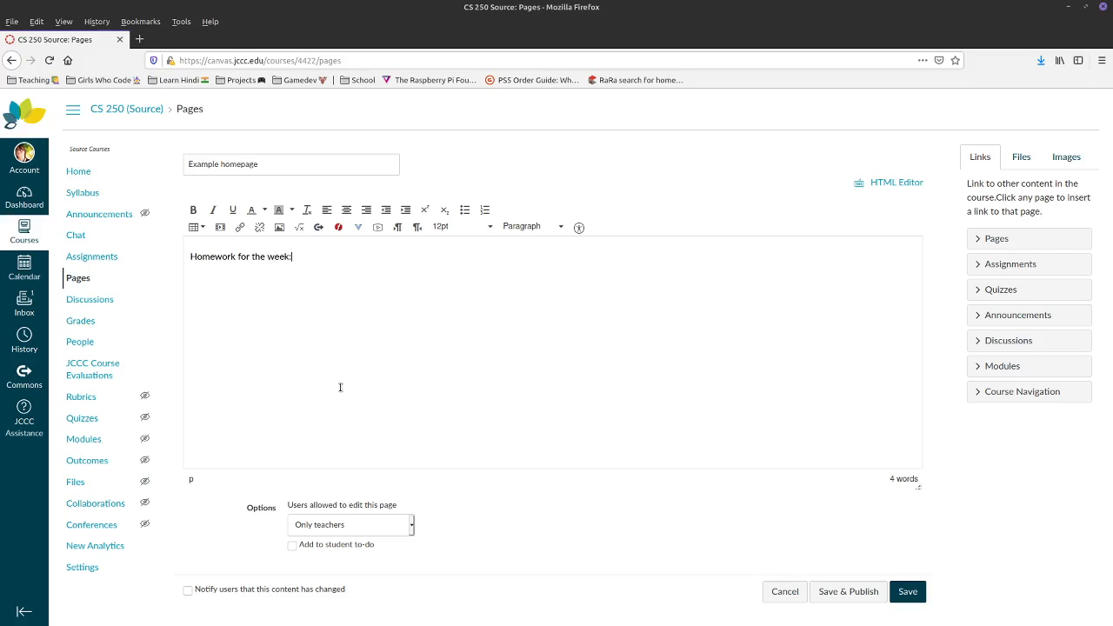
left_click(465, 210)
- Link C++ Review 1 - Basics, TLLab 4: Jobs in Software and PROJECT 4 as bullets
left_click(1002, 291)
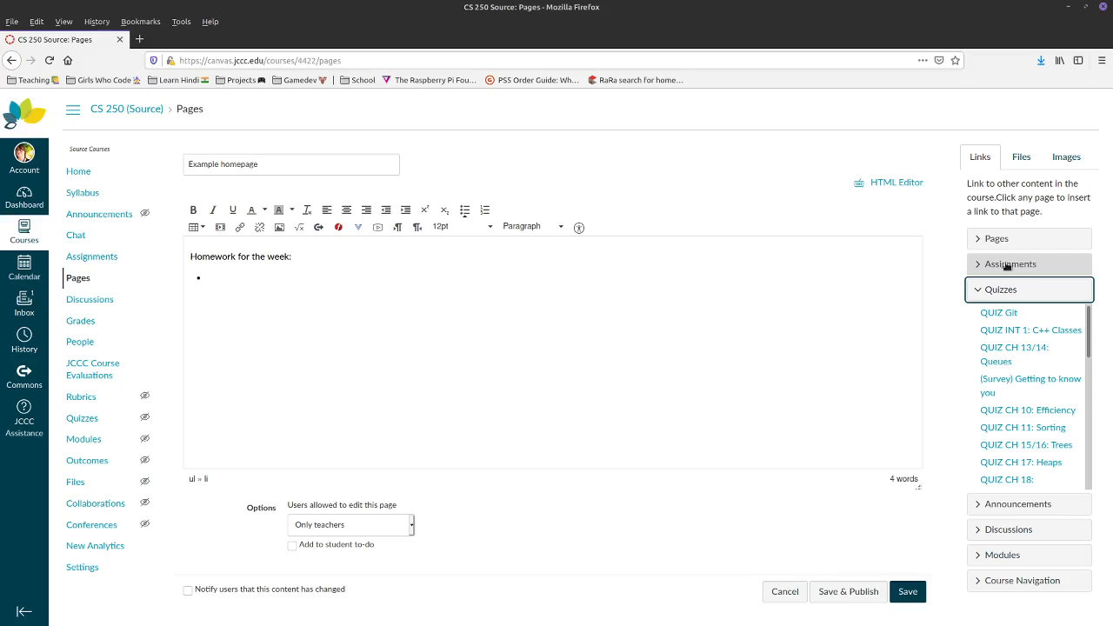
left_click(1007, 265)
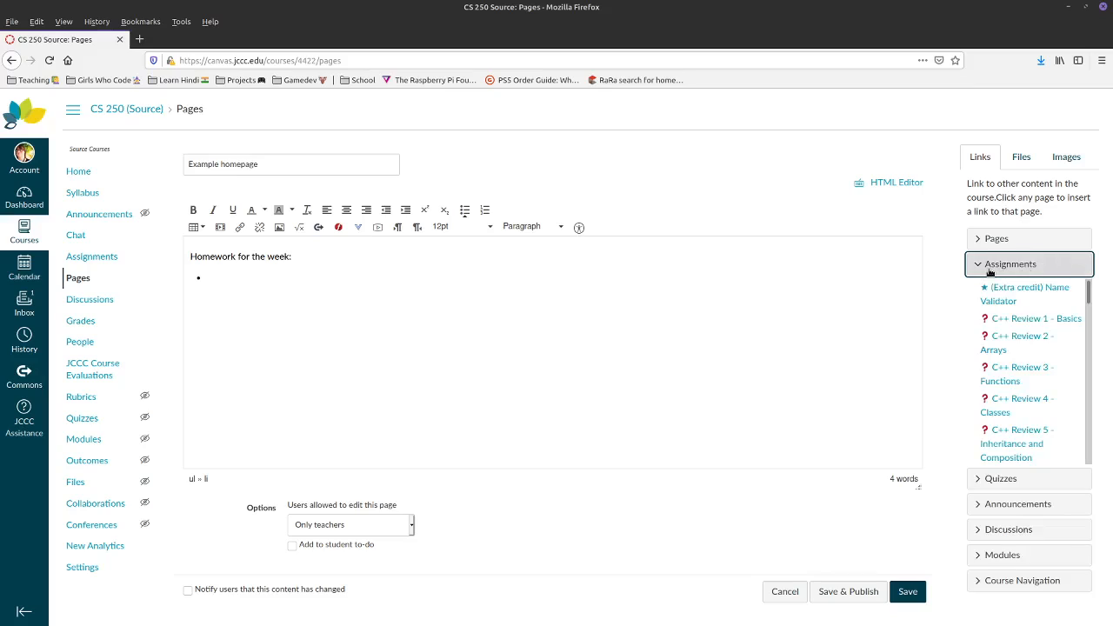
left_click(1071, 322)
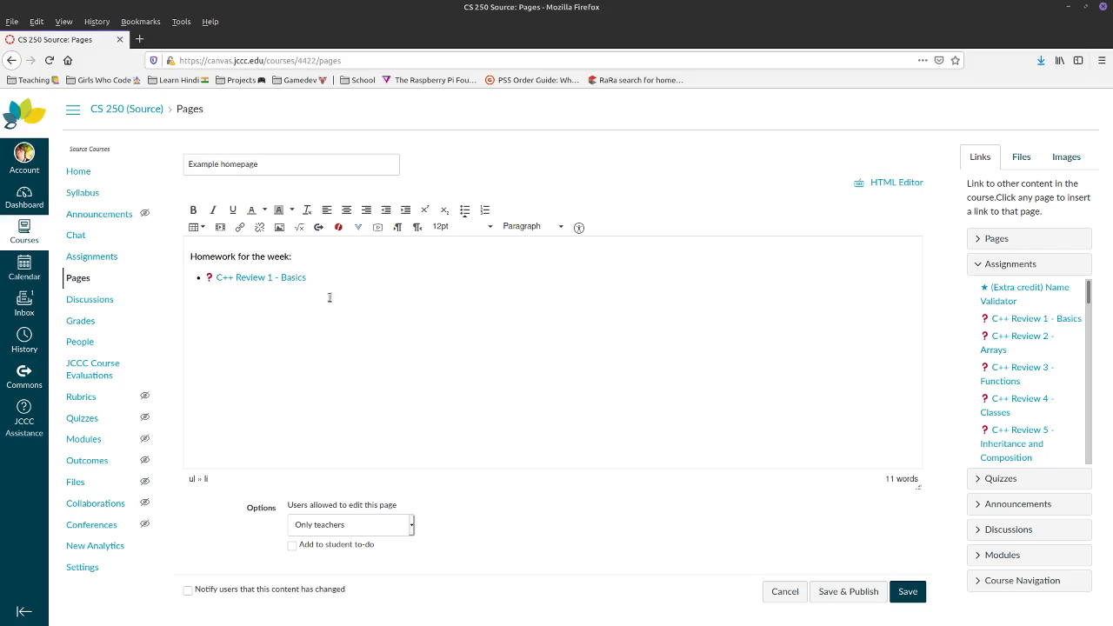
scroll(1035, 365, "down", 8)
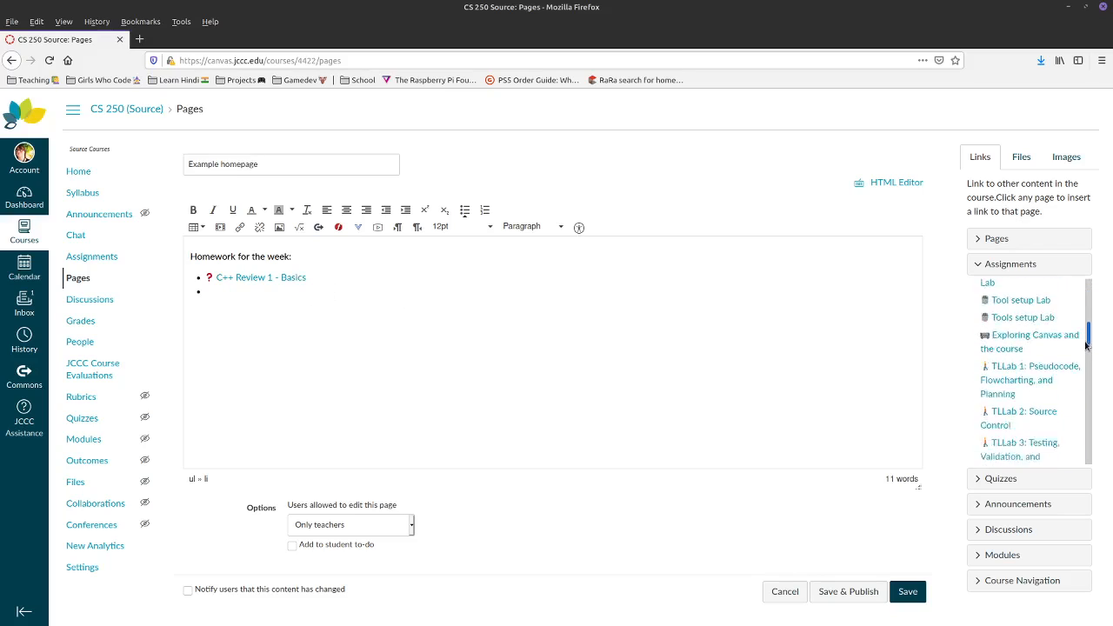
left_click(1032, 367)
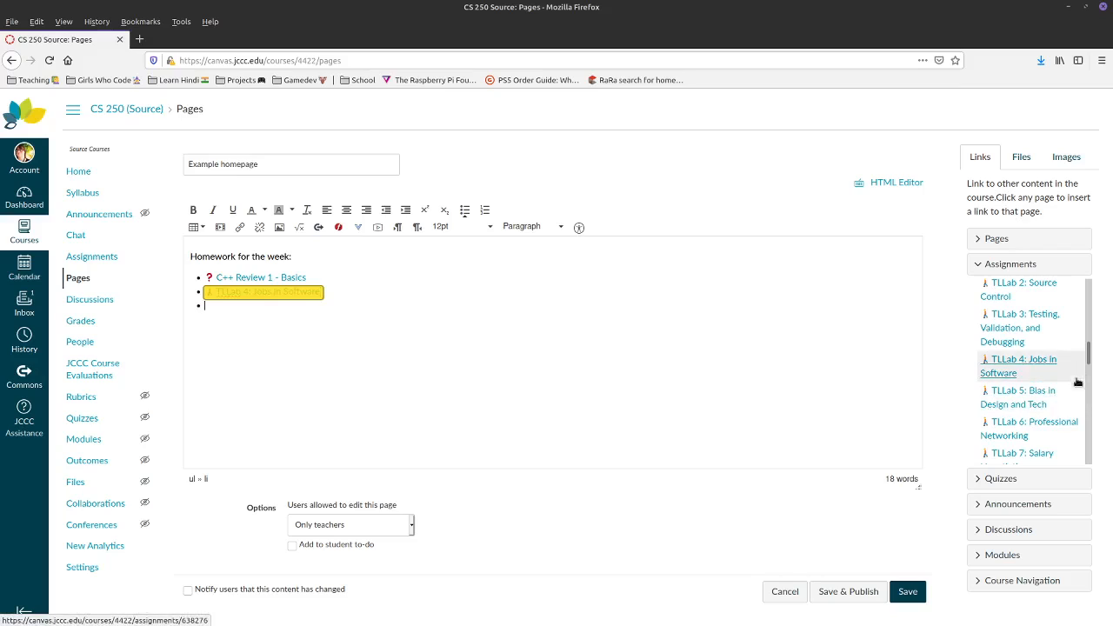
key("Return")
left_click_drag(1089, 365, 1093, 443)
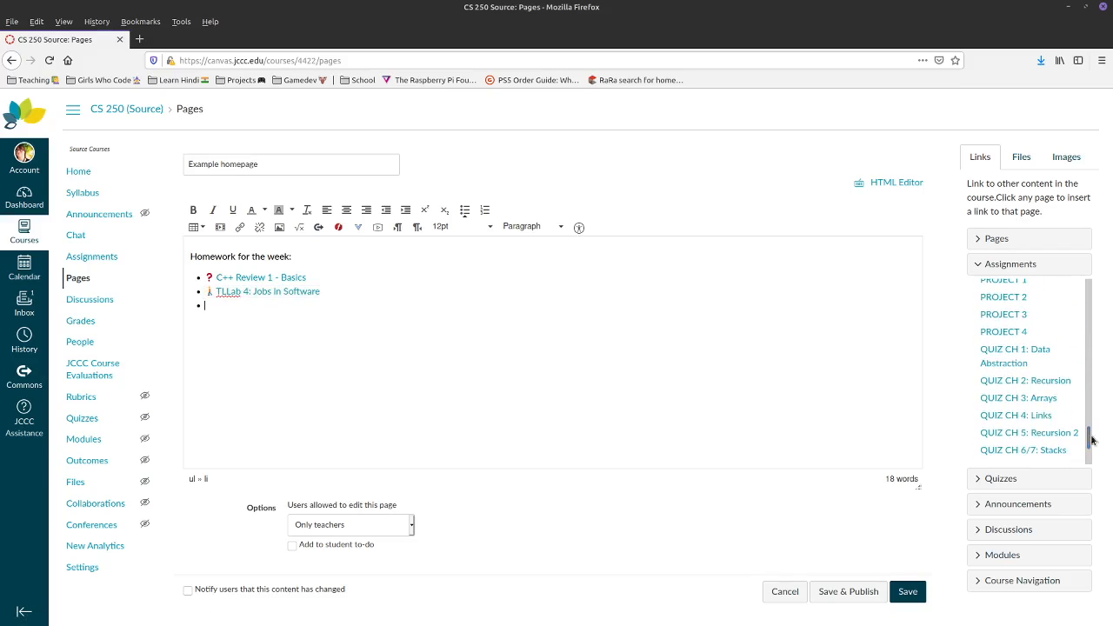
left_click(1014, 332)
key("Return")
key("Return")
- Browse the Discussions, Modules, Navigation and Pages sections of the Links sidebar
left_click(465, 213)
left_click(999, 530)
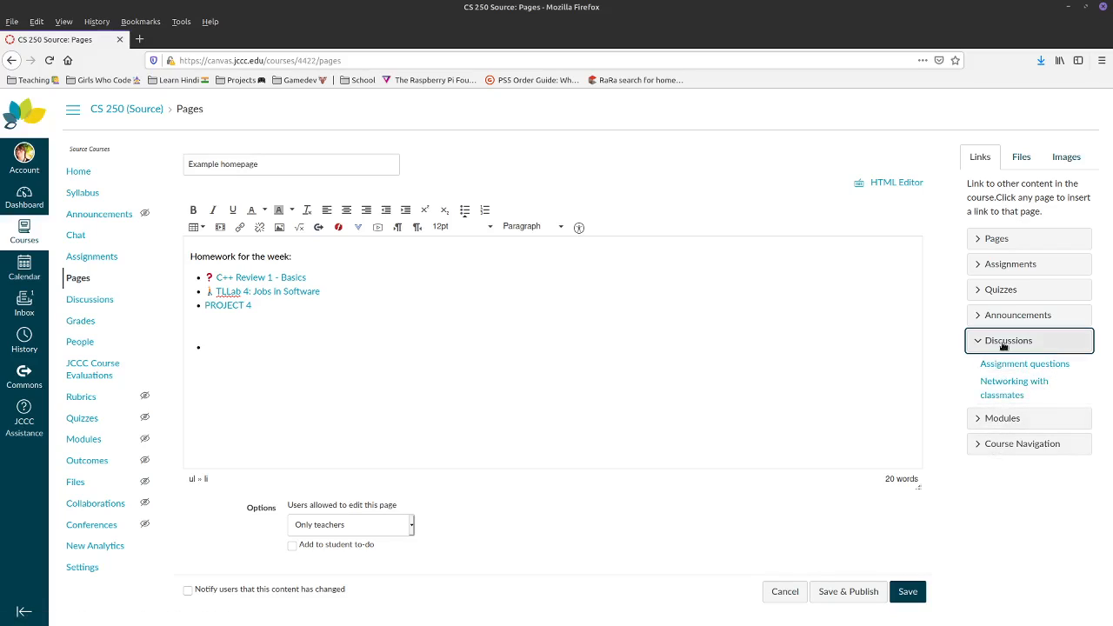
left_click(1003, 419)
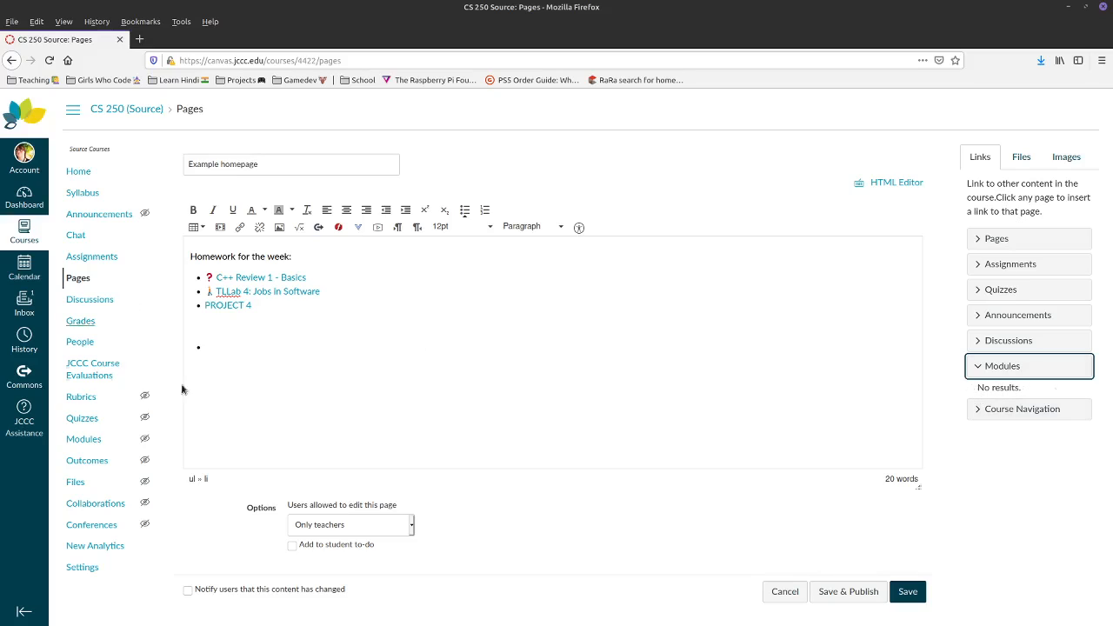
left_click(1017, 409)
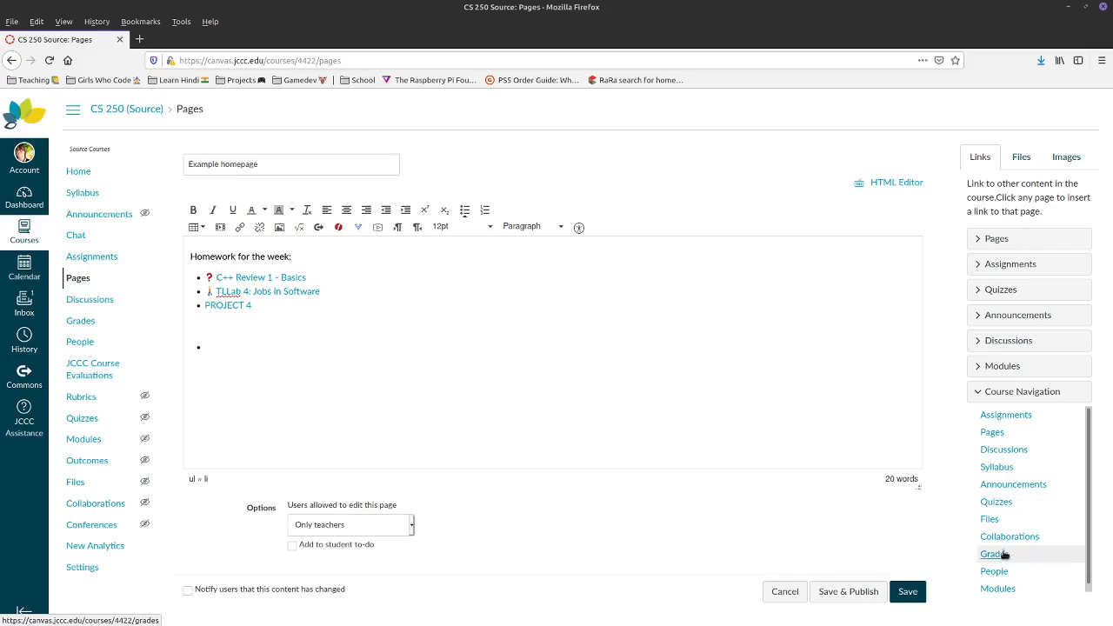
left_click(976, 240)
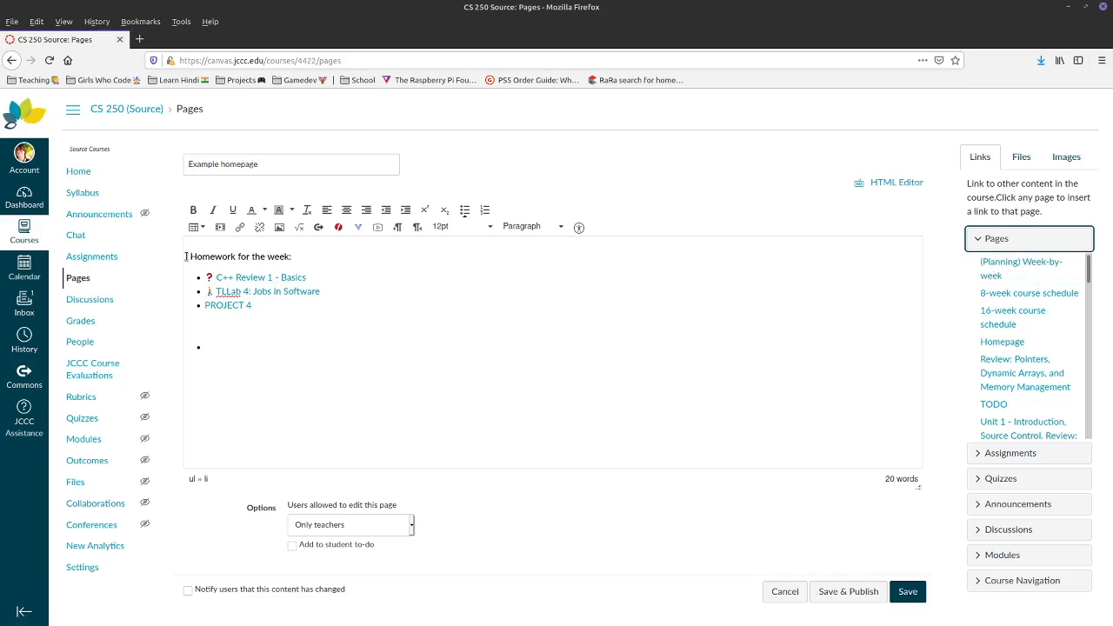
- Clear the empty bullet and save the Example homepage page
left_click(336, 359)
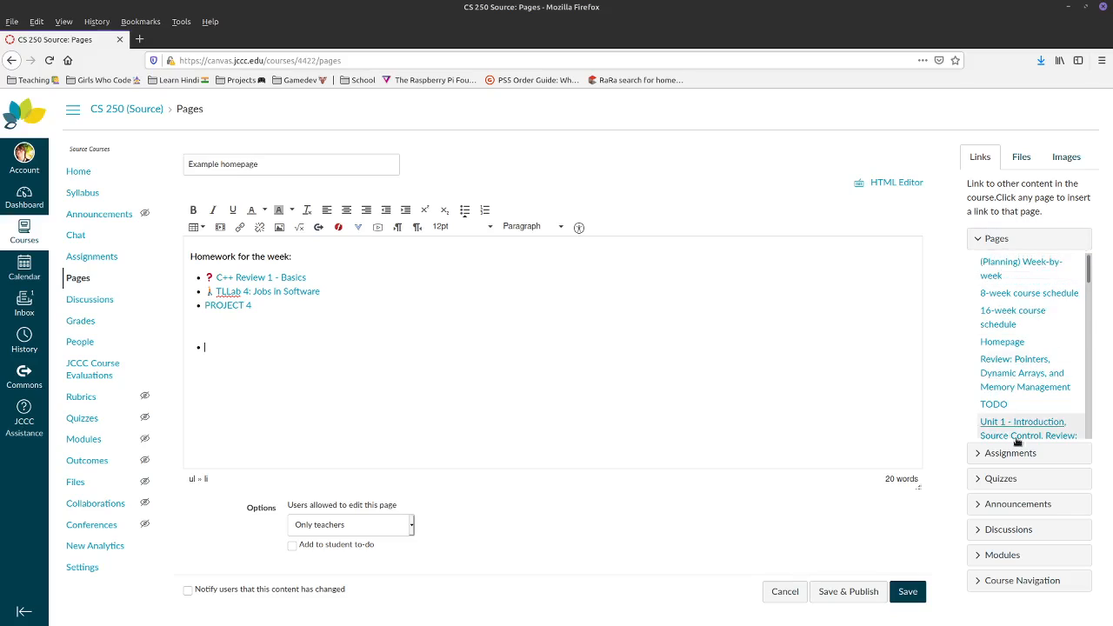
key("Return")
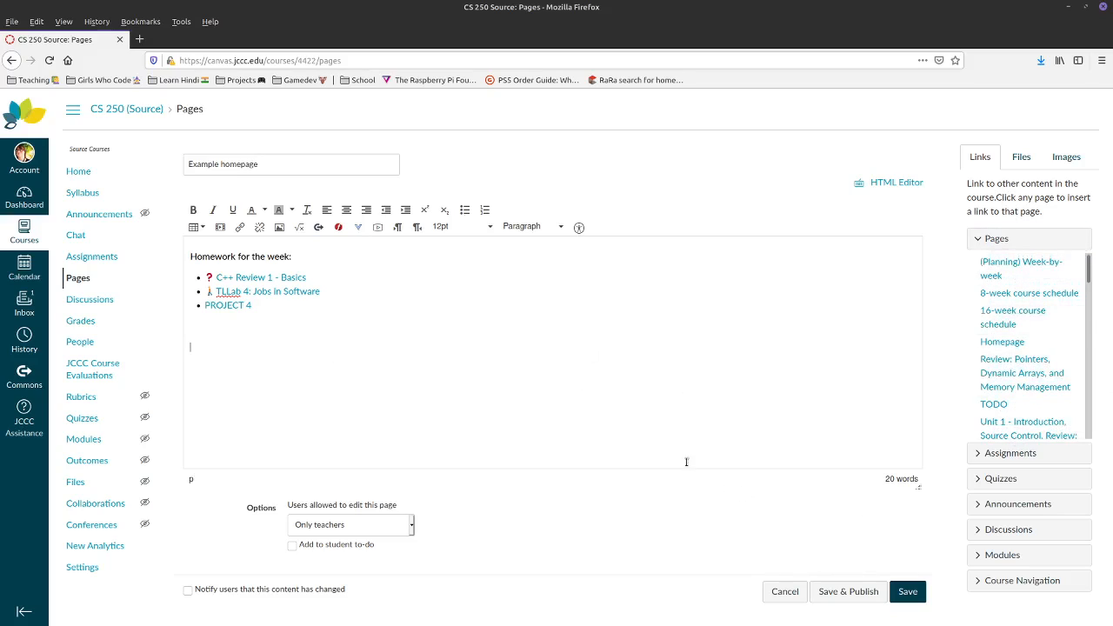
left_click(904, 597)
right_click(628, 3)
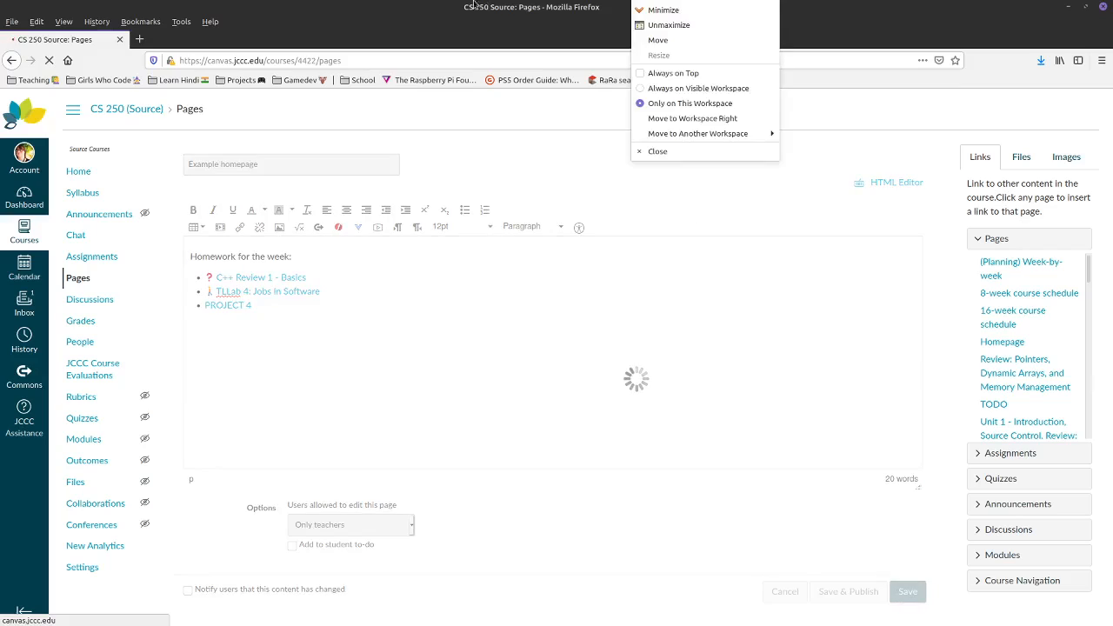
left_click(460, 28)
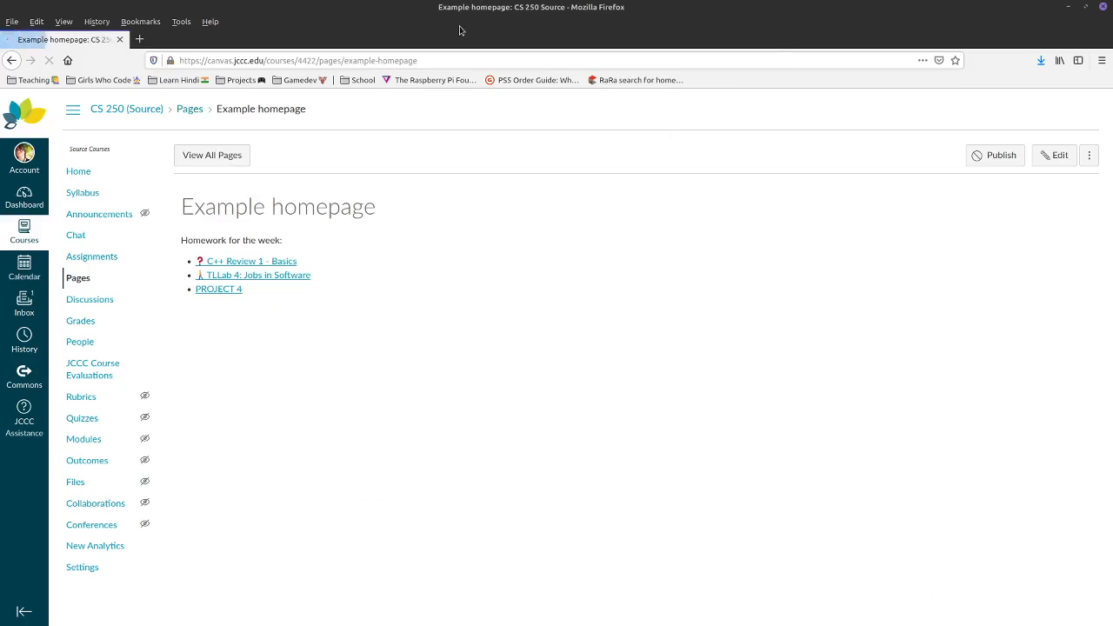
- Collapse Miscellaneous, C++ Review, Programming Labs, Quizzes, Tech Literacy Labs, Programming Projects, Exams and Extras
left_click(97, 259)
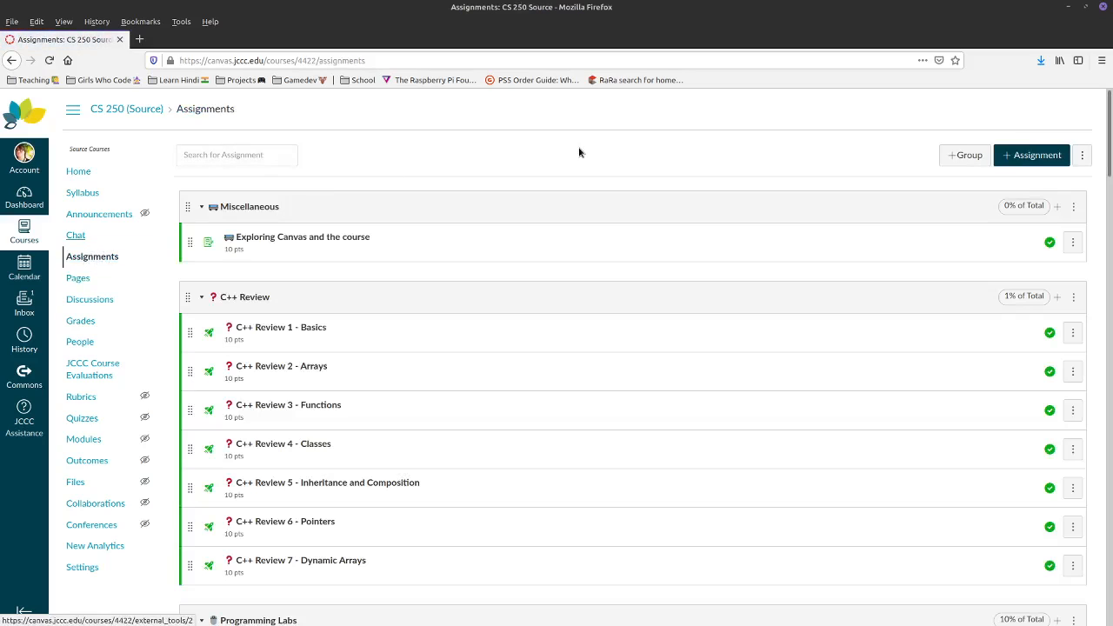
left_click(203, 208)
left_click(205, 261)
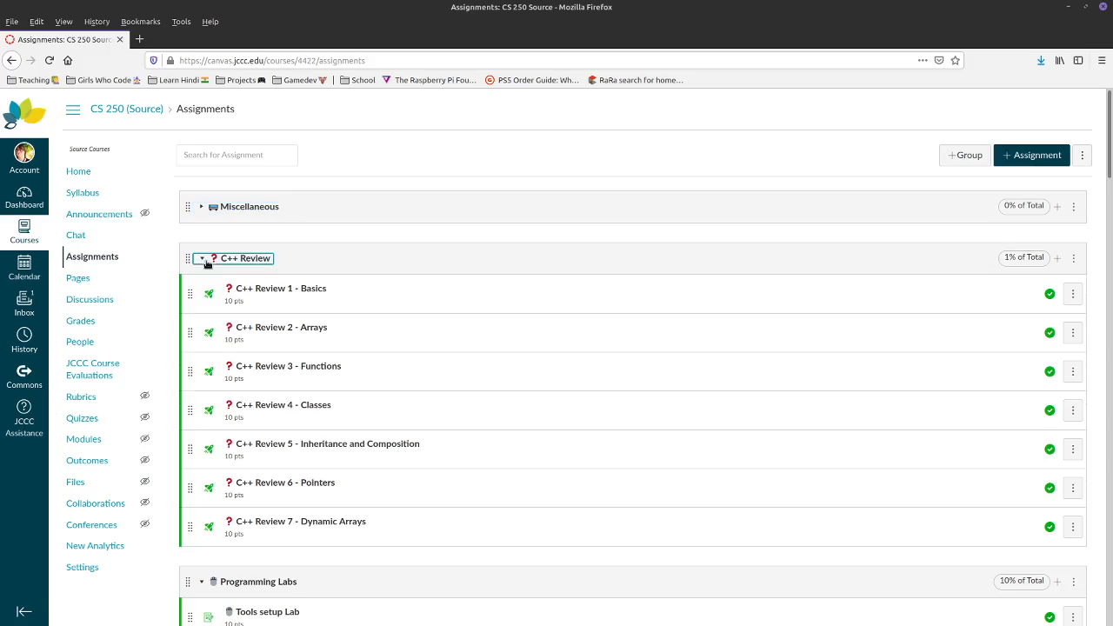
left_click(205, 312)
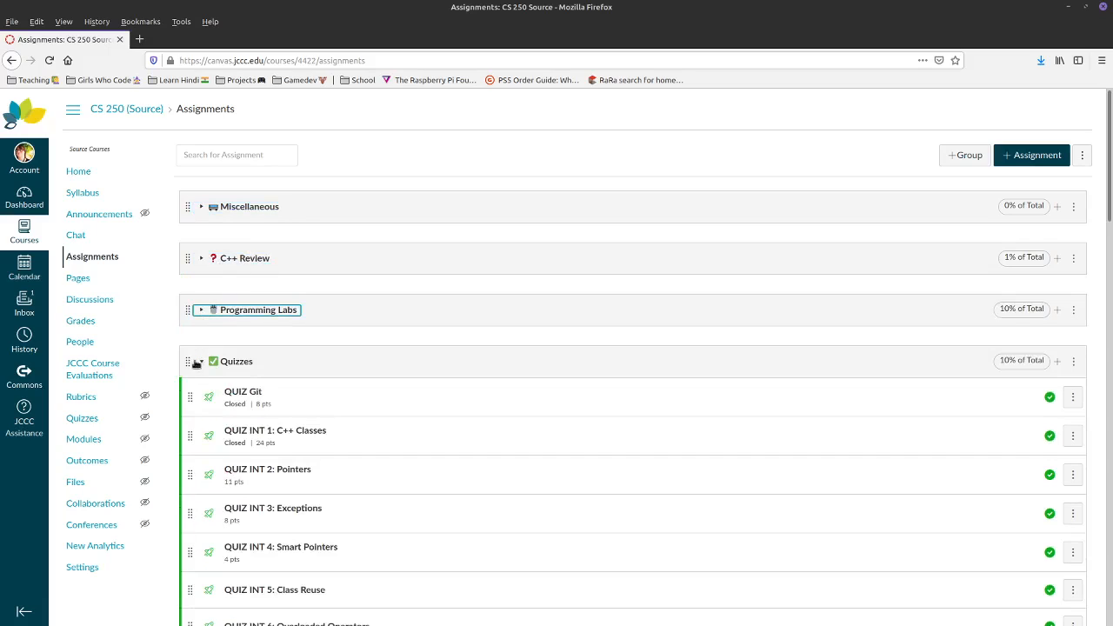
left_click(201, 361)
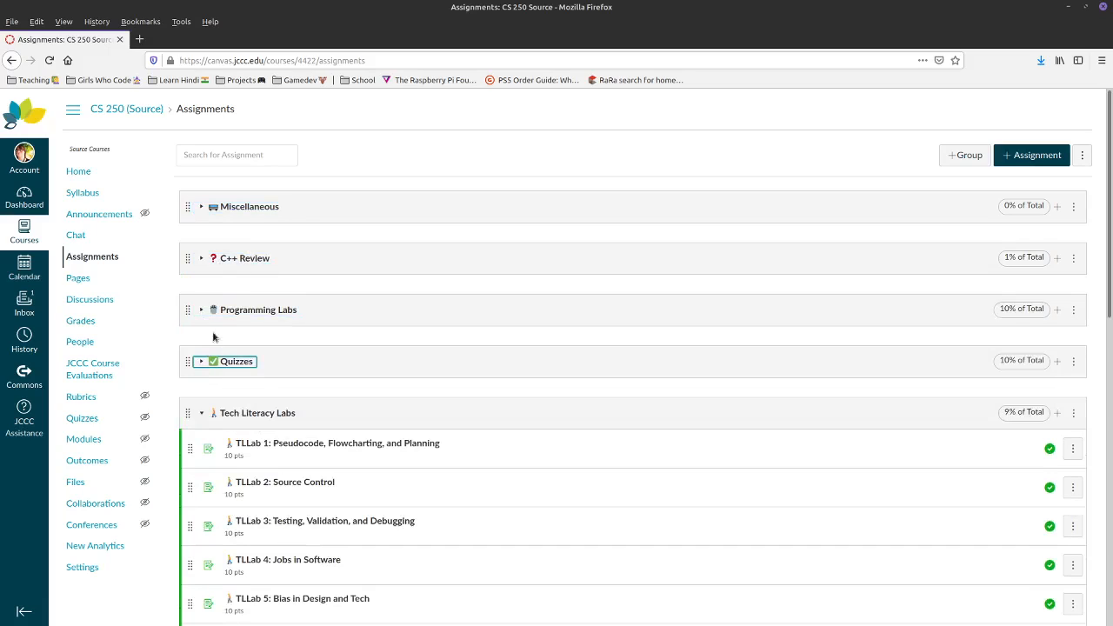
left_click(202, 412)
left_click(204, 463)
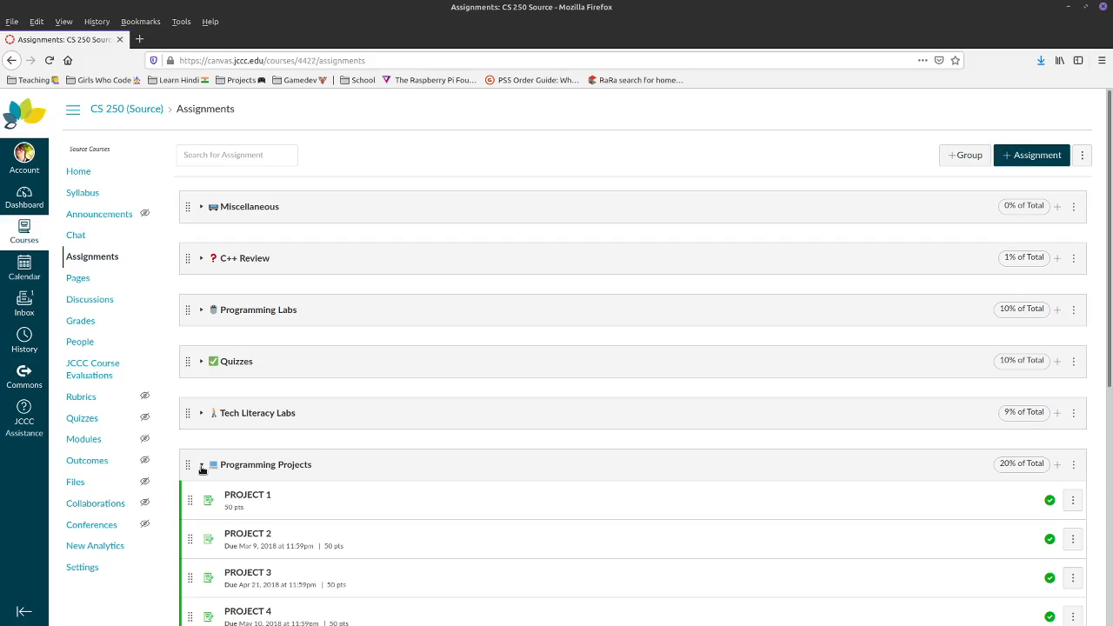
left_click(203, 467)
left_click(203, 516)
scroll(198, 478, "down", 1)
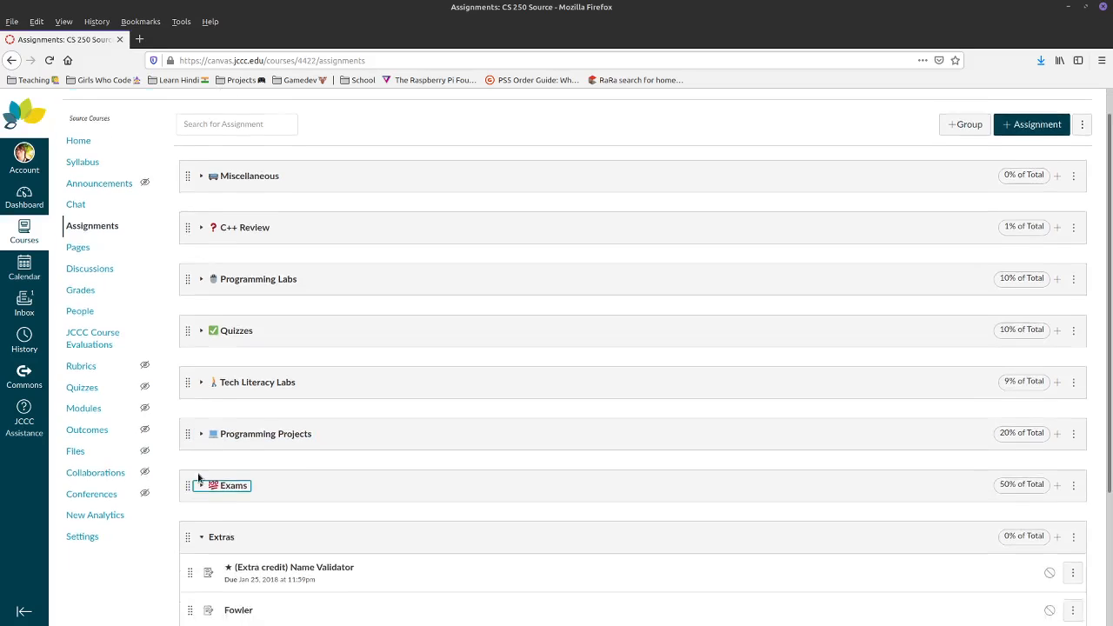
scroll(198, 478, "down", 2)
left_click(434, 462)
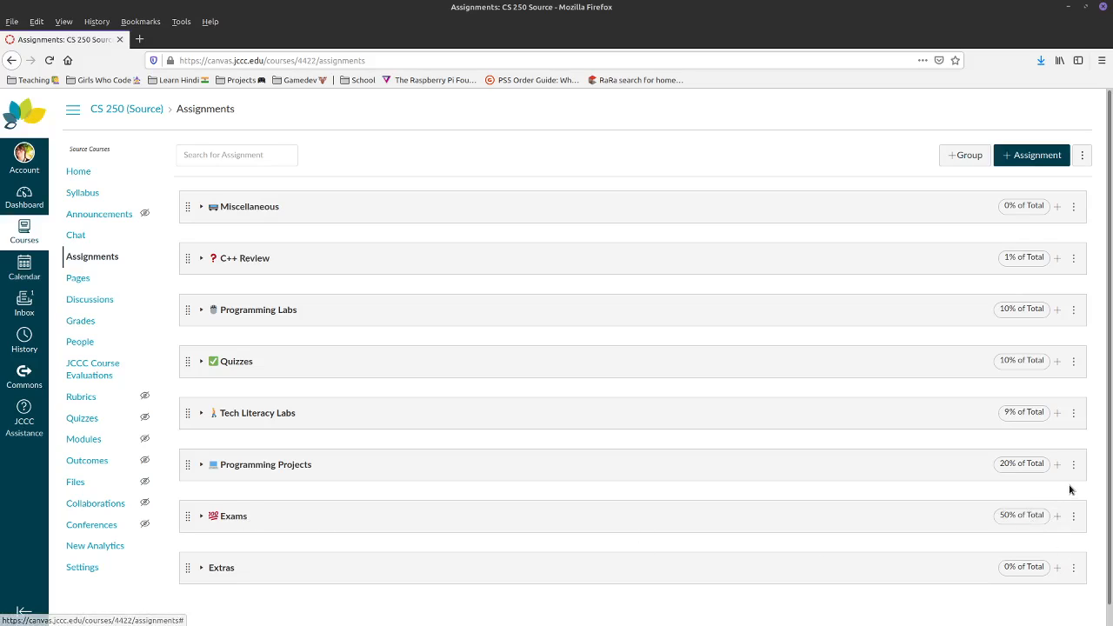
left_click(1075, 516)
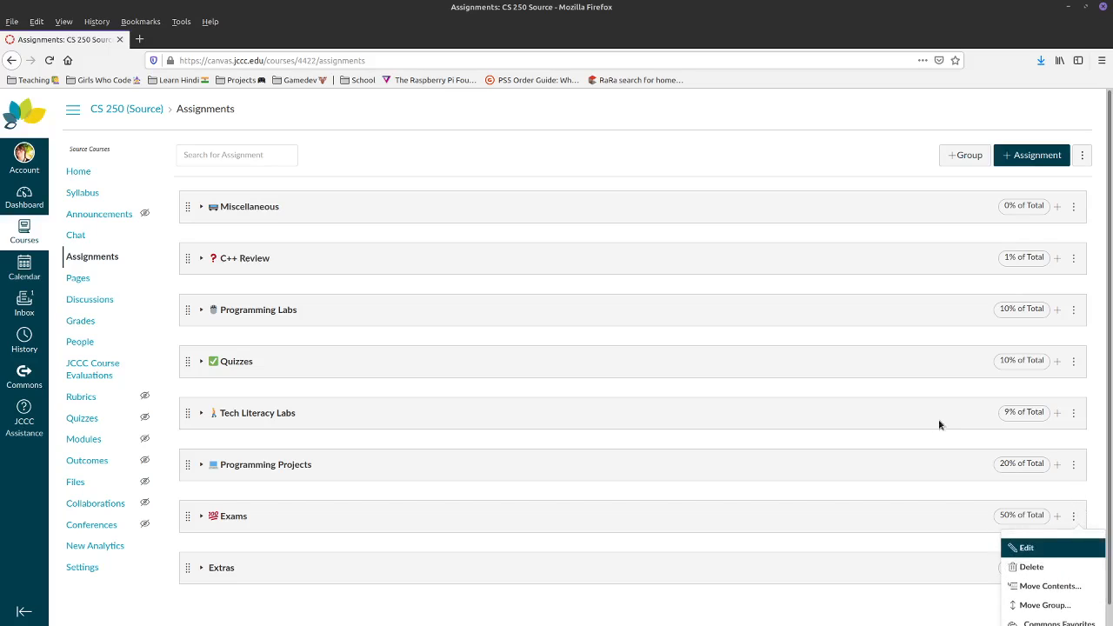
left_click(1081, 156)
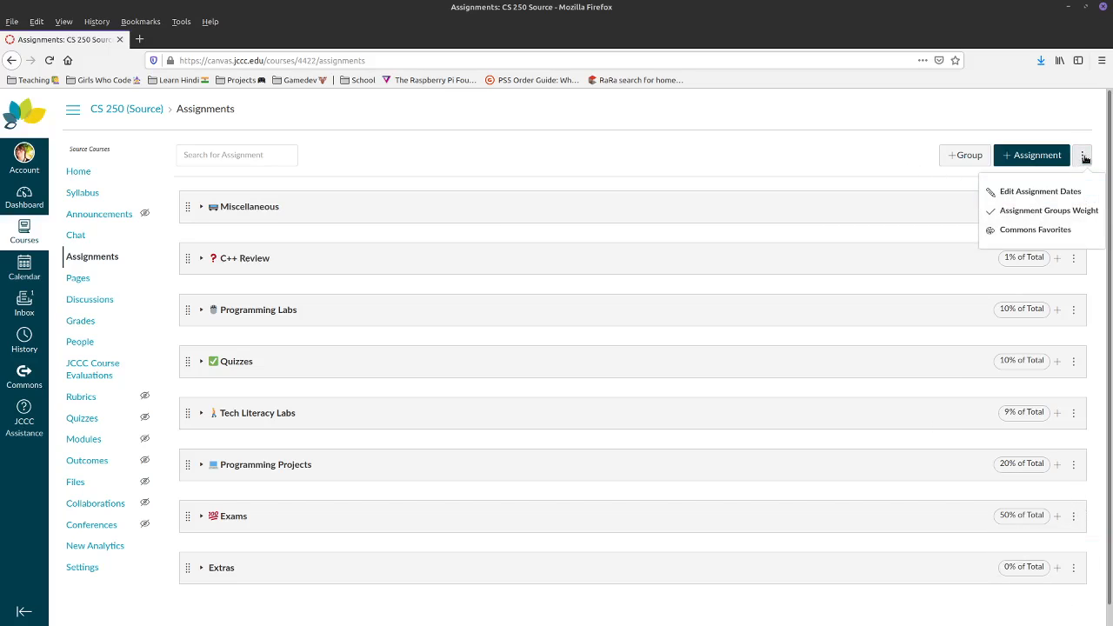
left_click(1084, 156)
left_click(1084, 157)
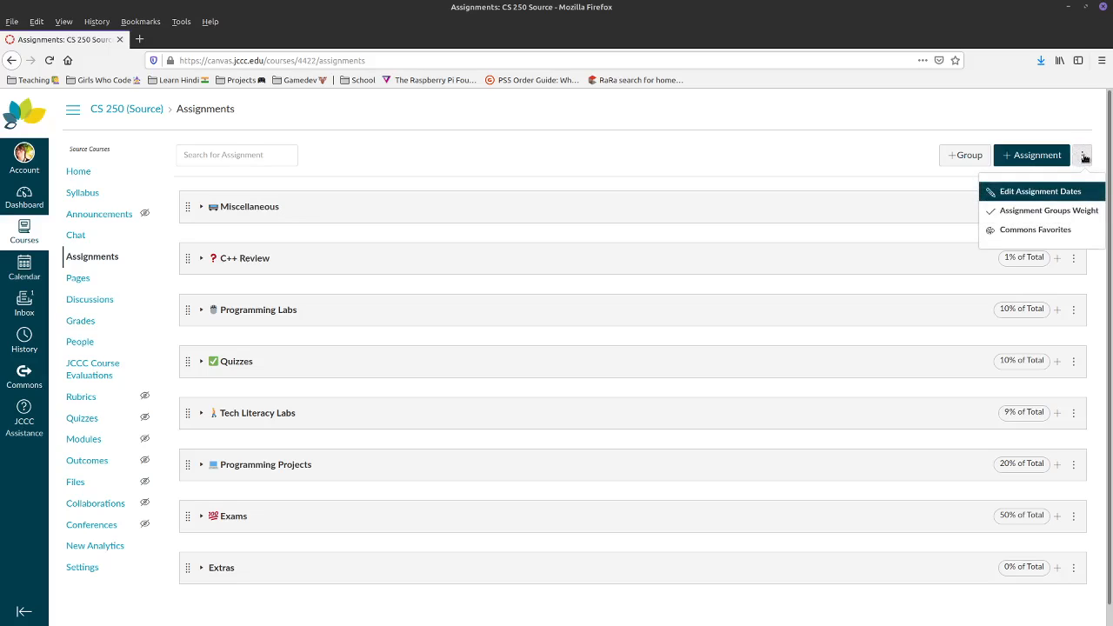
left_click(1009, 217)
scroll(504, 394, "down", 2)
scroll(503, 392, "up", 3)
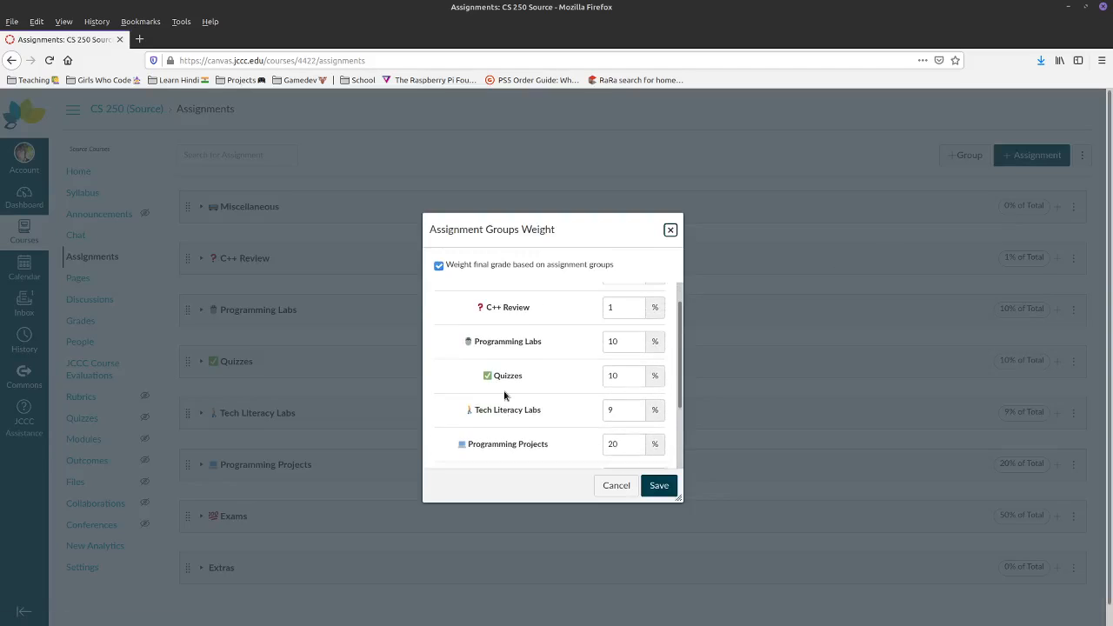
scroll(504, 388, "down", 3)
scroll(583, 399, "up", 3)
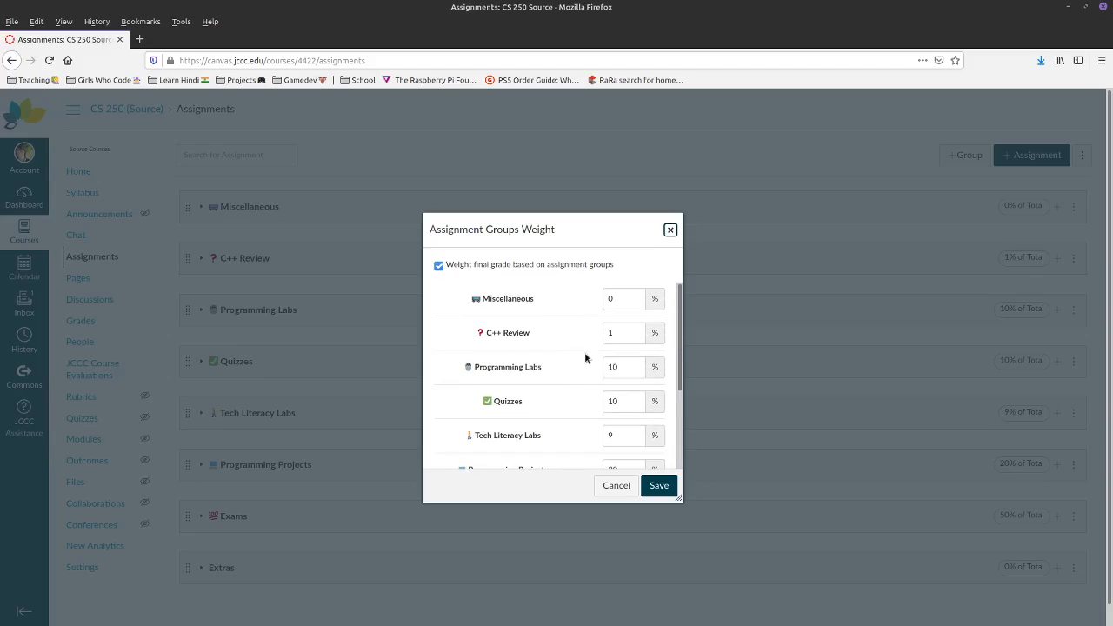
scroll(566, 344, "down", 3)
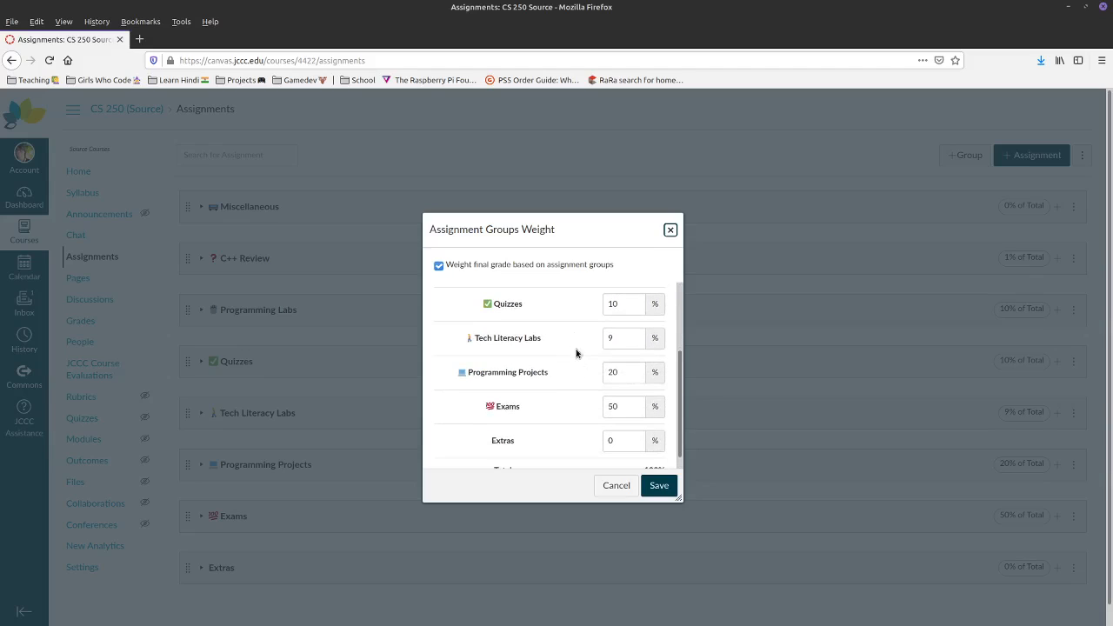
left_click_drag(480, 415, 521, 413)
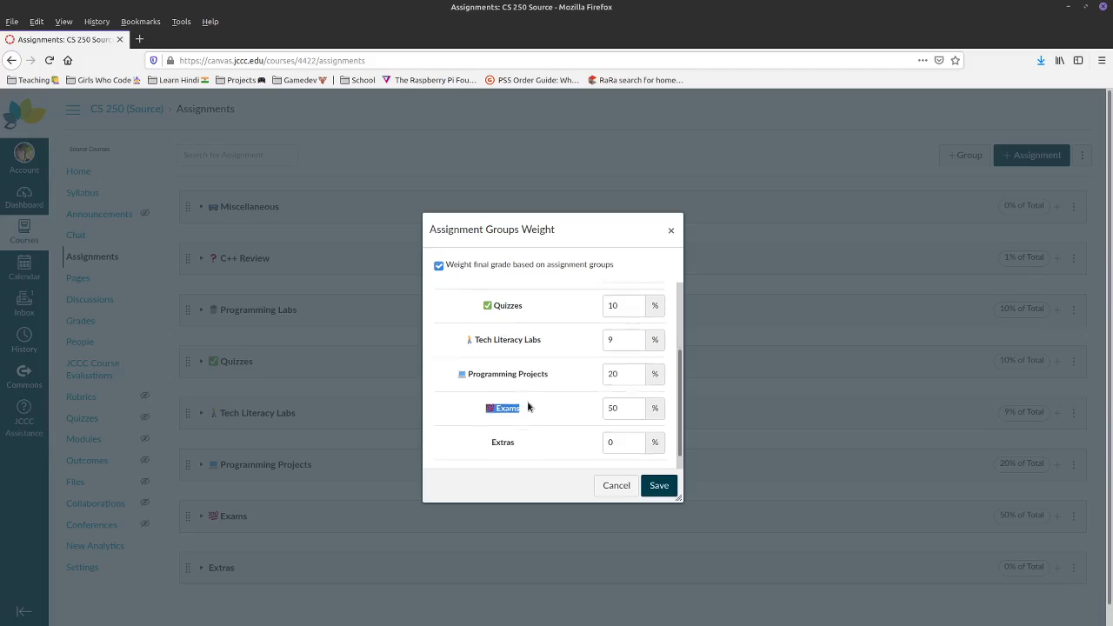
scroll(494, 304, "up", 1)
scroll(546, 331, "up", 1)
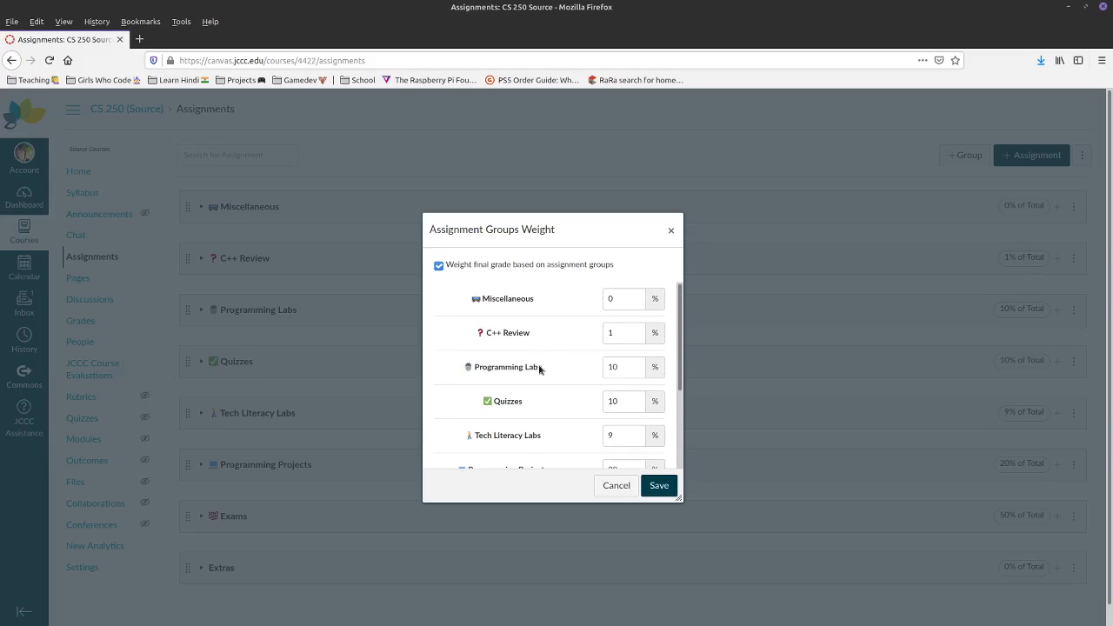
left_click_drag(542, 367, 457, 372)
left_click(616, 483)
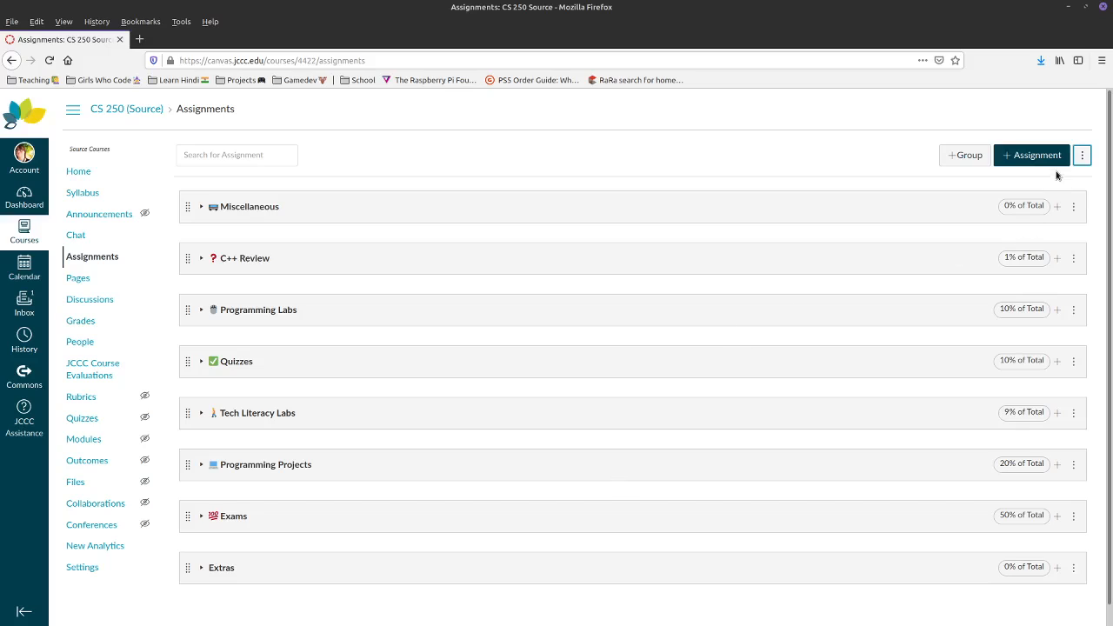
- Save a new group named Essays with 5 as its percent of total grade
left_click(972, 155)
left_click(601, 347)
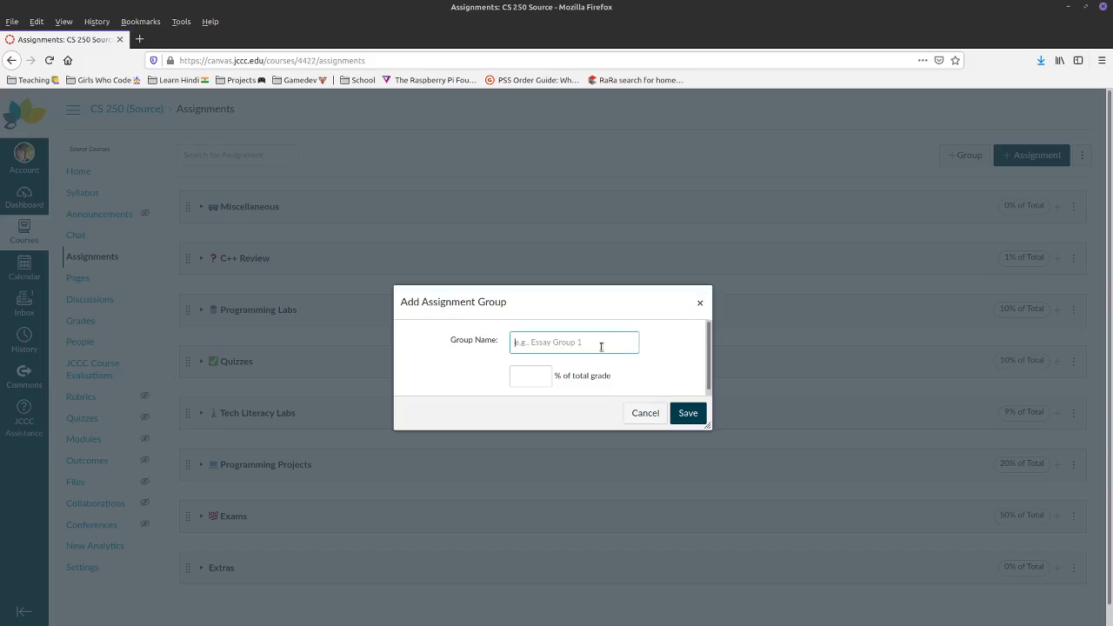
type("Essays")
left_click(515, 380)
type("5")
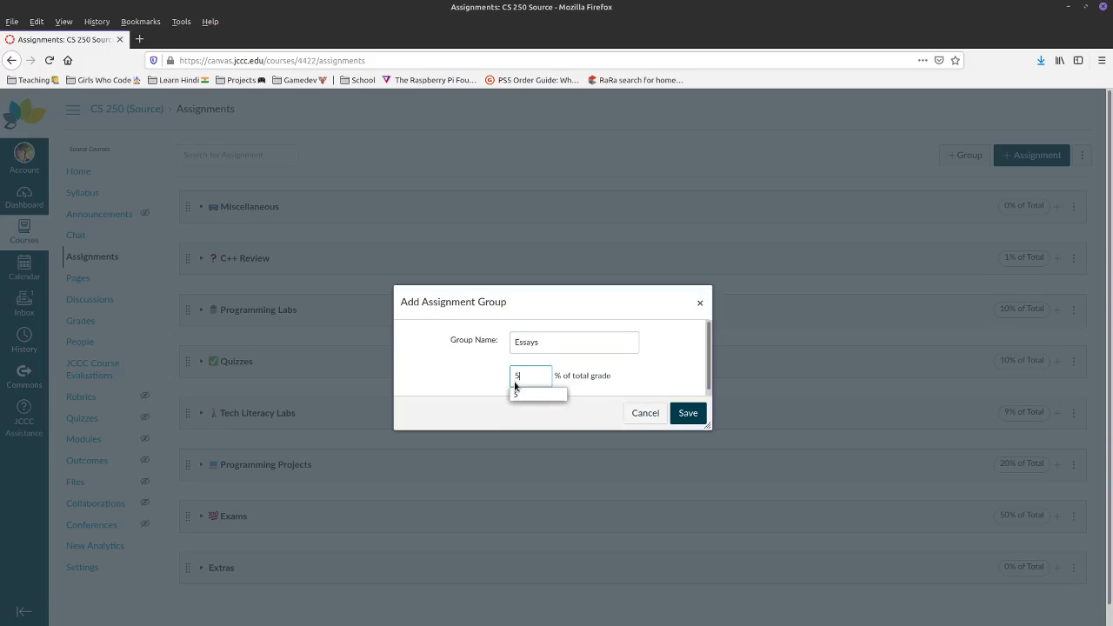
left_click(693, 419)
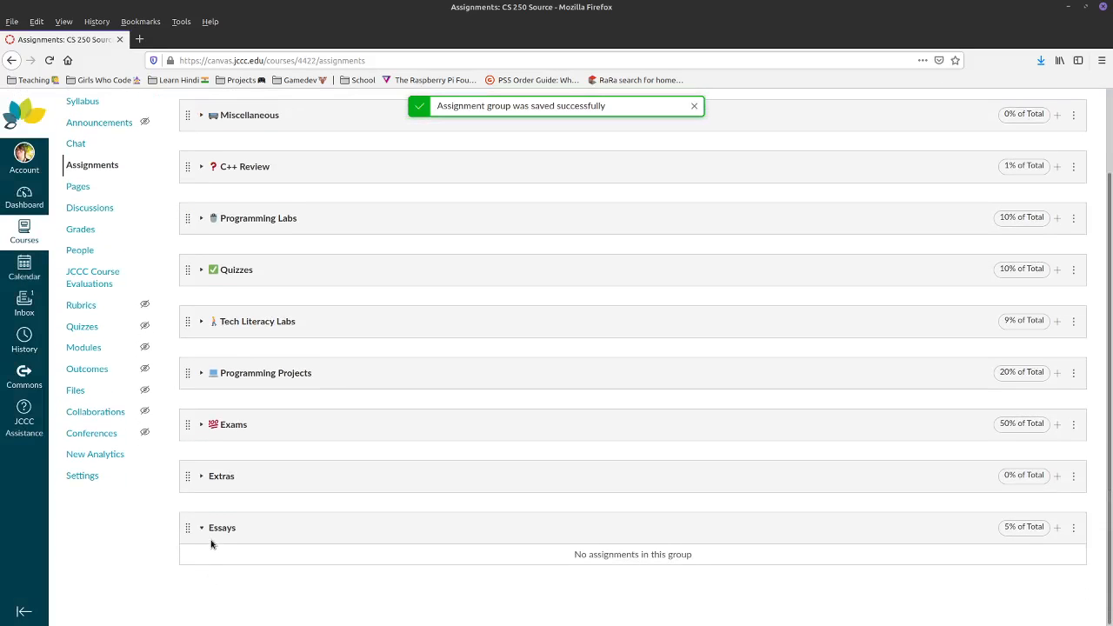
- Add an assignment to Essays, trying Discussion and Quiz types before keeping Assignment
left_click(1056, 528)
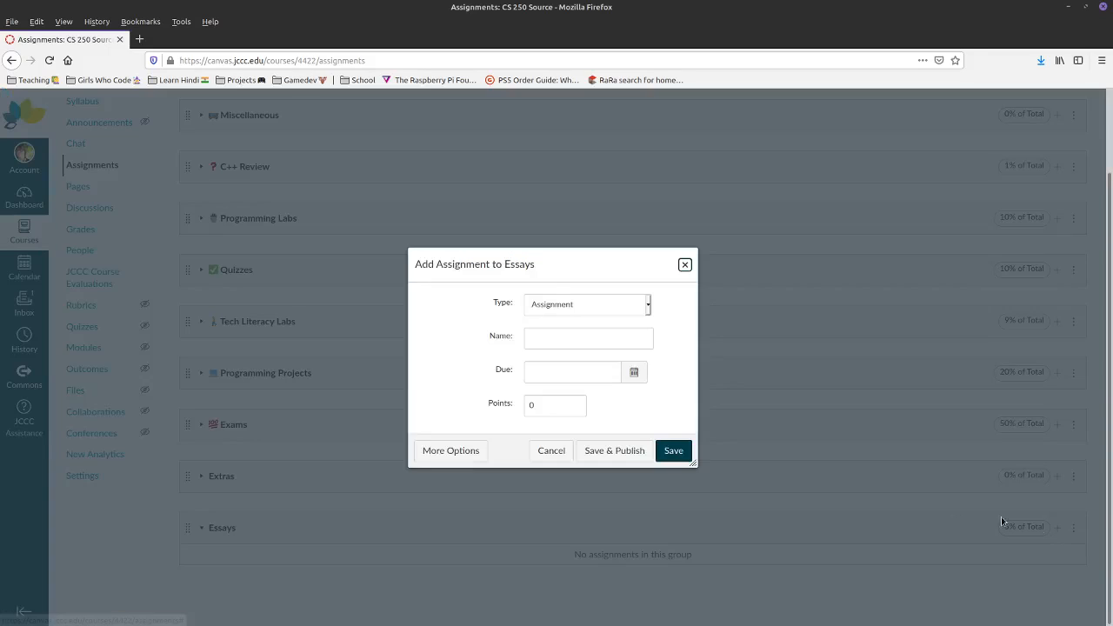
left_click(574, 306)
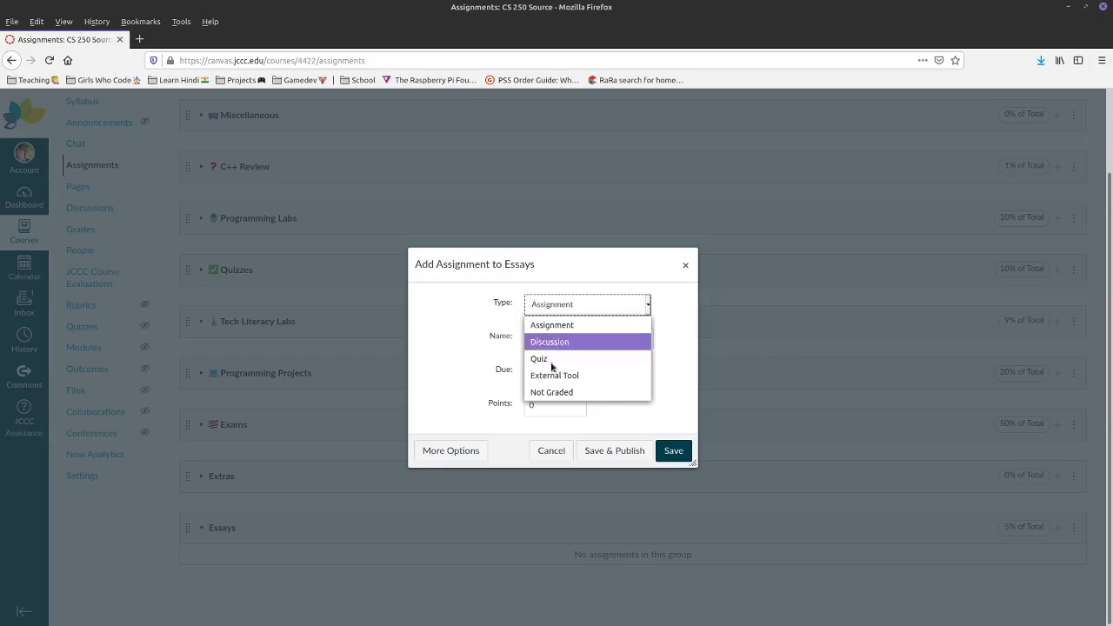
left_click(567, 341)
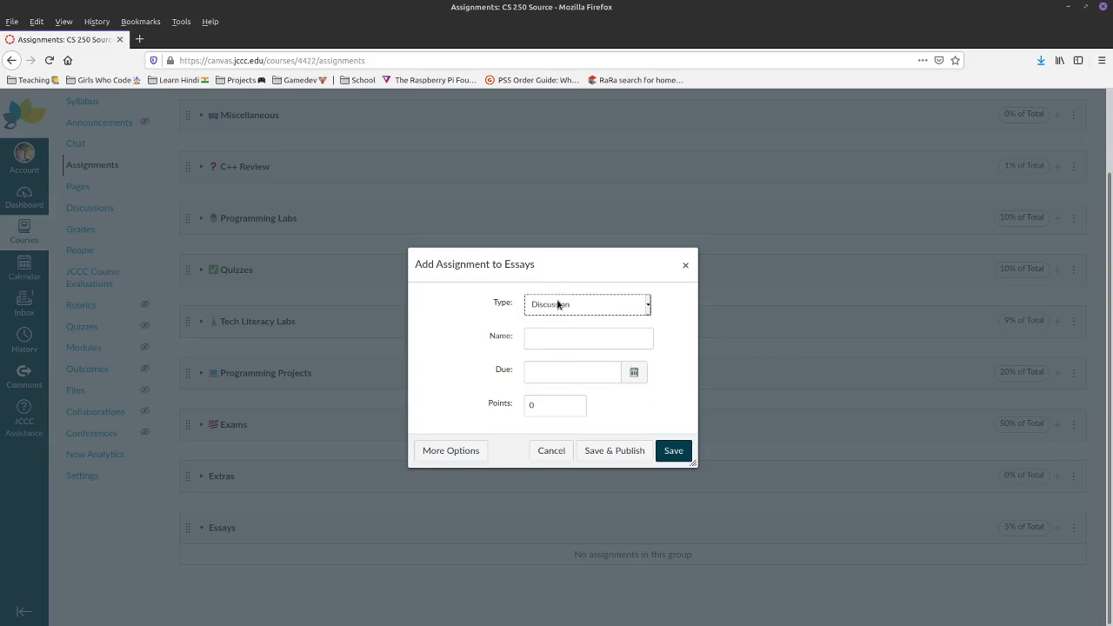
left_click(557, 304)
left_click(566, 357)
left_click(579, 311)
left_click(576, 326)
- Name it 'Paper on history of computers' worth 10 points and open More Options
left_click(542, 336)
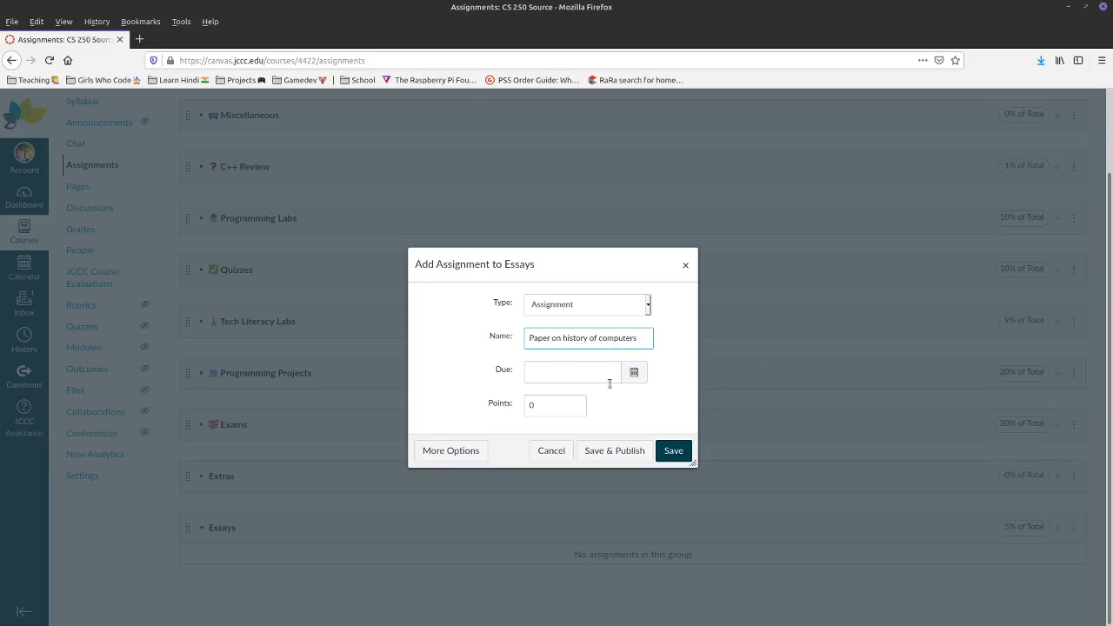
key("Tab")
type("10")
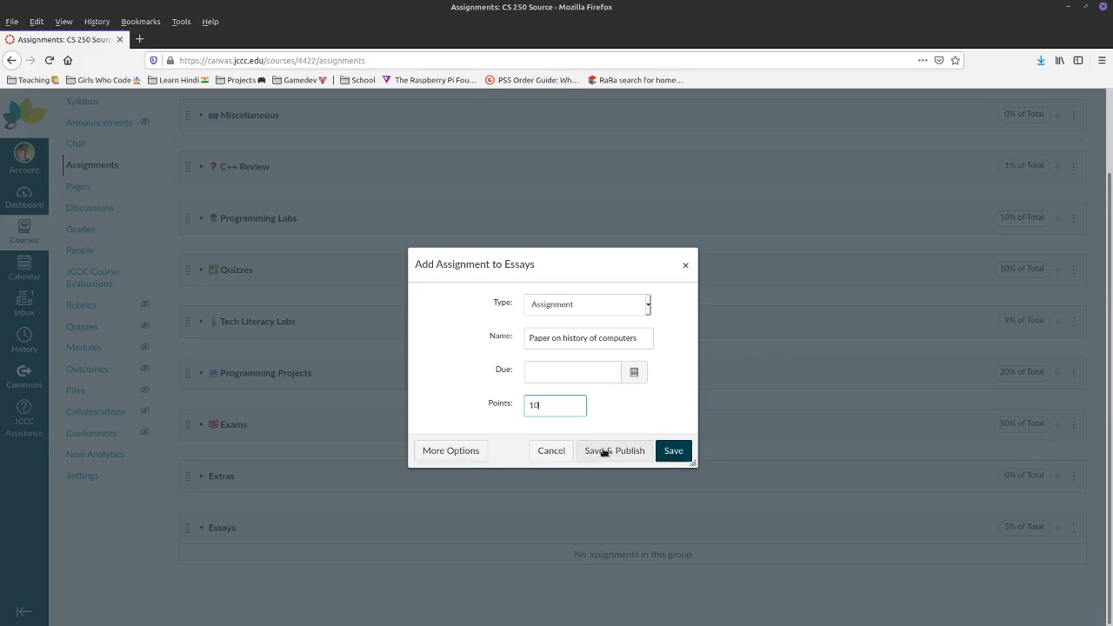
key("Tab")
key("Return")
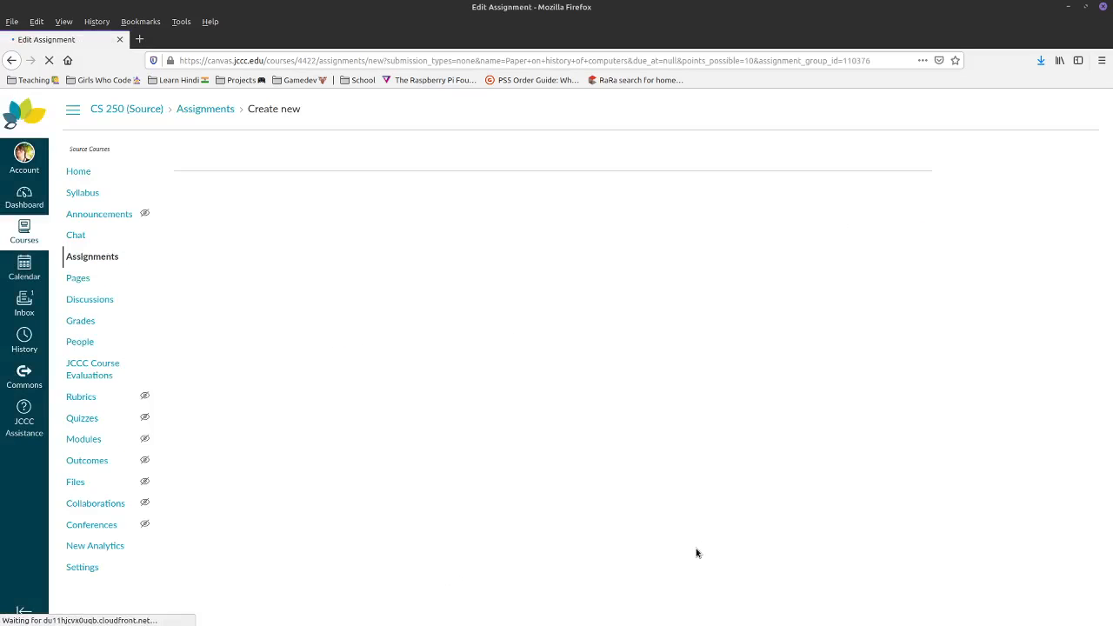
- Focus the description and keep grades displayed as Points
left_click(258, 315)
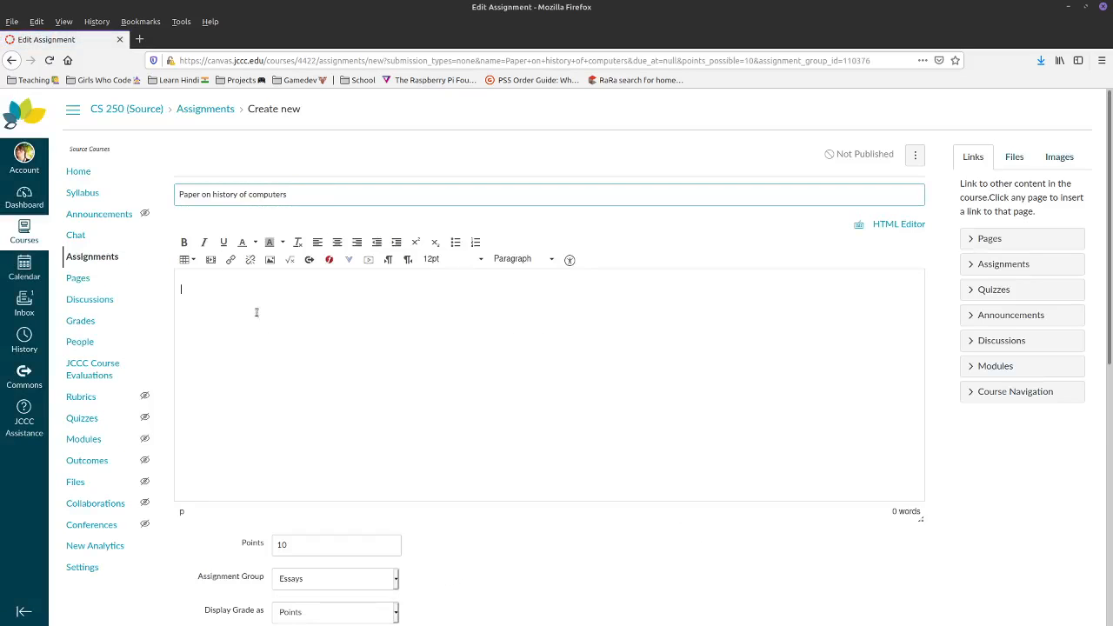
right_click(221, 435)
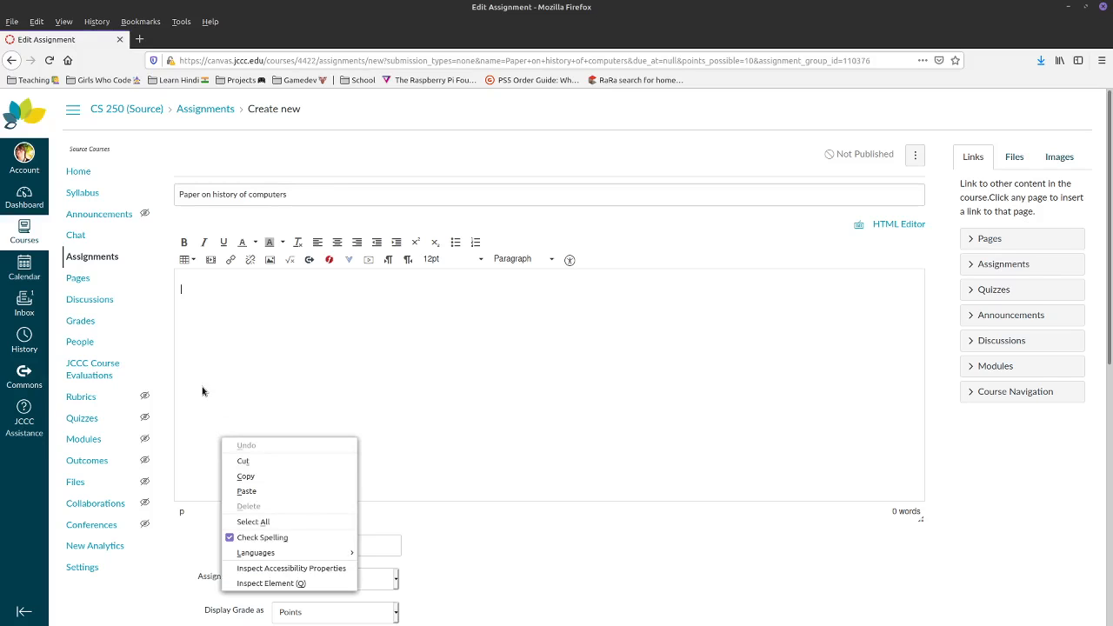
scroll(281, 393, "down", 6)
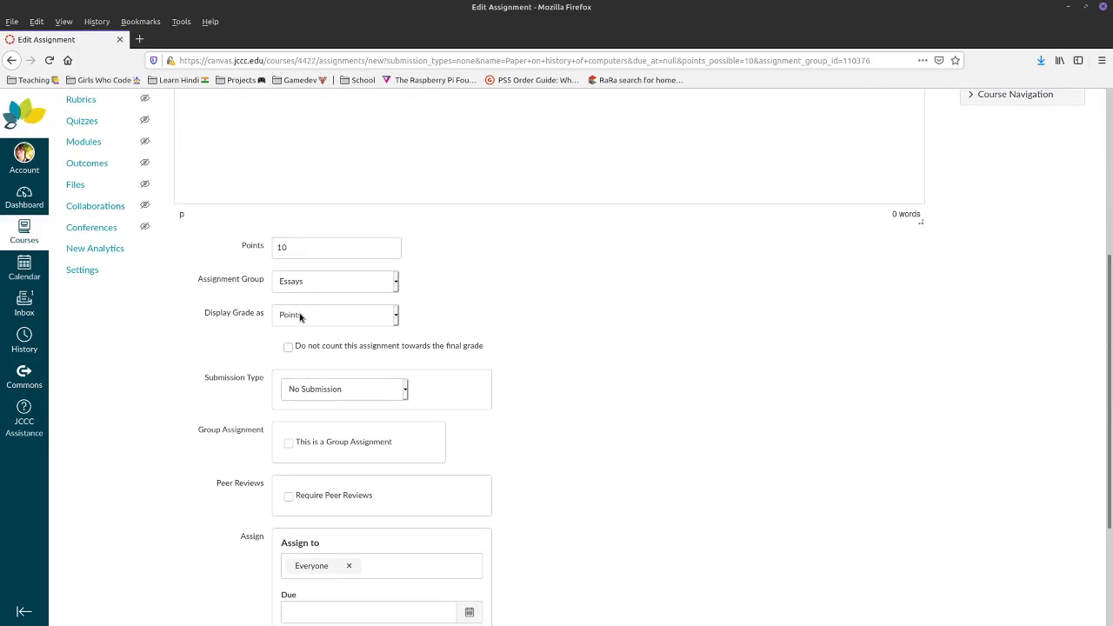
left_click(300, 317)
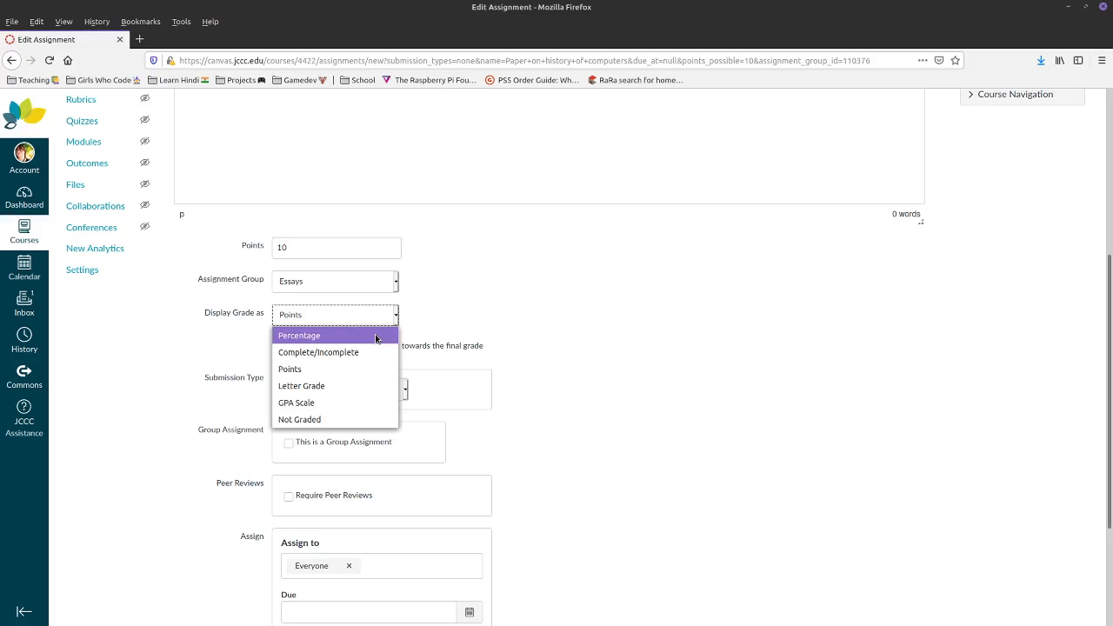
left_click(339, 370)
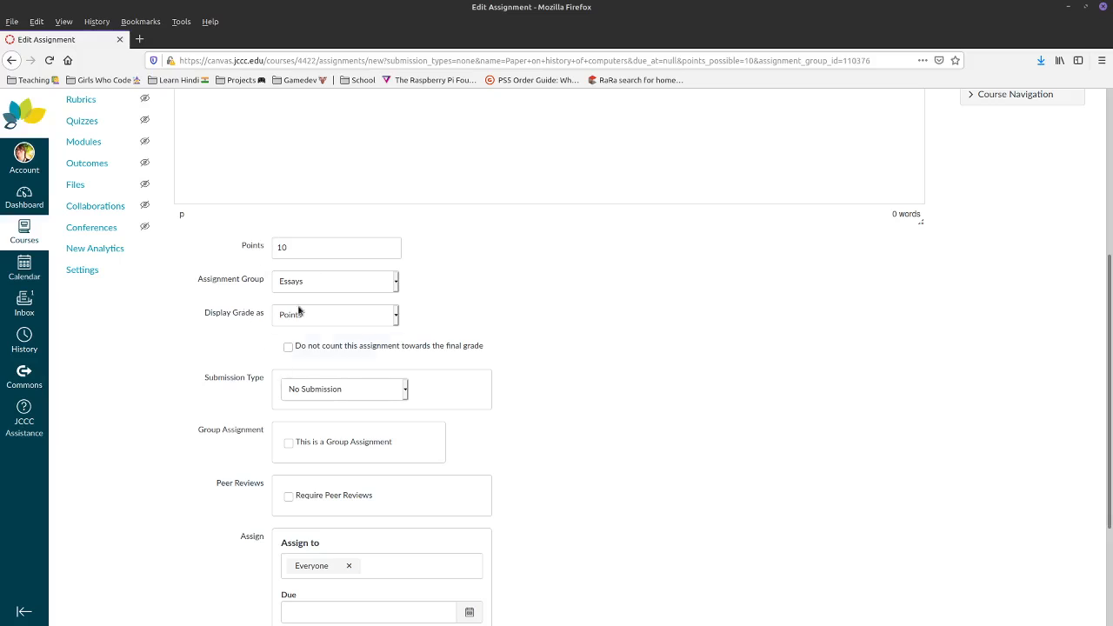
- Set the submission type to Online with File Uploads as the only entry option
left_click(296, 389)
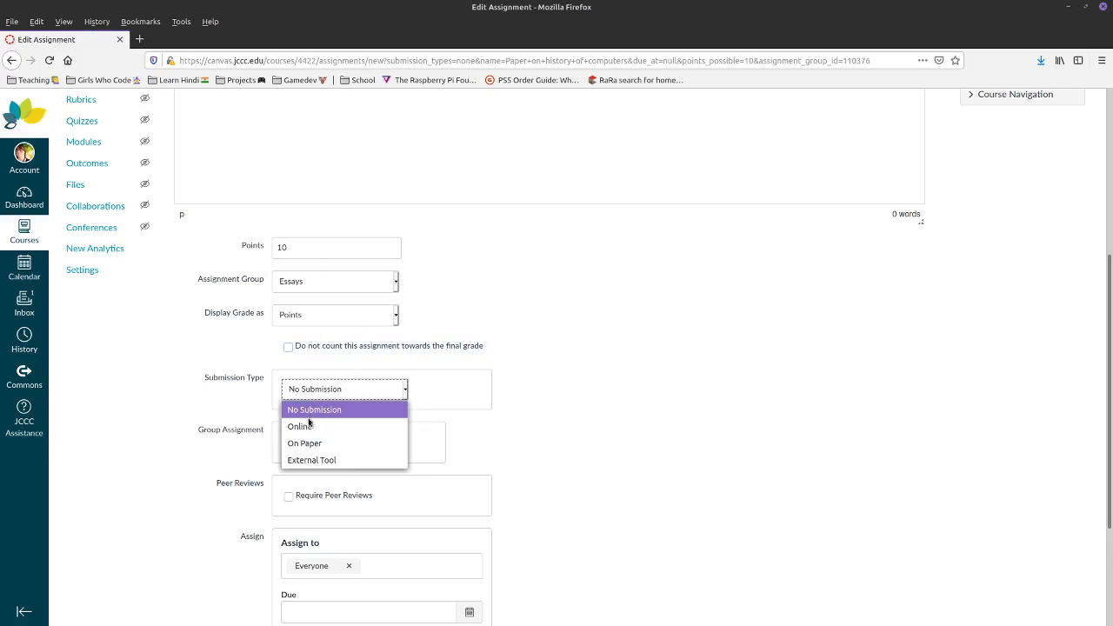
left_click(297, 426)
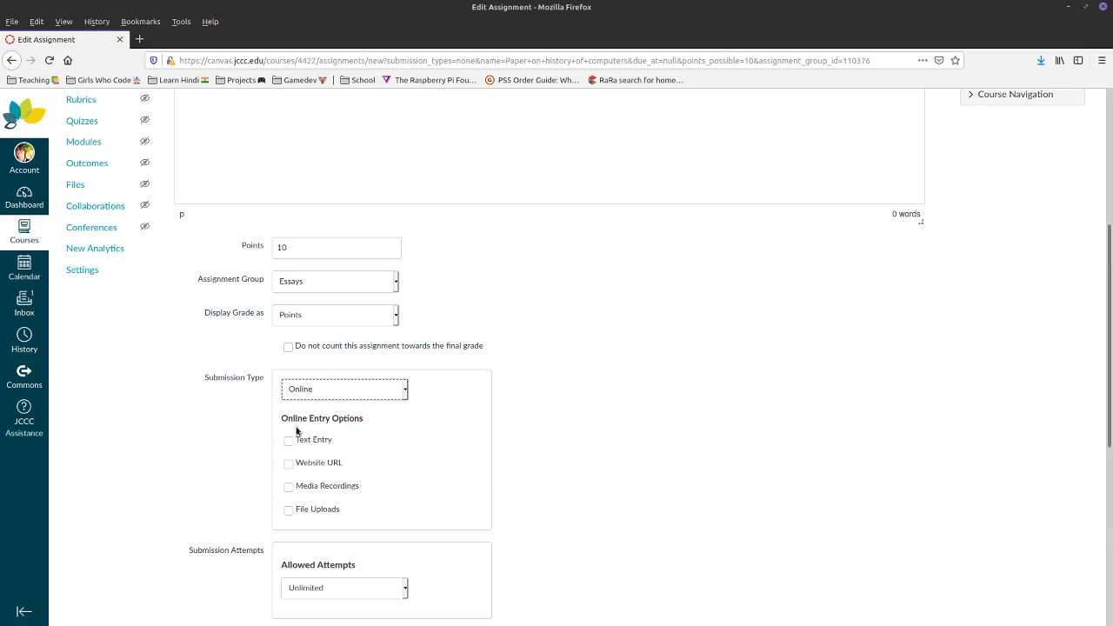
left_click(290, 511)
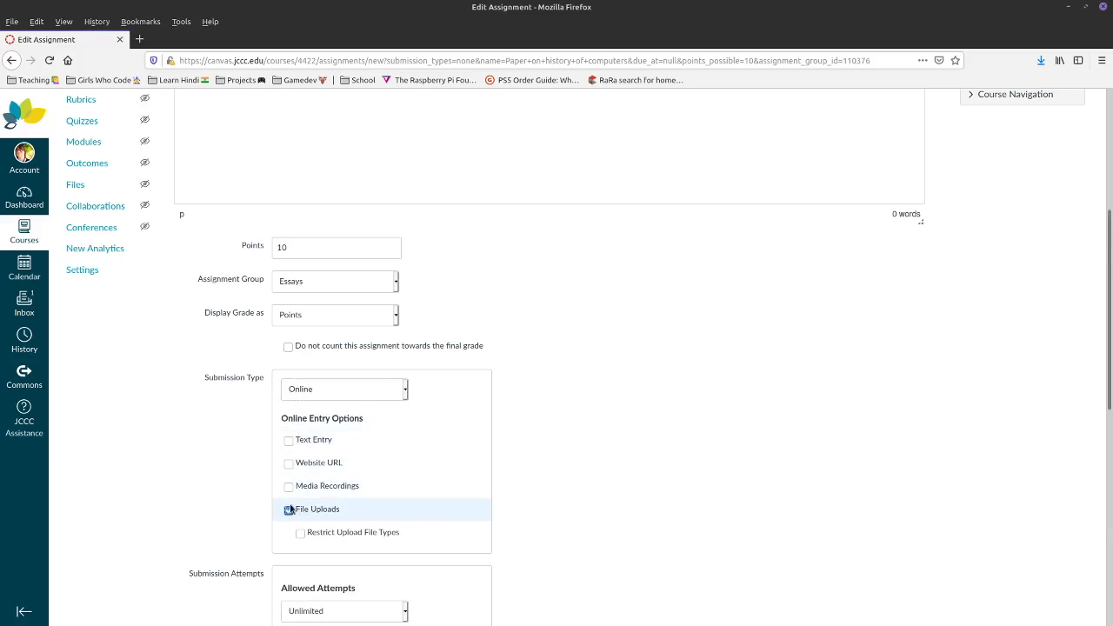
left_click(290, 441)
left_click(291, 488)
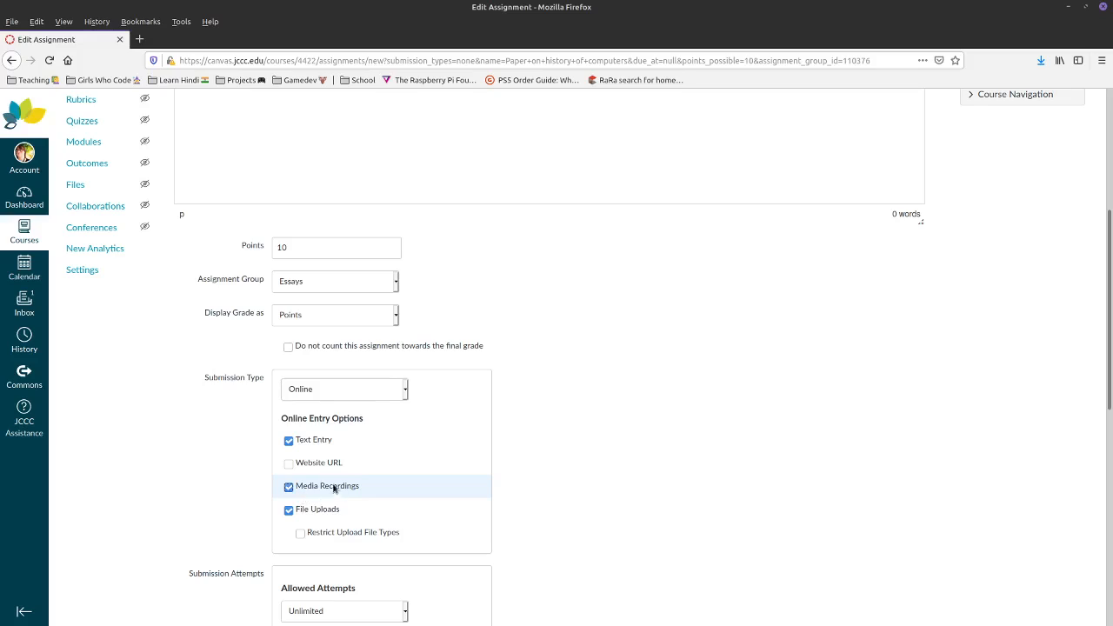
left_click(289, 488)
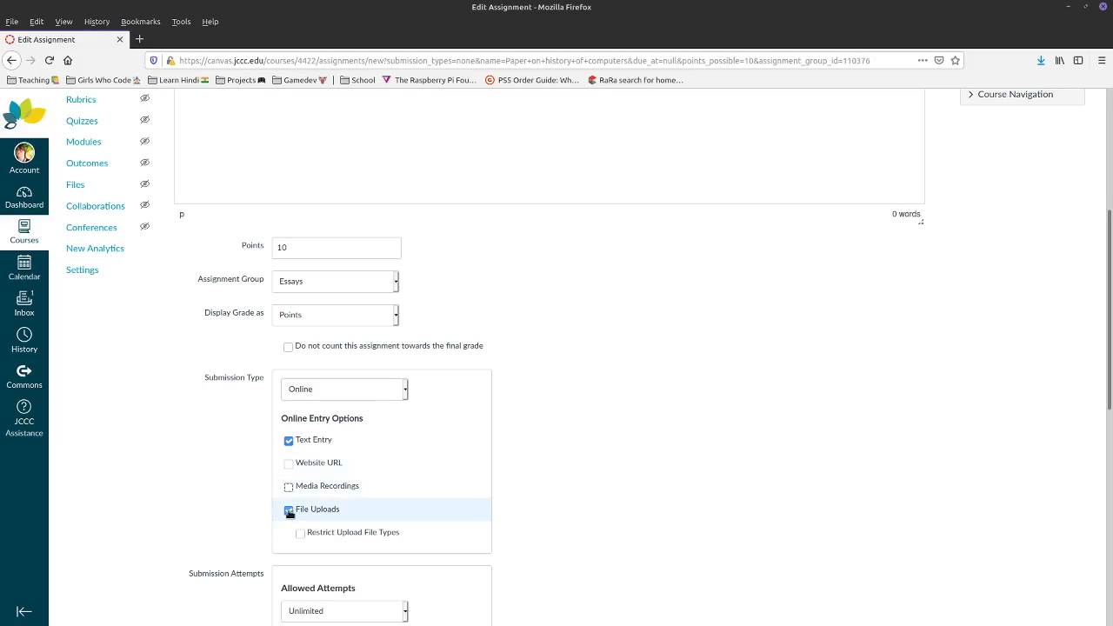
left_click(289, 510)
left_click(289, 441)
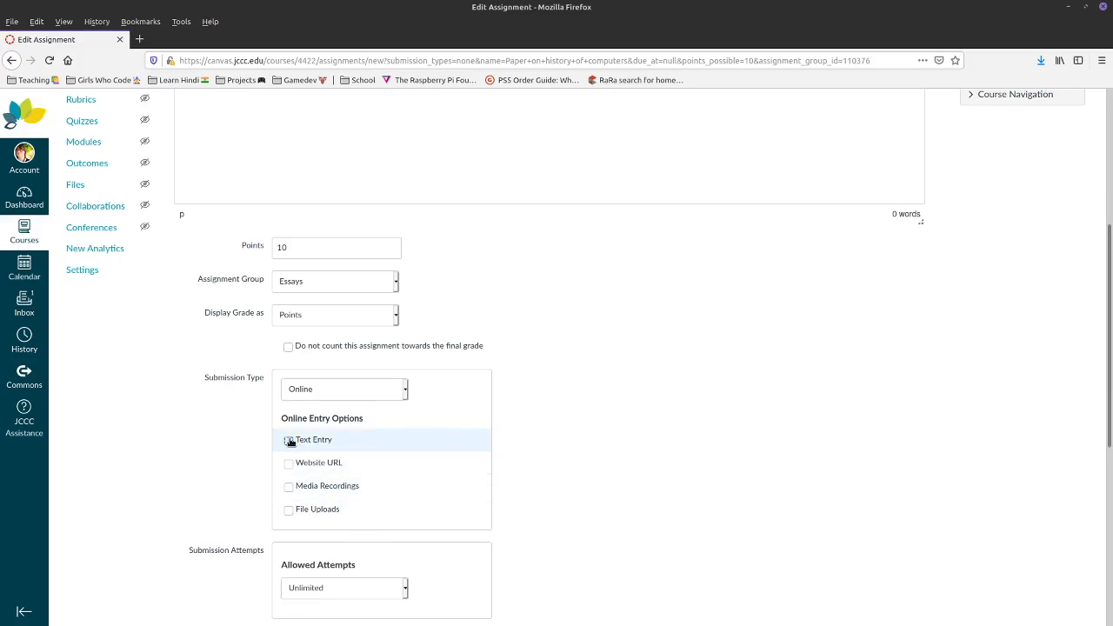
left_click(289, 509)
scroll(565, 453, "down", 5)
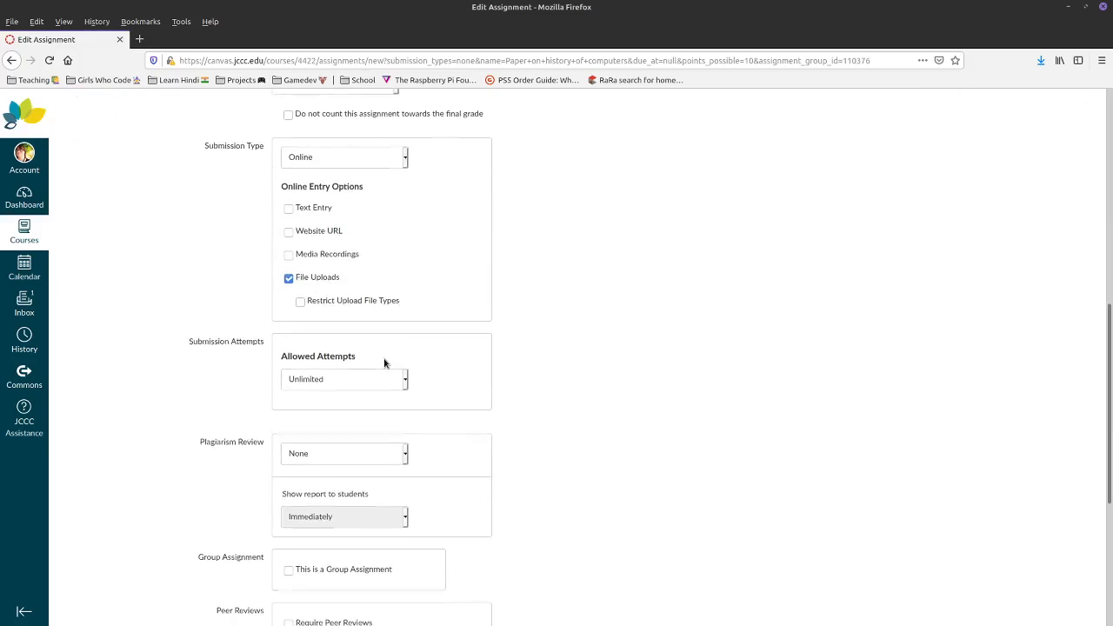
scroll(386, 362, "down", 2)
- Keep Allowed Attempts at Unlimited after briefly trying a limit
left_click(341, 281)
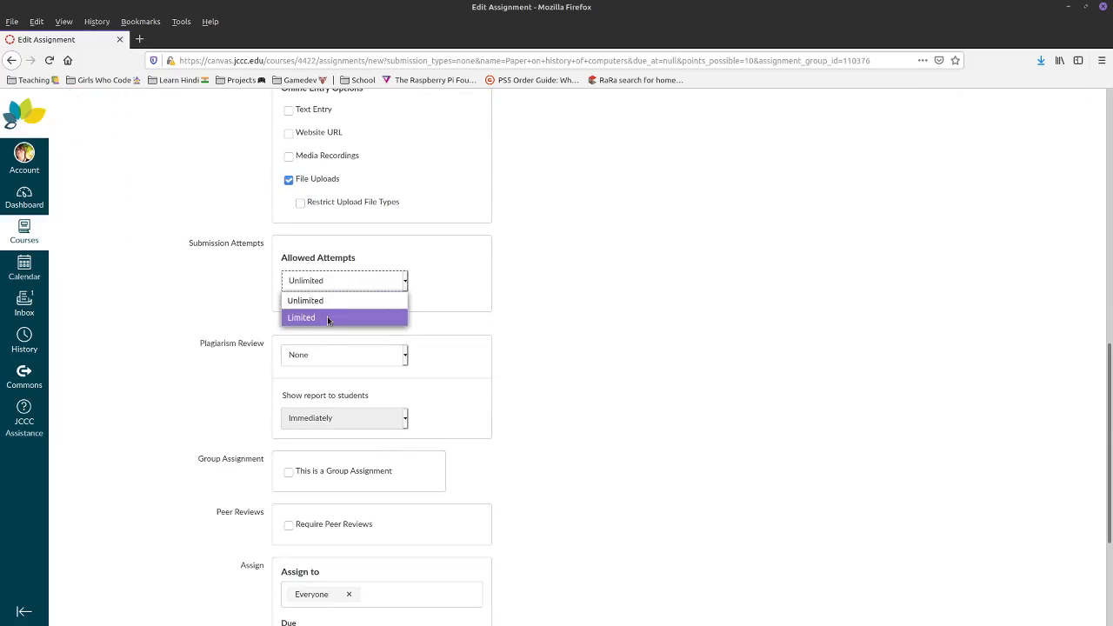
left_click(327, 317)
left_click(381, 328)
left_click(344, 281)
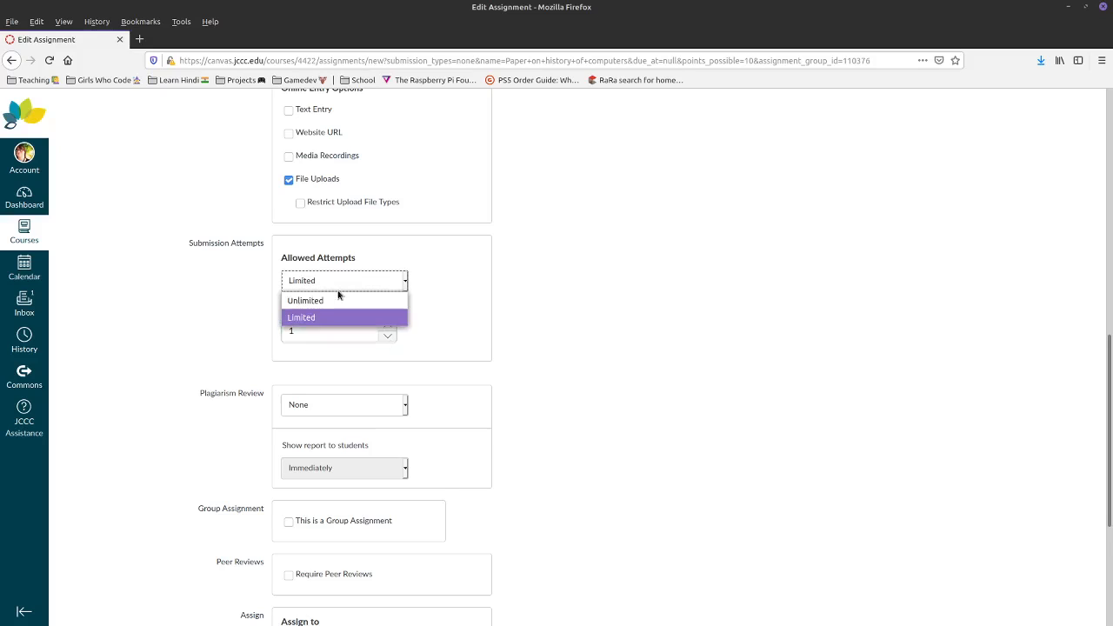
left_click(335, 298)
scroll(623, 585, "up", 12)
left_click(532, 352)
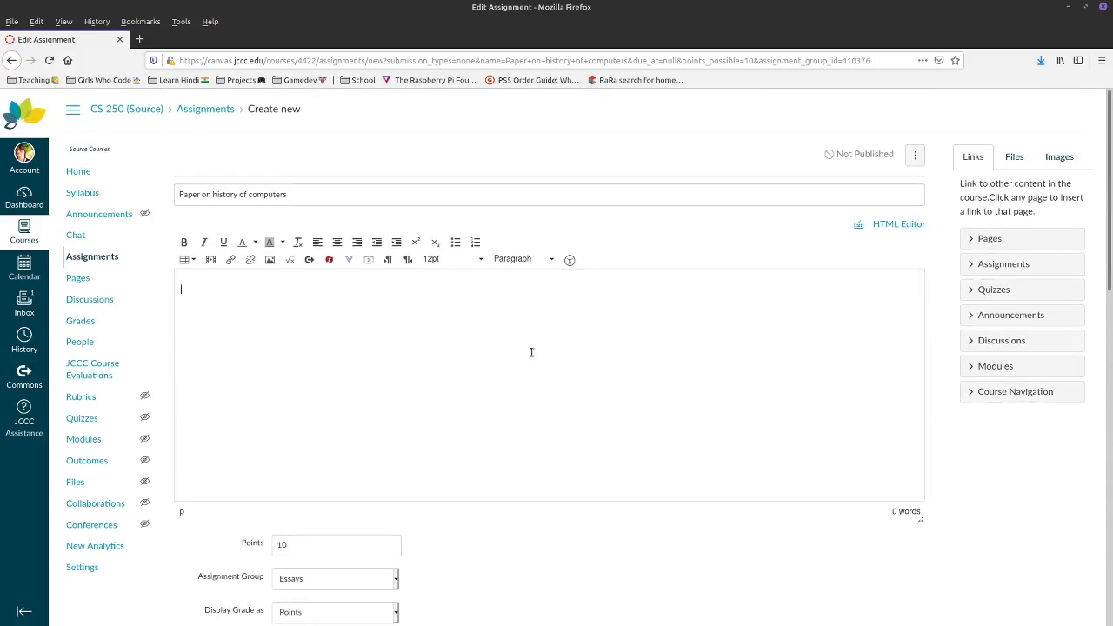
scroll(444, 324, "down", 10)
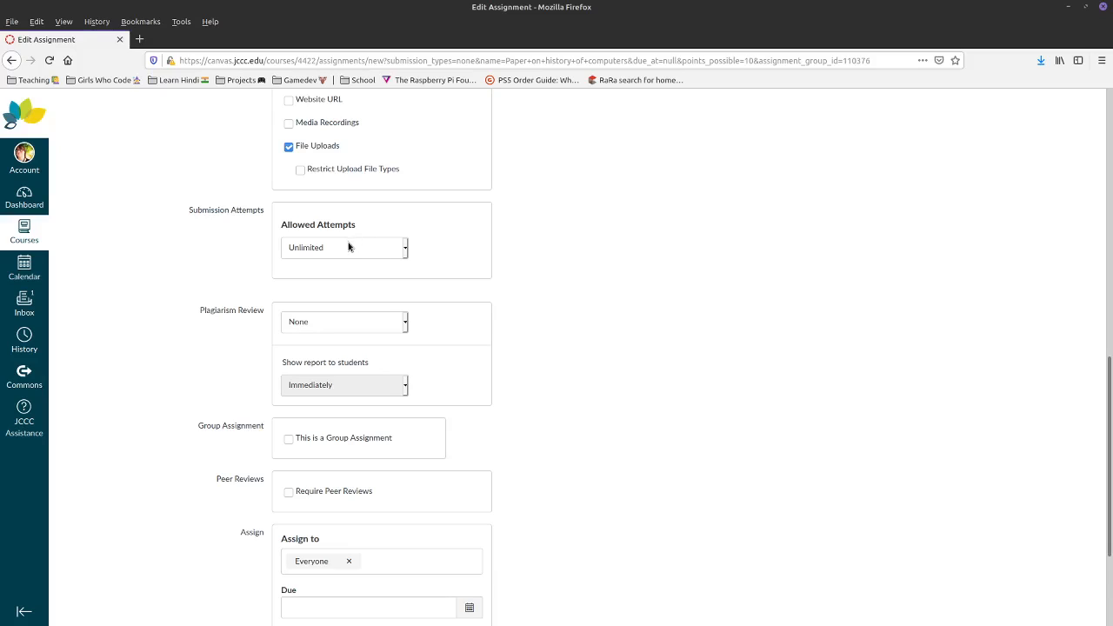
- Leave Plagiarism Review at None and Group Assignment unchecked
left_click(315, 322)
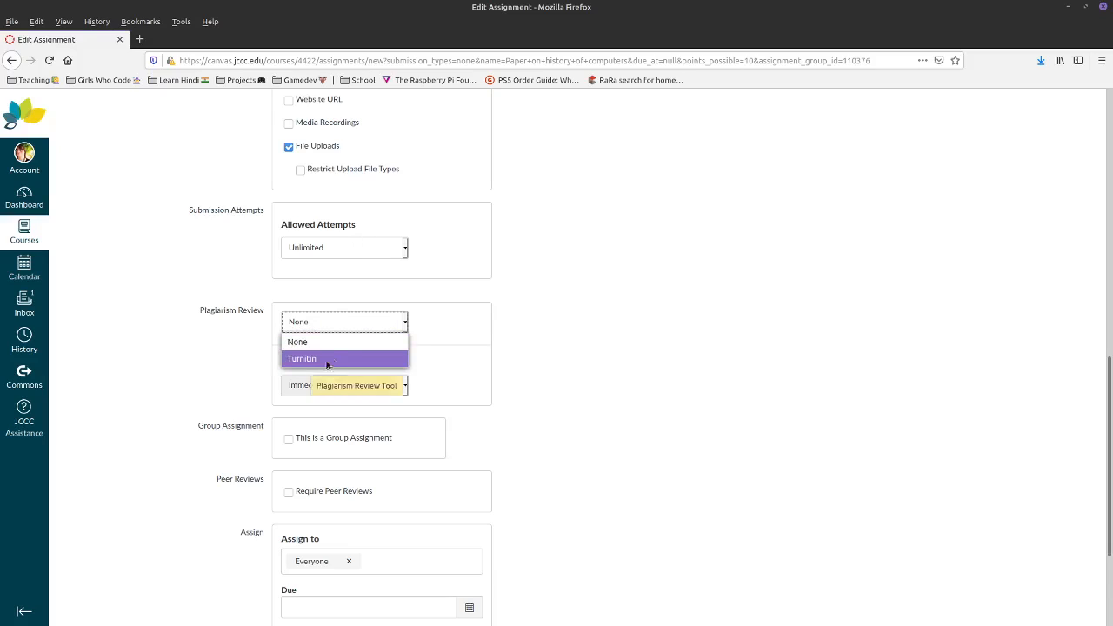
left_click(600, 334)
scroll(310, 470, "down", 3)
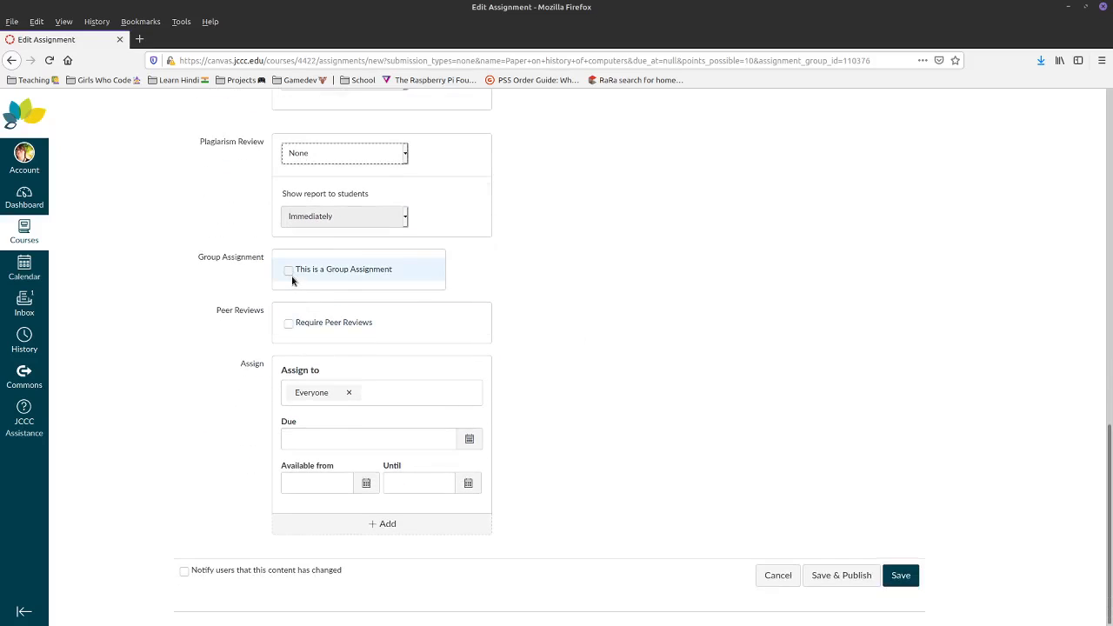
left_click(352, 271)
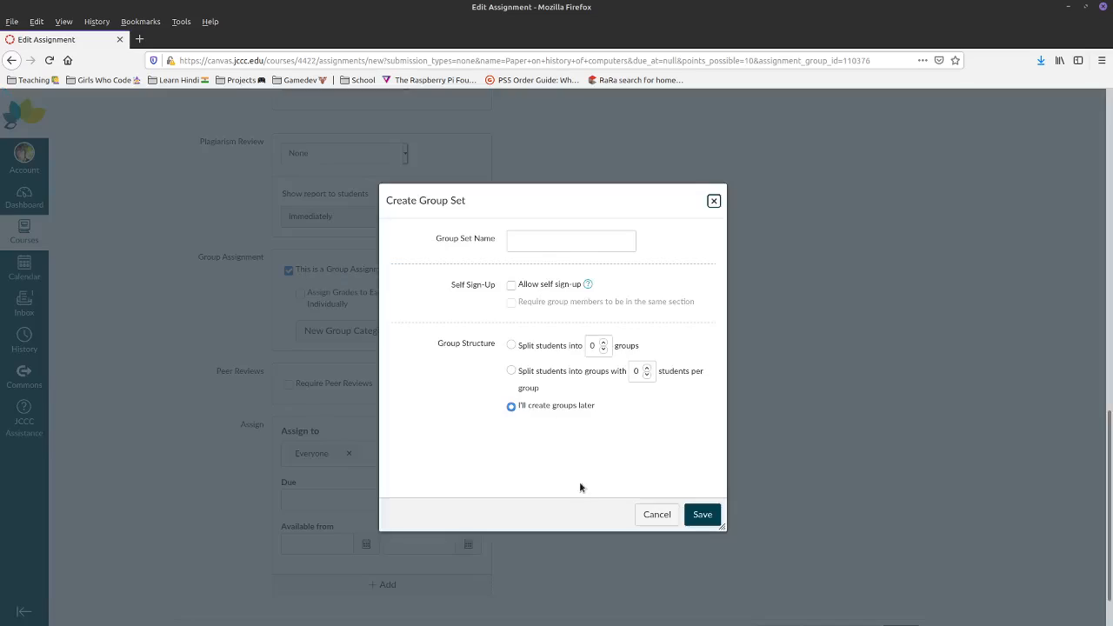
left_click(656, 515)
left_click(290, 270)
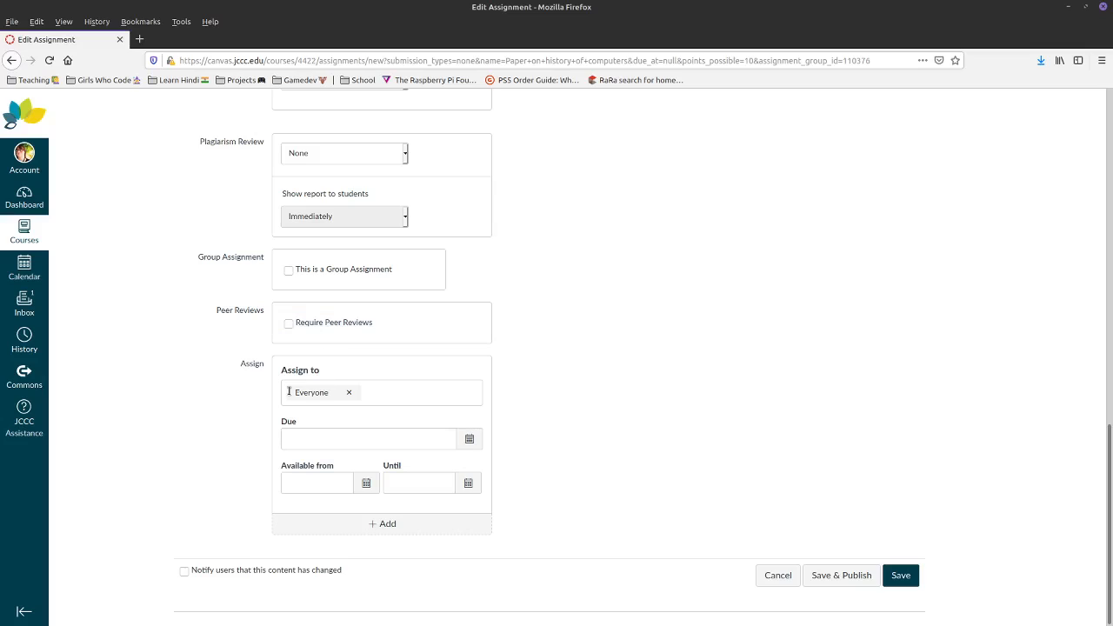
- Review the Assign to suggestions, keeping Everyone, and move to the due date
left_click(372, 397)
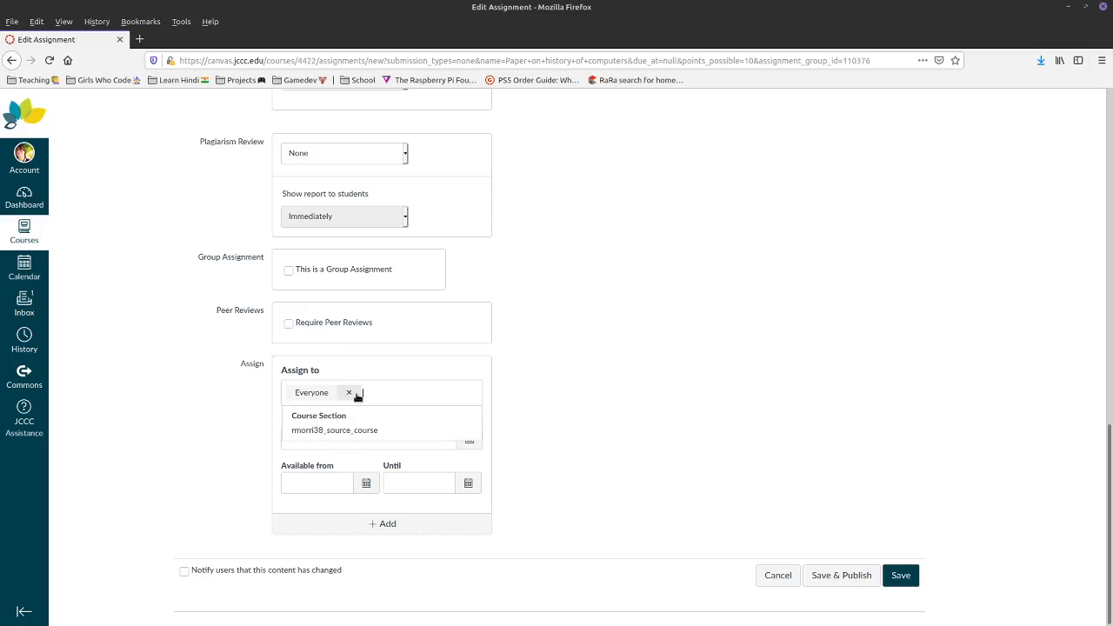
left_click(393, 372)
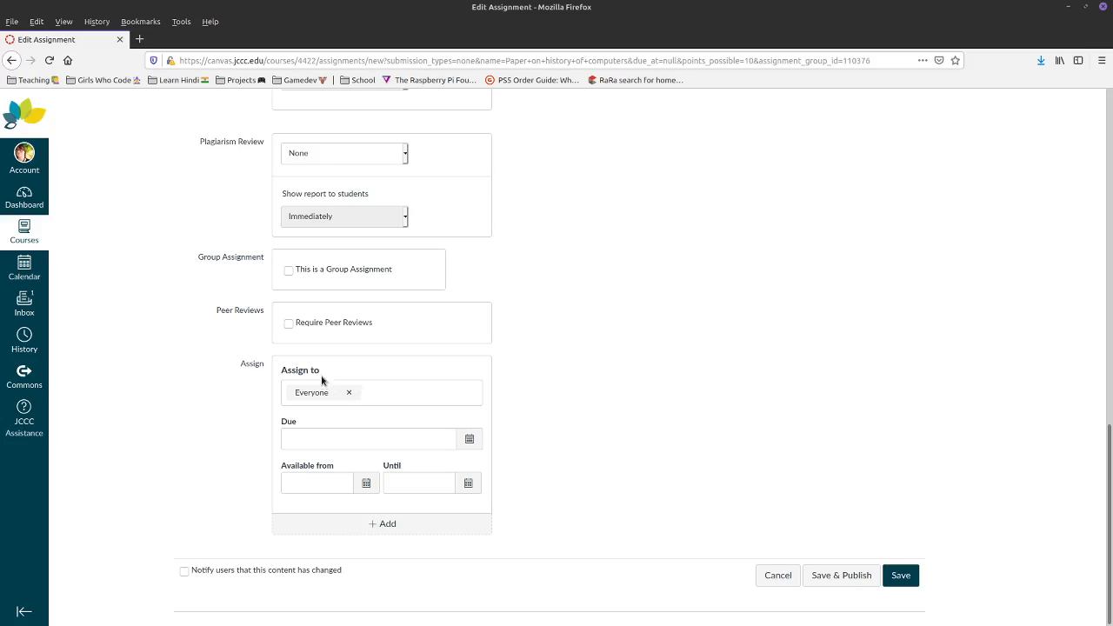
left_click(379, 399)
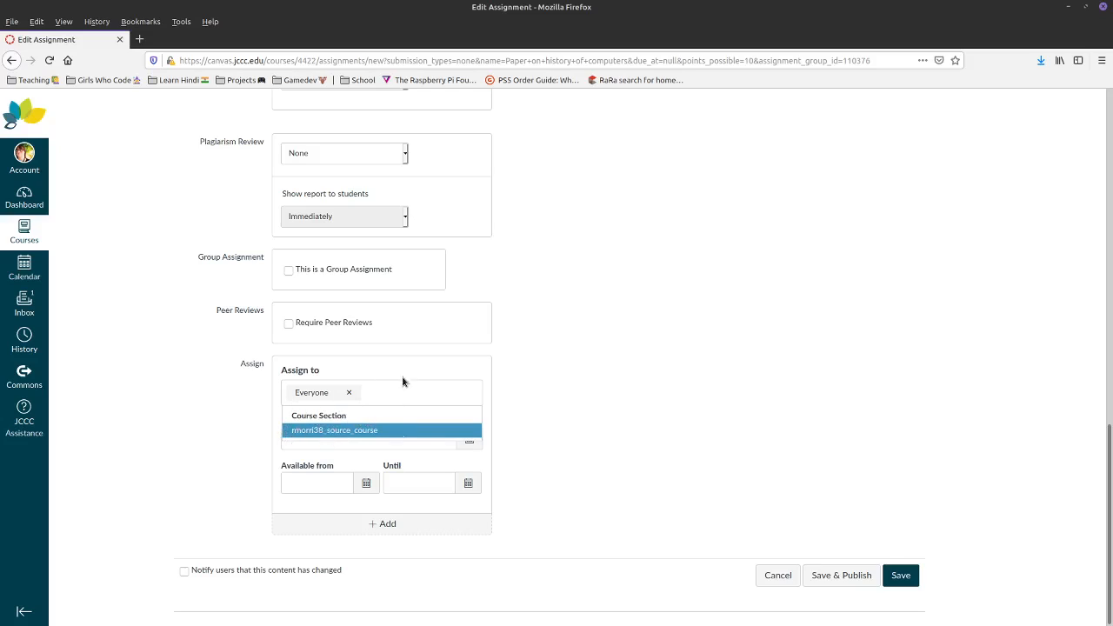
left_click(641, 370)
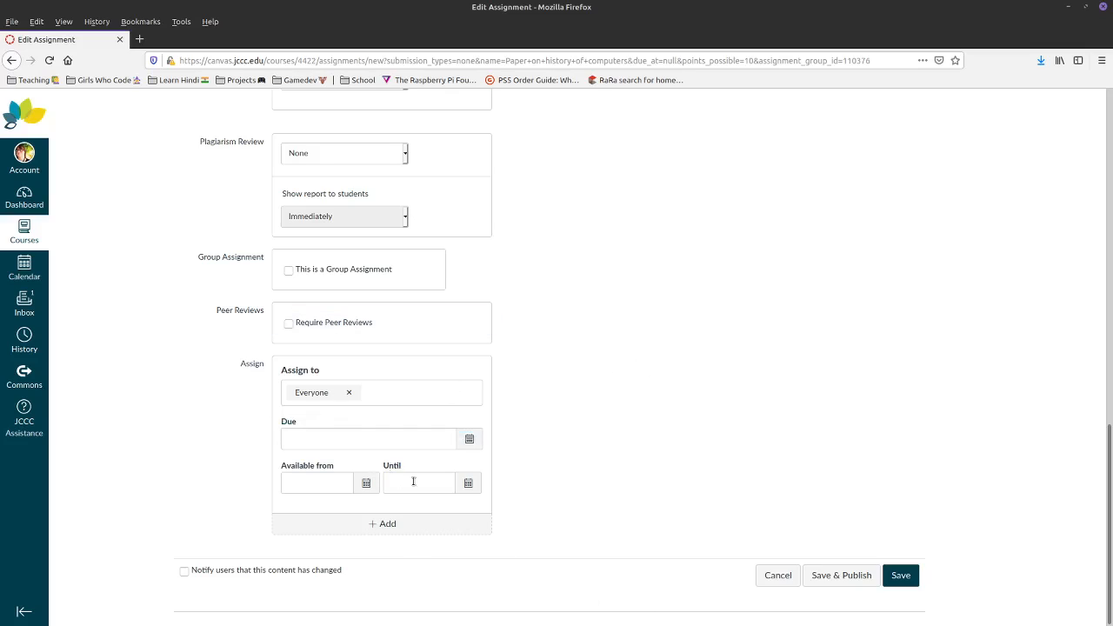
left_click(380, 393)
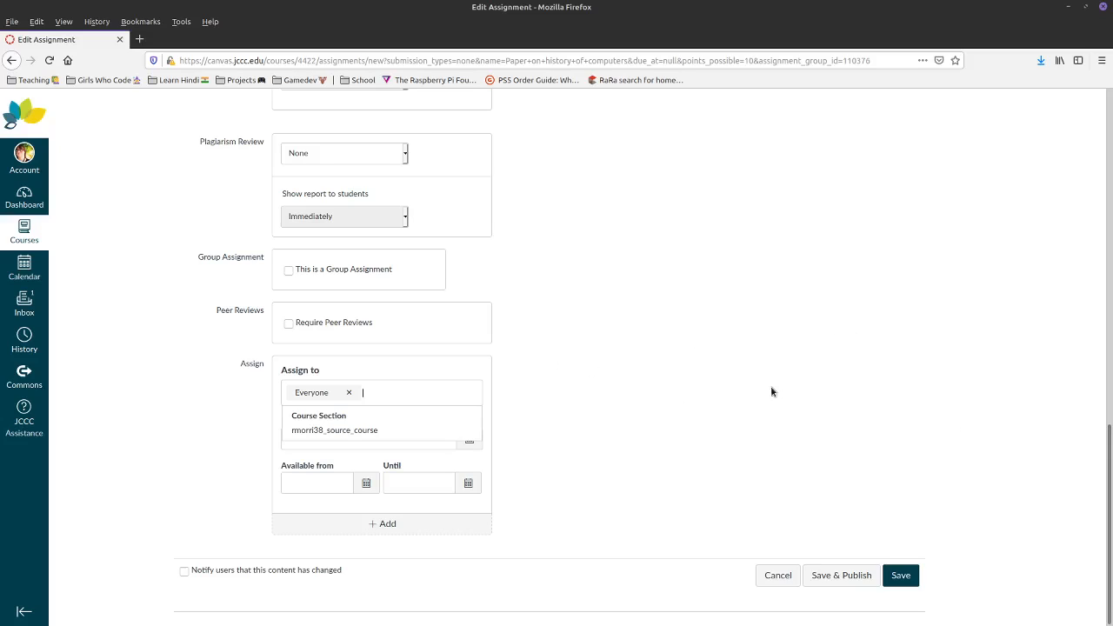
left_click(722, 328)
left_click(379, 438)
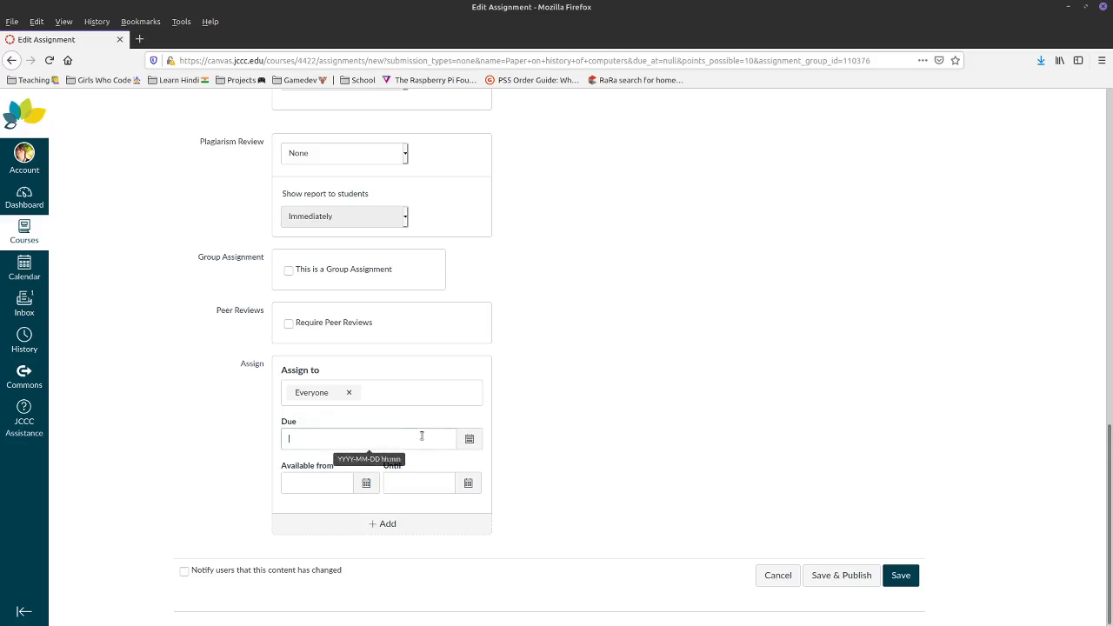
- Set the paper's due date to Dec 19 and its until date to Dec 20
left_click(469, 438)
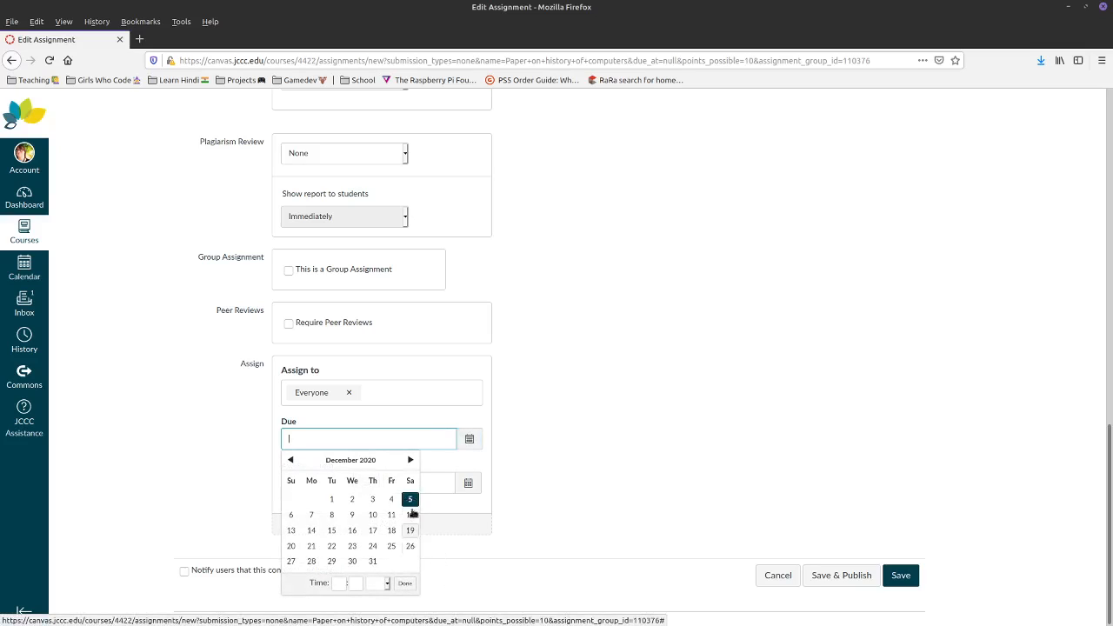
left_click(627, 467)
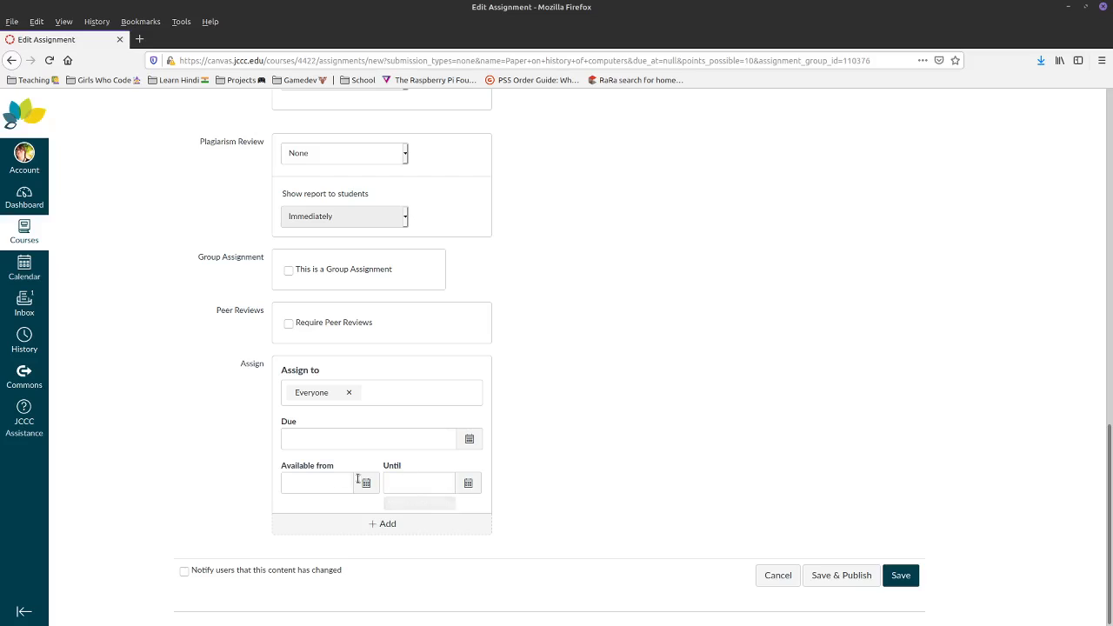
left_click(426, 483)
left_click(468, 483)
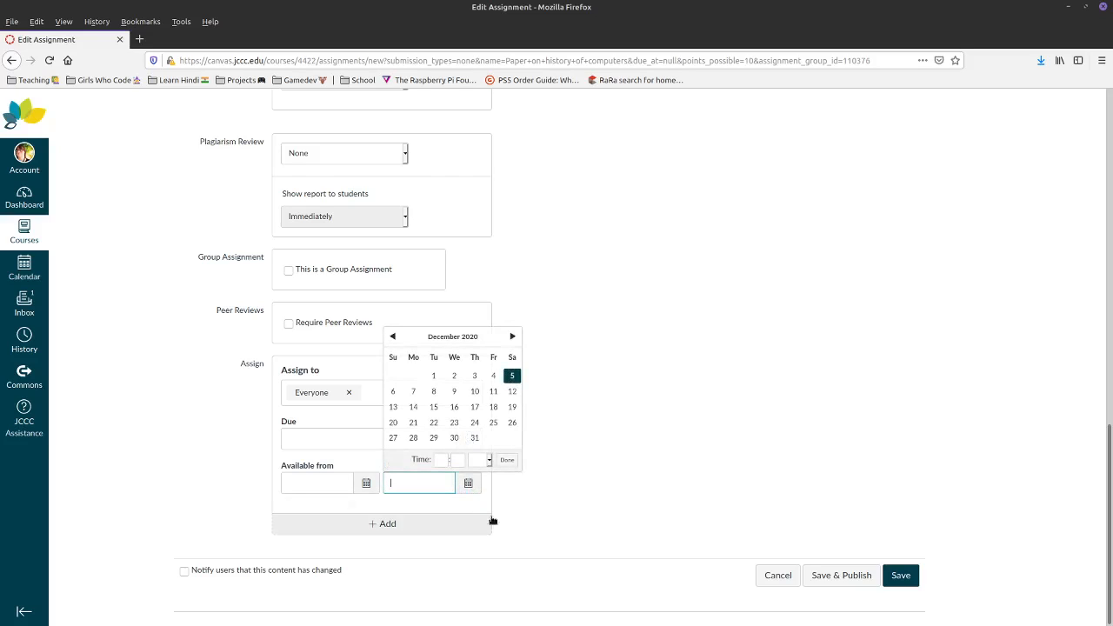
left_click(512, 407)
left_click(452, 440)
left_click(470, 439)
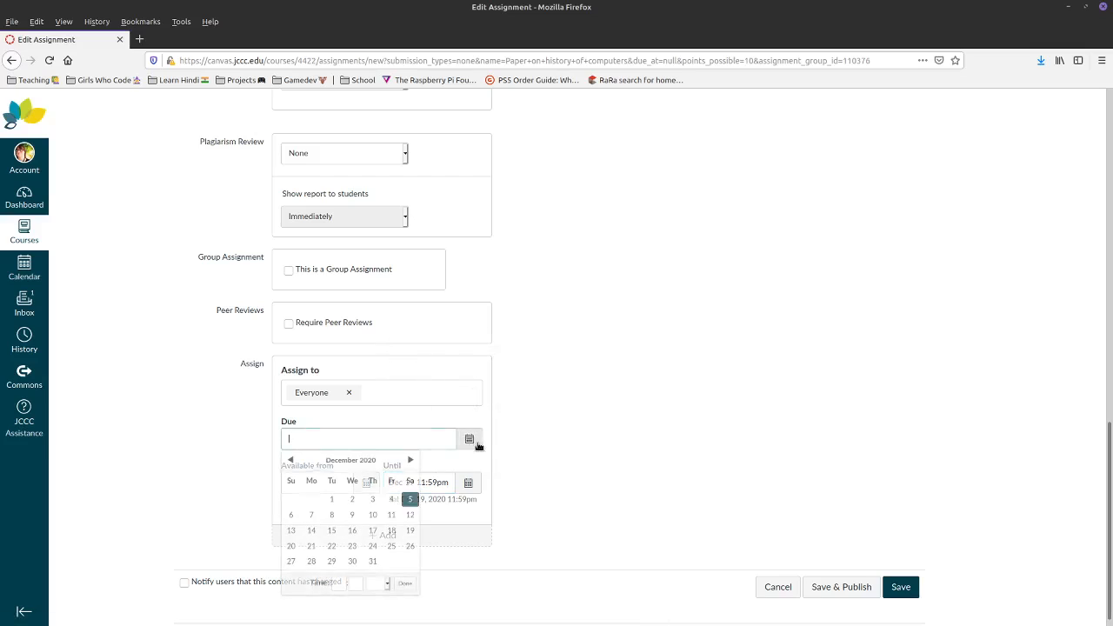
left_click(410, 530)
left_click(468, 495)
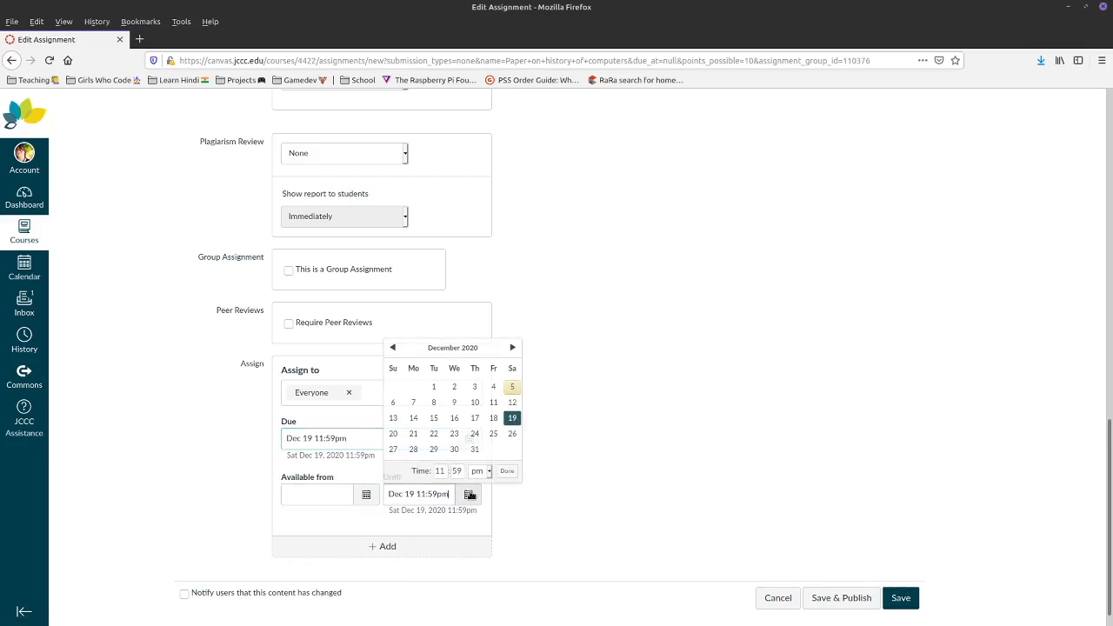
left_click(394, 435)
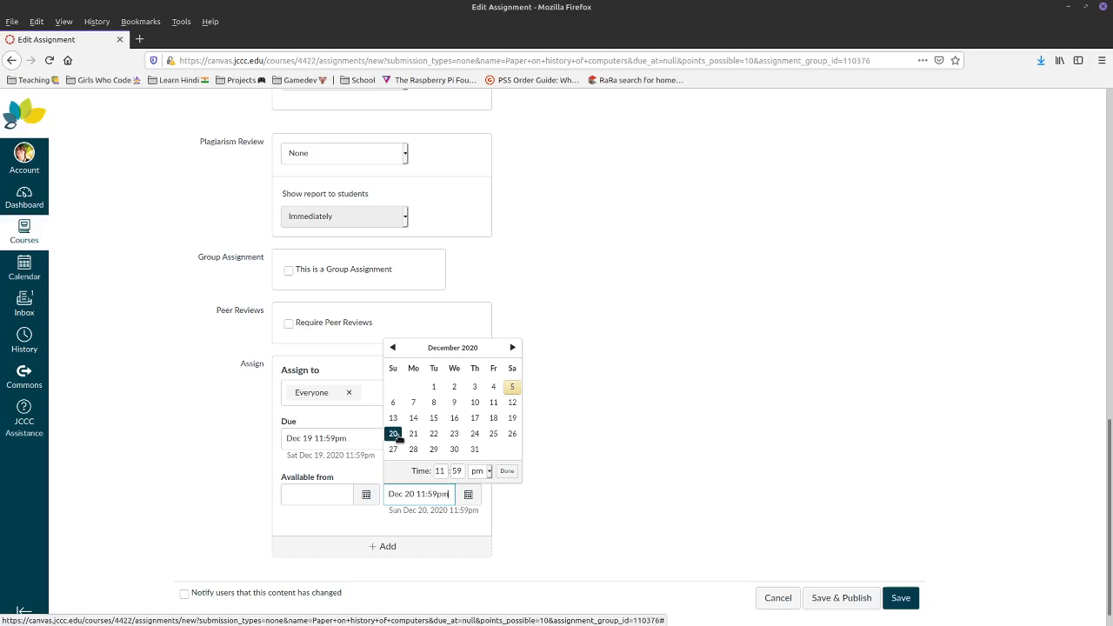
left_click(651, 437)
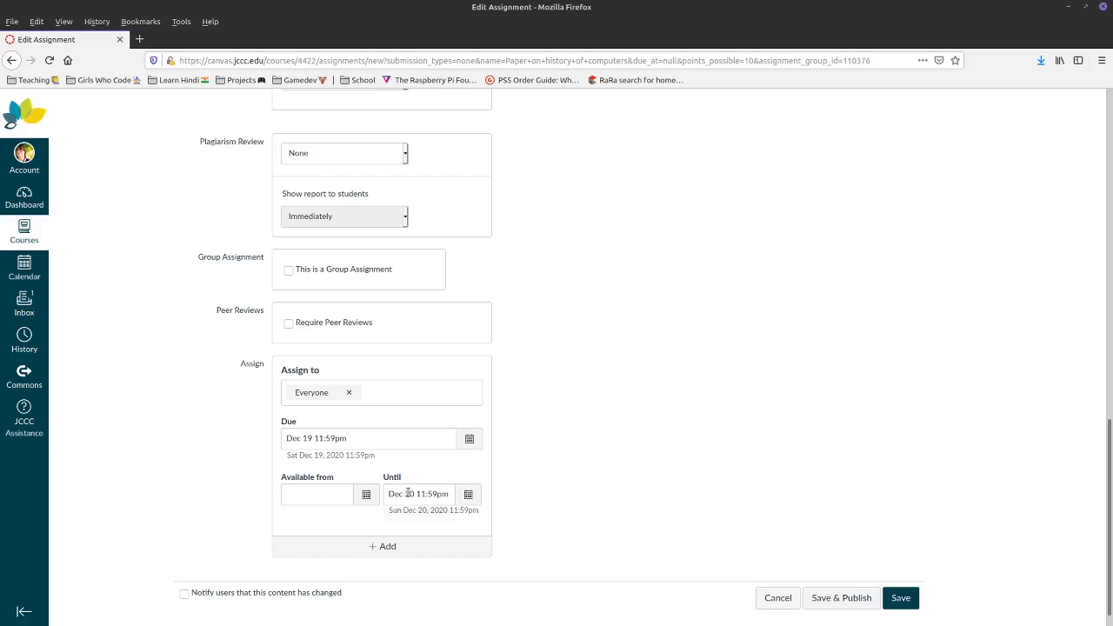
- Make the paper available from Dec 1 and save the assignment
left_click(364, 495)
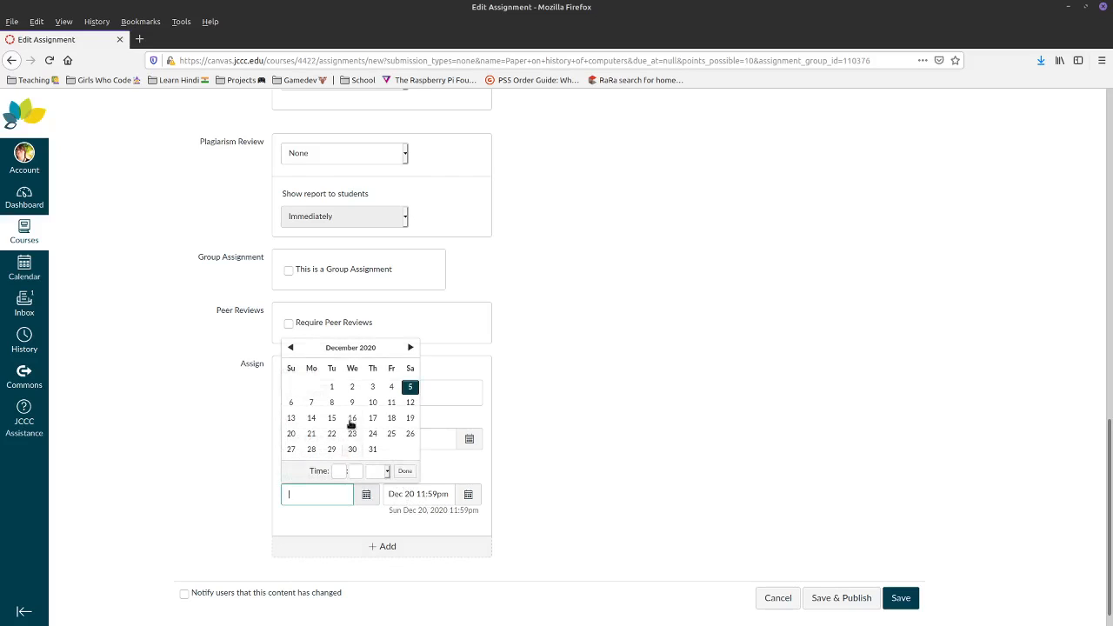
left_click(331, 388)
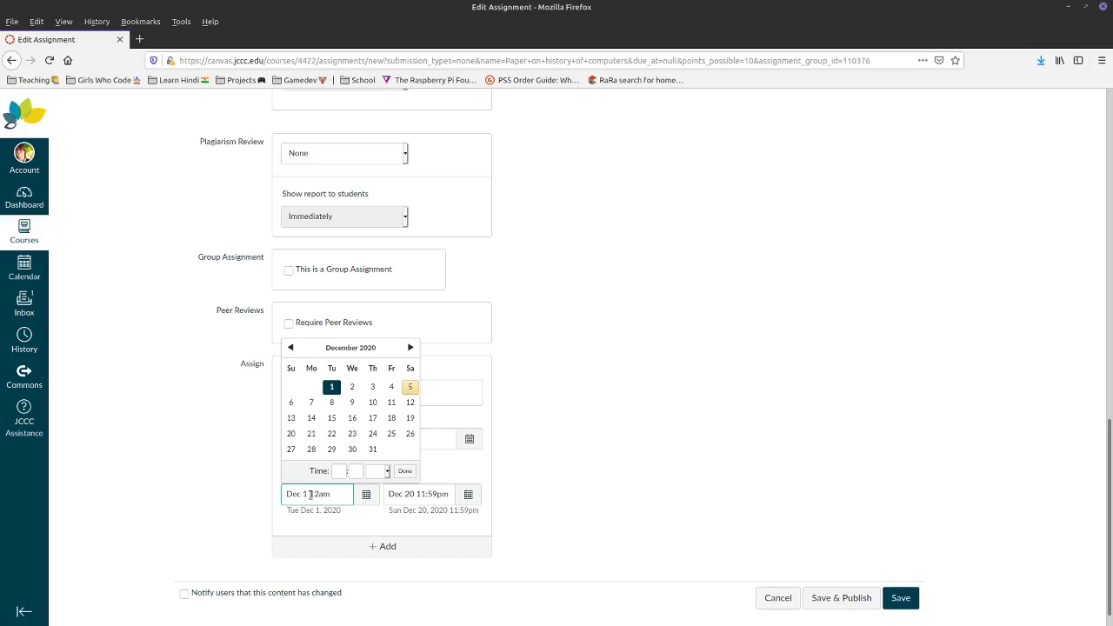
left_click(119, 484)
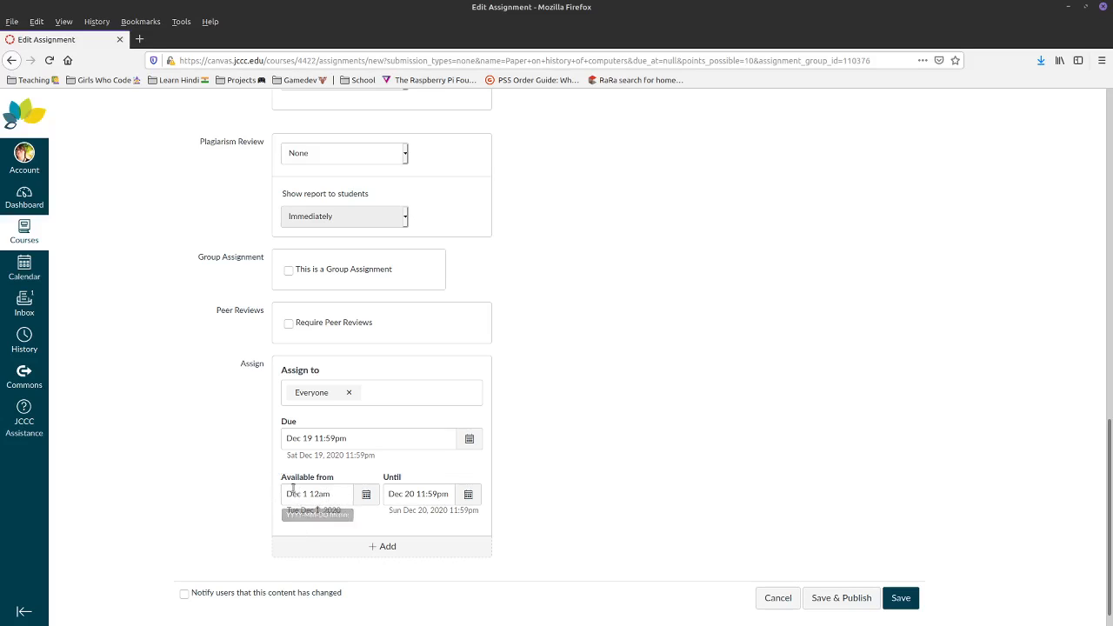
left_click(900, 592)
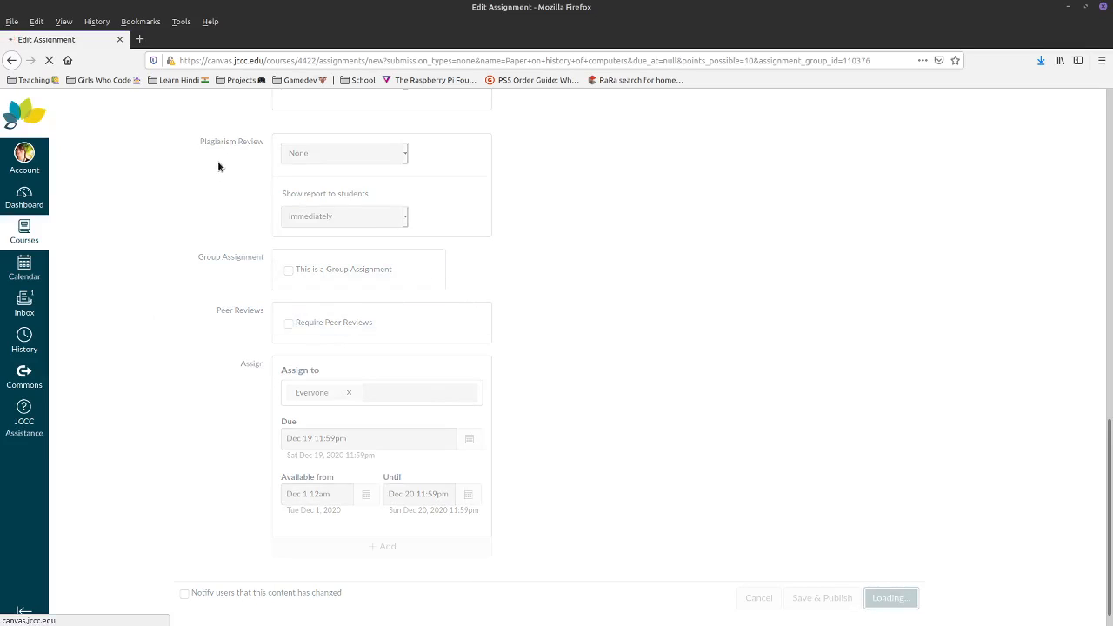
- Publish the assignment and view the course Assignments list in Student View
left_click(832, 162)
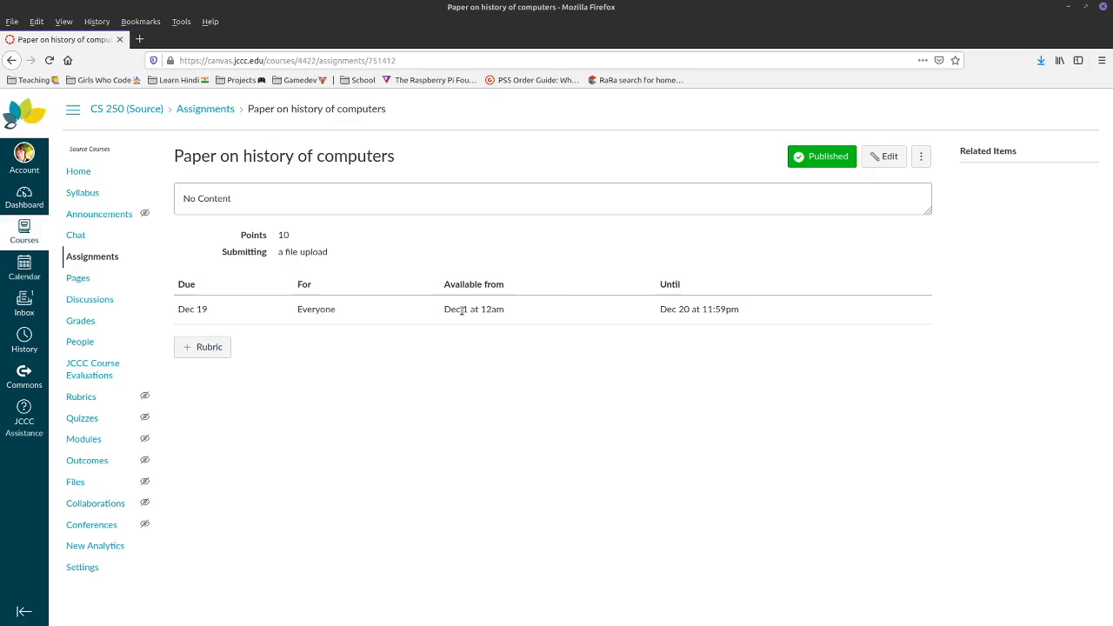
left_click_drag(683, 308, 179, 284)
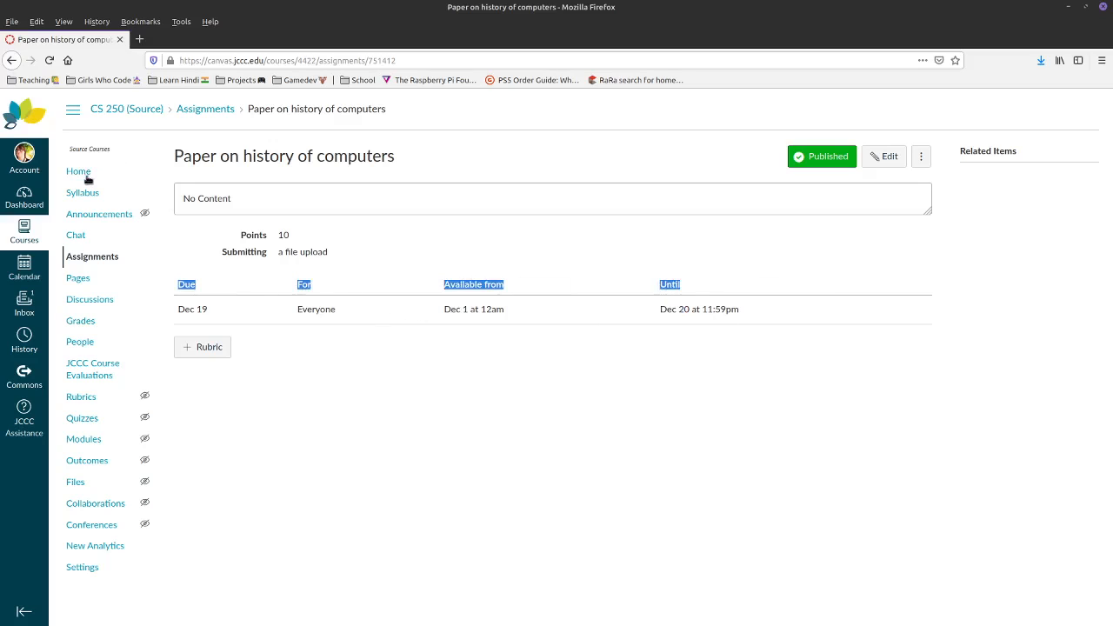
left_click(78, 172)
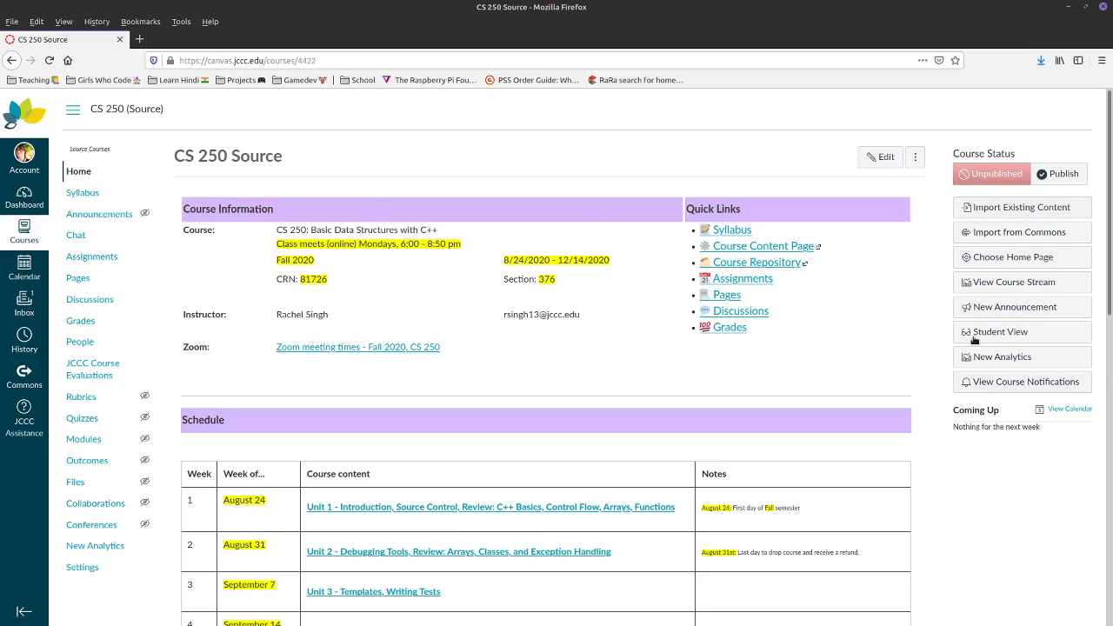
left_click(991, 332)
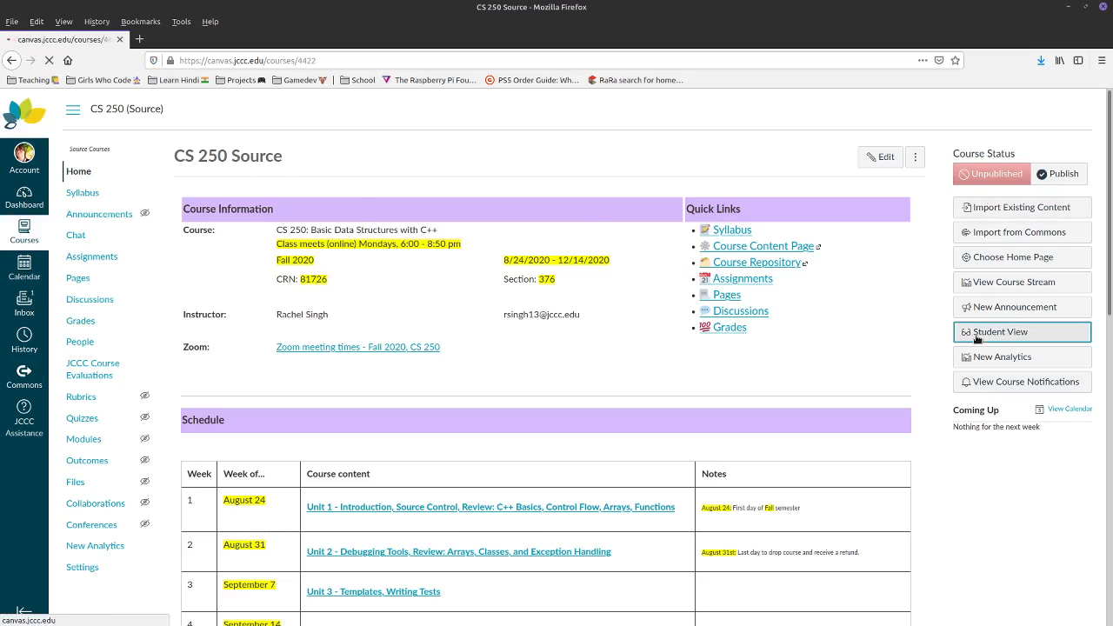
left_click(85, 237)
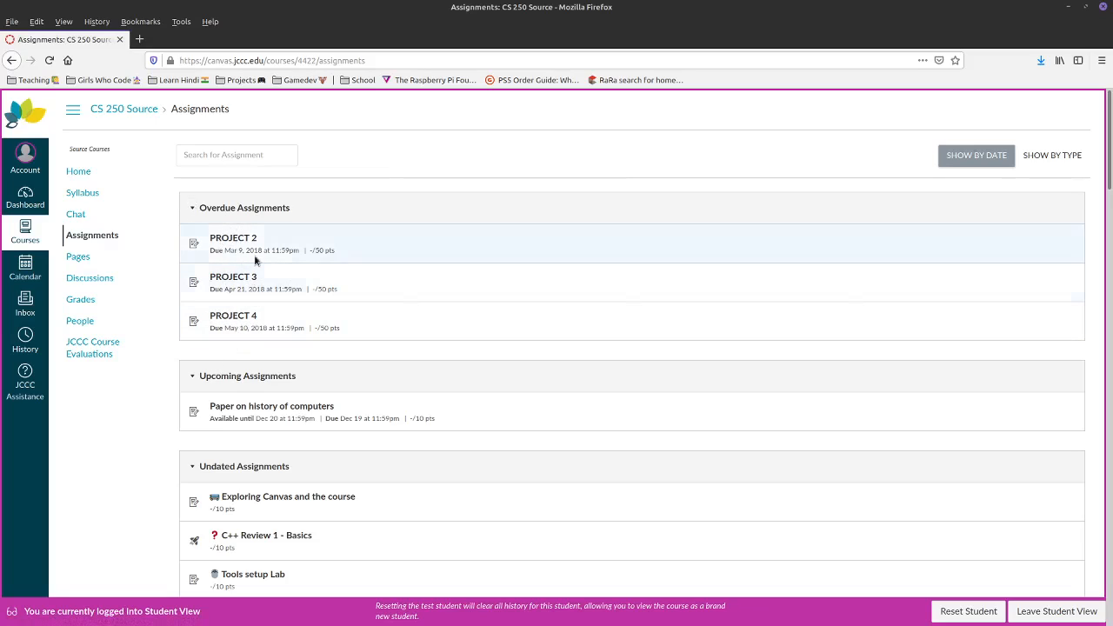
- Collapse the overdue, Upcoming, Undated and Past Assignments sections
left_click(193, 210)
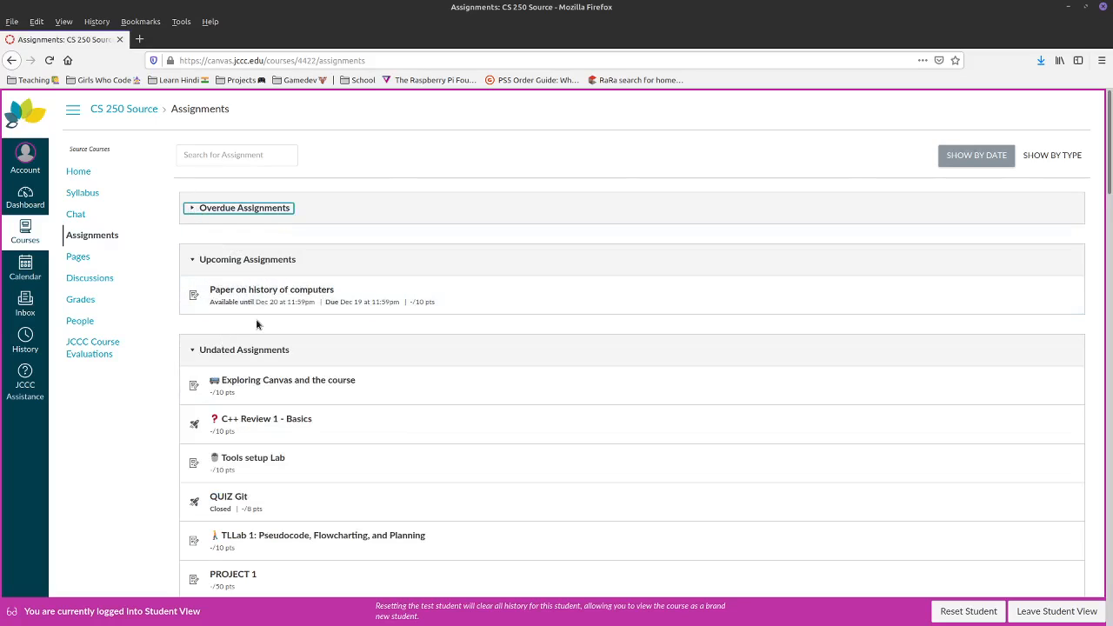
left_click(193, 260)
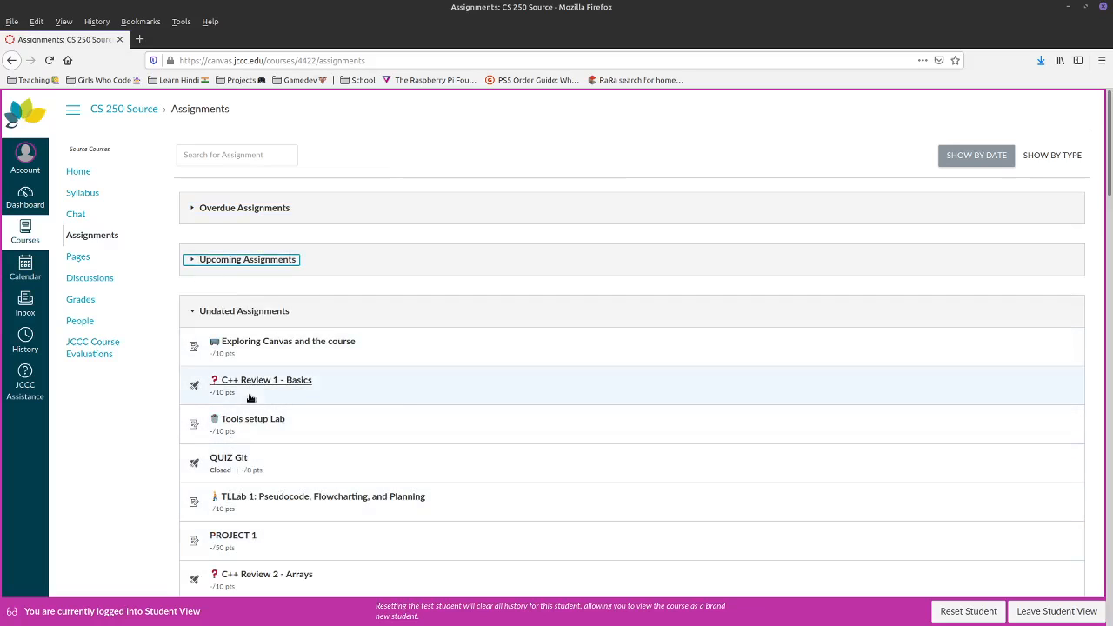
scroll(280, 358, "down", 10)
scroll(281, 365, "down", 9)
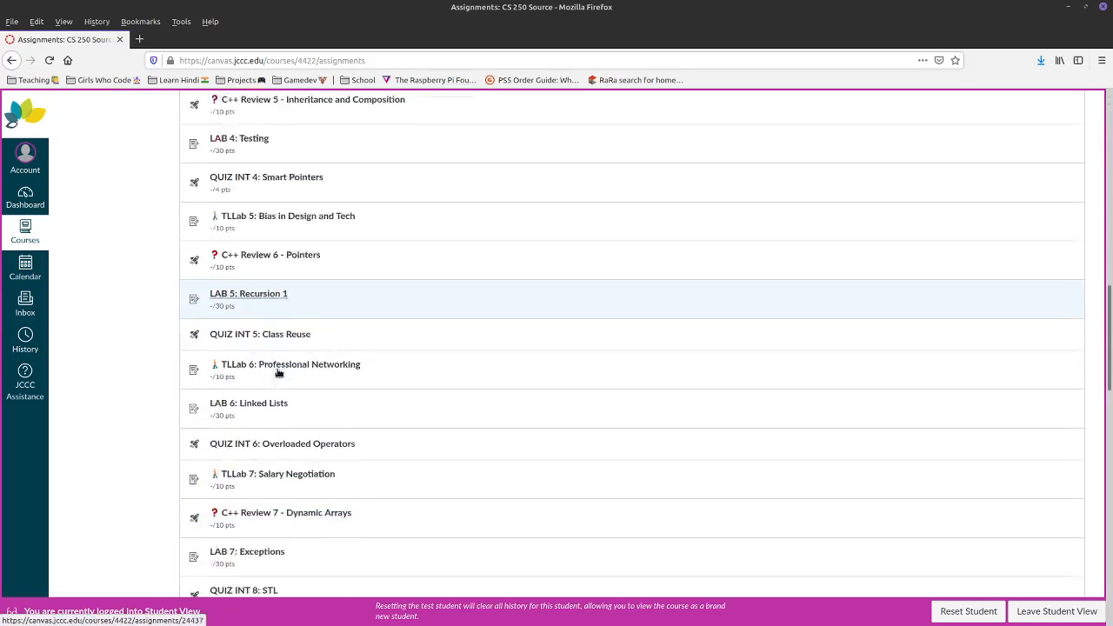
left_click_drag(1109, 412, 1100, 96)
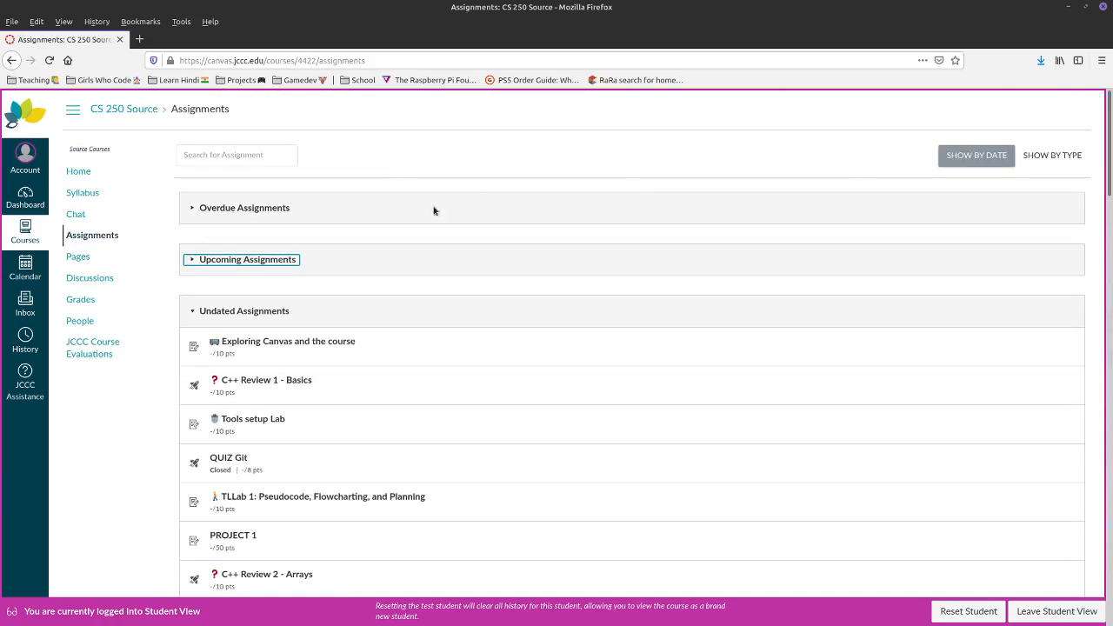
left_click(193, 312)
left_click(195, 358)
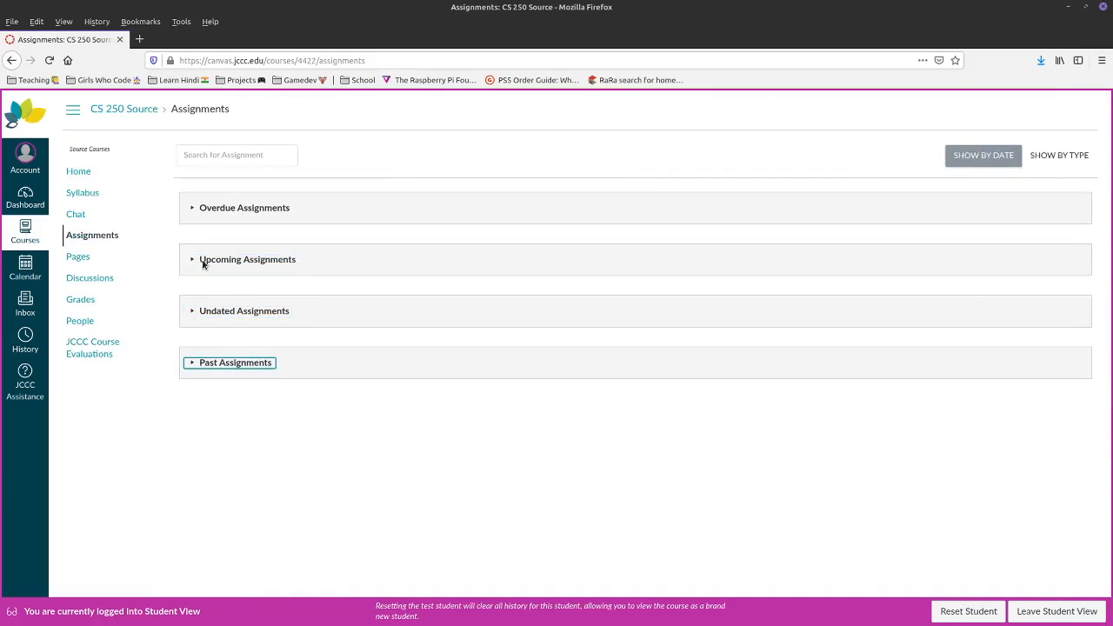
left_click(194, 365)
left_click(195, 365)
- Leave Student View from the course home page and return to the teacher's Assignments page
left_click(78, 171)
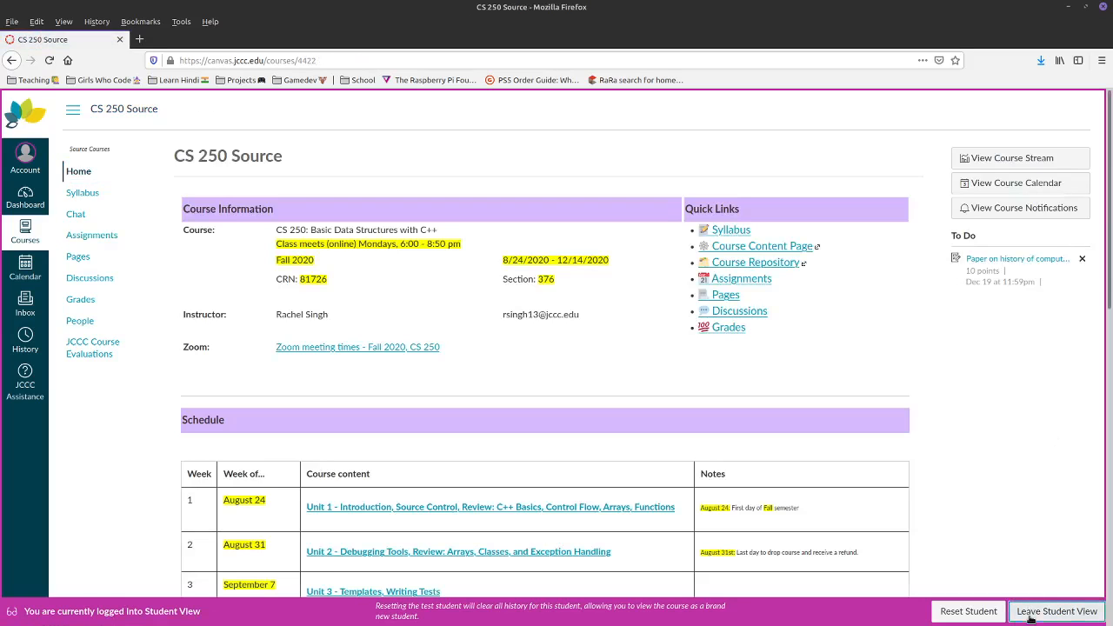
left_click(1035, 611)
left_click(92, 263)
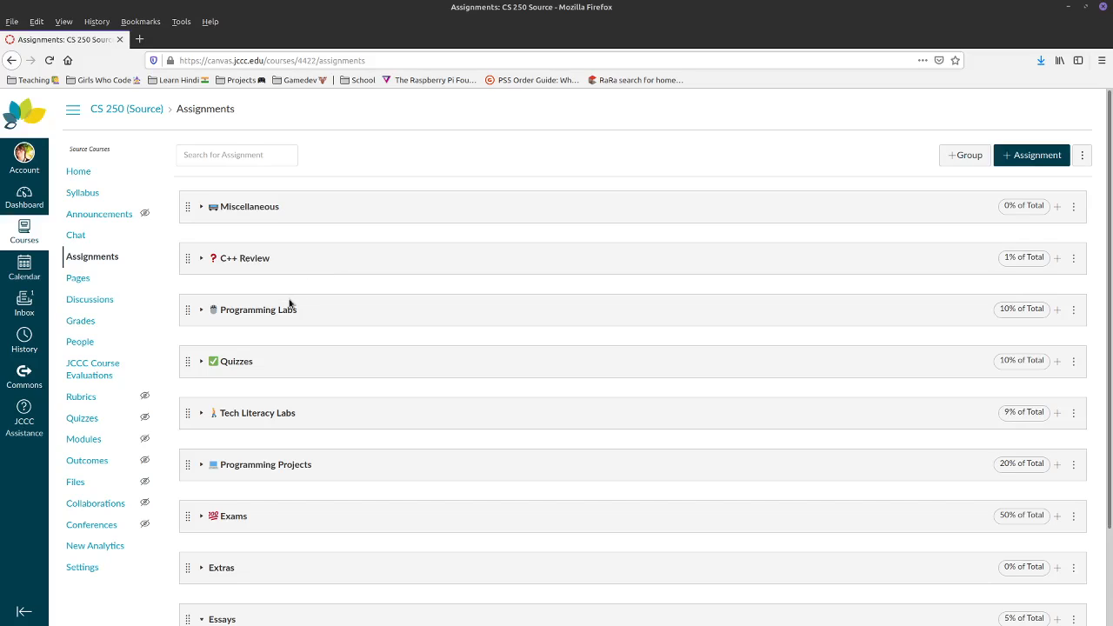
- Go through Modules to the CS 250 Source course Settings page
left_click(91, 443)
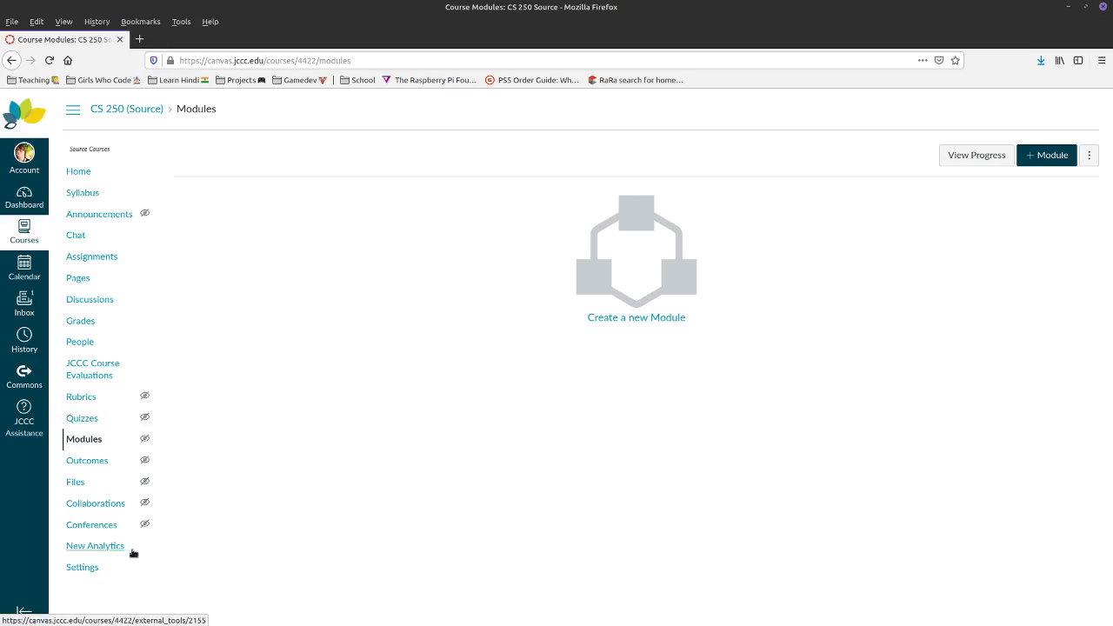
left_click(83, 568)
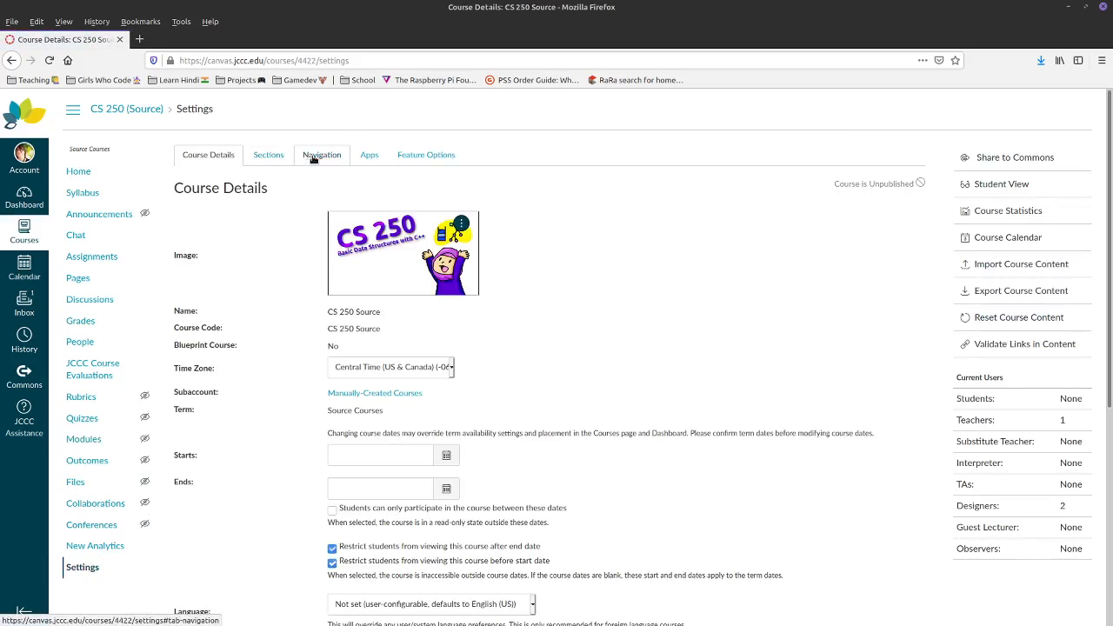
- On the Navigation tab, move Modules up under Announcements and move People to the hidden items
left_click(313, 156)
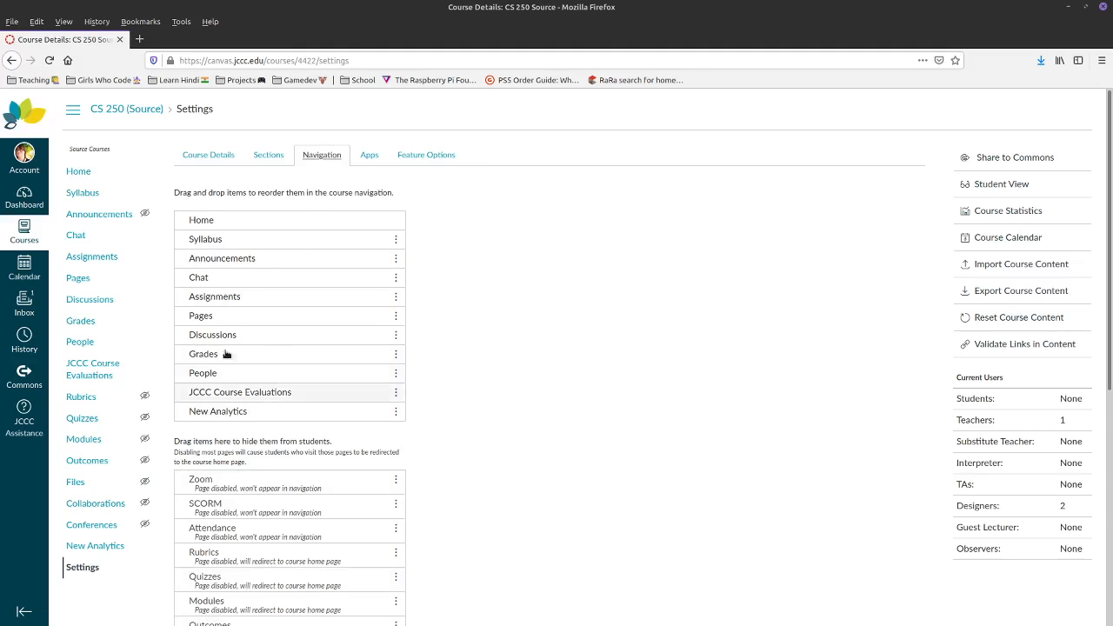
scroll(222, 448, "down", 3)
scroll(219, 472, "down", 3)
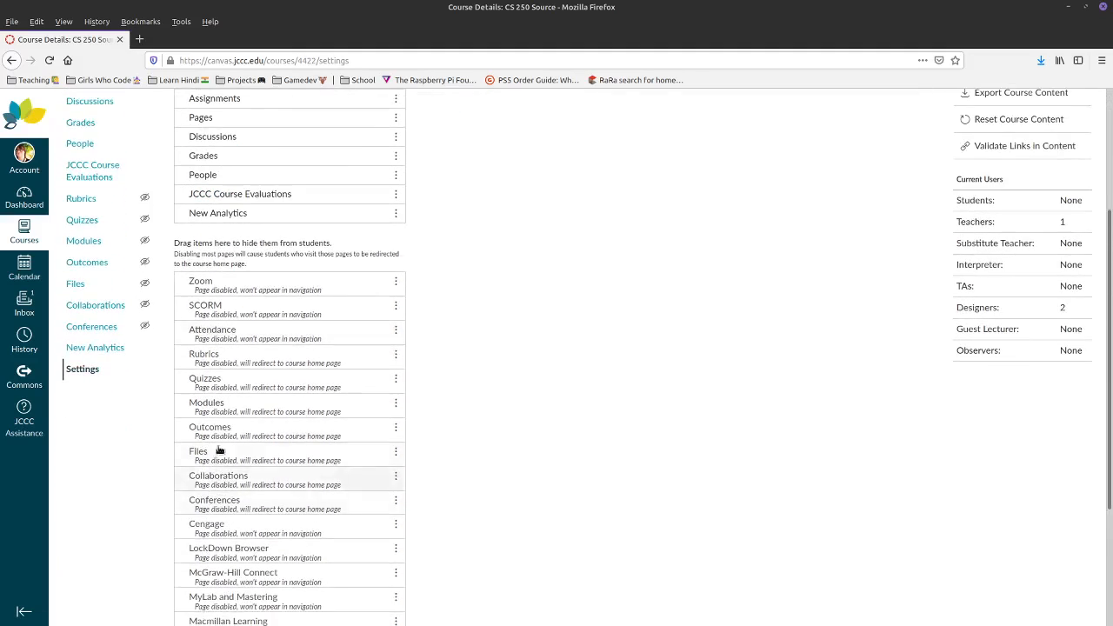
left_click_drag(212, 407, 248, 178)
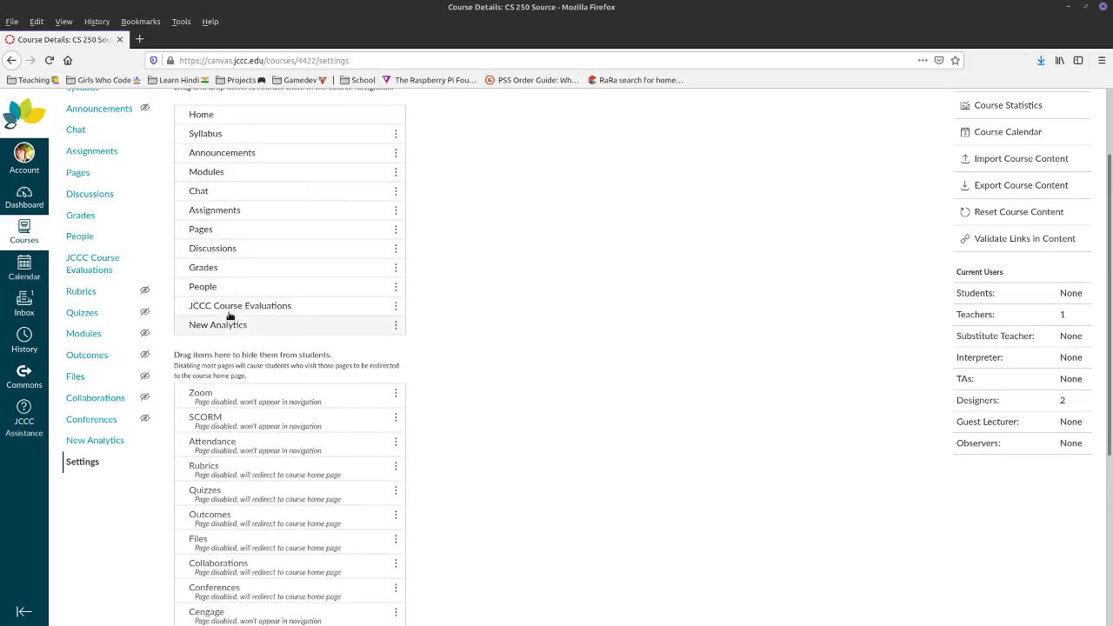
mouse_move(209, 287)
left_mouse_down()
mouse_move(233, 422)
mouse_move(212, 569)
mouse_move(219, 286)
left_mouse_up()
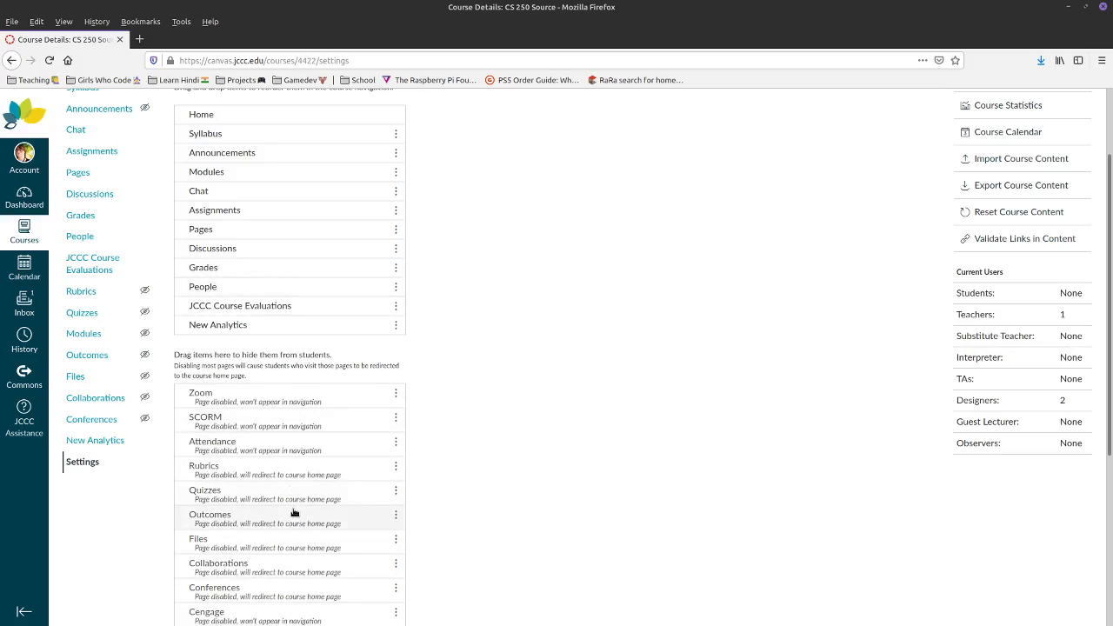
- Save the course navigation and open the empty Modules page
scroll(223, 421, "down", 4)
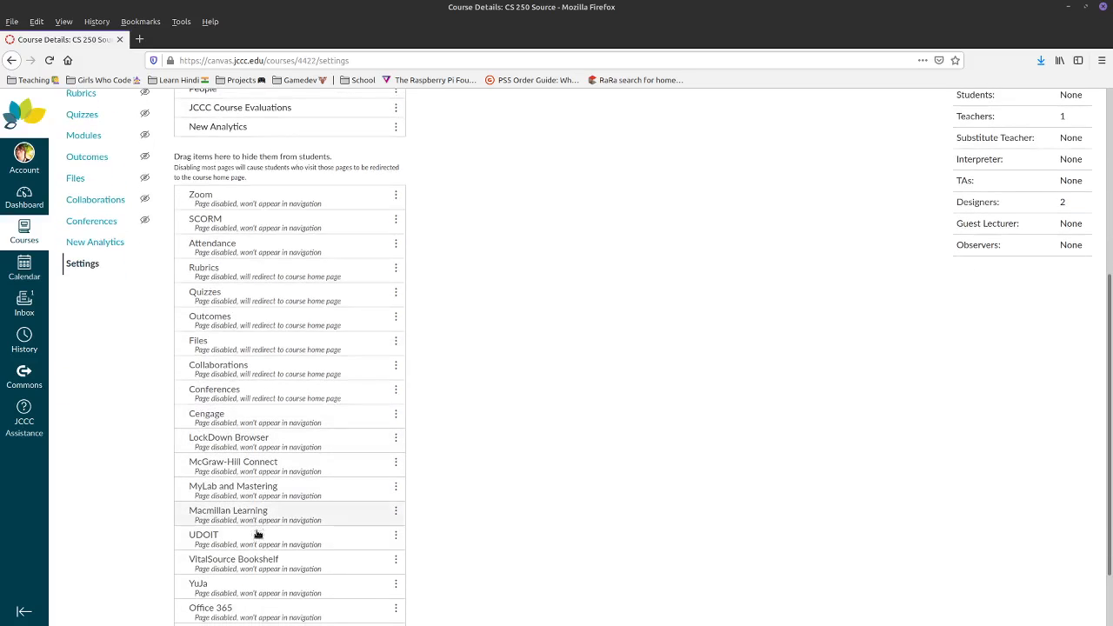
scroll(315, 441, "up", 5)
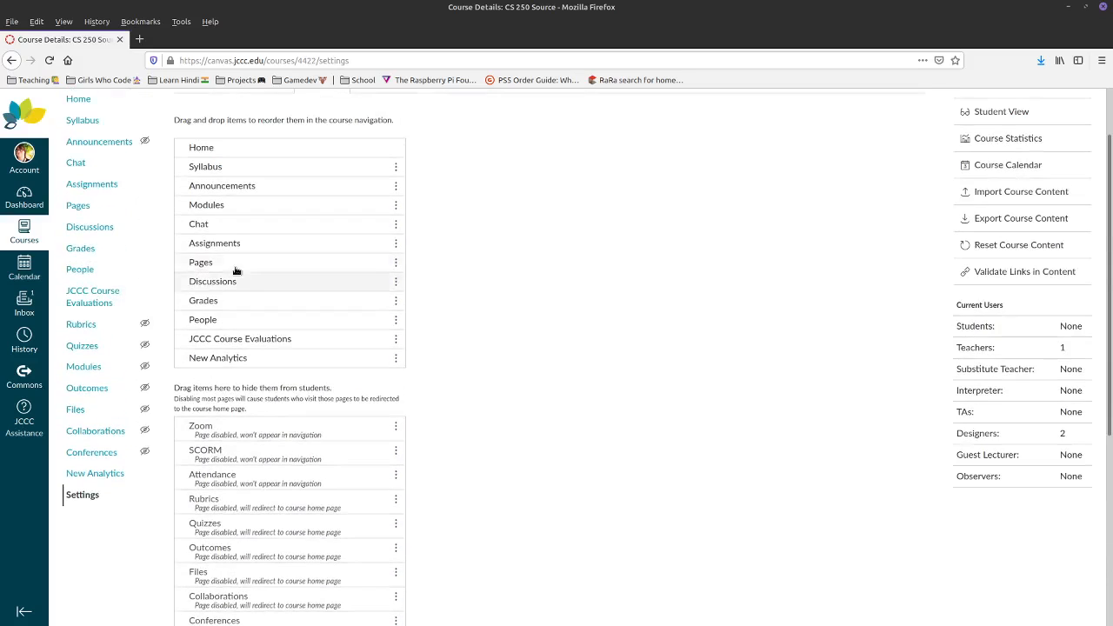
scroll(223, 490, "down", 6)
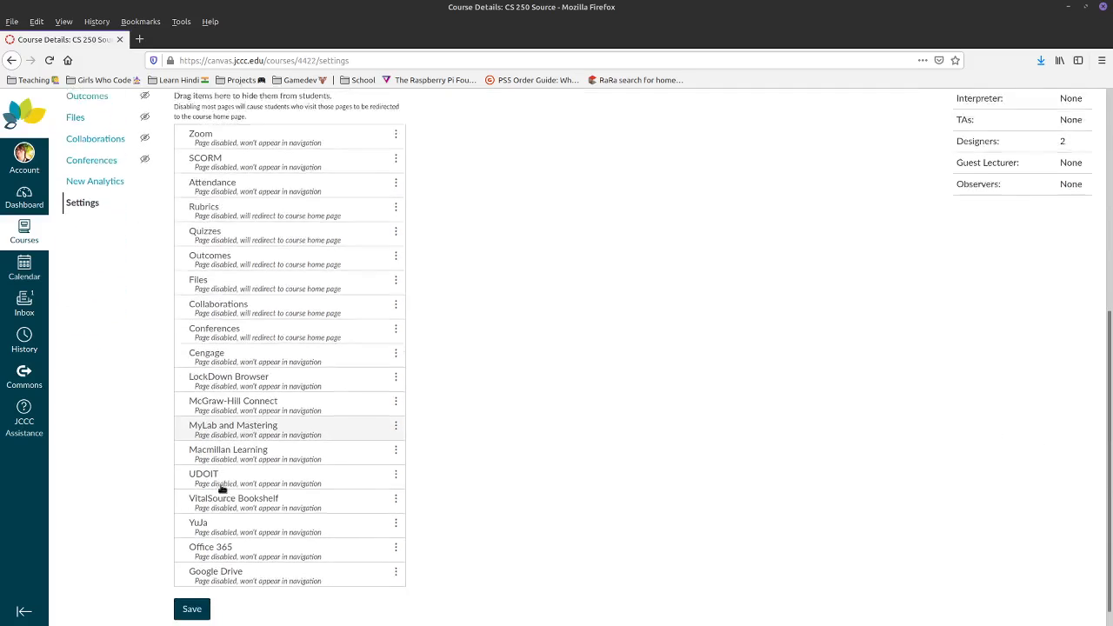
left_click(199, 591)
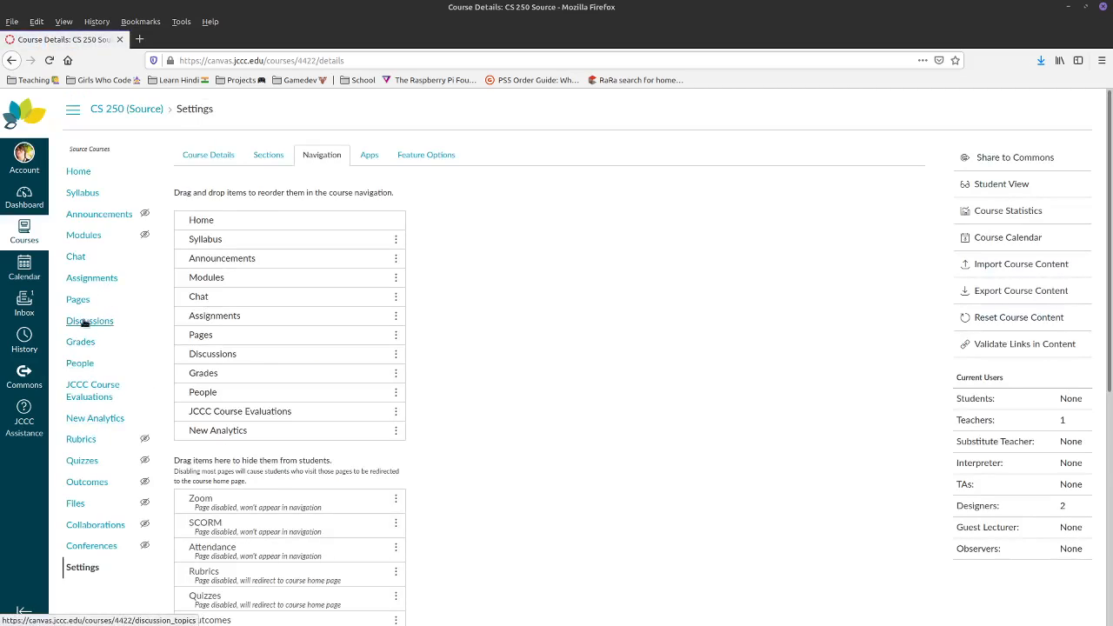
left_click(86, 242)
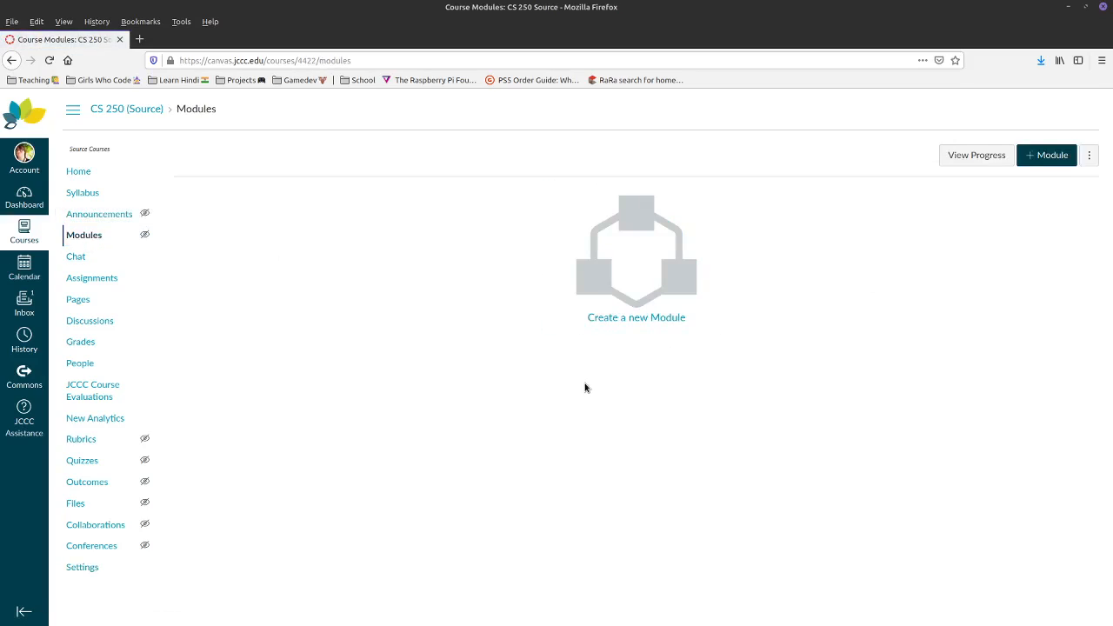
- Create the C++ review module
left_click(610, 321)
left_click(444, 306)
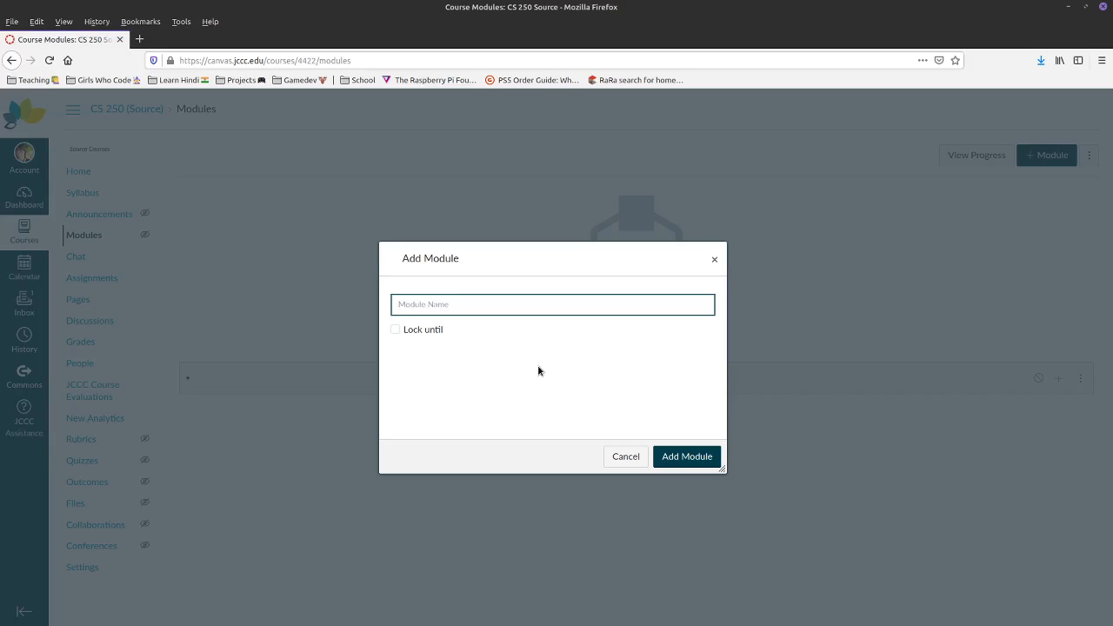
type("C++ review")
left_click(687, 456)
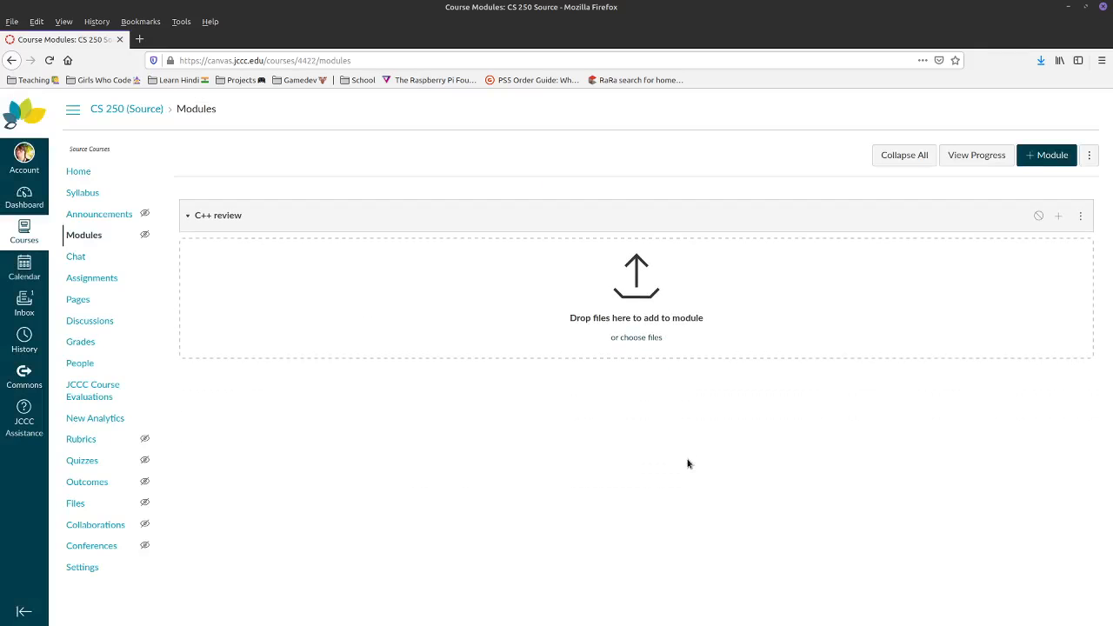
- Create a second module named Dynamic Arrays, correcting the misspelled name
left_click(1048, 155)
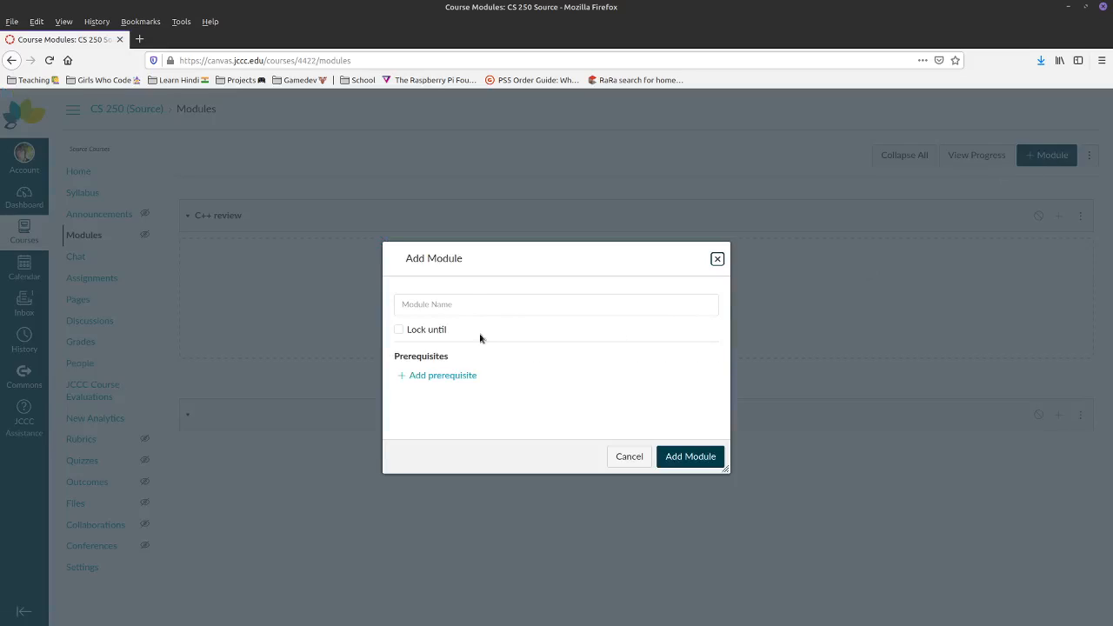
left_click(466, 304)
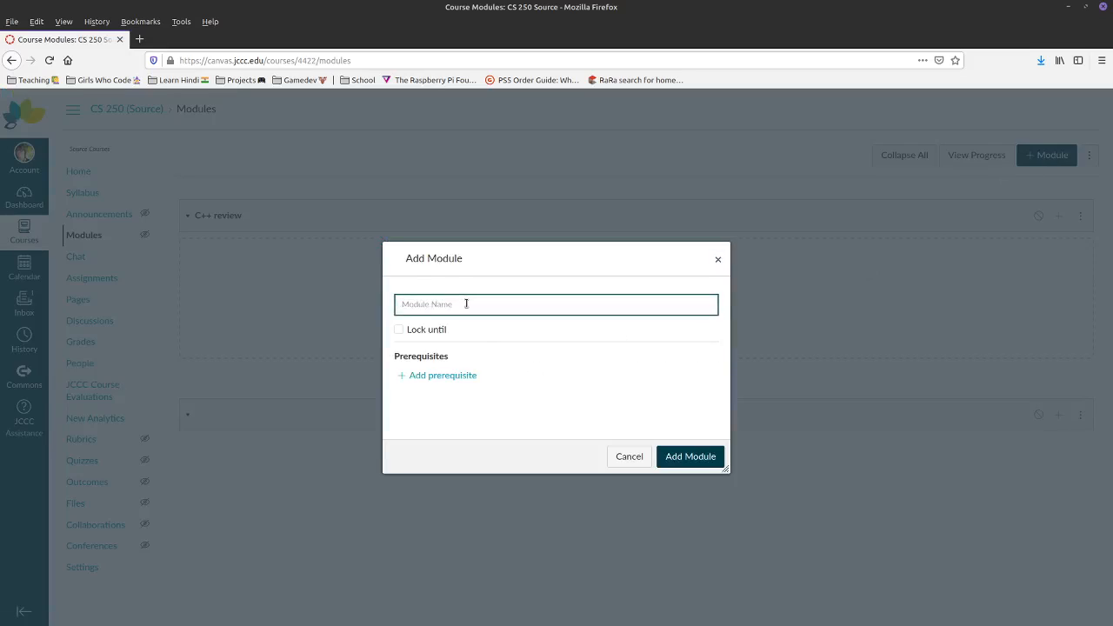
type("Ar")
type("yanmic")
double_click(426, 304)
type("Dya")
left_click(427, 381)
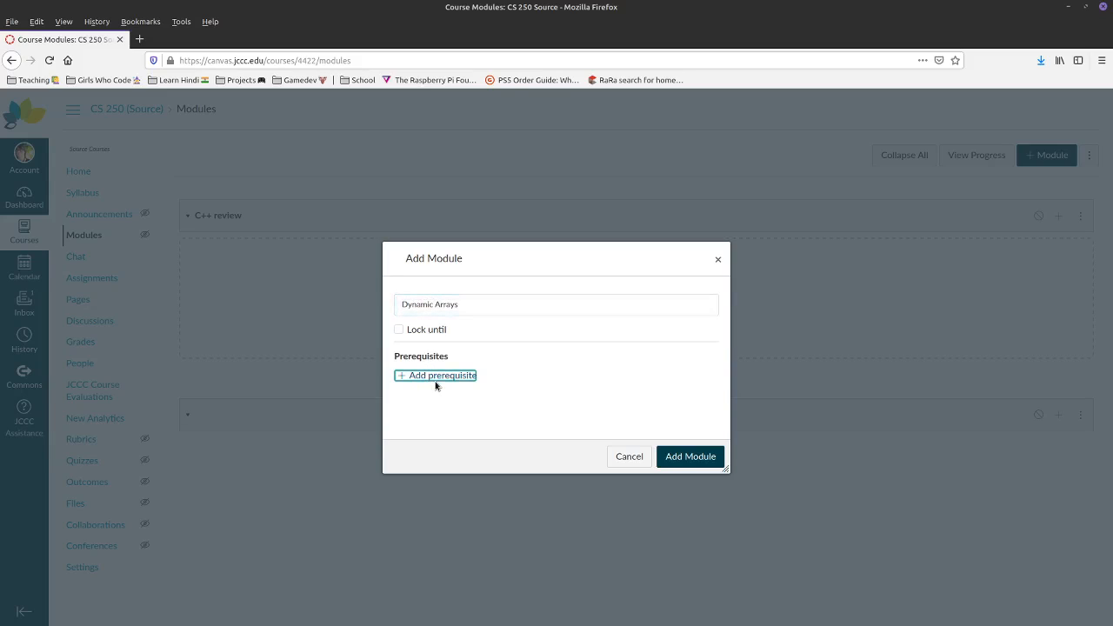
left_click(668, 455)
left_click(1074, 415)
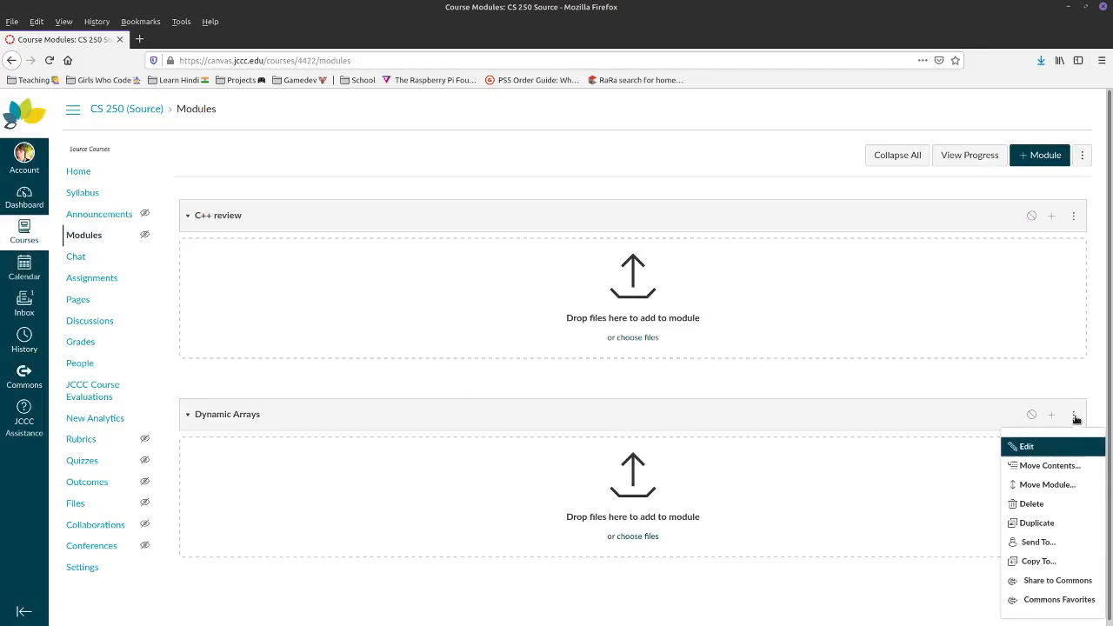
left_click(1027, 447)
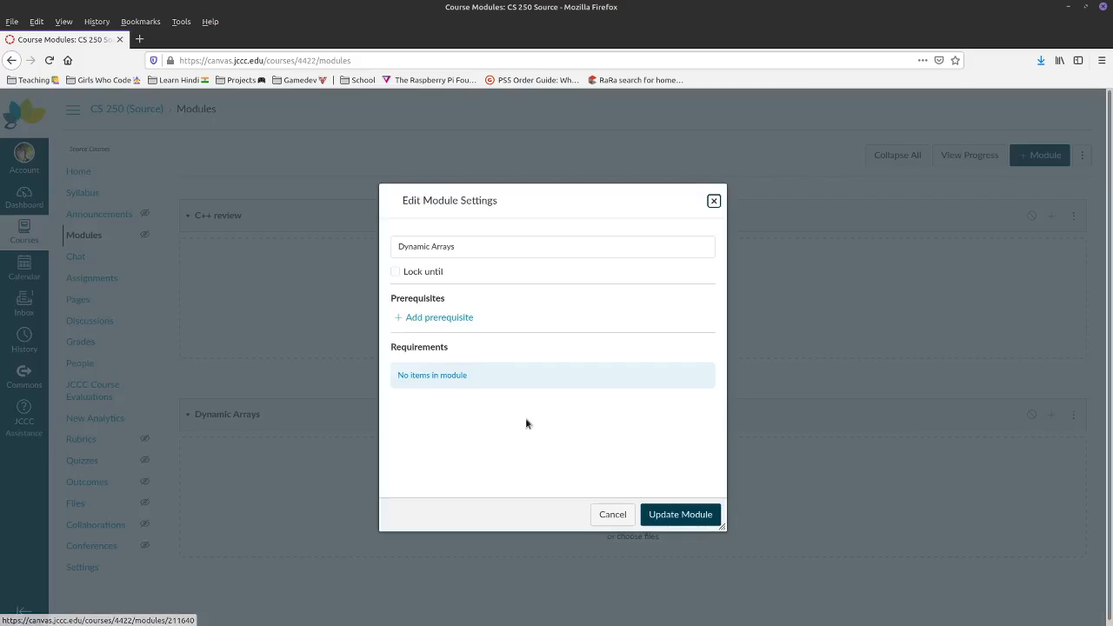
left_click(420, 321)
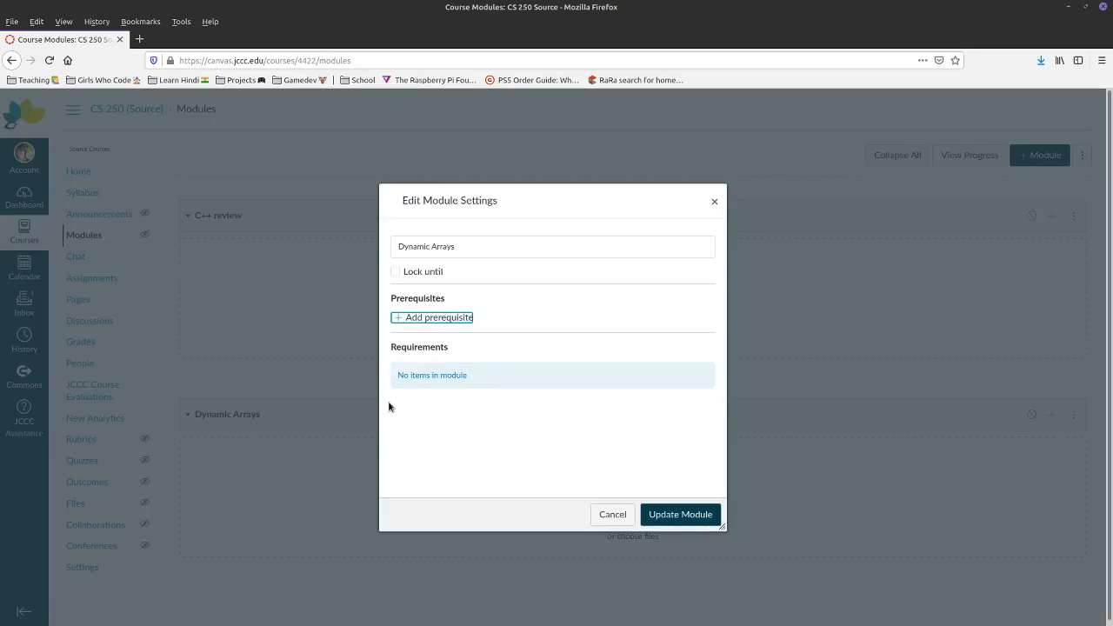
left_click(612, 514)
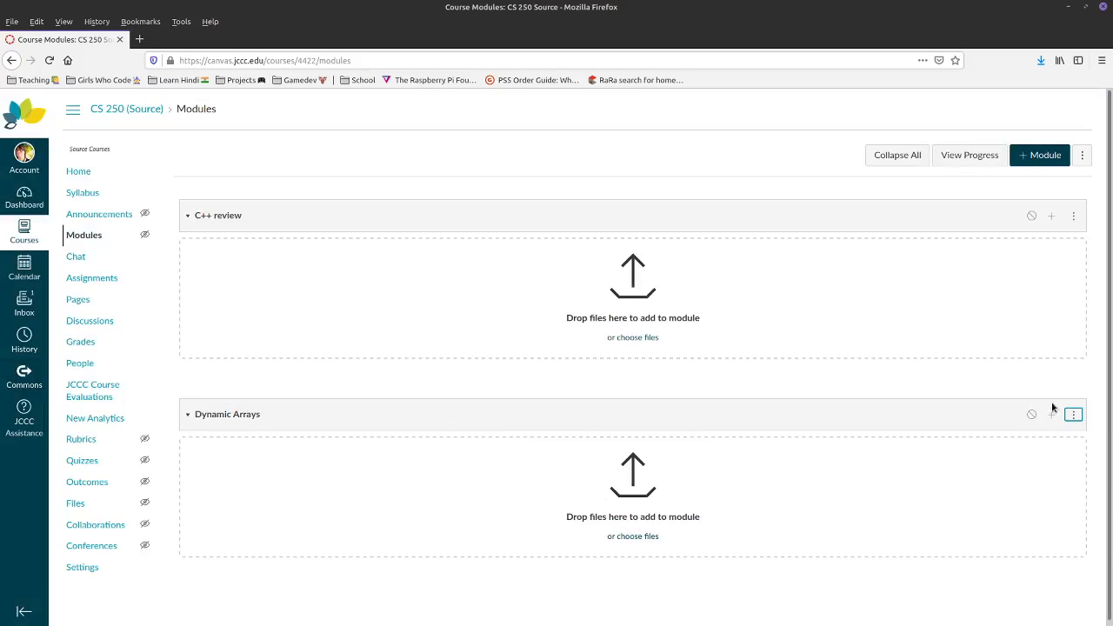
left_click(1076, 418)
left_click(1035, 446)
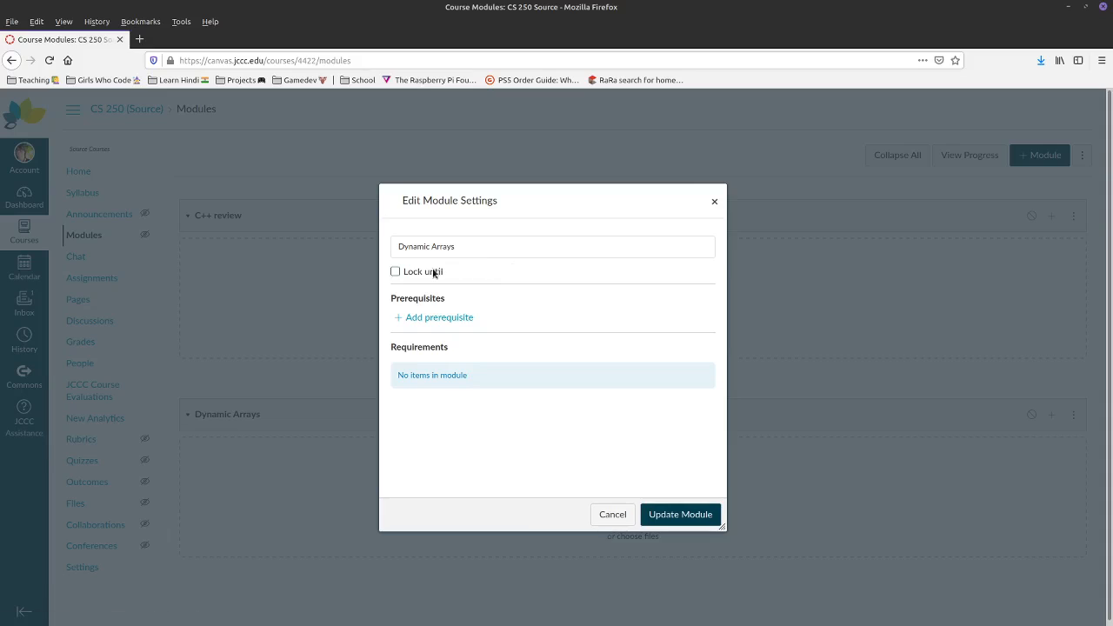
left_click(439, 271)
left_click(435, 294)
left_click(533, 294)
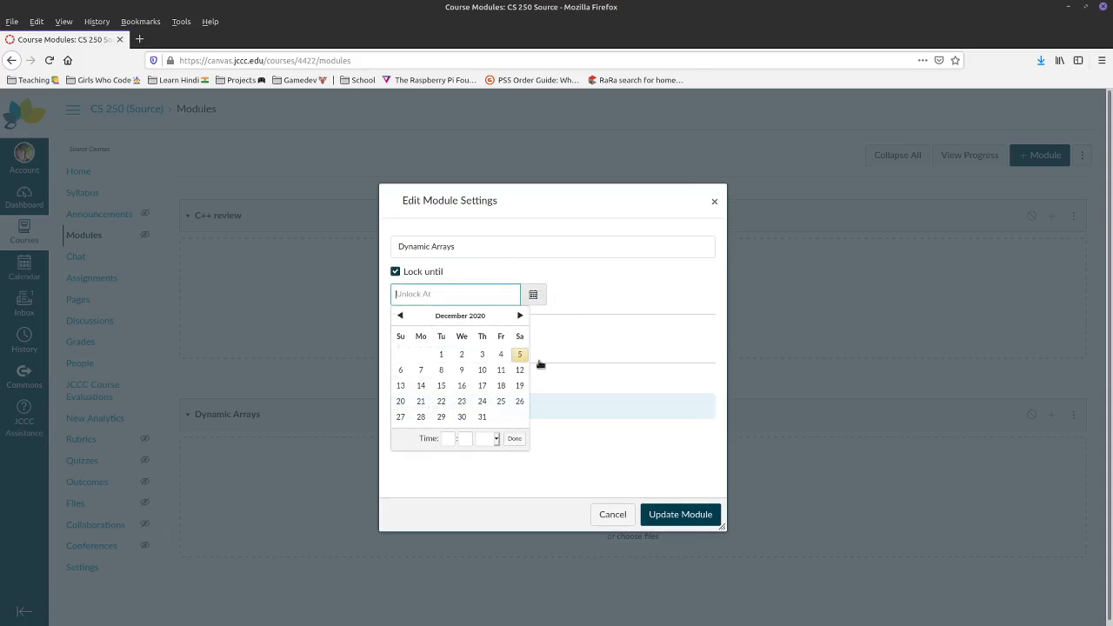
left_click(556, 274)
left_click(396, 272)
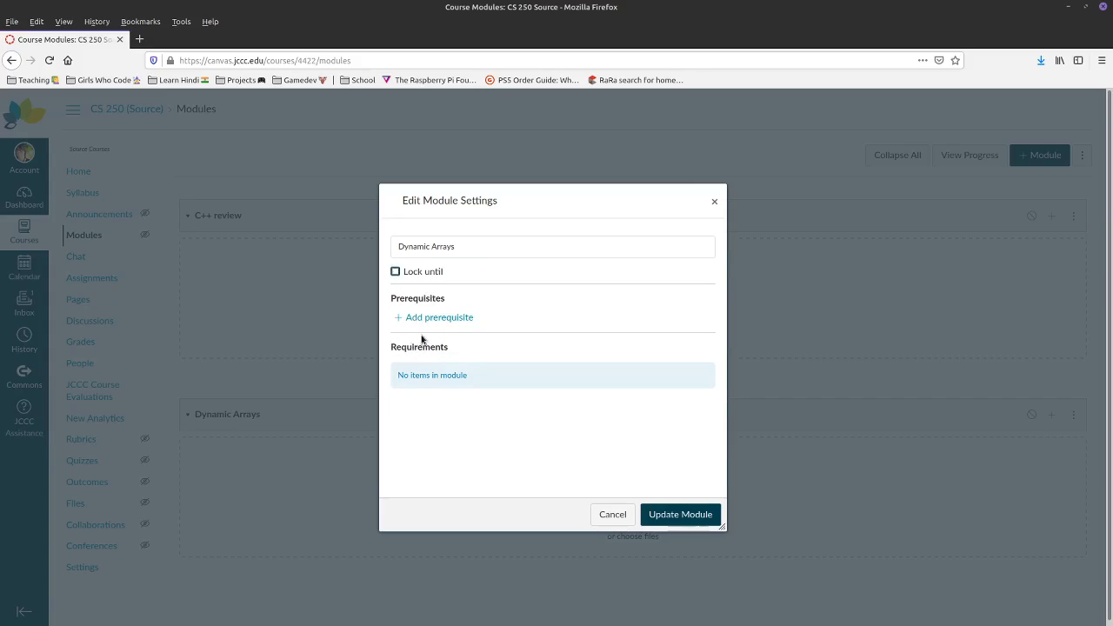
left_click(602, 515)
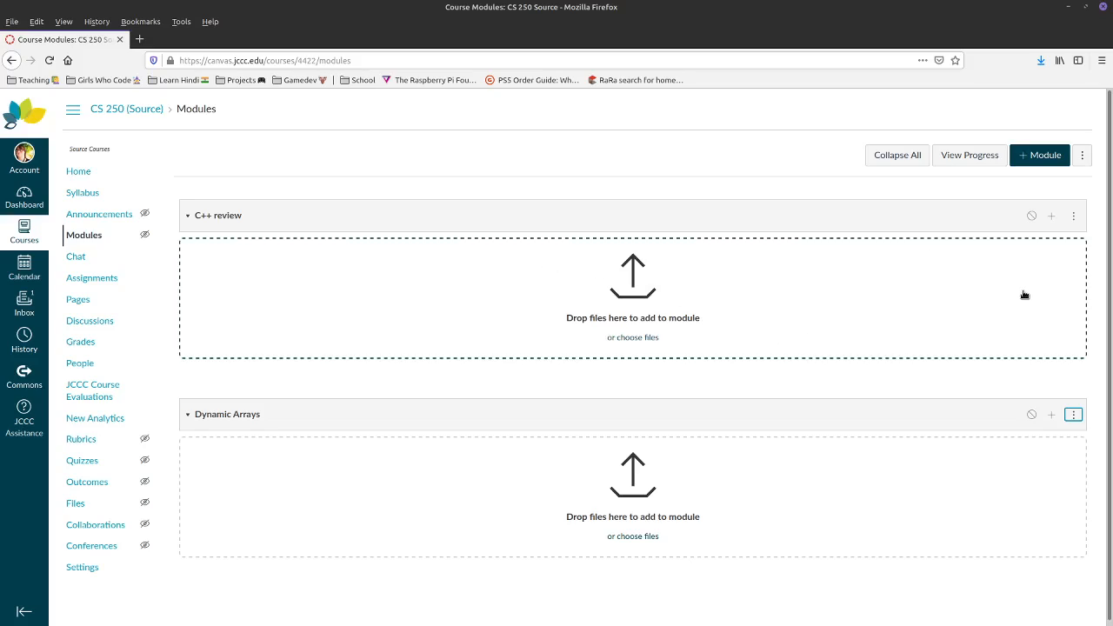
- Look through the quiz, file and page item types for the C++ review module
left_click(1052, 217)
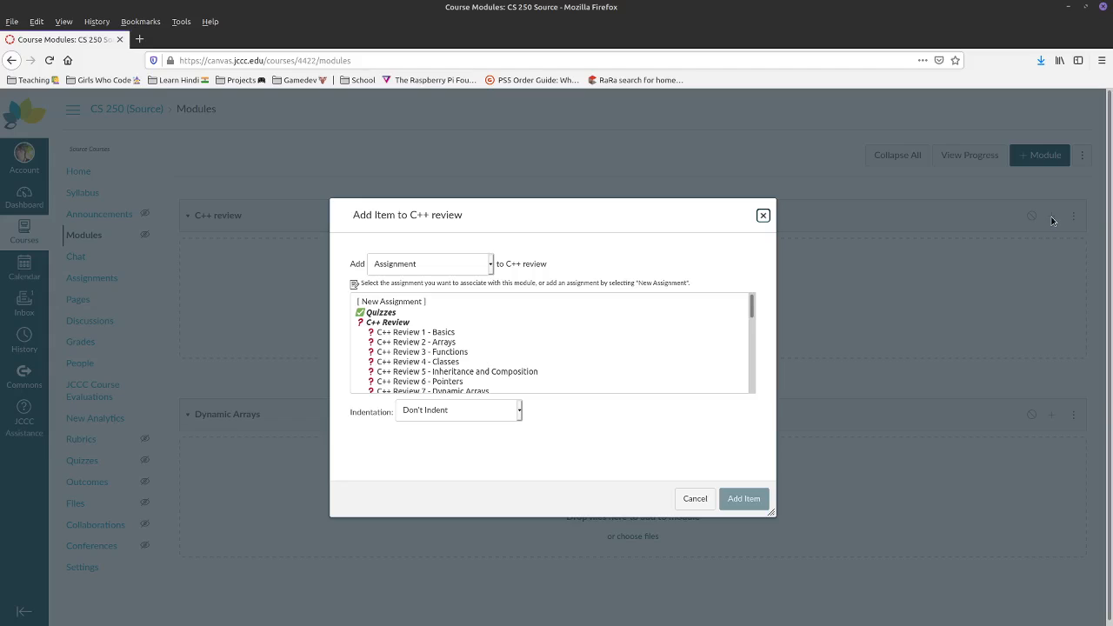
left_click_drag(753, 308, 736, 289)
left_click(435, 265)
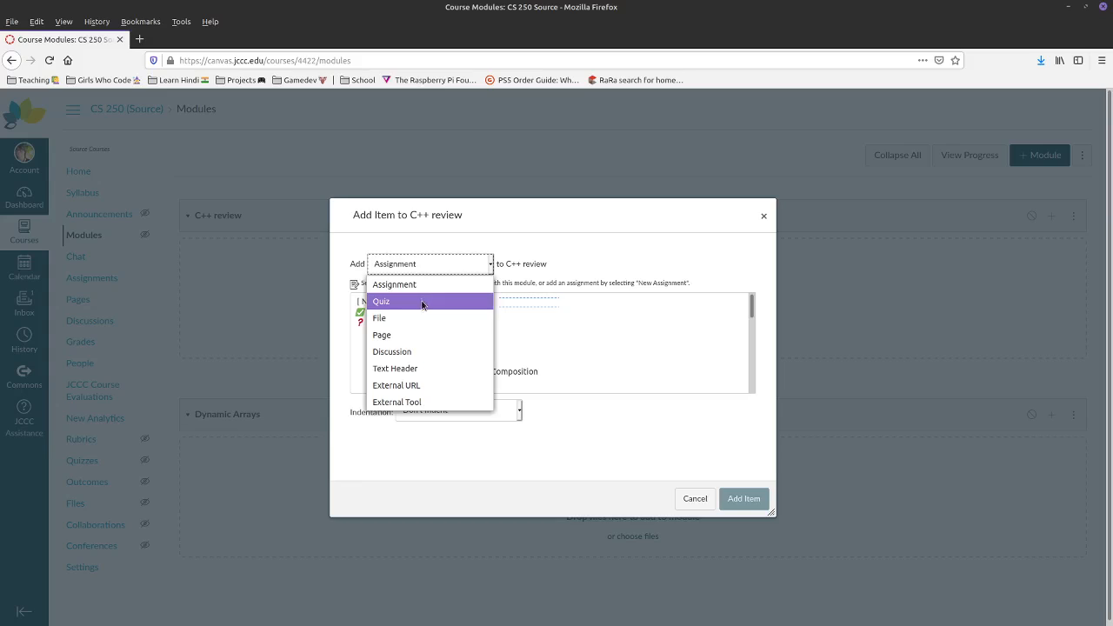
left_click(420, 302)
left_click(407, 265)
left_click(396, 323)
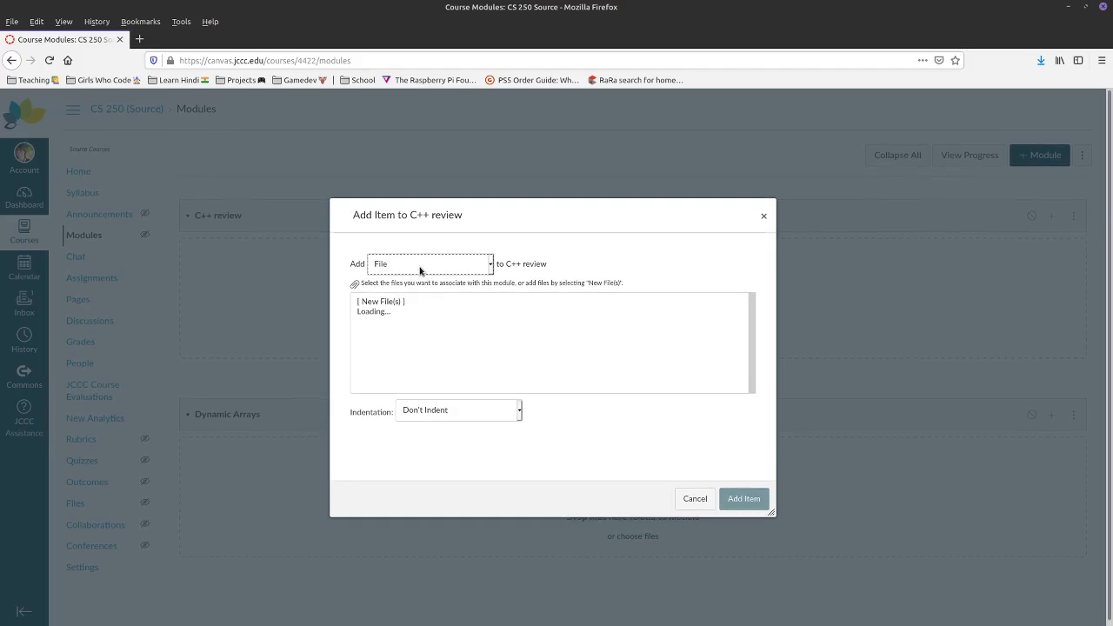
left_click(420, 265)
left_click(409, 336)
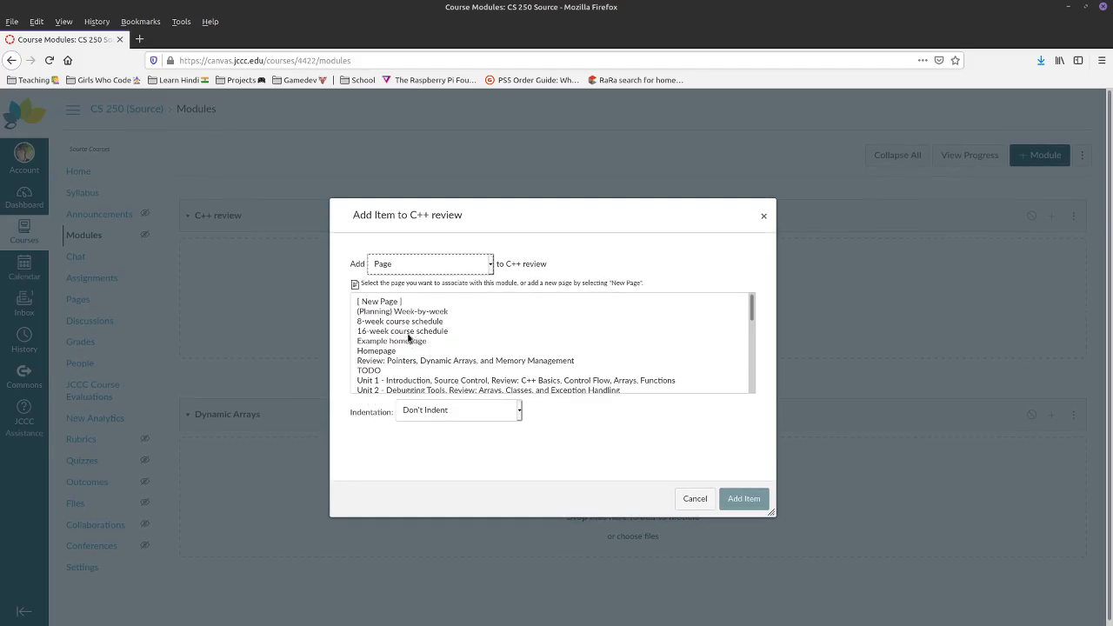
- Add the Assignment questions discussion to C++ review
left_click(440, 264)
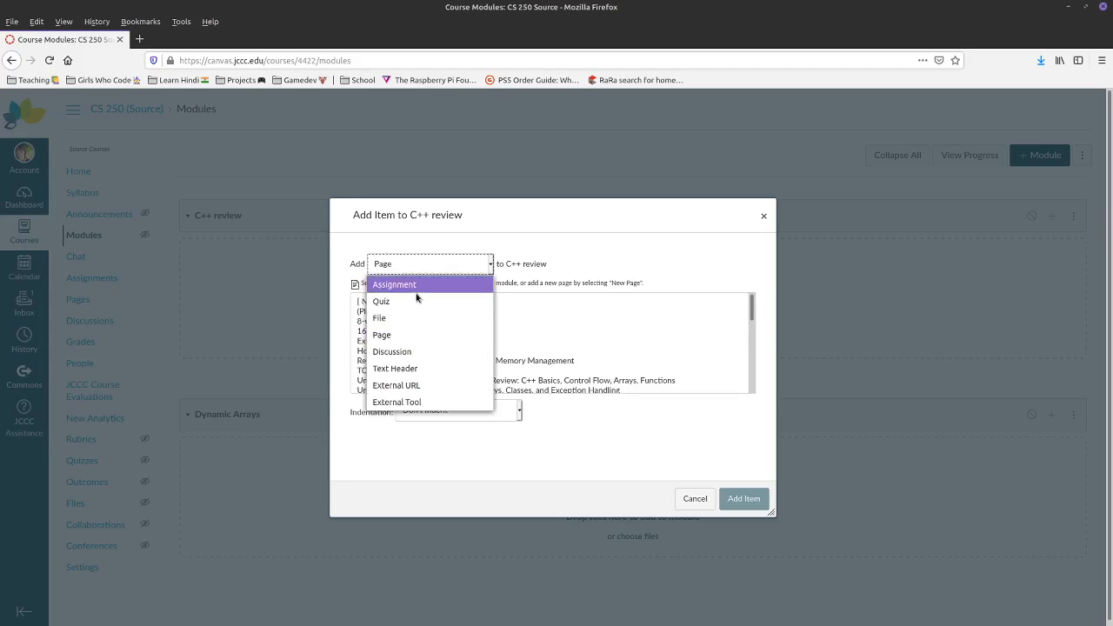
left_click(398, 350)
left_click(399, 275)
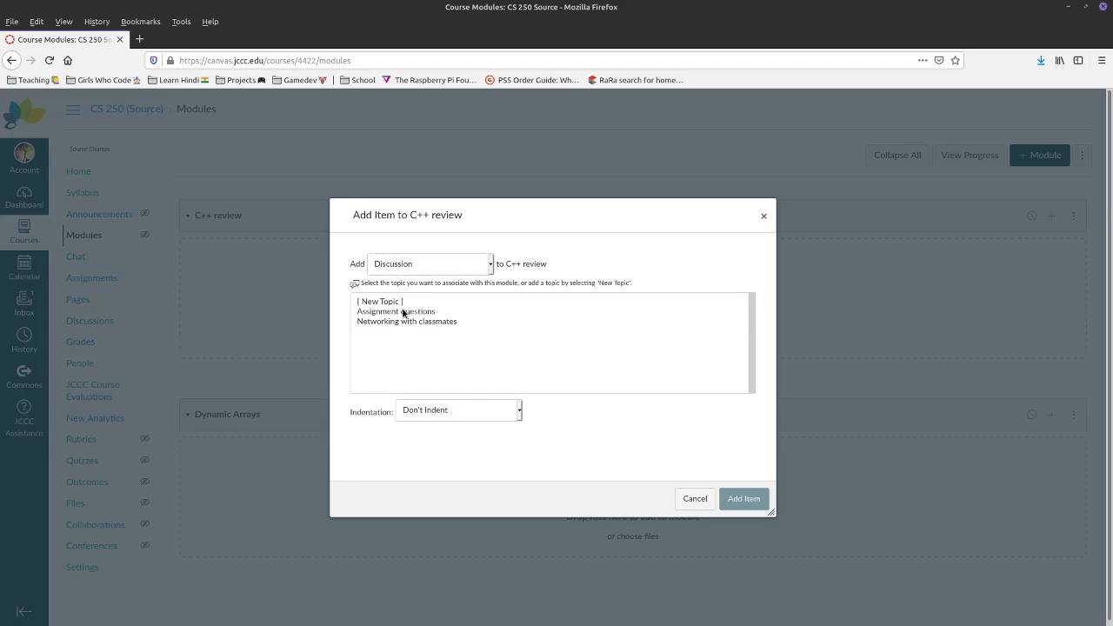
left_click(402, 313)
left_click(748, 501)
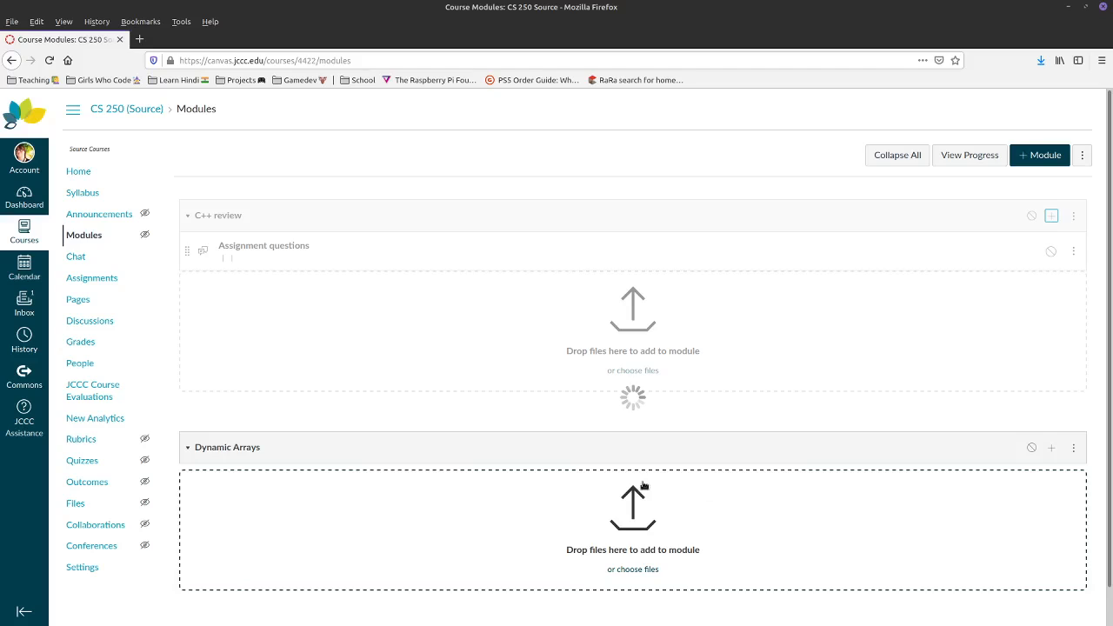
left_click(1052, 216)
- Add a 'Q&A' text header and move Assignment questions below it
left_click(438, 267)
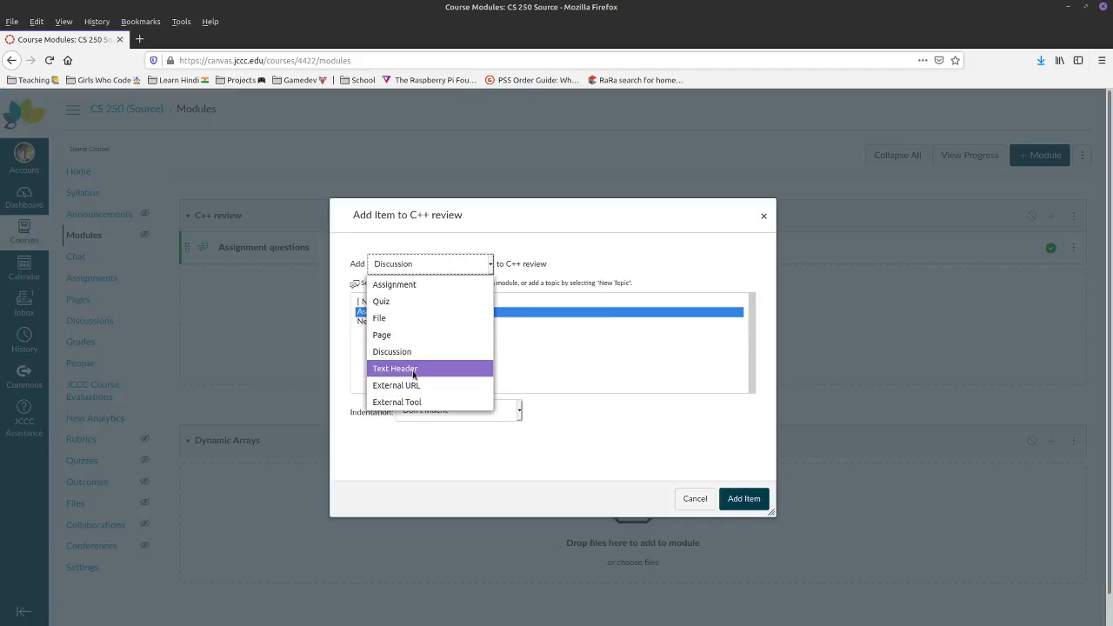
left_click(401, 367)
left_click(441, 309)
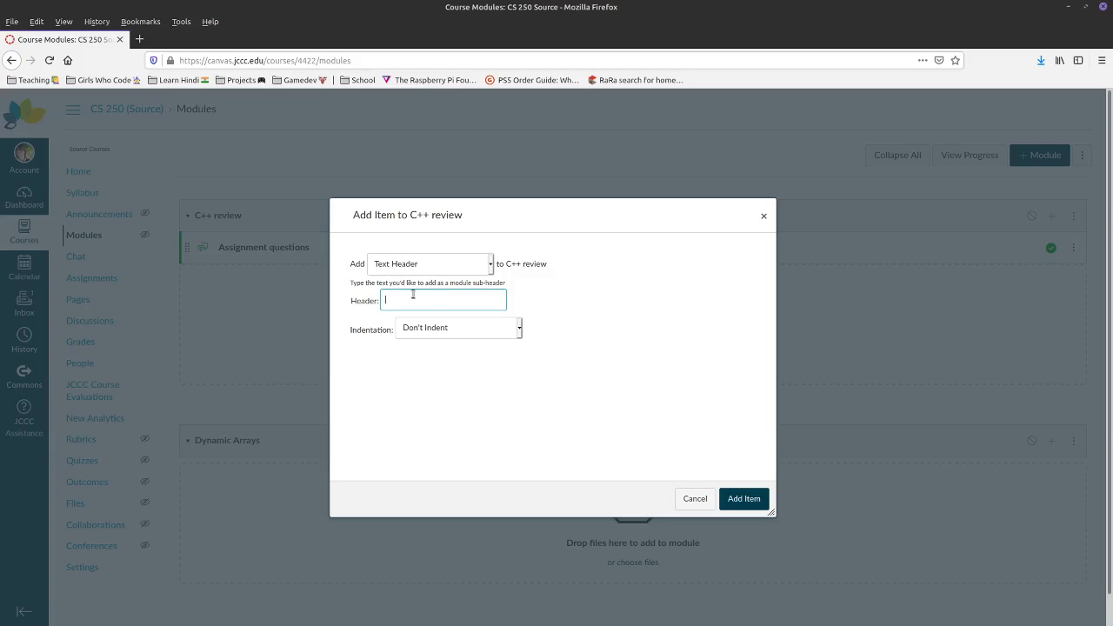
type("Q&A")
key("Return")
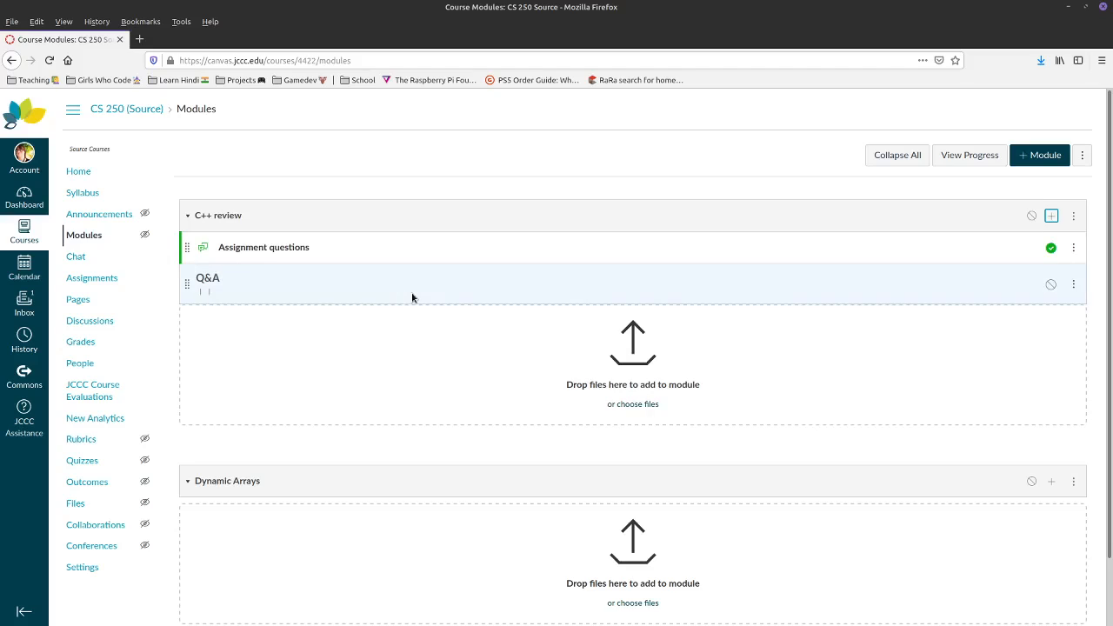
left_click_drag(193, 253, 196, 280)
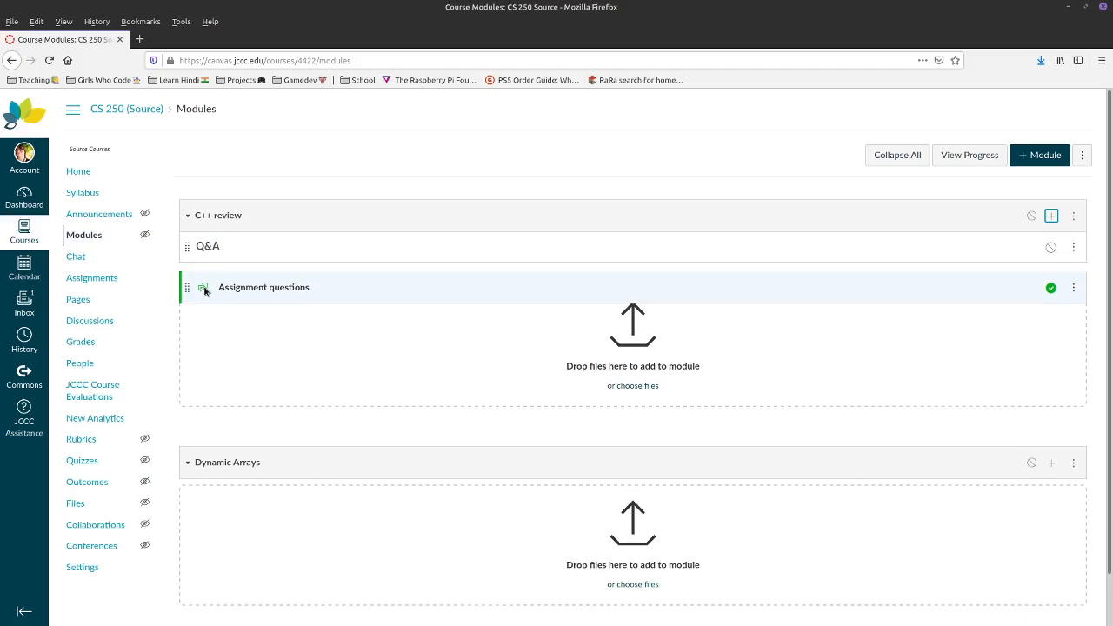
- Add the 'Assignments for this section' header and publish the C++ review module
left_click(1051, 216)
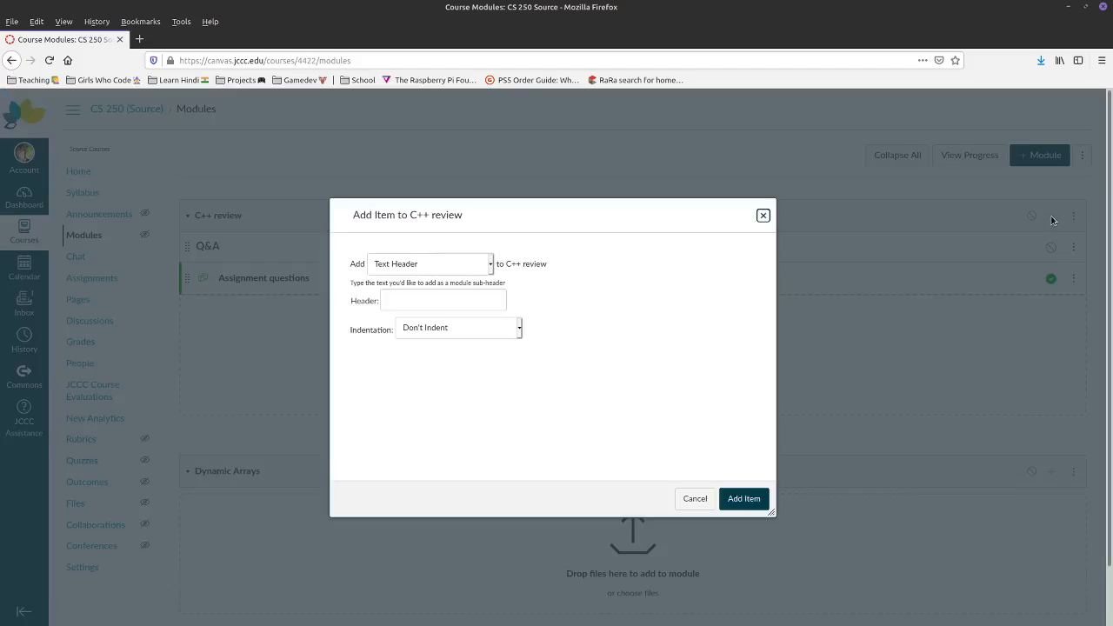
left_click(419, 302)
type("Assi")
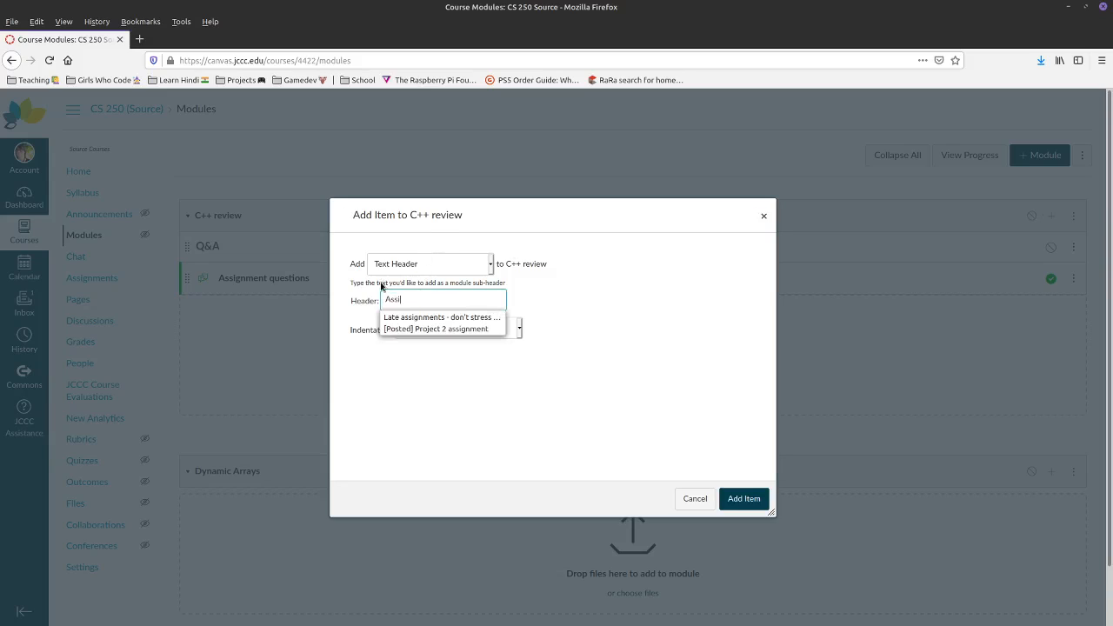
type("gnments for this ")
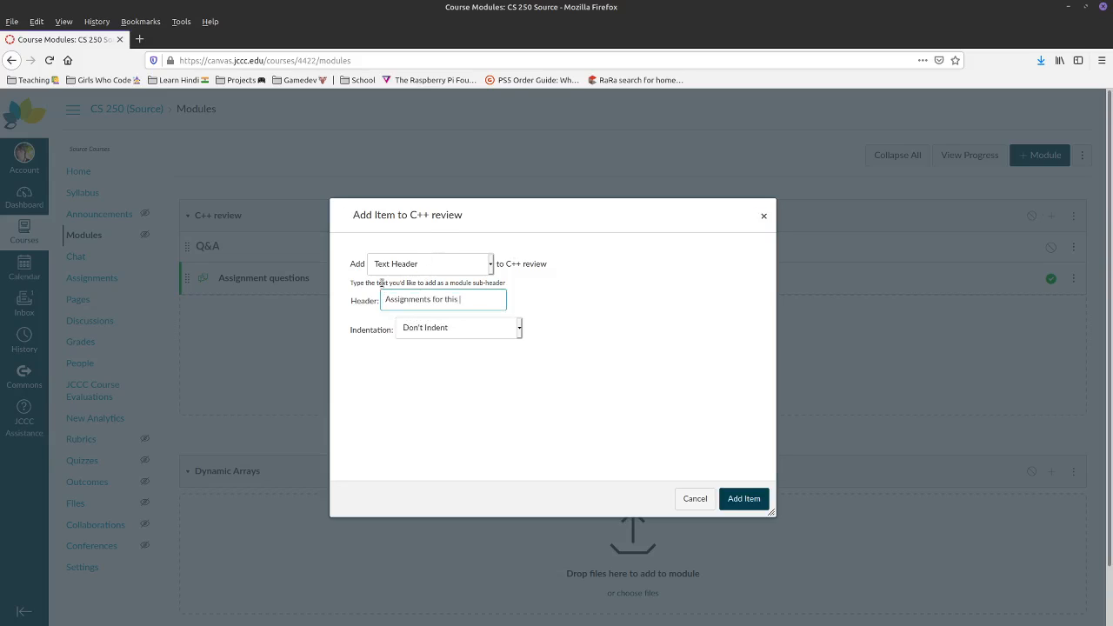
type("section")
key("Return")
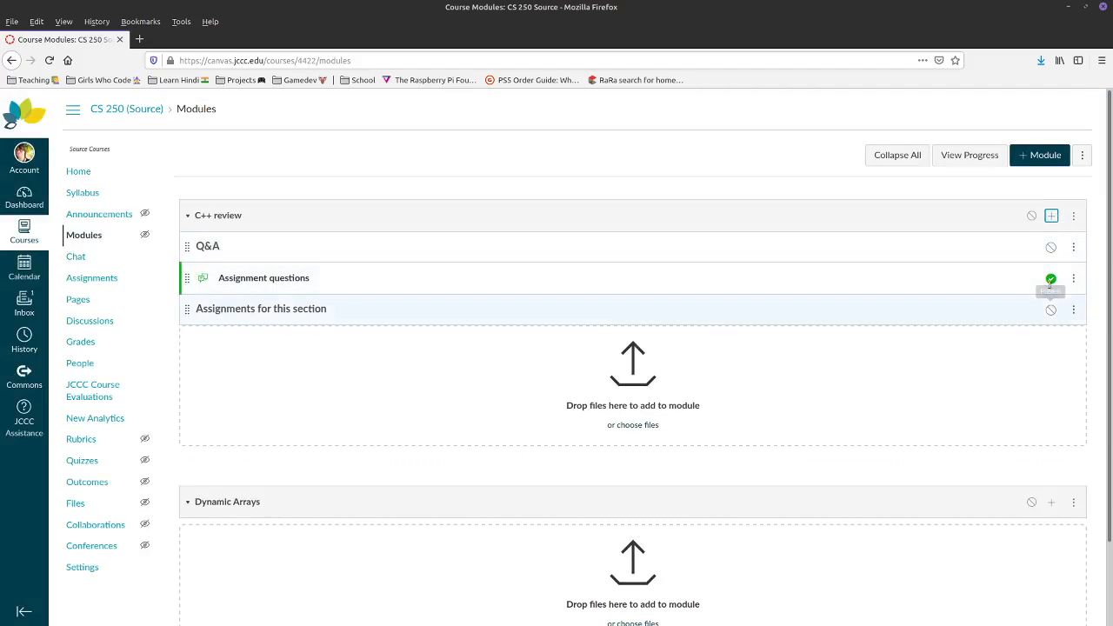
left_click(1031, 215)
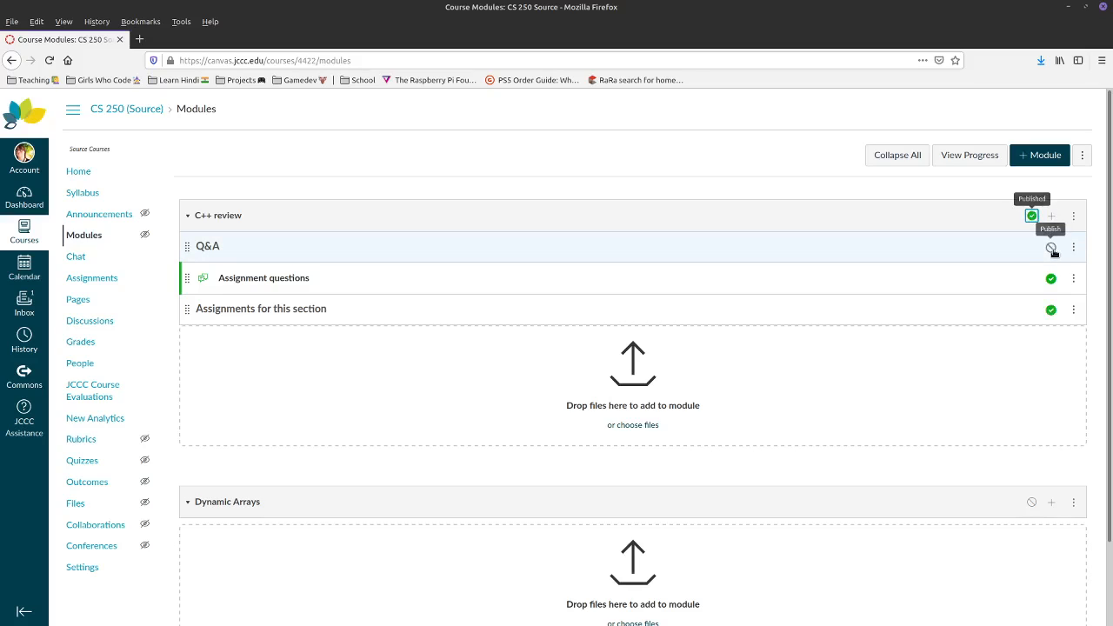
left_click(994, 217)
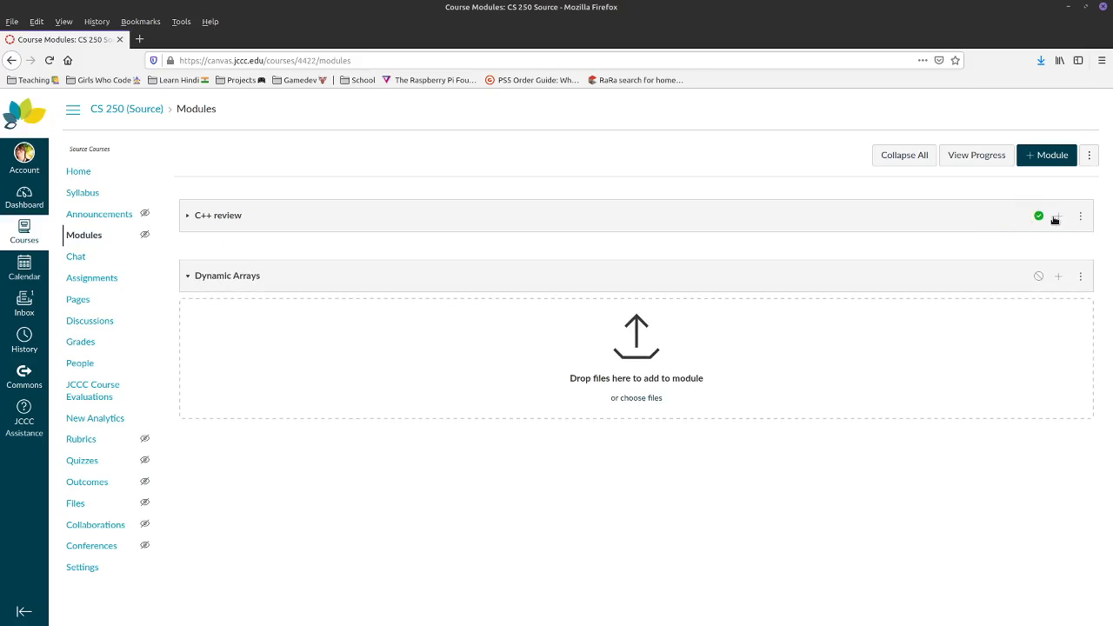
left_click(1002, 224)
left_click(1052, 216)
- Add the C++ Review 1, 3 and 5 assignments to C++ review
left_click(427, 265)
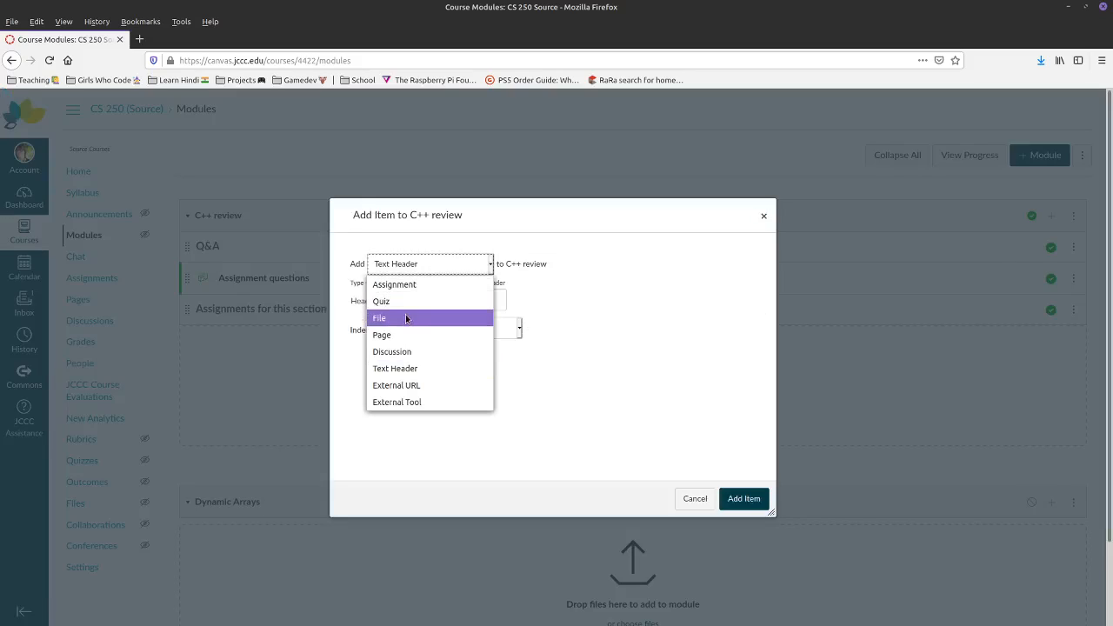
left_click(426, 281)
mouse_move(407, 334)
left_mouse_down()
mouse_move(411, 387)
mouse_move(414, 337)
left_mouse_up()
left_click(445, 352, "ctrl")
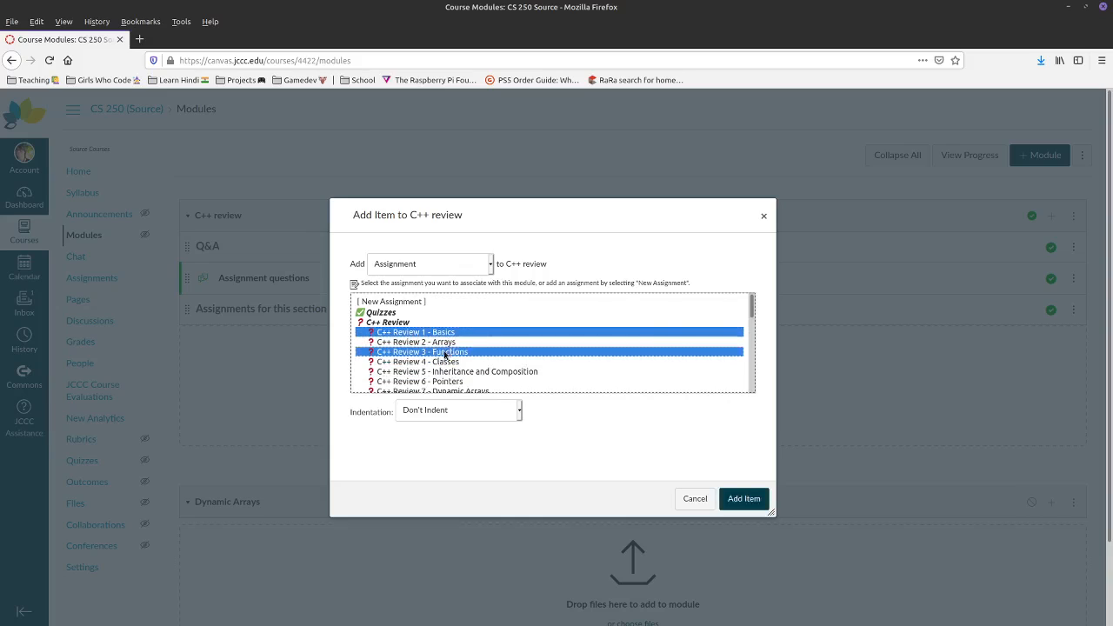
left_click(448, 373, "ctrl")
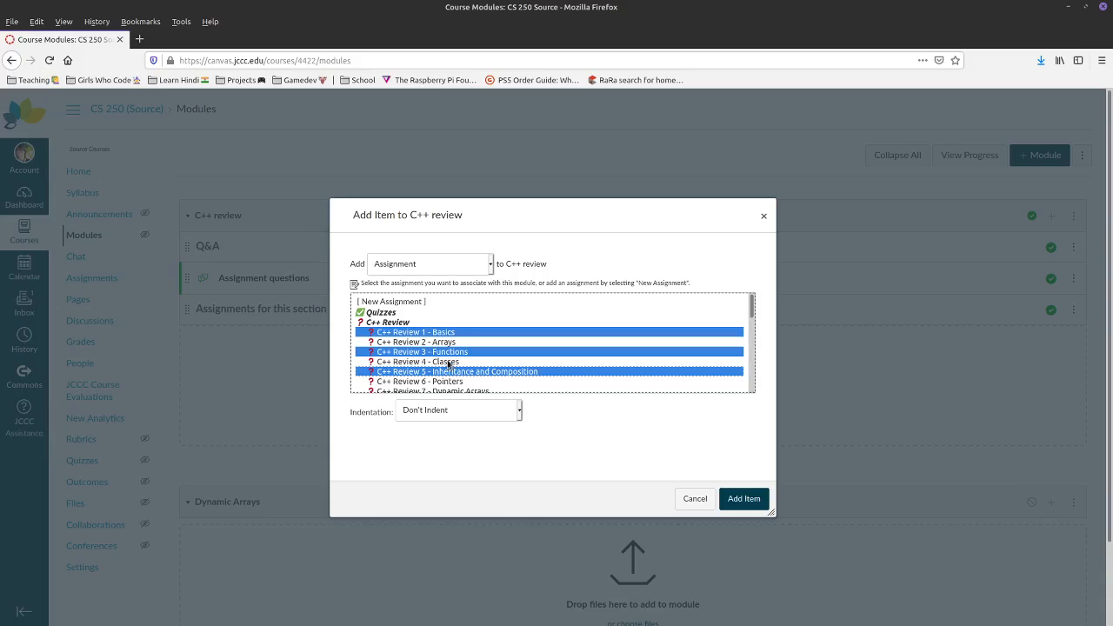
left_click(724, 497)
- Add the Tools setup Lab and Source Control / Git Lab assignments to the module
left_click(1052, 216)
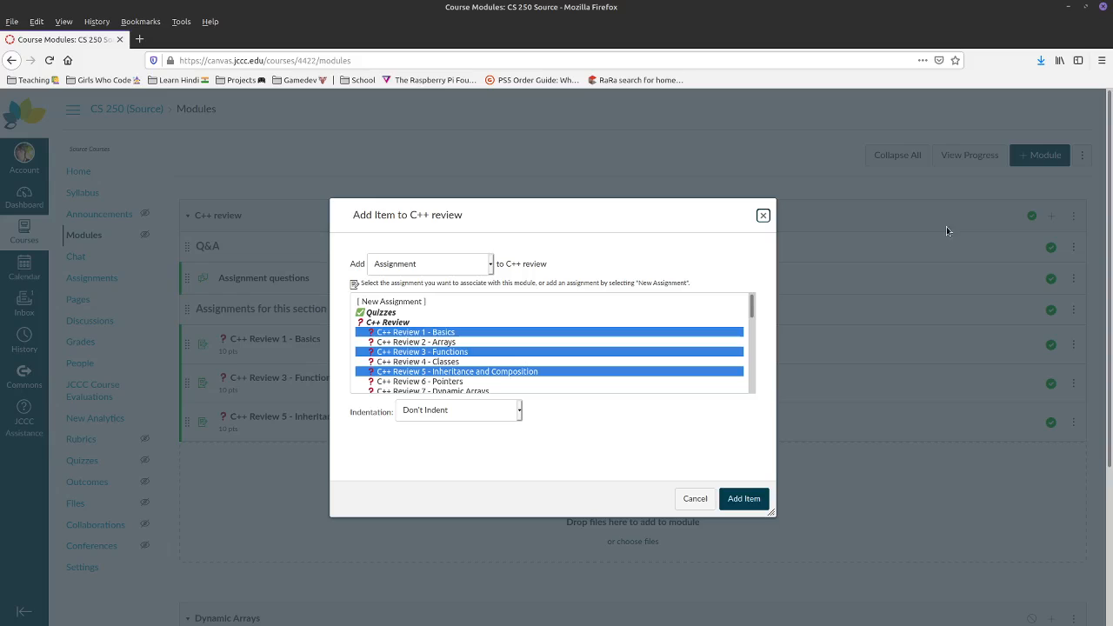
scroll(409, 347, "down", 6)
left_click(415, 326)
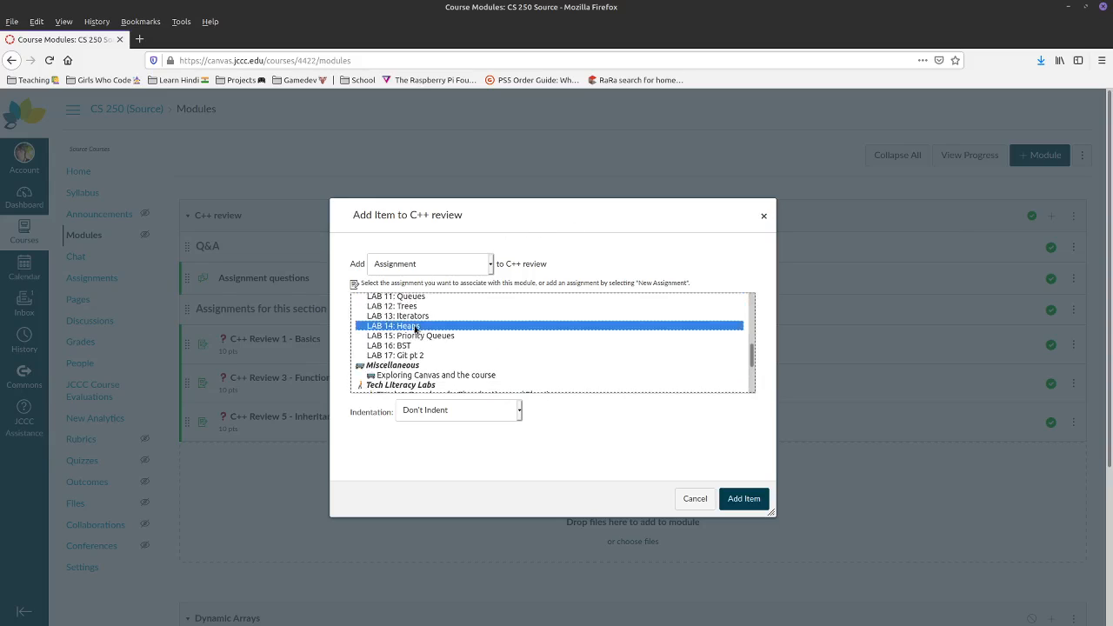
scroll(414, 356, "up", 2)
left_click(408, 303, "shift")
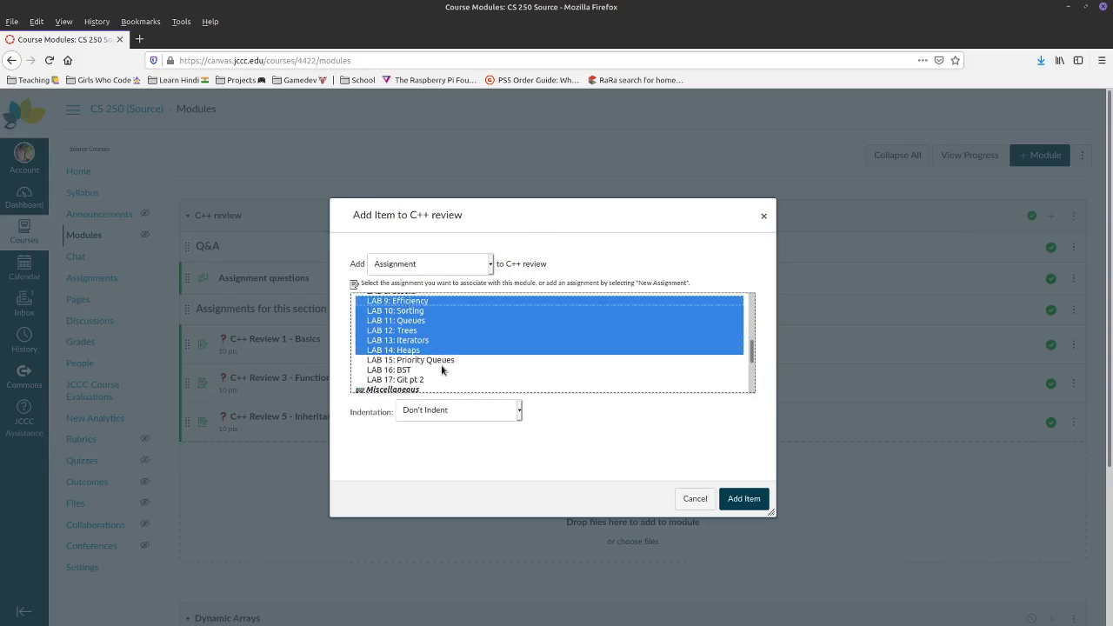
scroll(442, 370, "up", 4)
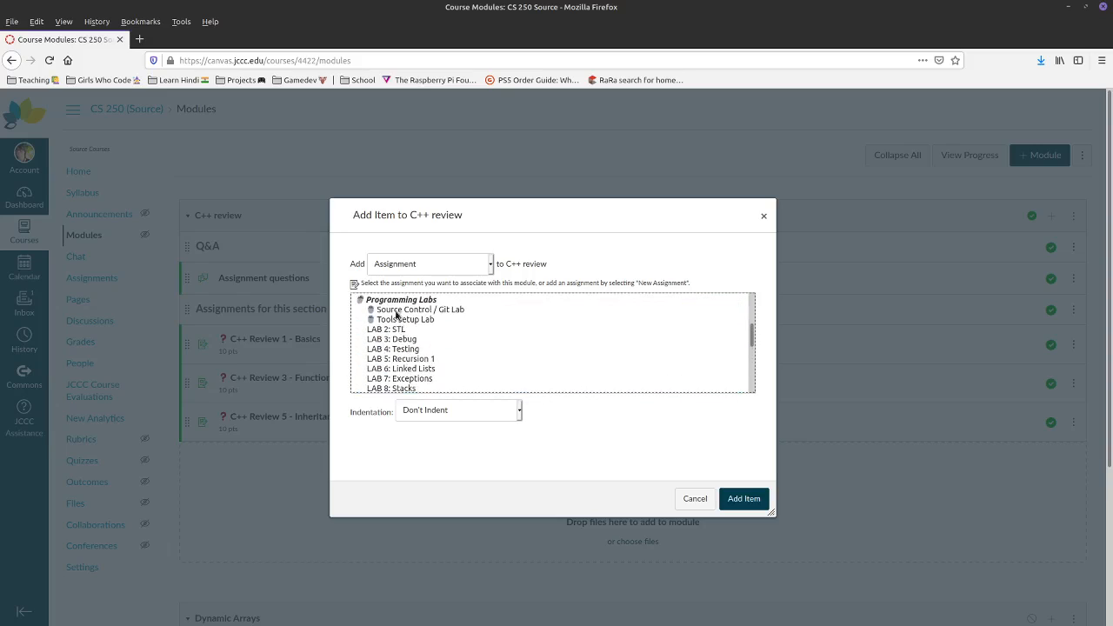
left_click_drag(396, 312, 400, 320)
left_click(741, 497)
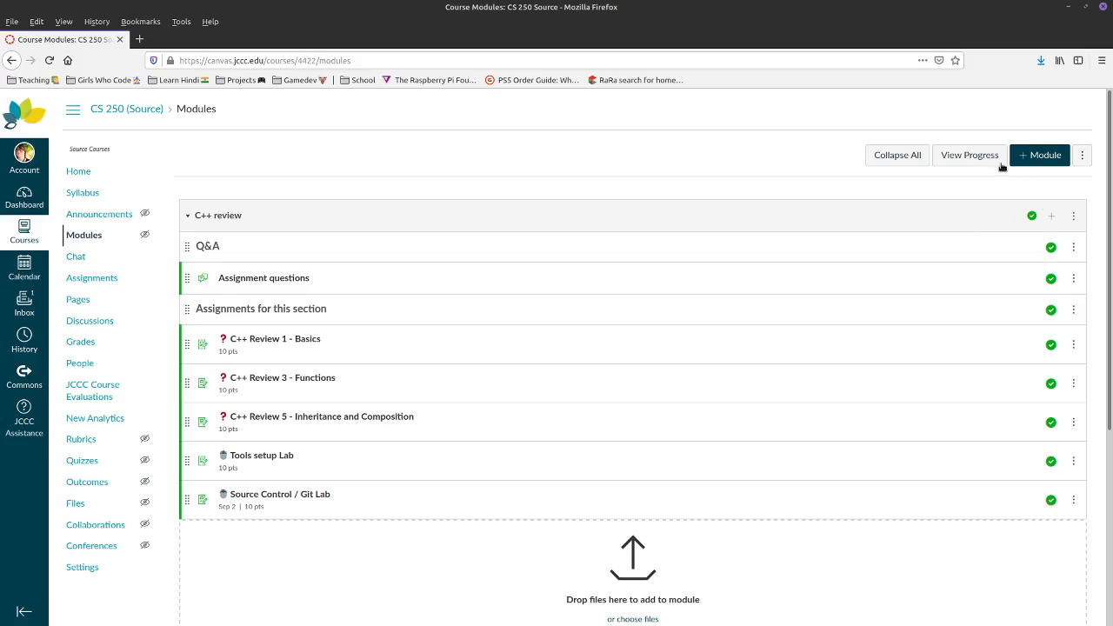
- In Student View, check the Assignment questions discussion and the C++ Review 1 - Basics quiz from Modules
left_click(117, 167)
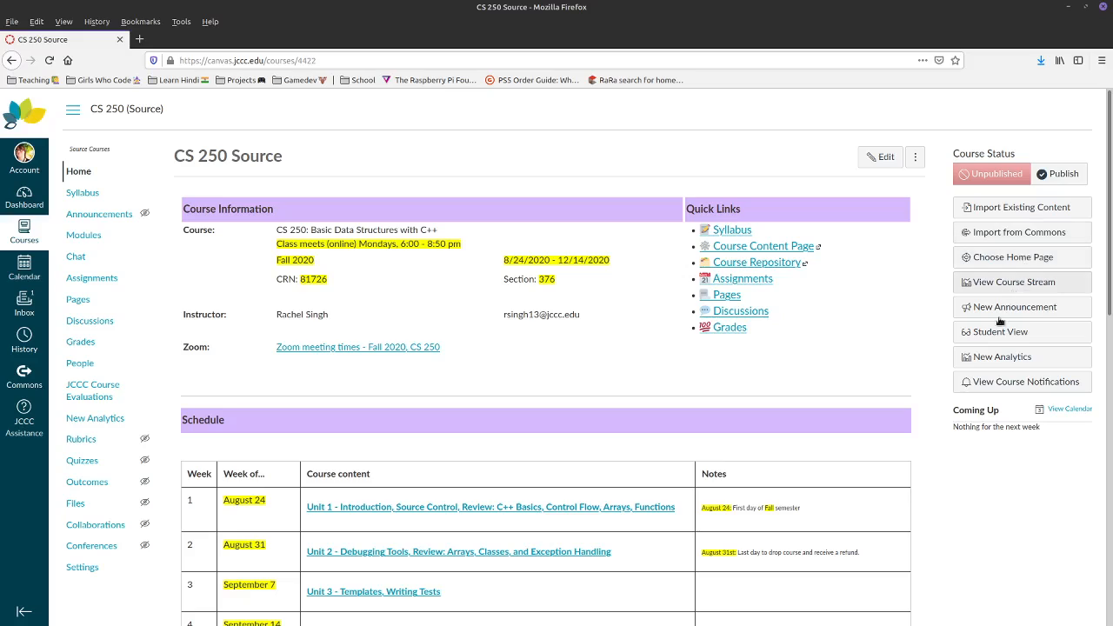
left_click(1000, 330)
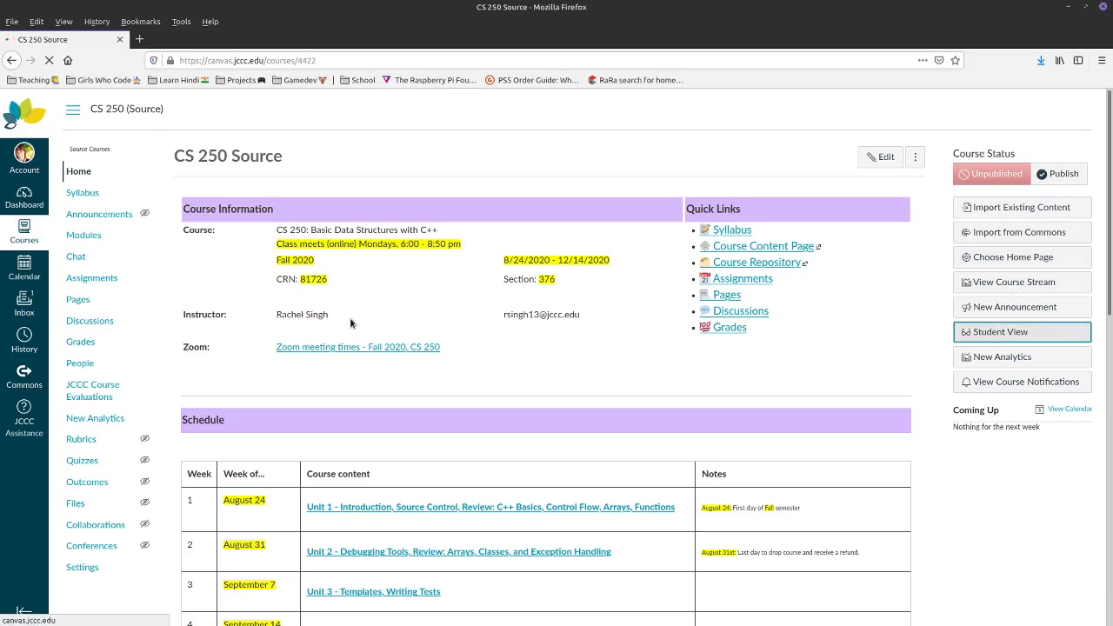
left_click(92, 215)
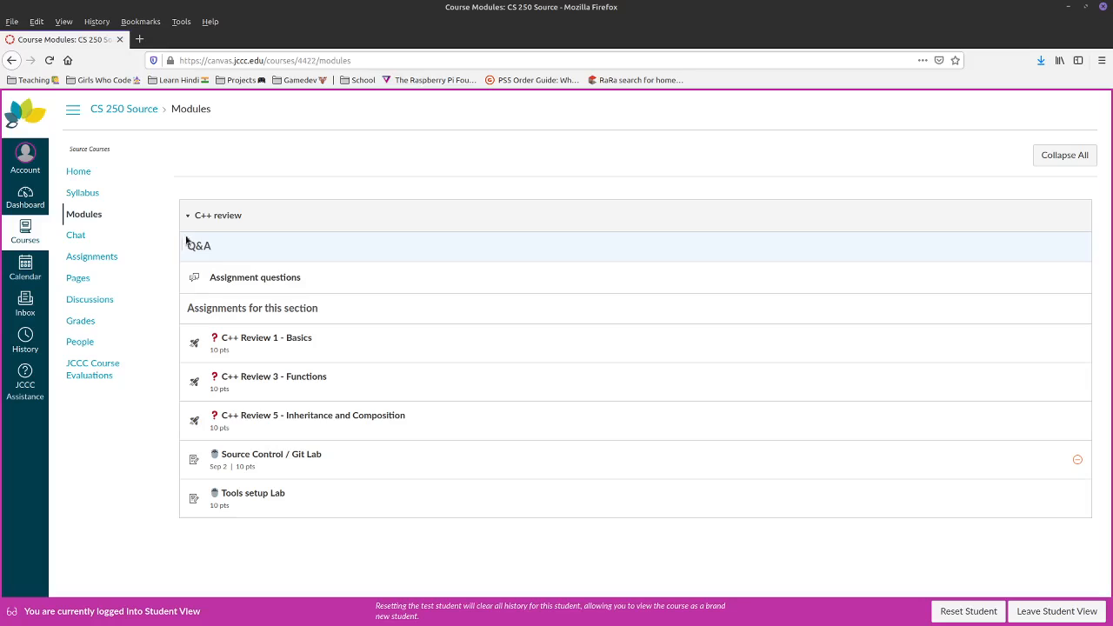
left_click(251, 278)
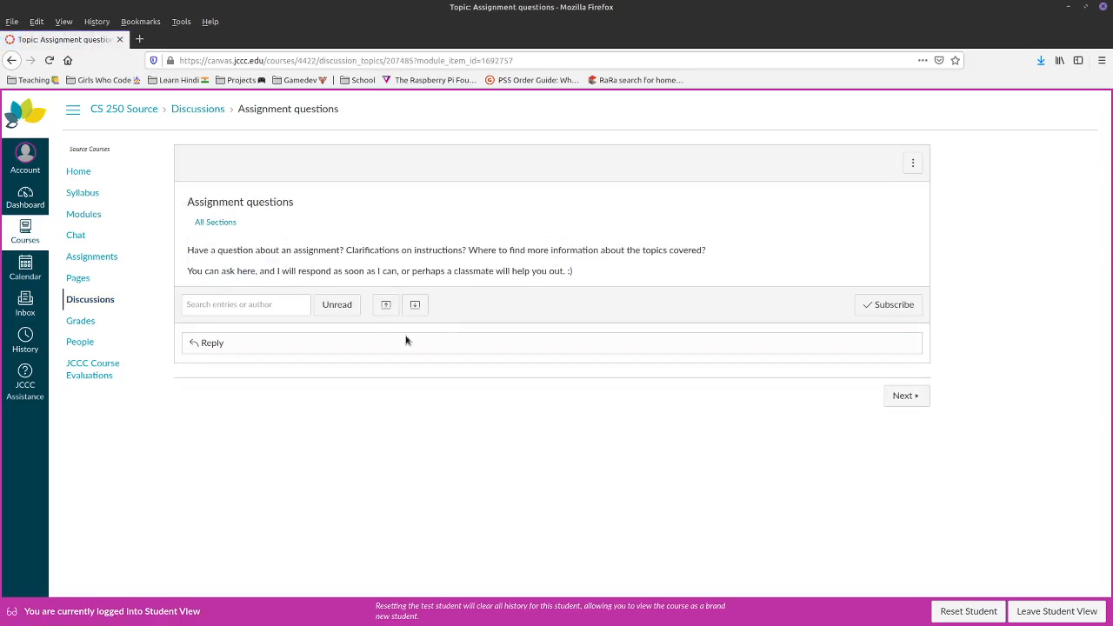
key("alt+Left")
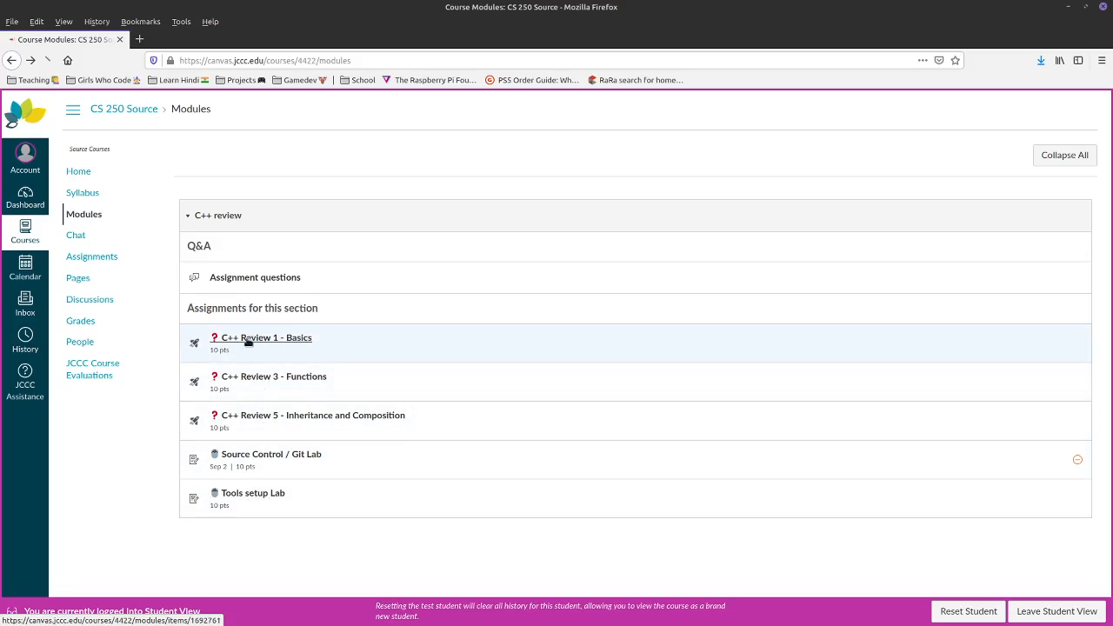
left_click(248, 341)
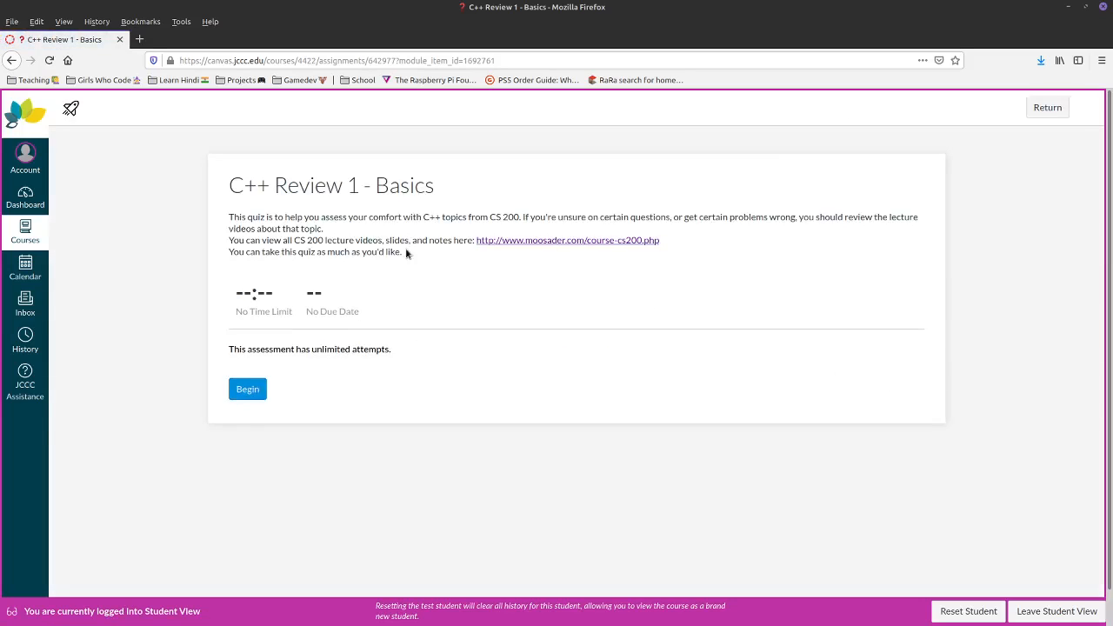
left_click(1048, 107)
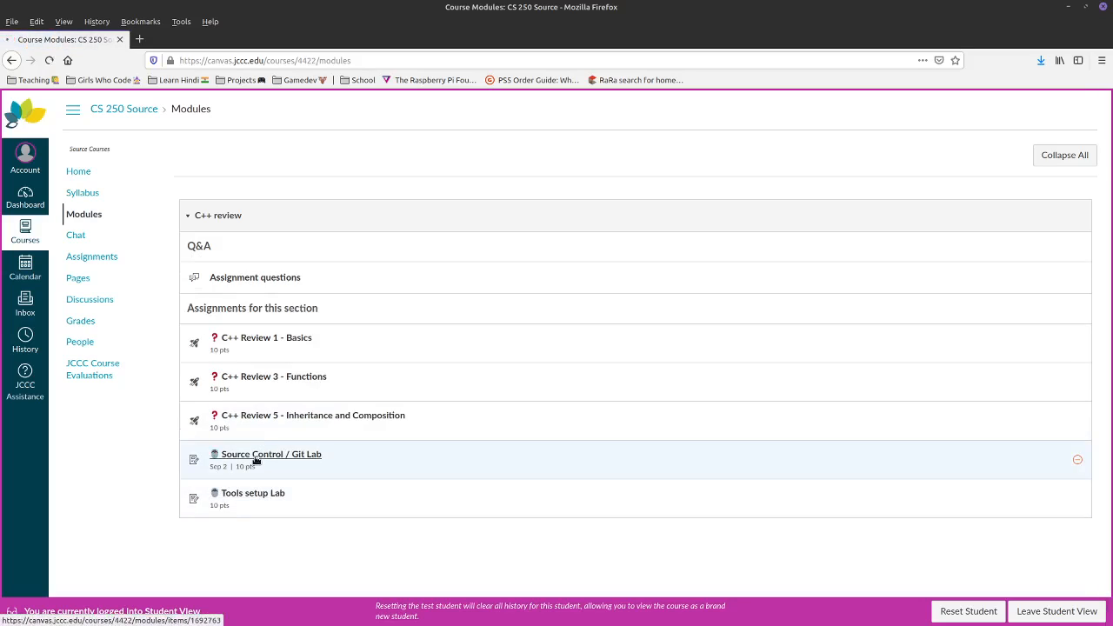
- Cancel a trial Git Lab submission, then as teacher unpublish the Tools setup Lab assignment
left_click(257, 455)
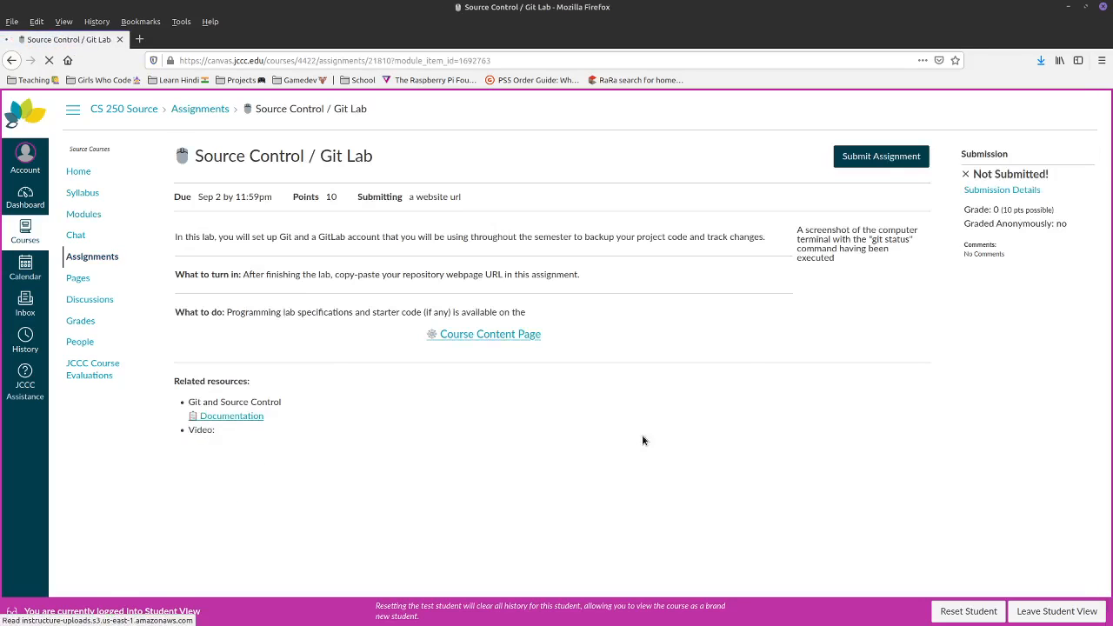
left_click(881, 154)
left_click(274, 437)
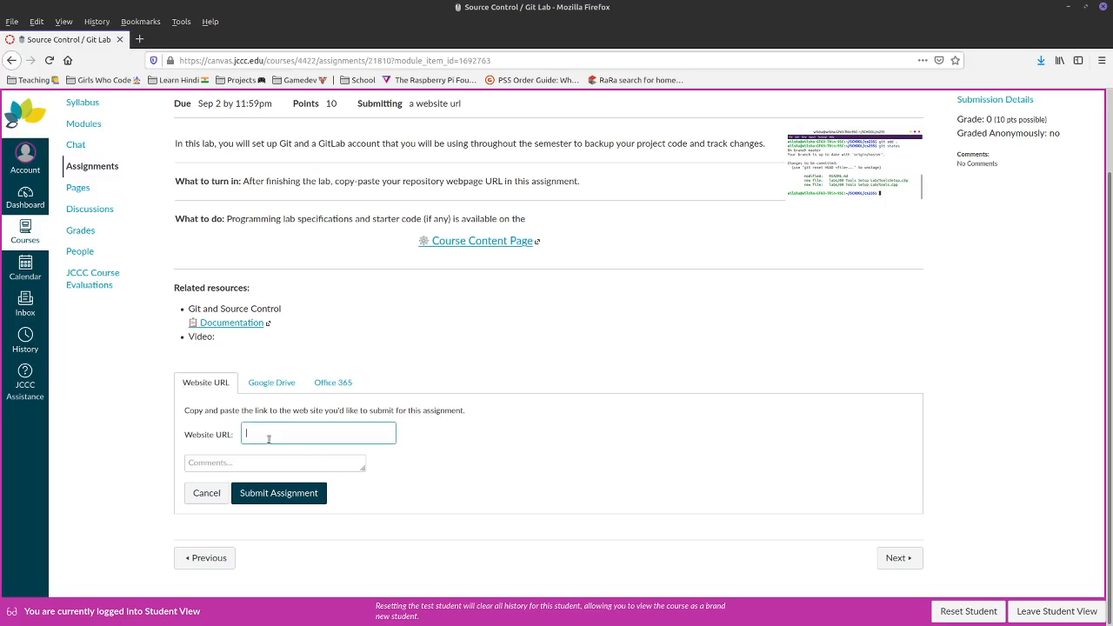
left_click(216, 461)
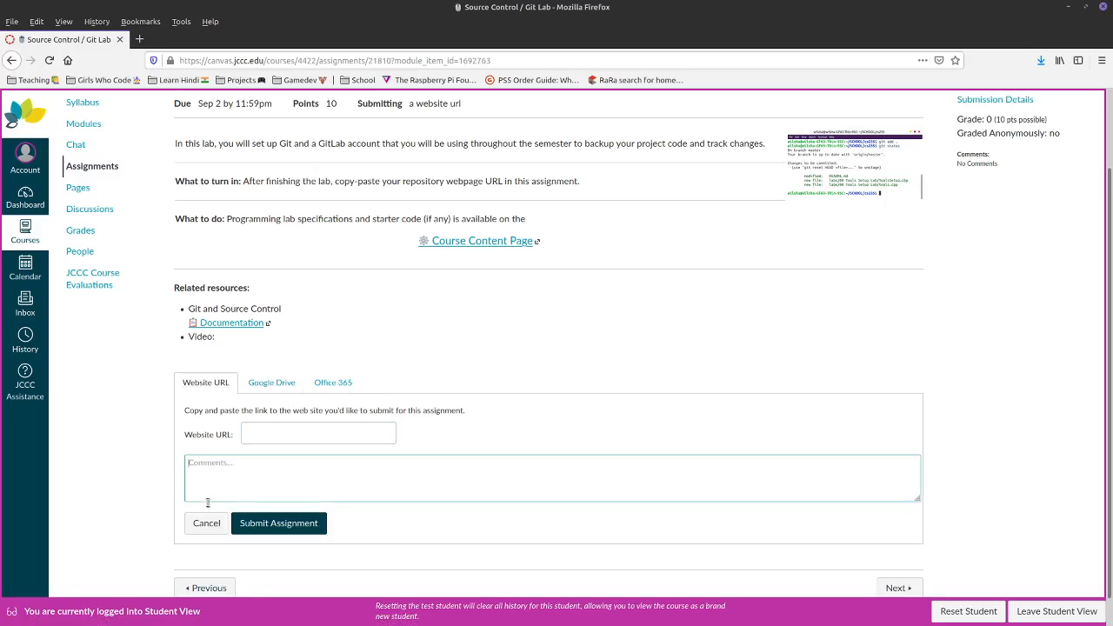
left_click(206, 531)
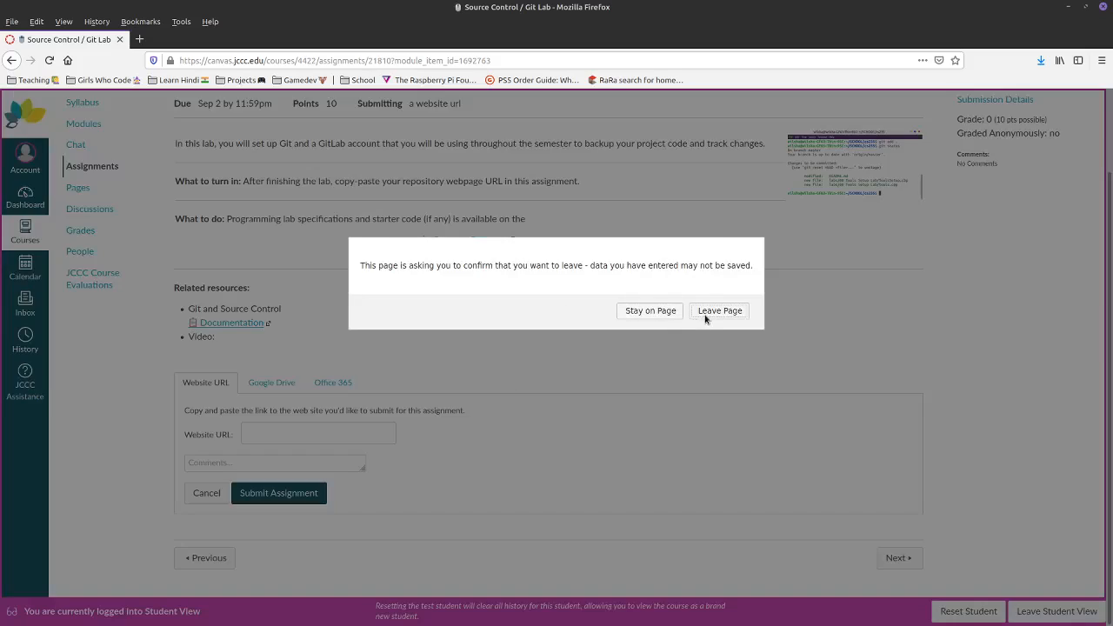
left_click(718, 311)
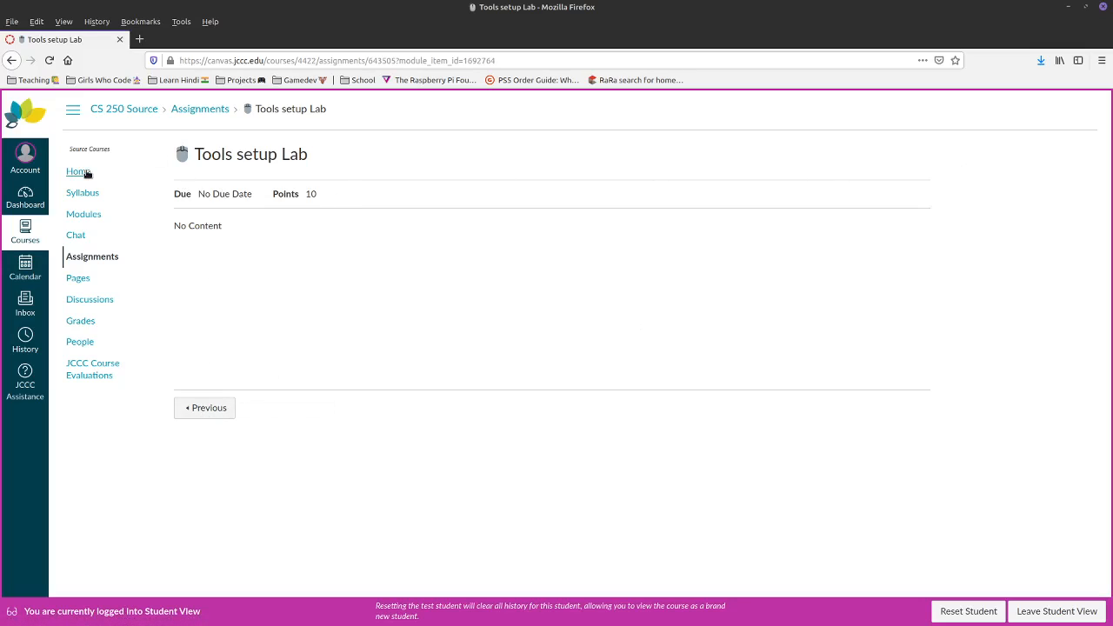
left_click(1040, 611)
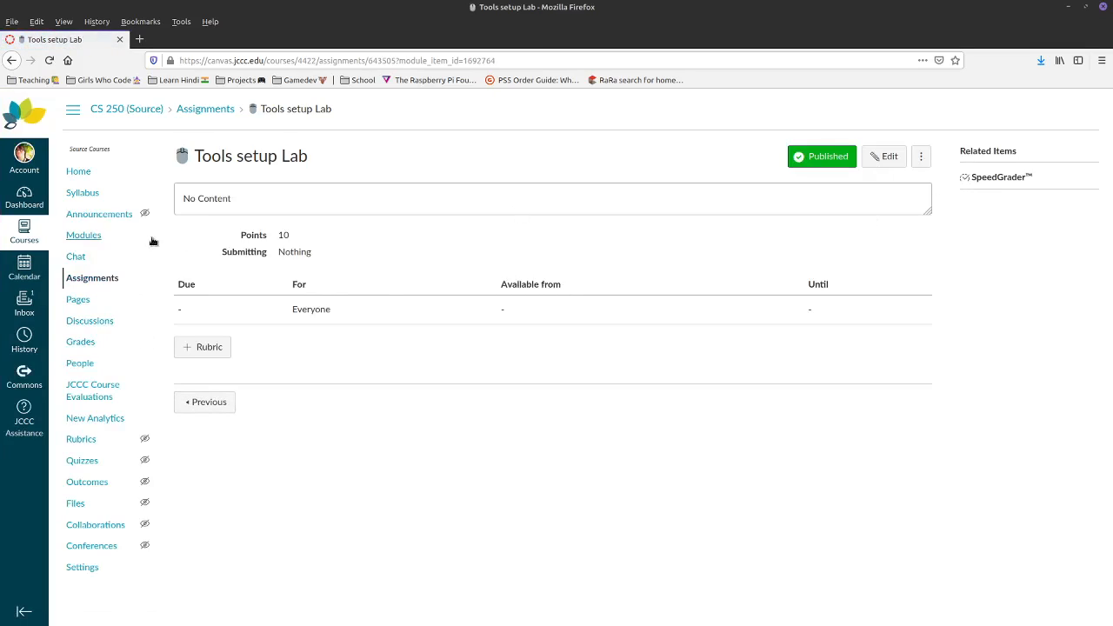
left_click(822, 156)
- Set the Tools setup Lab assignment to Online submission with File Uploads, then save and publish it
left_click(885, 157)
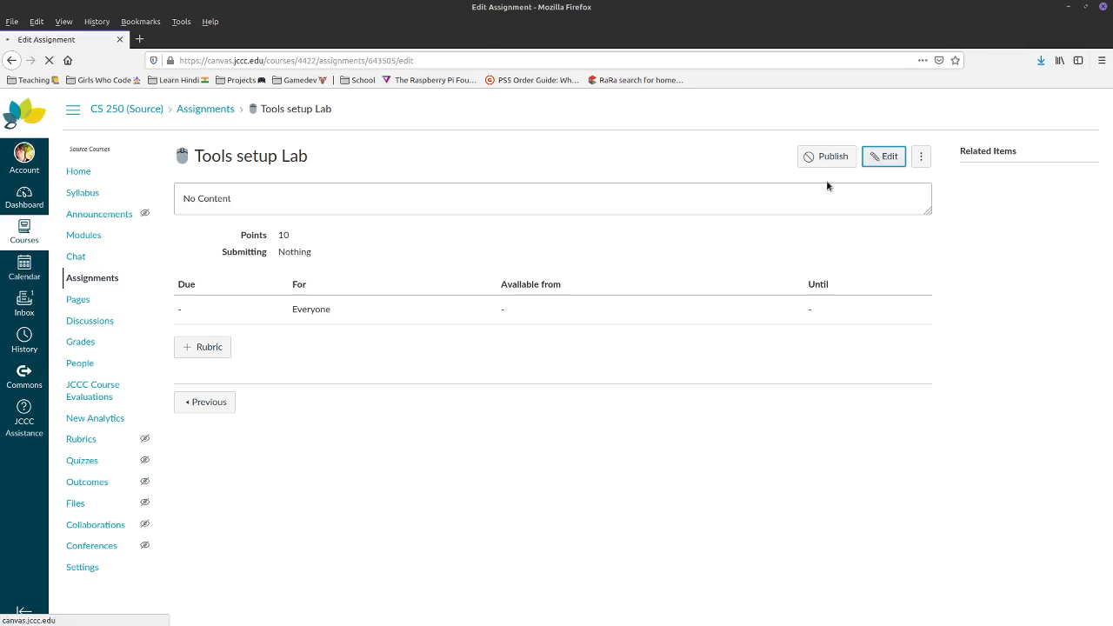
scroll(320, 492, "down", 3)
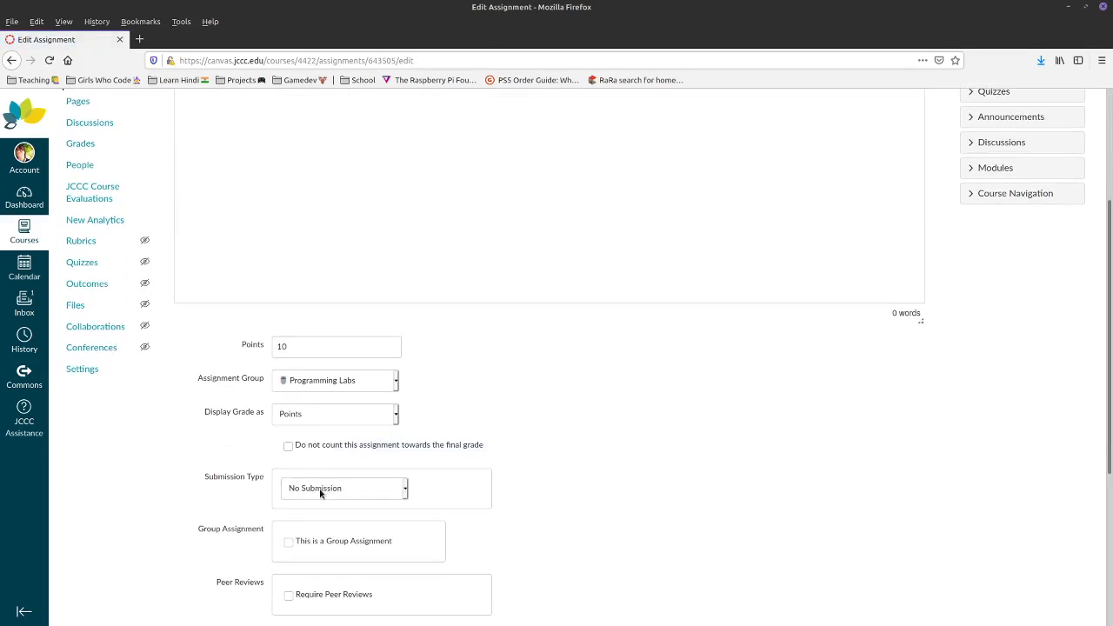
left_click(306, 492)
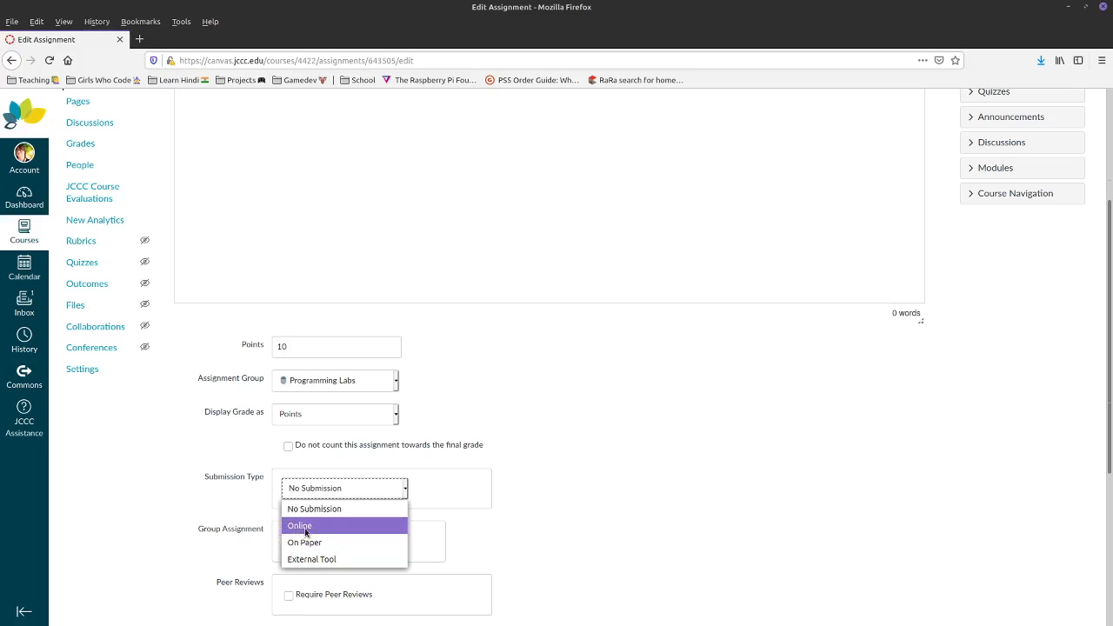
left_click(303, 525)
left_click(294, 604)
scroll(678, 476, "down", 2)
scroll(678, 475, "down", 10)
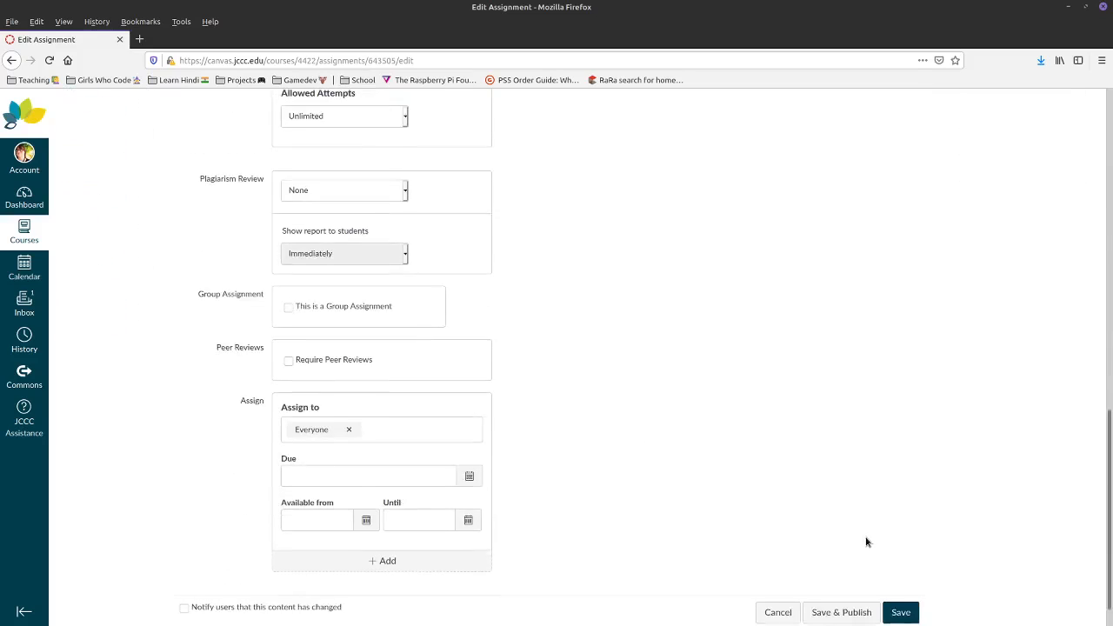
left_click(867, 581)
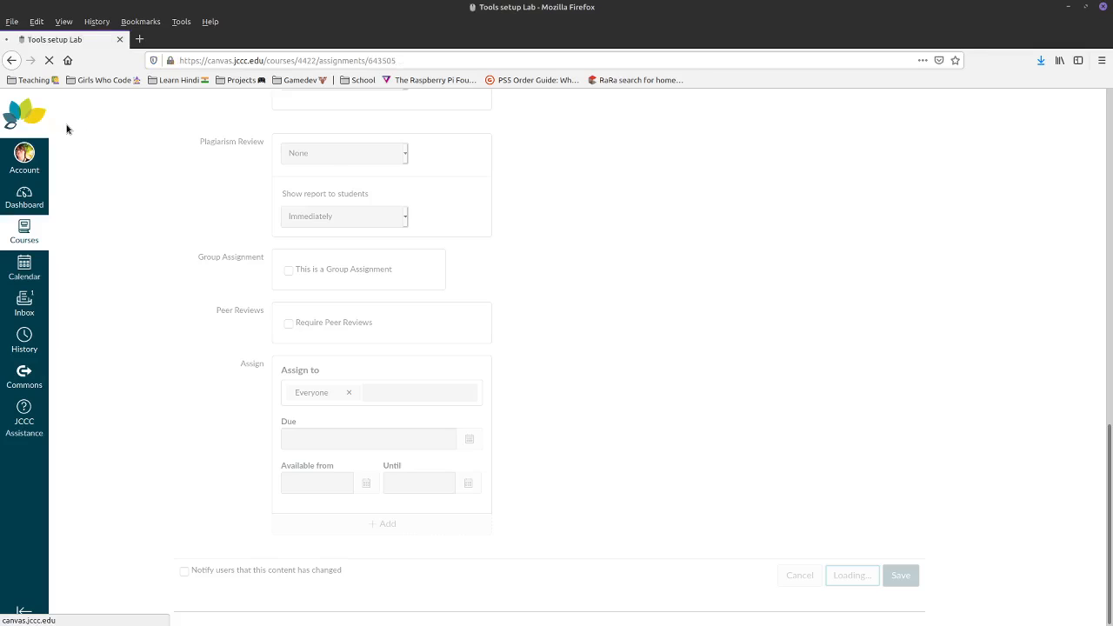
- In Student View, open Tools setup Lab from Modules, check its upload form, then exit Student View
left_click(77, 172)
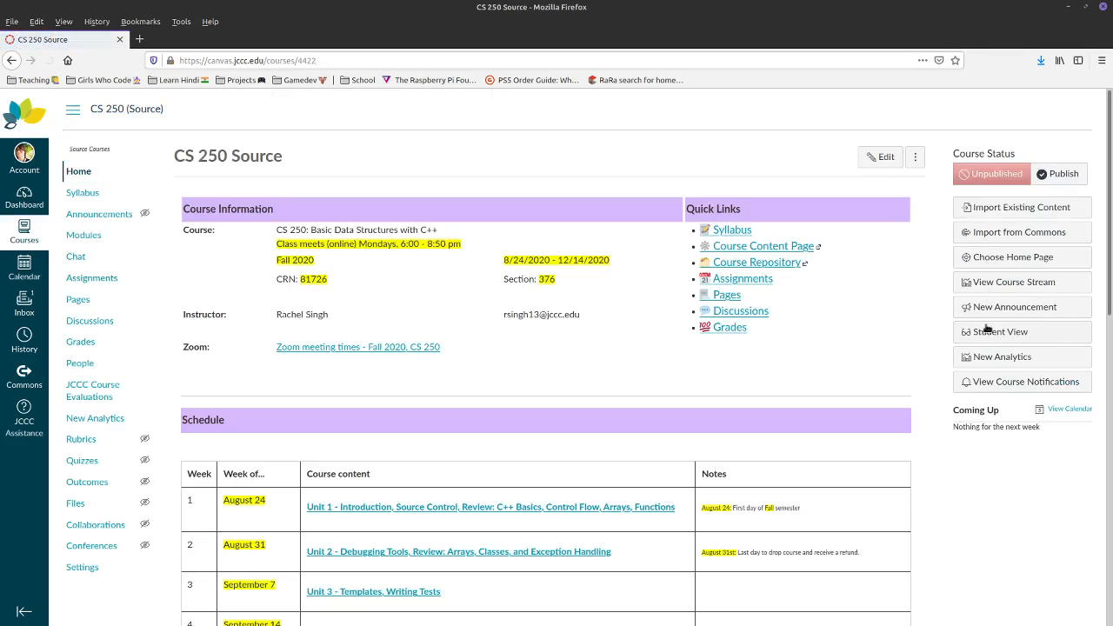
left_click(988, 334)
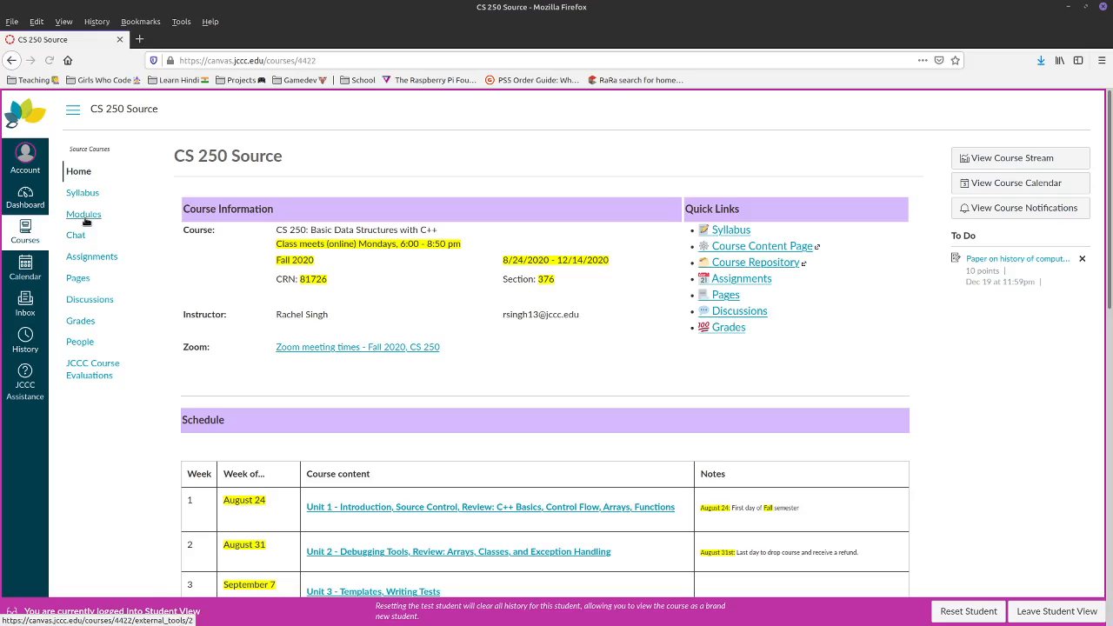
left_click(84, 214)
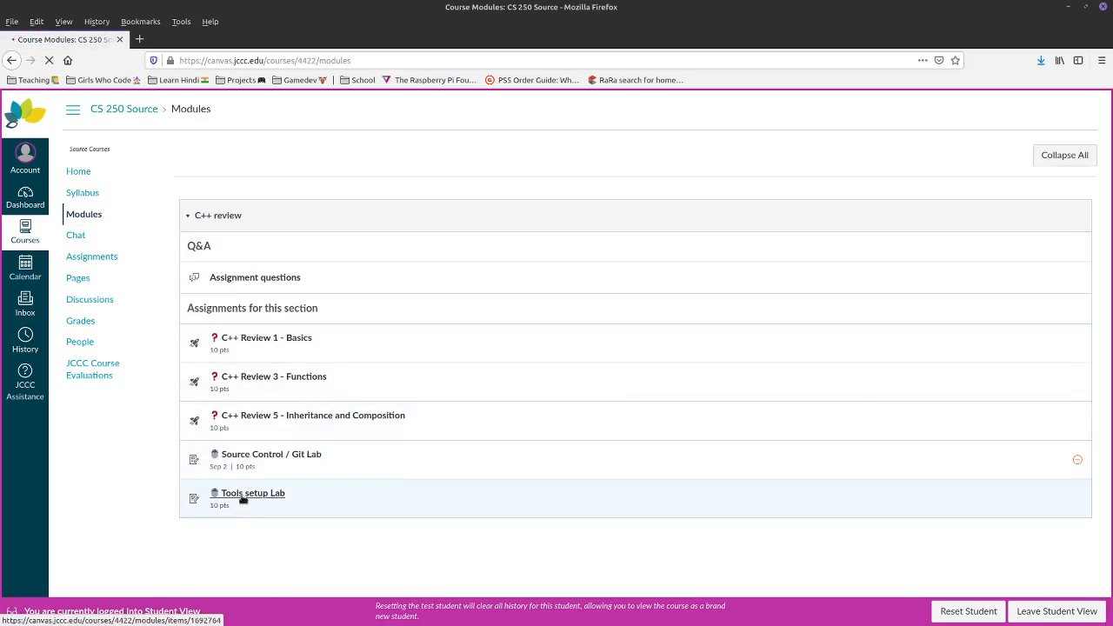
left_click(244, 499)
left_click(897, 163)
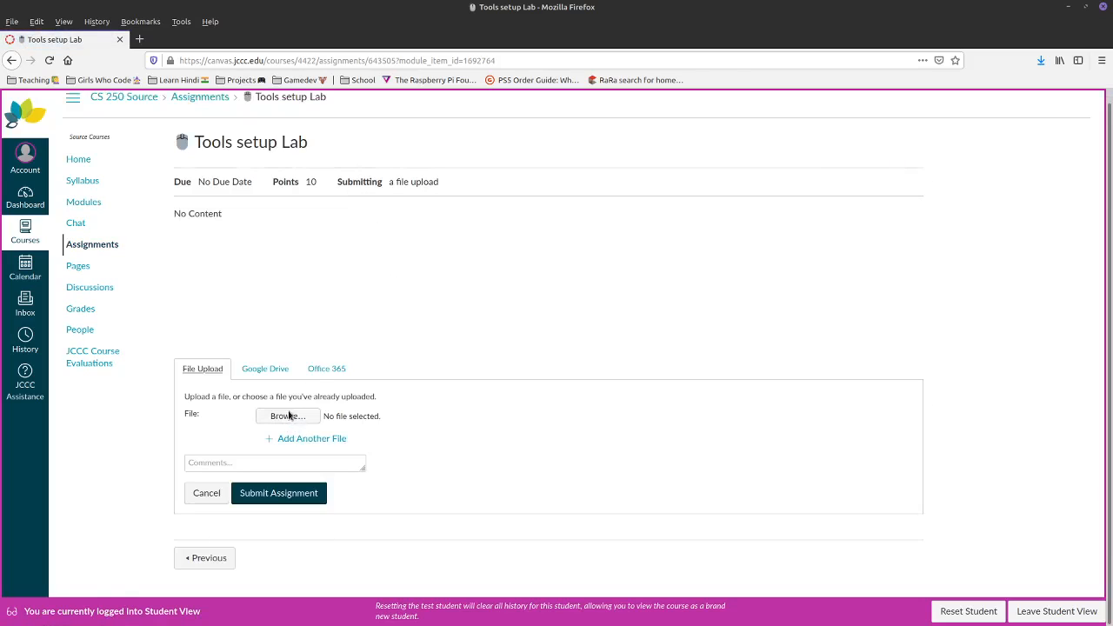
left_click(210, 463)
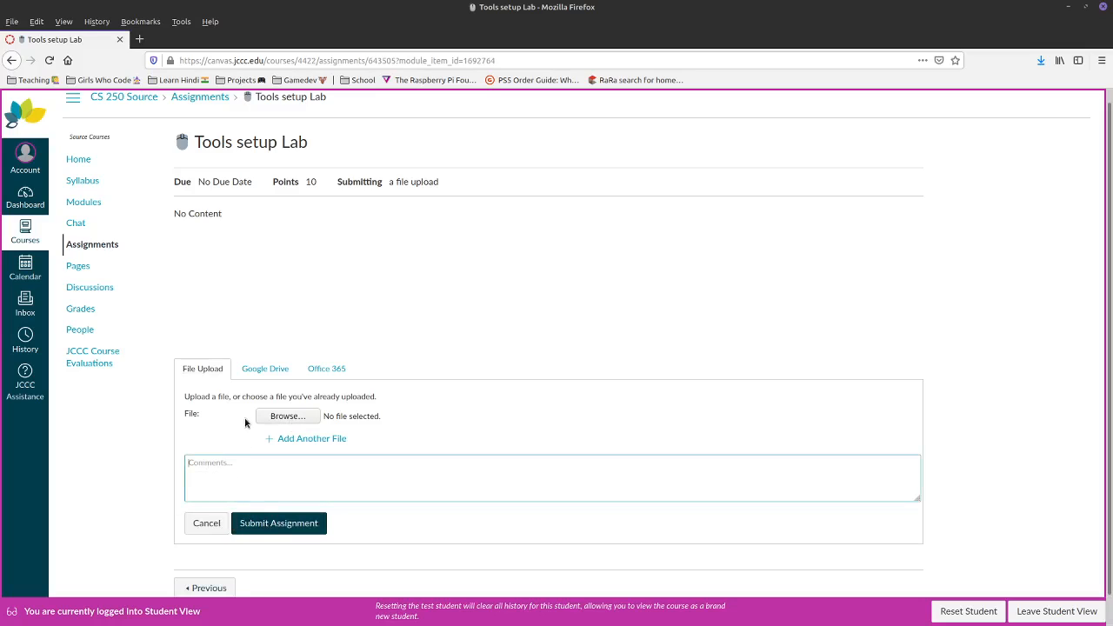
key("Tab")
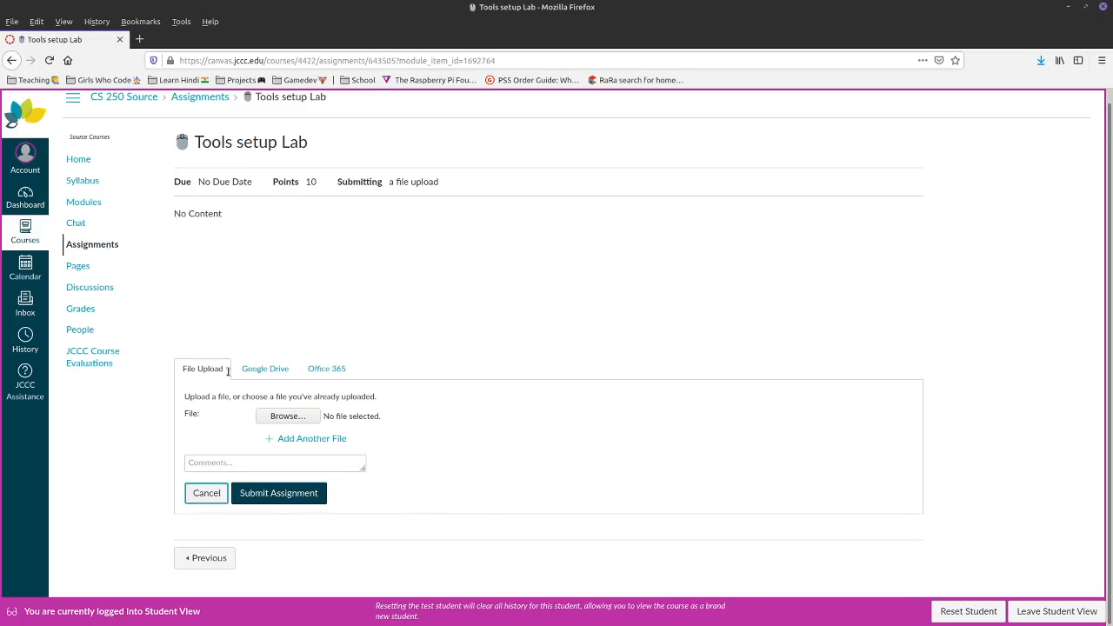
left_click(1020, 618)
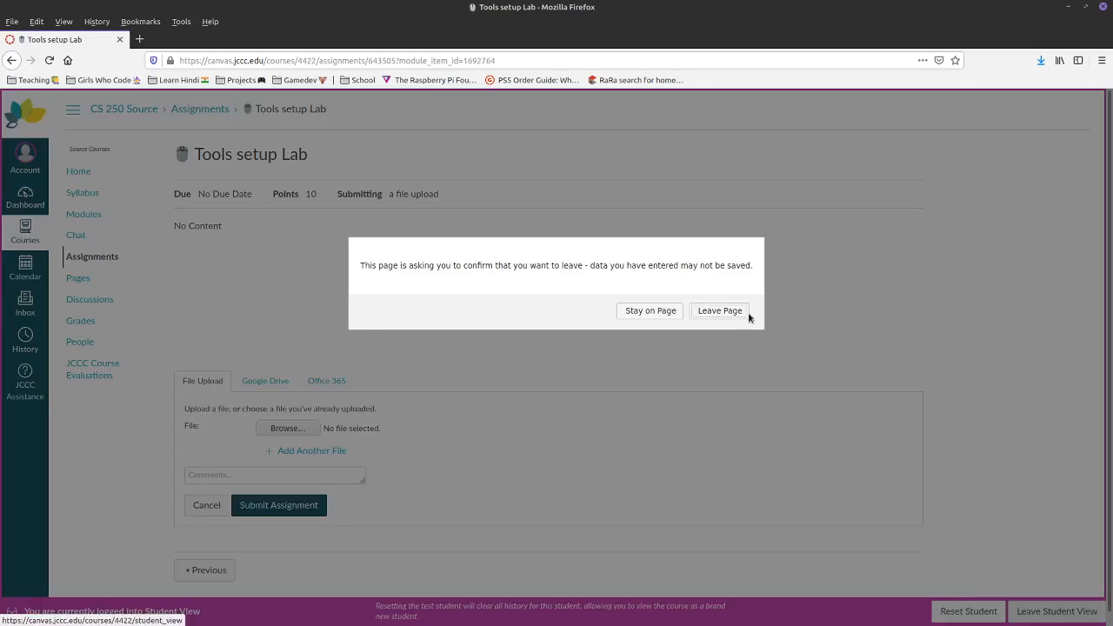
left_click(713, 316)
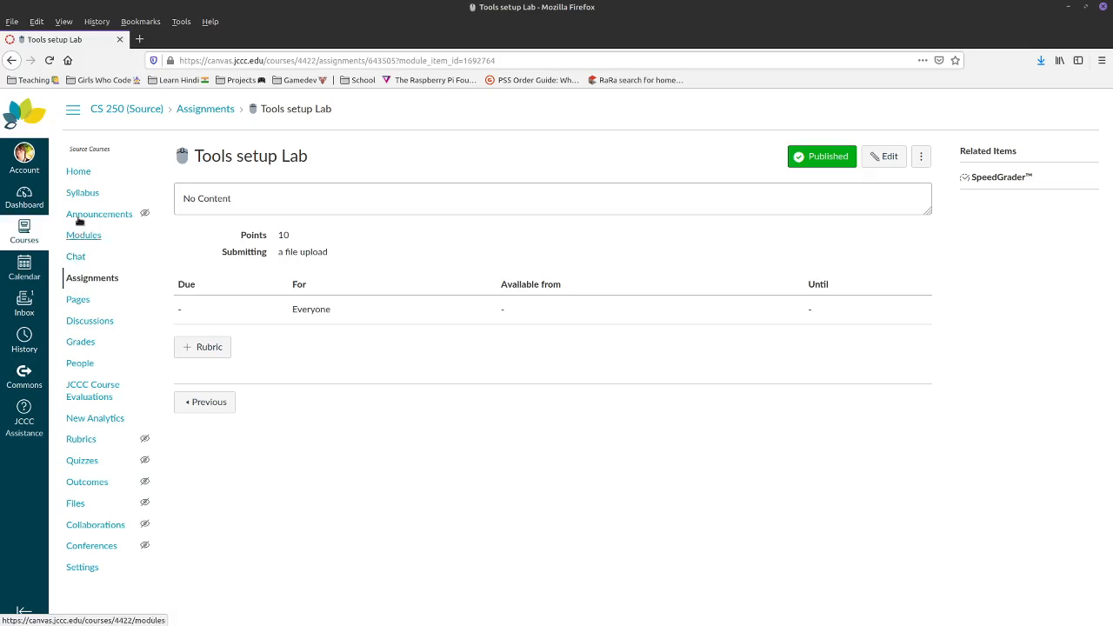
- Create and save a page titled 'Information about computer history' with placeholder body text, then go to Discussions
left_click(78, 301)
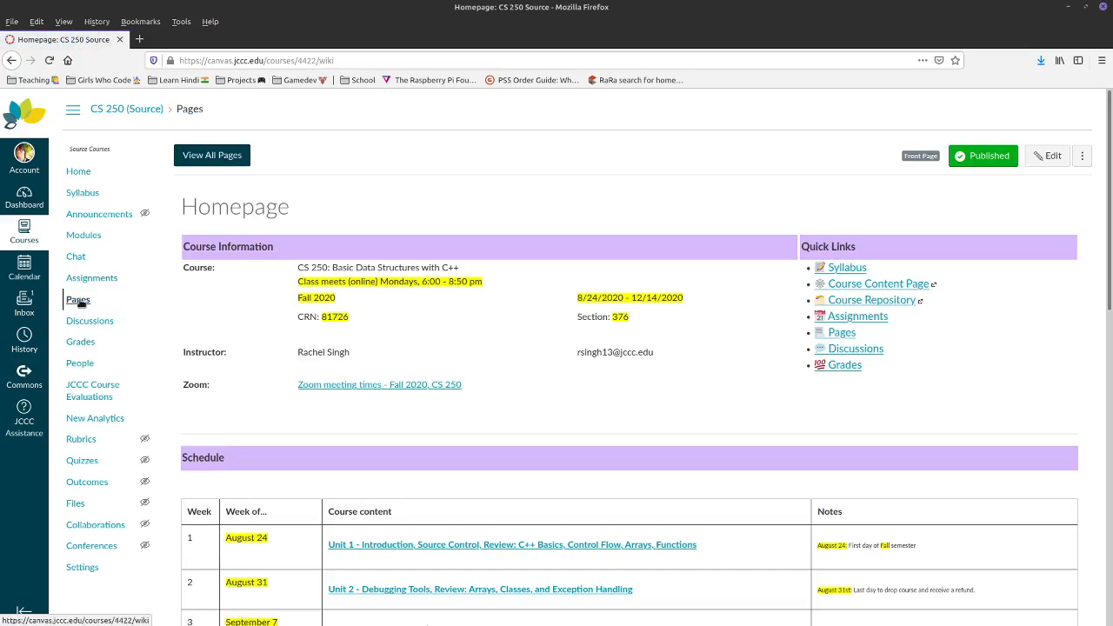
left_click(235, 160)
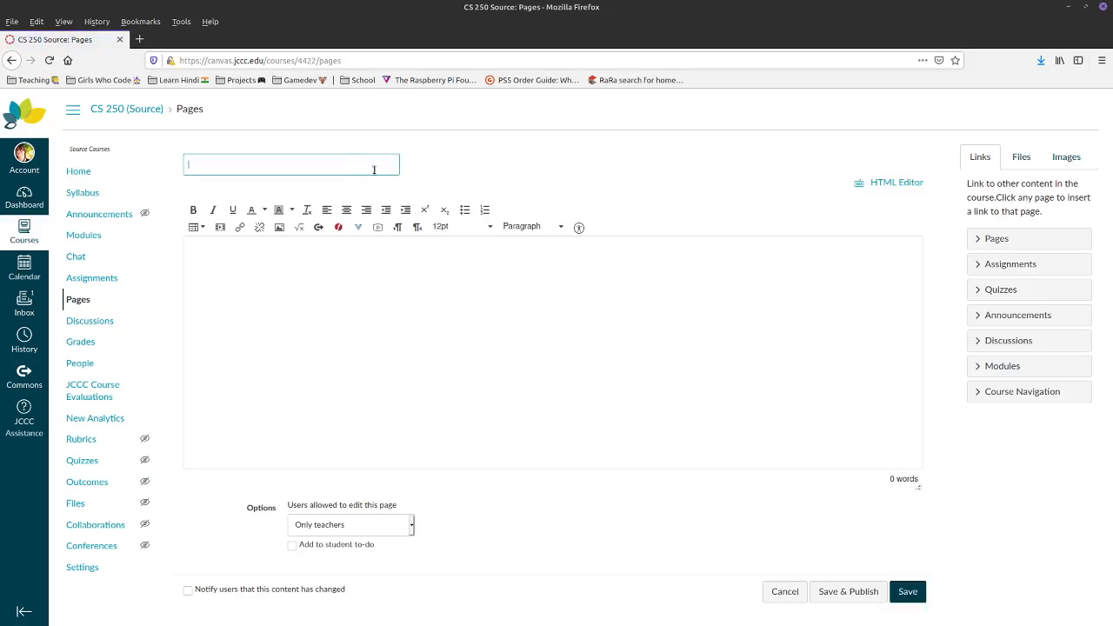
type("Information about computer history")
left_click(413, 365)
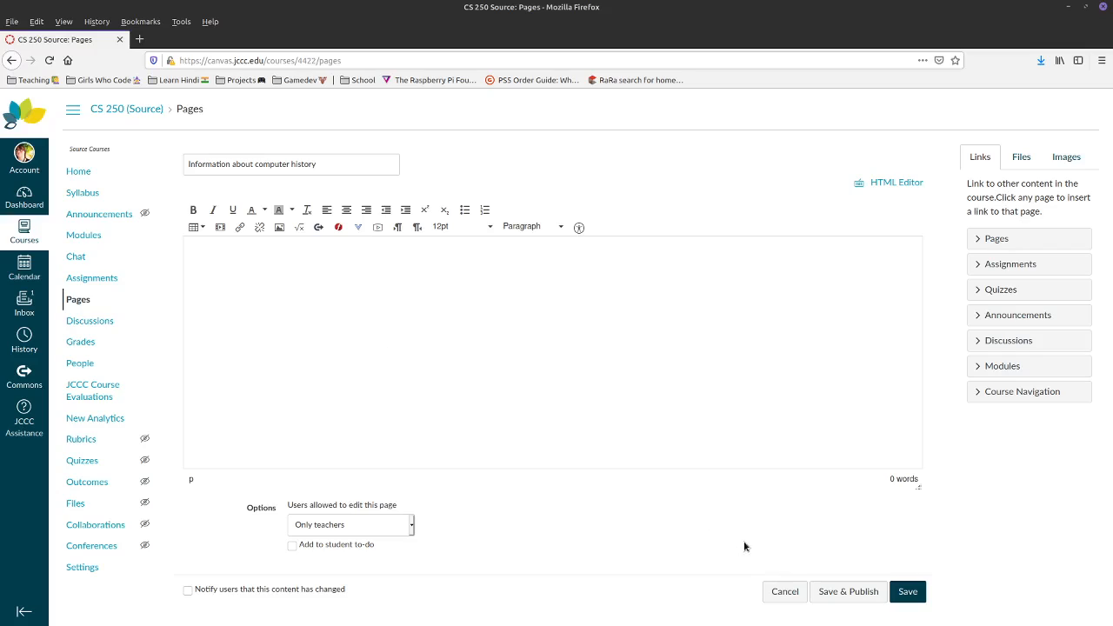
left_click(908, 591)
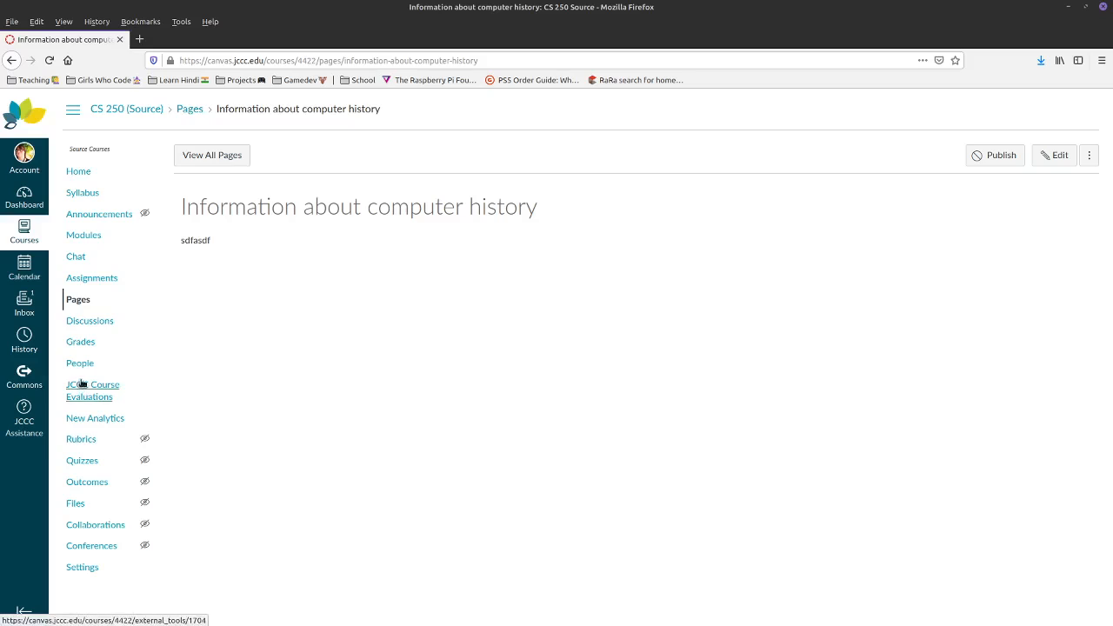
left_click(91, 323)
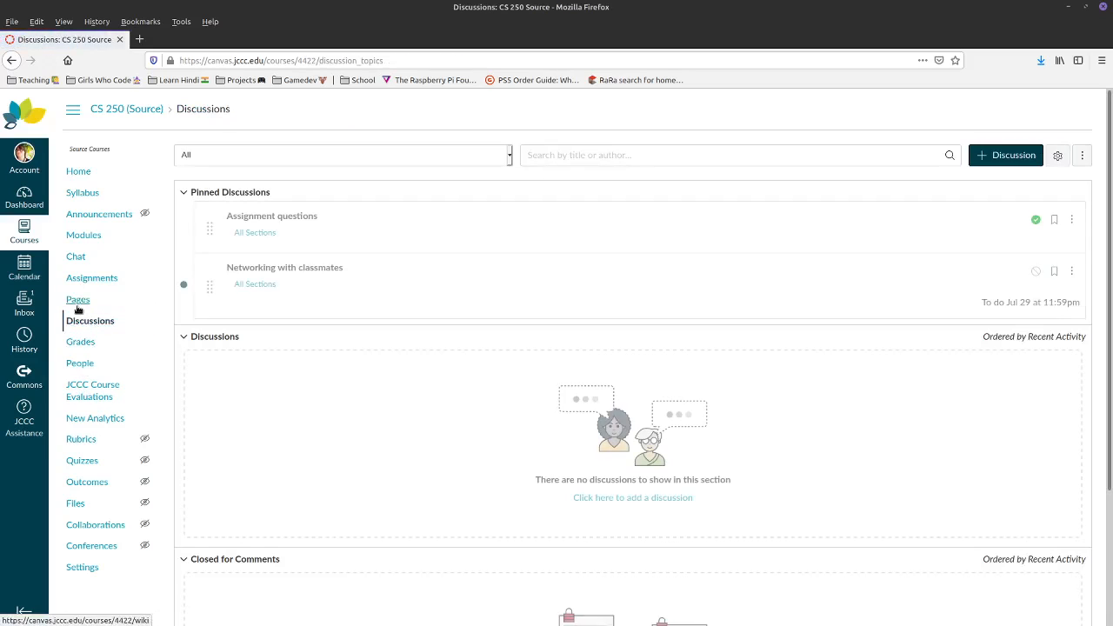
- Start a new discussion, leave availability dates blank, tick 'Add to student to-do', then cancel the draft
left_click(993, 159)
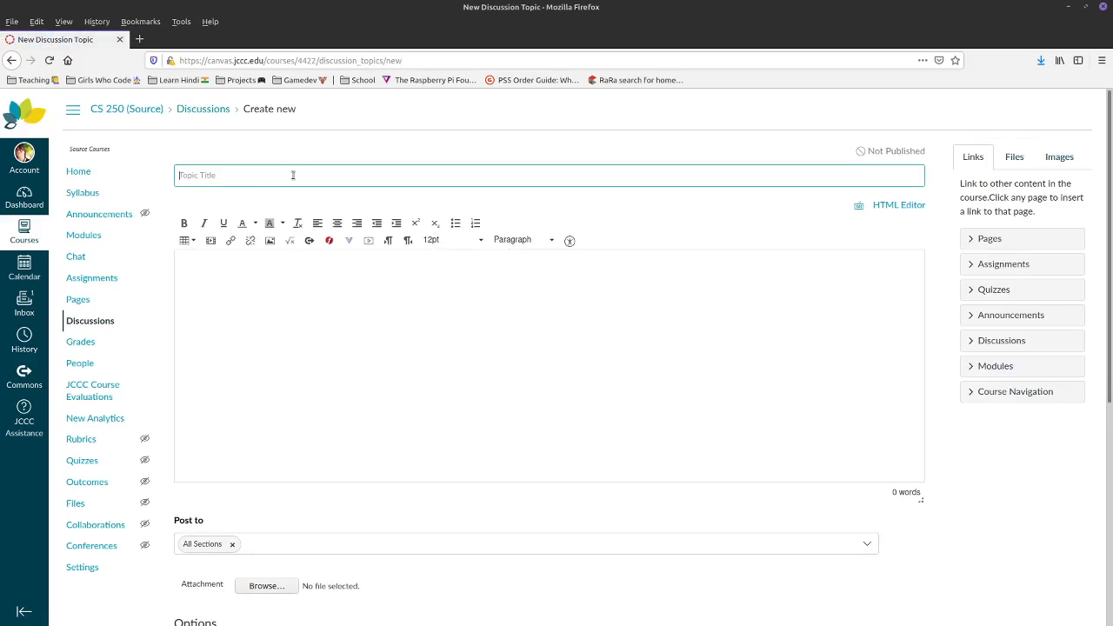
left_click(246, 287)
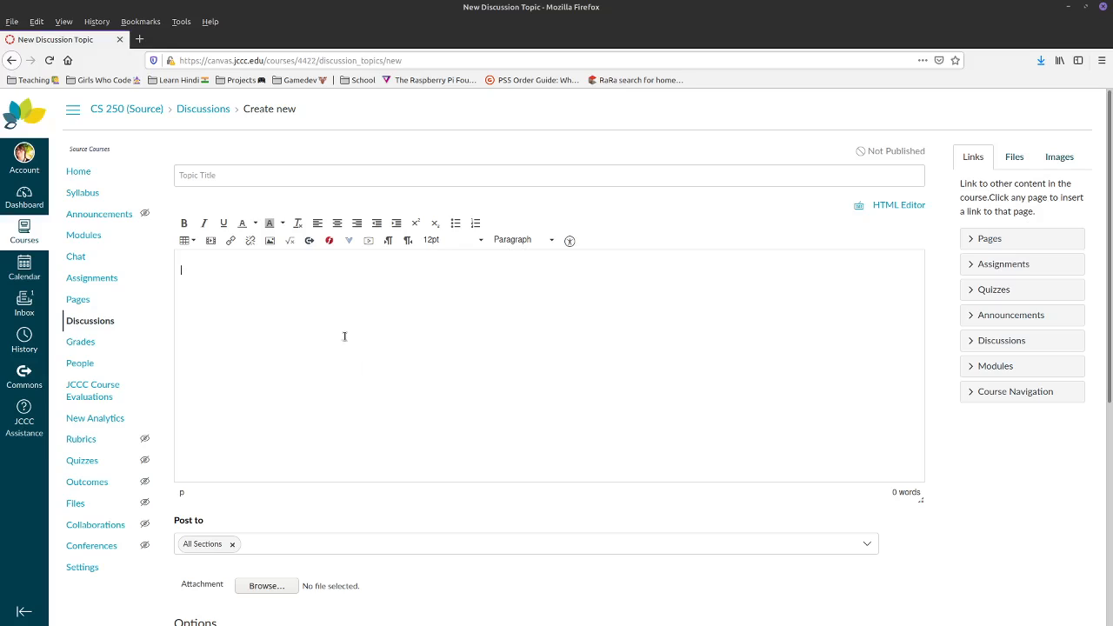
scroll(344, 336, "down", 6)
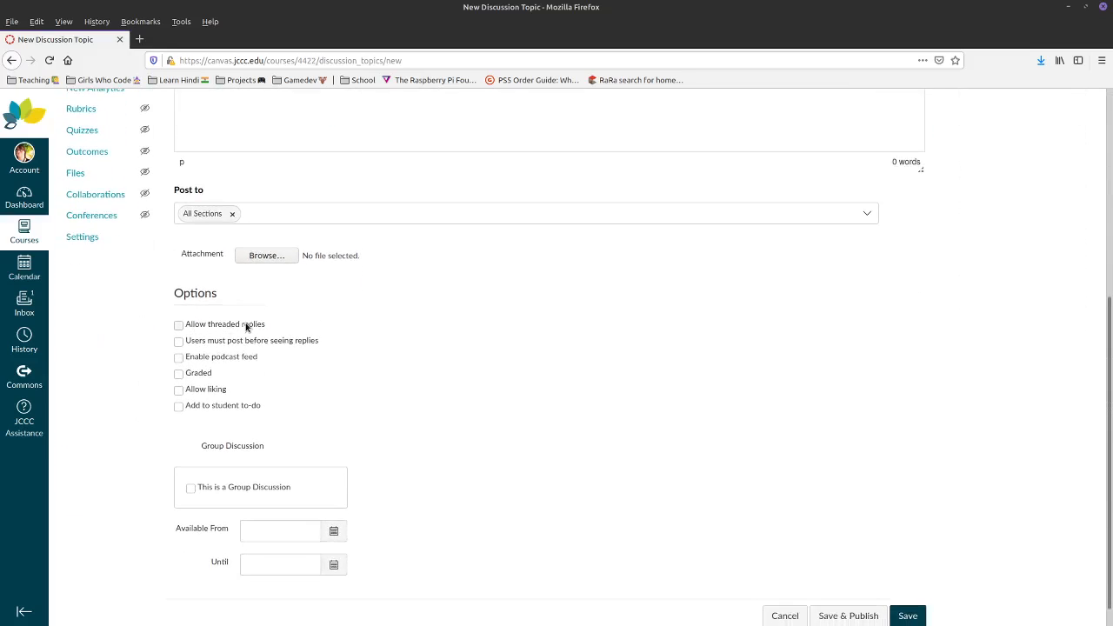
scroll(261, 331, "up", 4)
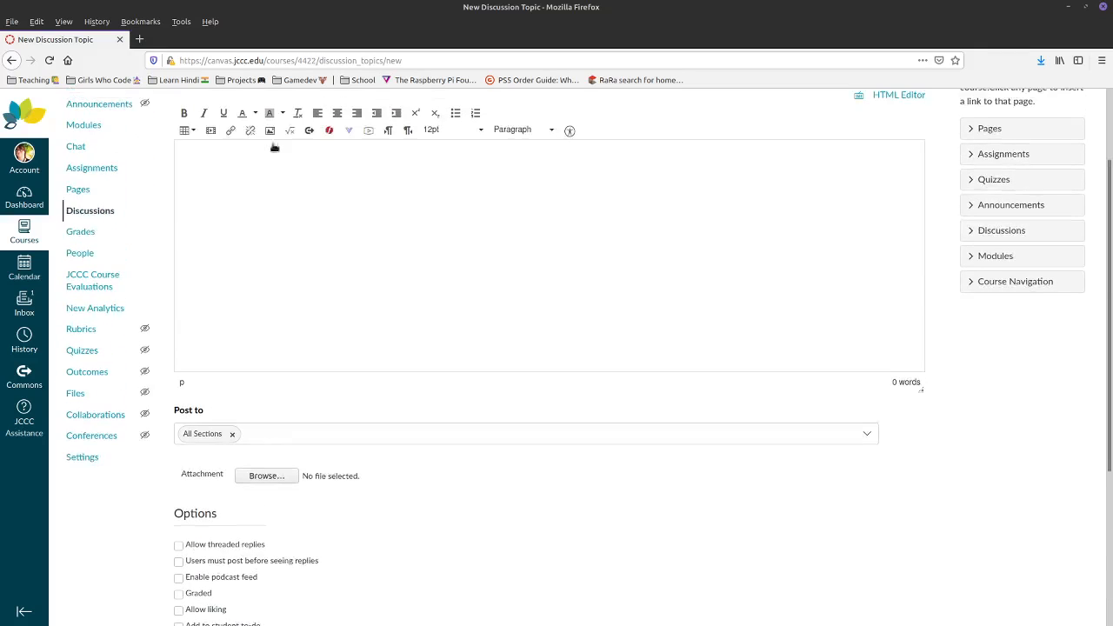
scroll(366, 308, "down", 4)
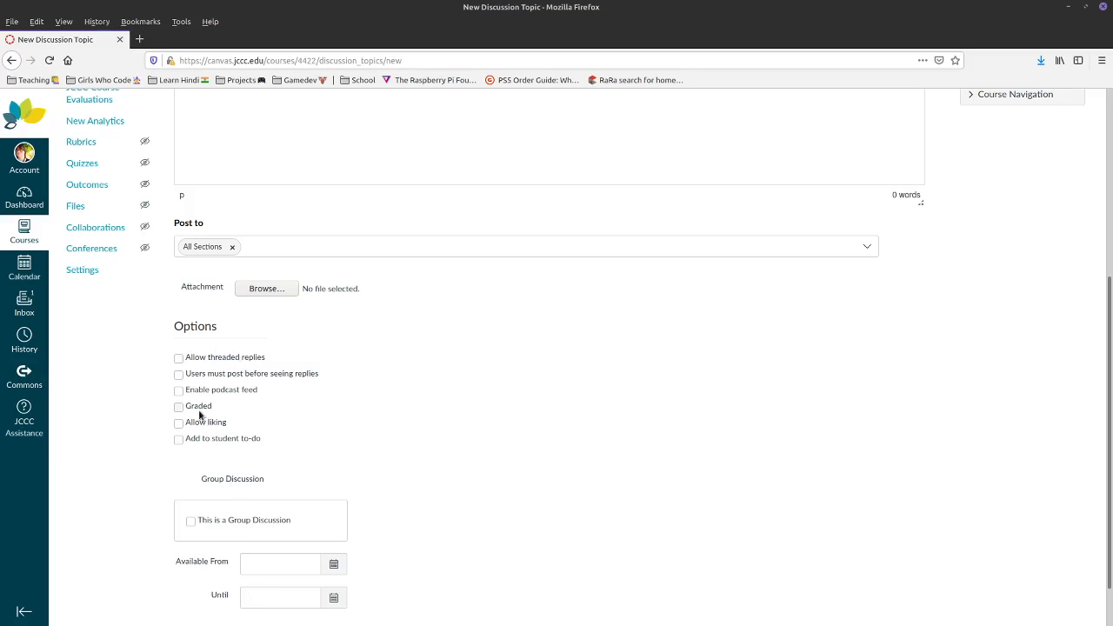
scroll(683, 465, "down", 2)
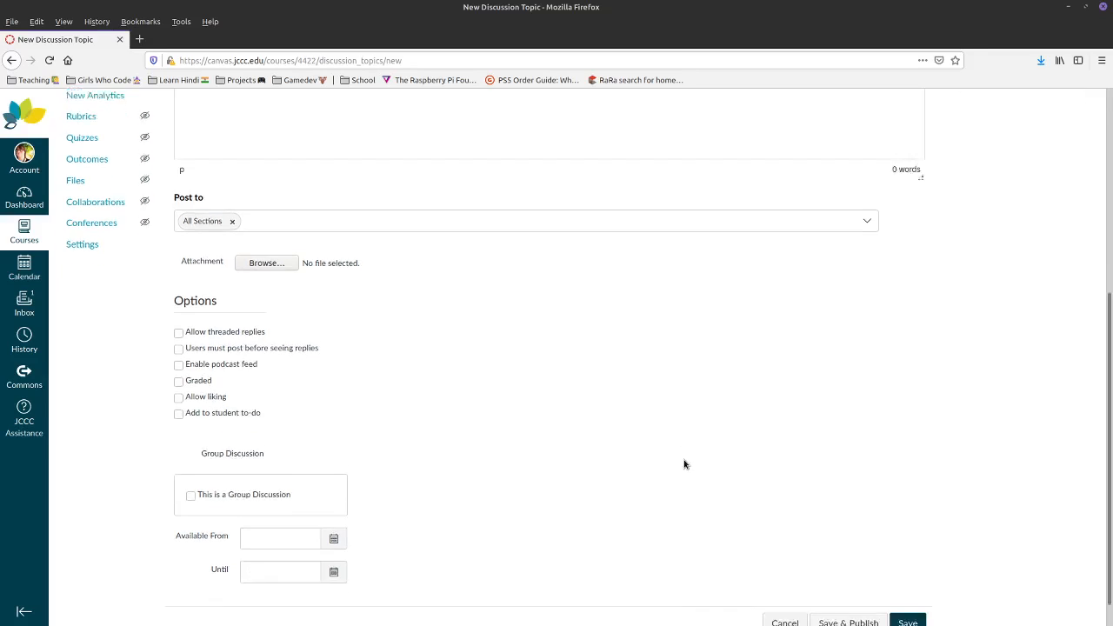
left_click(287, 515)
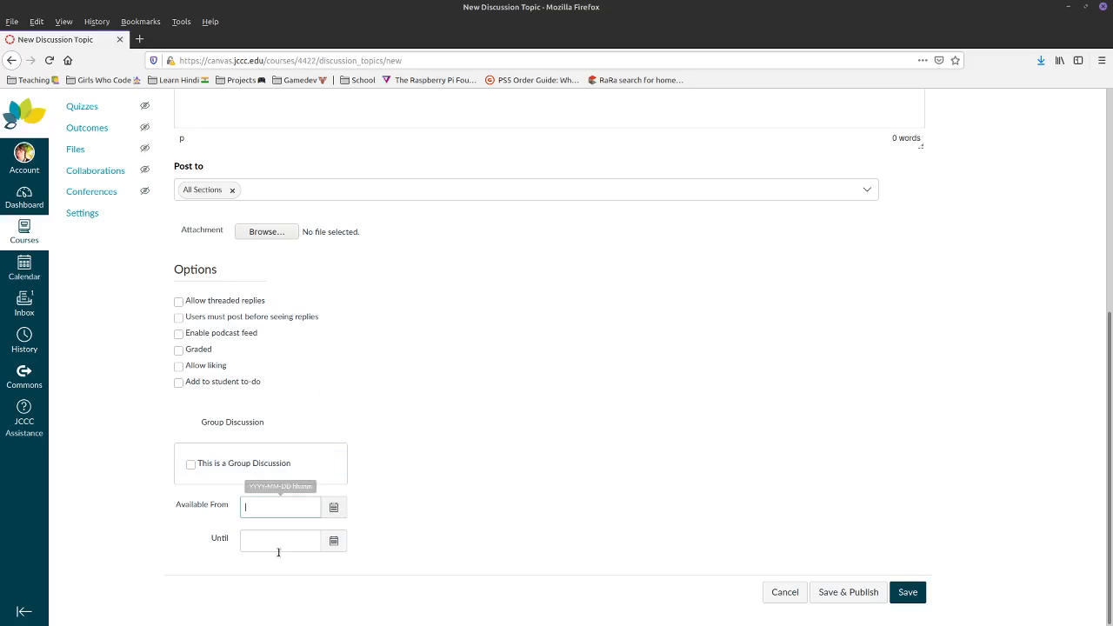
left_click(278, 543)
left_click(290, 514)
left_click(522, 534)
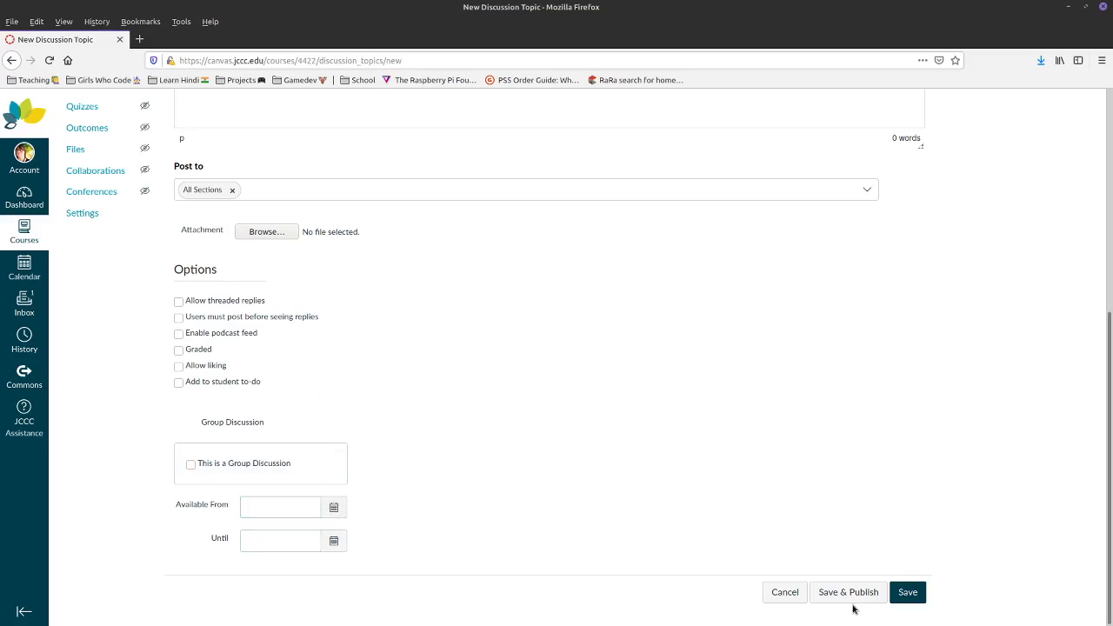
left_click(206, 384)
left_click(795, 621)
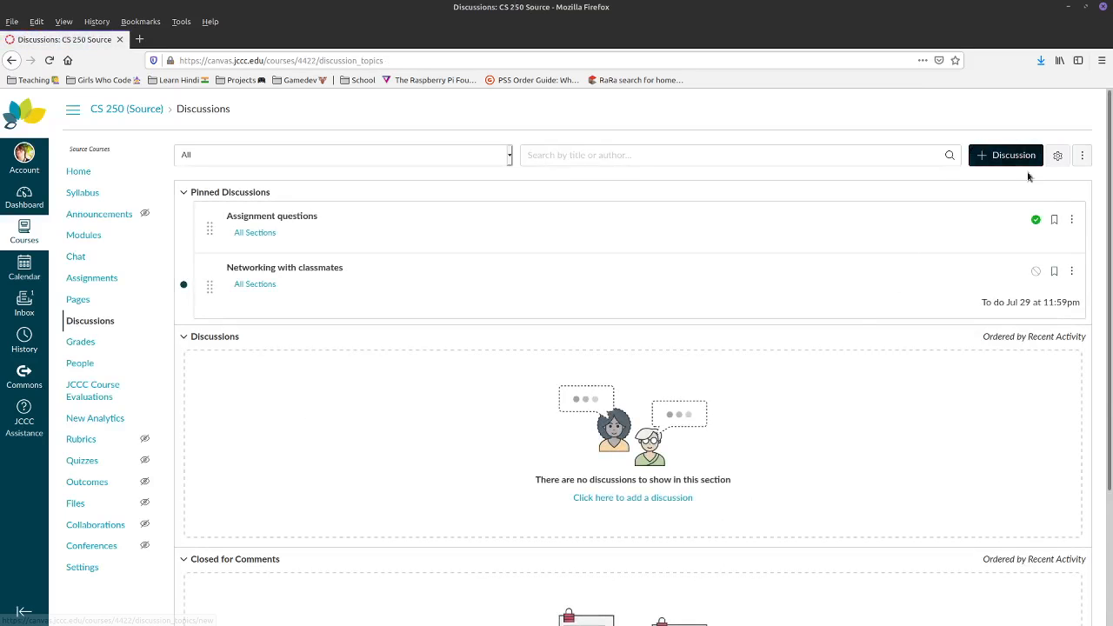
- Review the Discussions settings dialog and cancel it unchanged, then go to course Settings
left_click(1085, 155)
left_click(1057, 155)
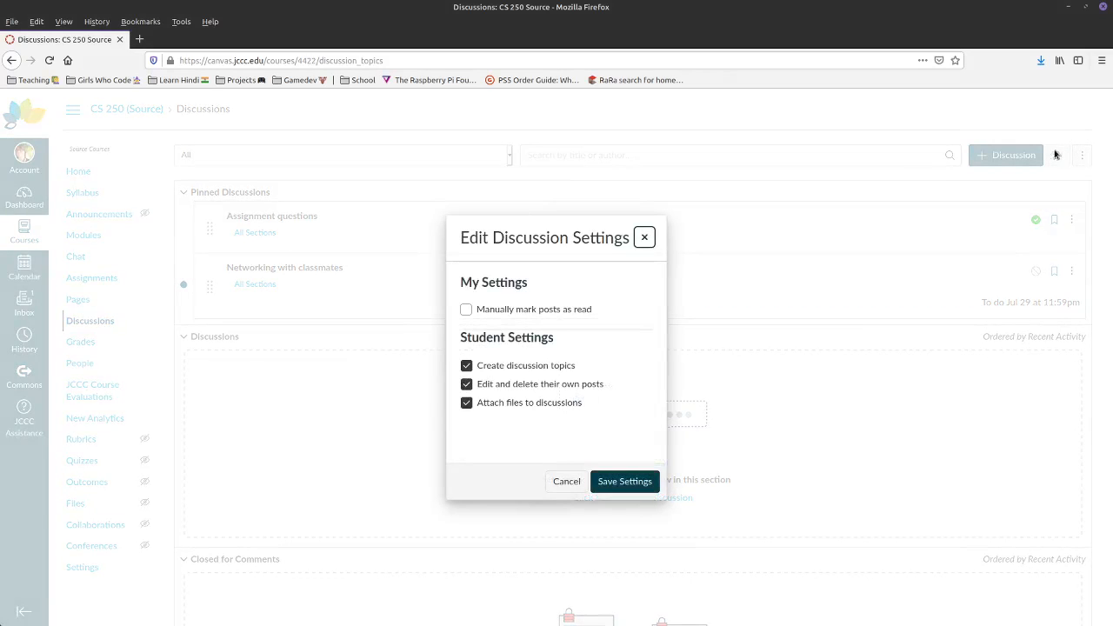
left_click(566, 481)
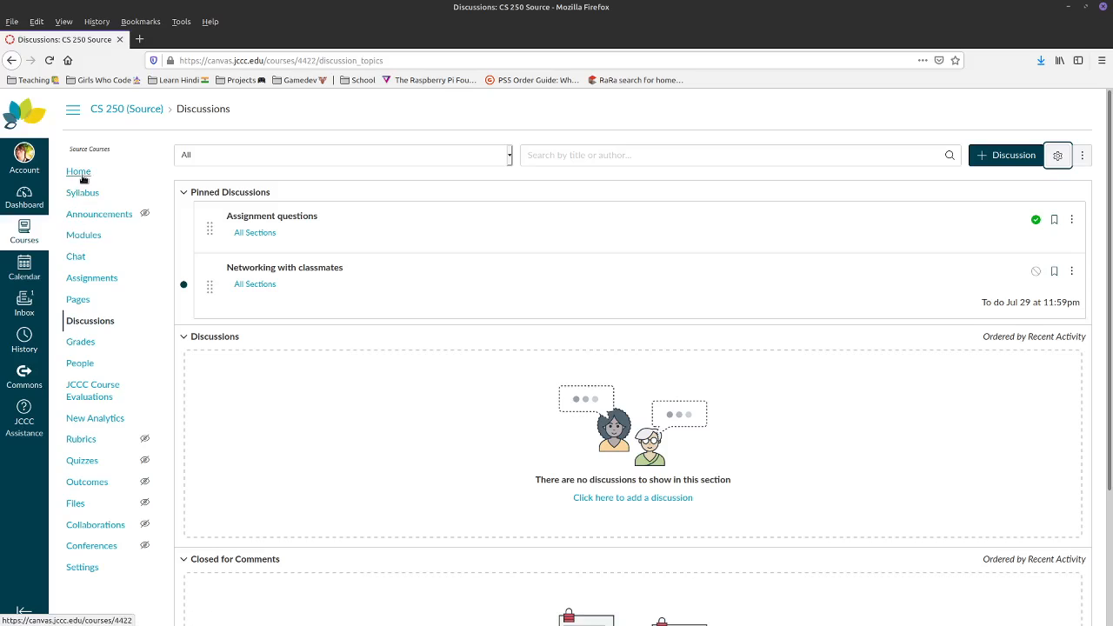
left_click(83, 567)
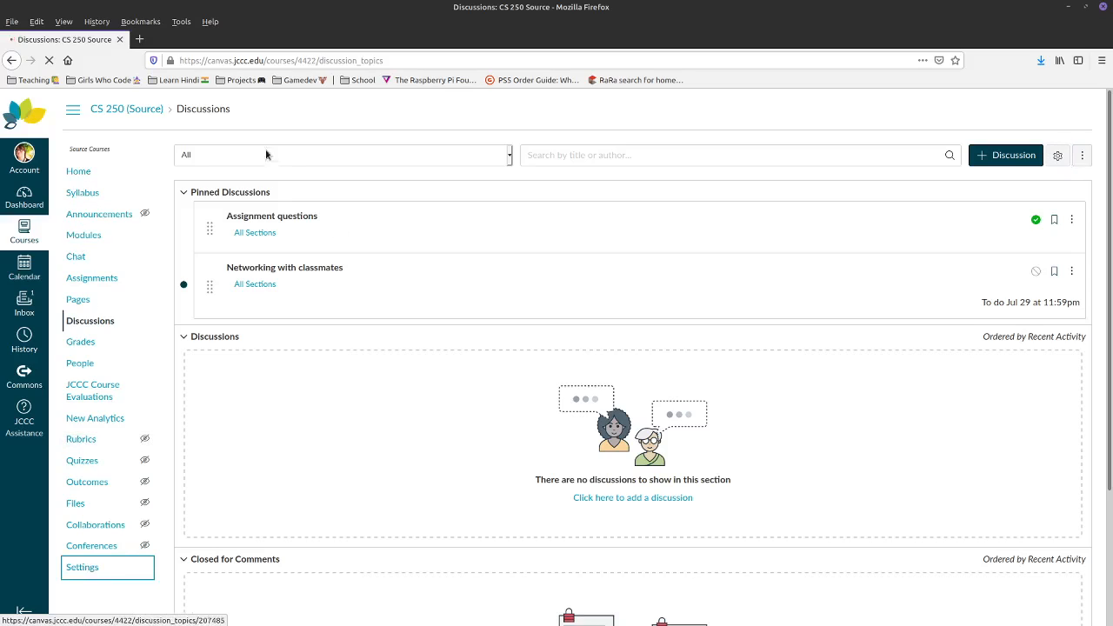
- Drag Quizzes into the visible course navigation items and save the Navigation settings
left_click(323, 154)
scroll(201, 393, "down", 5)
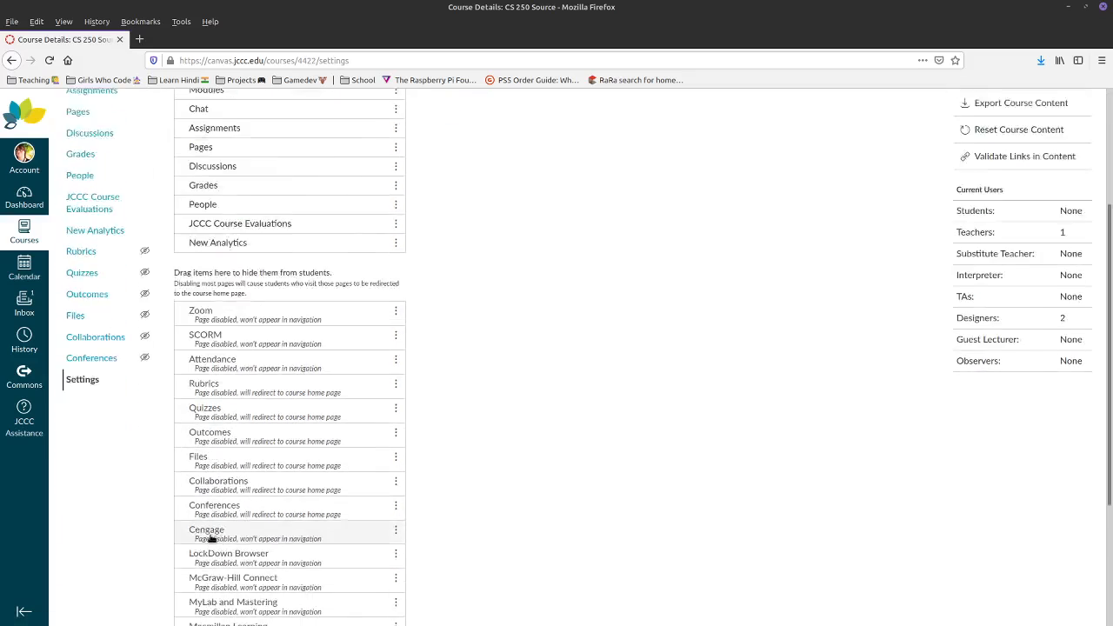
left_click_drag(200, 366, 211, 277)
scroll(193, 339, "up", 5)
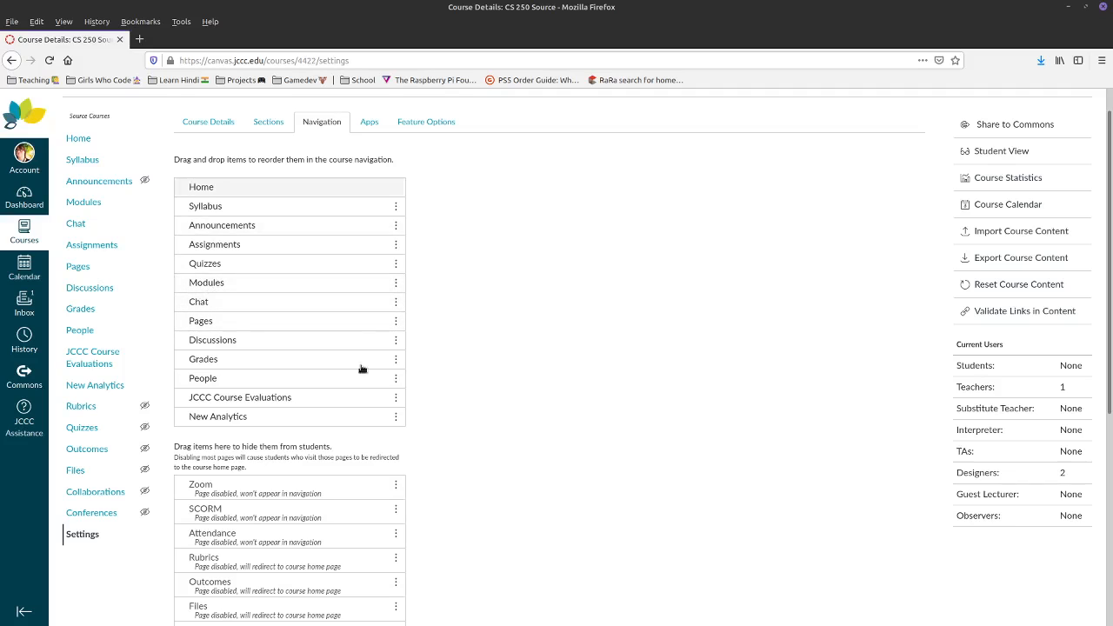
scroll(362, 368, "down", 7)
left_click(188, 587)
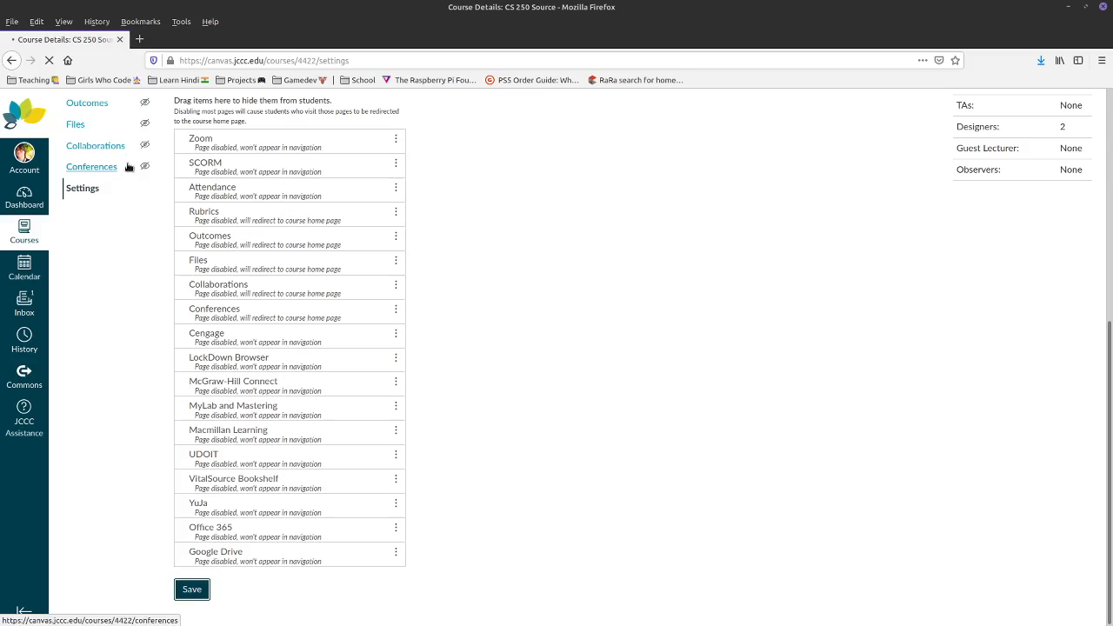
- Check the Quizzes list in Student View, then leave Student View
left_click(78, 171)
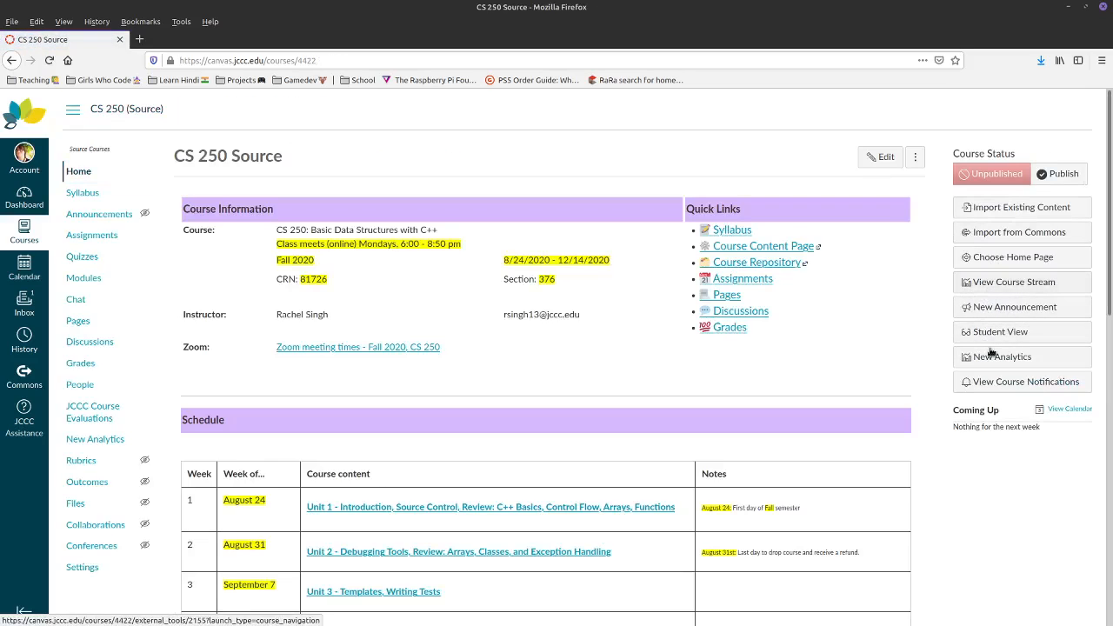
left_click(989, 334)
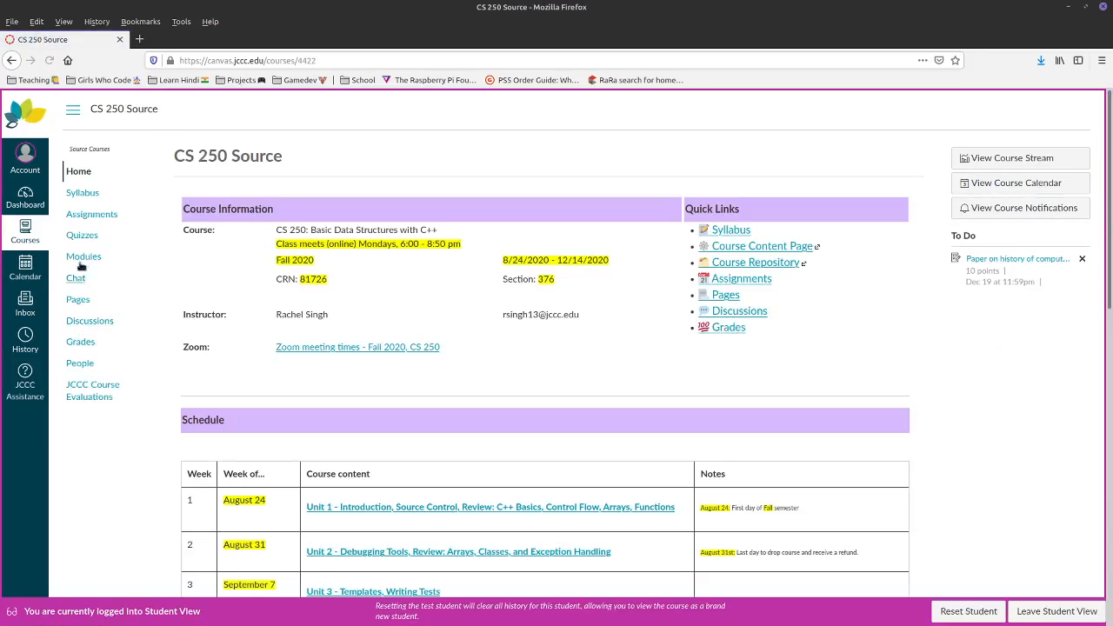
left_click(79, 237)
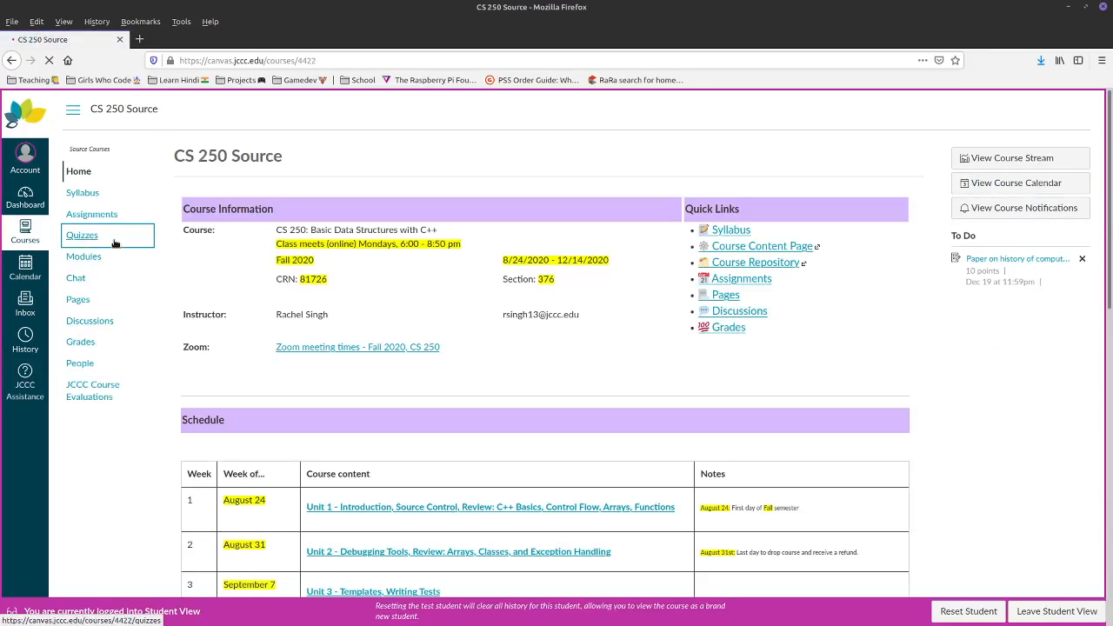
scroll(323, 247, "down", 4)
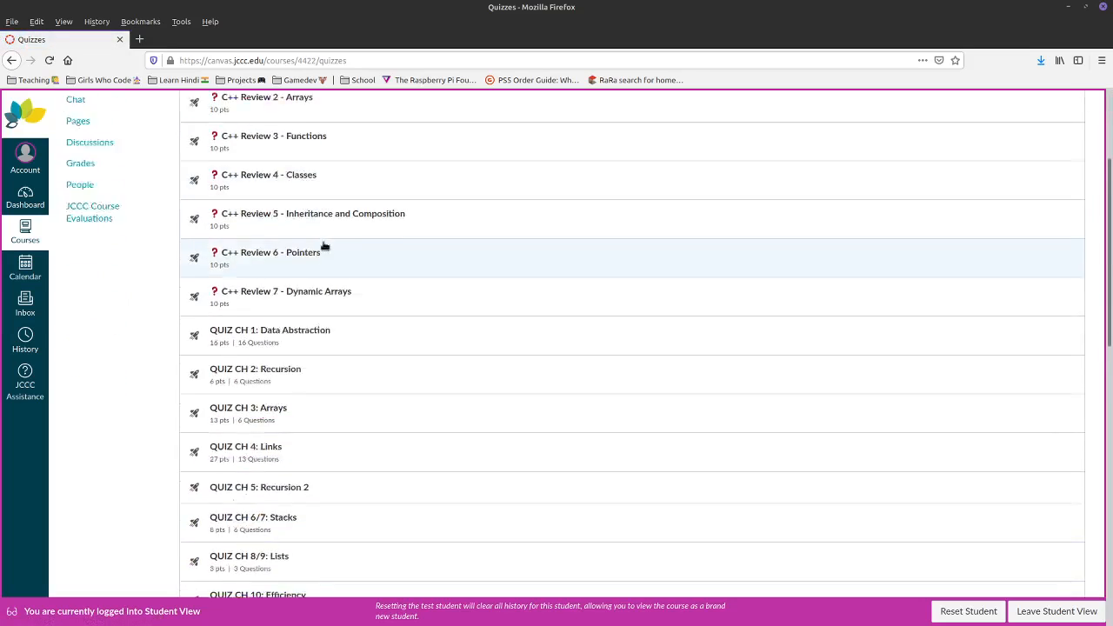
scroll(324, 247, "down", 12)
scroll(323, 249, "up", 9)
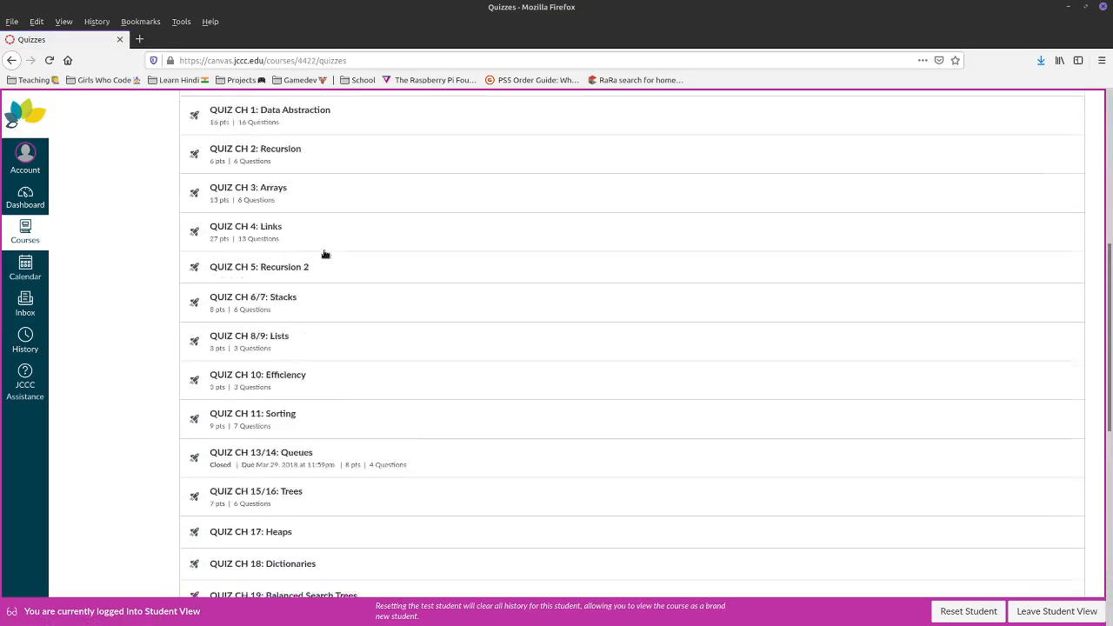
scroll(321, 254, "up", 6)
left_click(1033, 609)
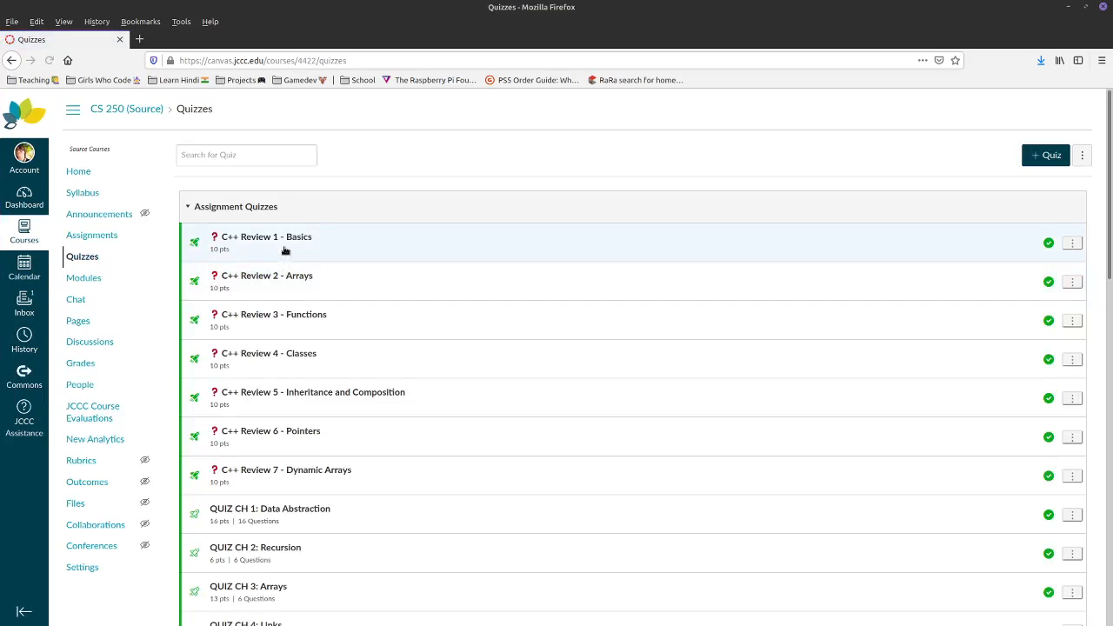
- Open the QUIZ CH 1: Data Abstraction edit page and review Quiz Type options, leaving Graded Quiz
scroll(287, 254, "down", 5)
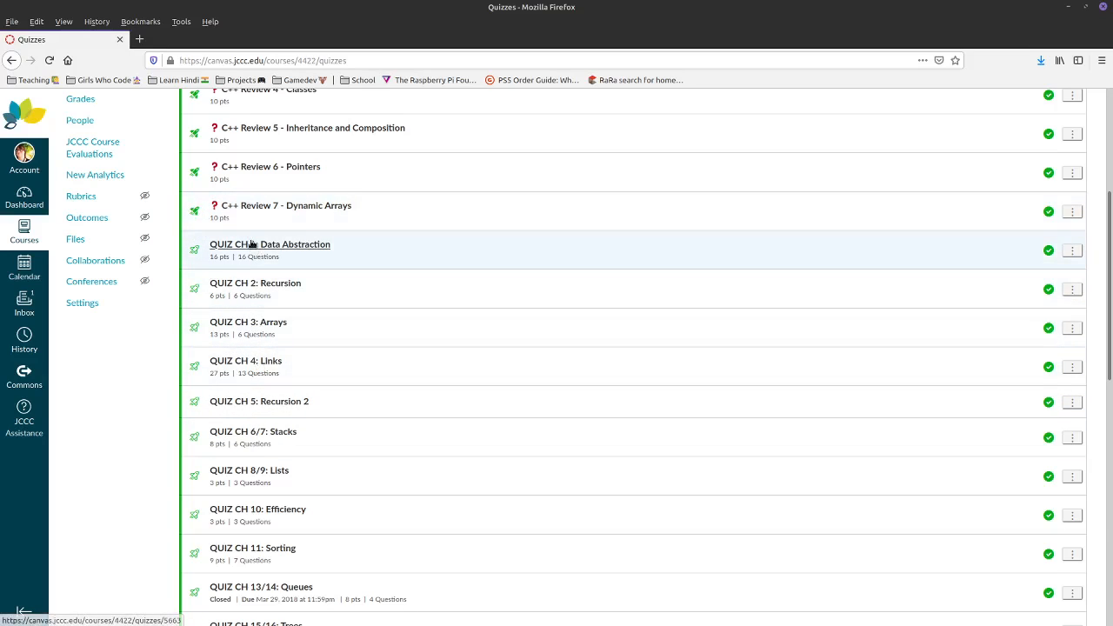
left_click(267, 263)
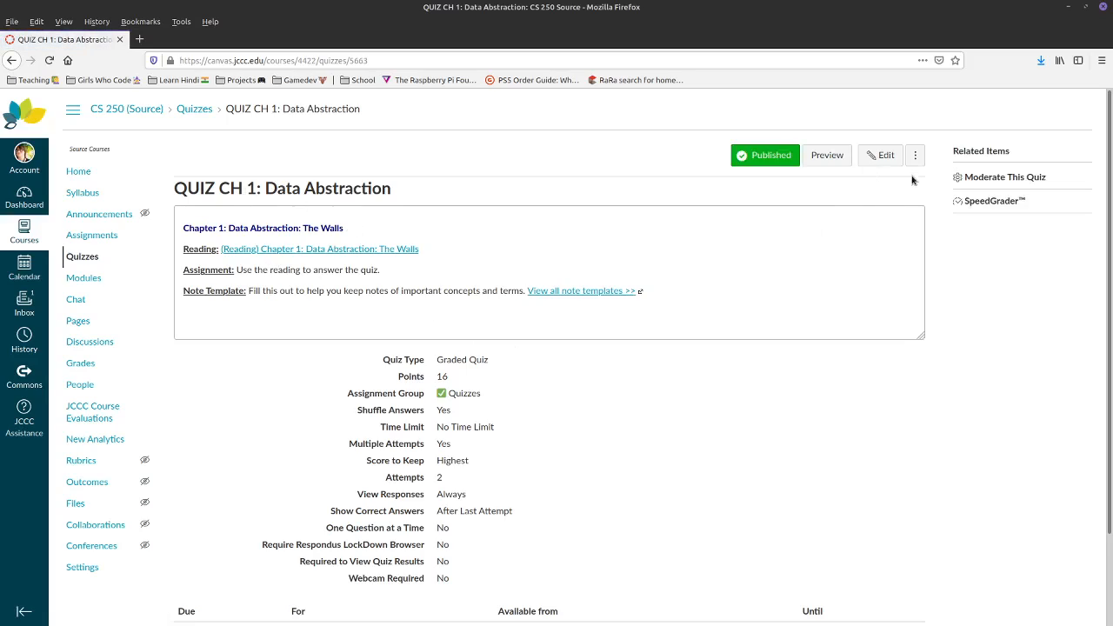
left_click(880, 155)
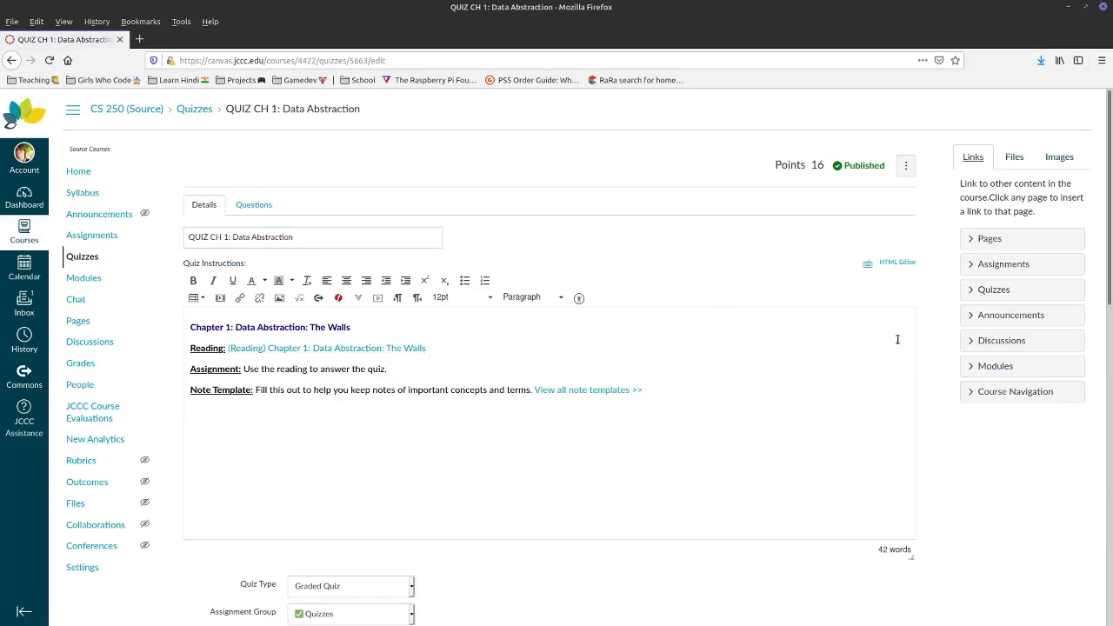
scroll(335, 487, "down", 5)
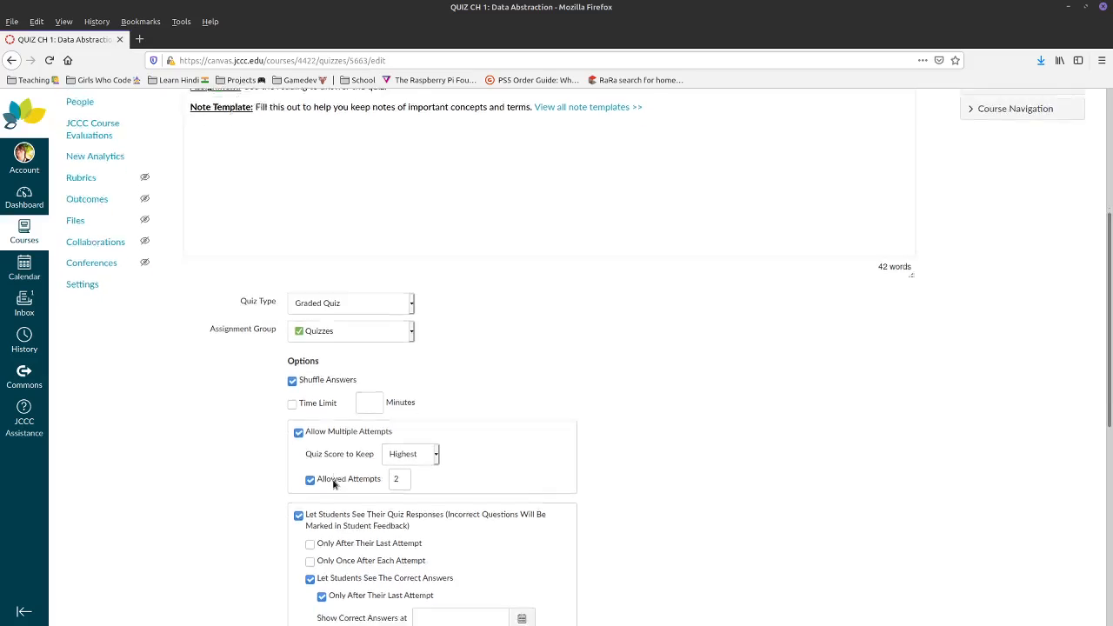
scroll(423, 452, "up", 6)
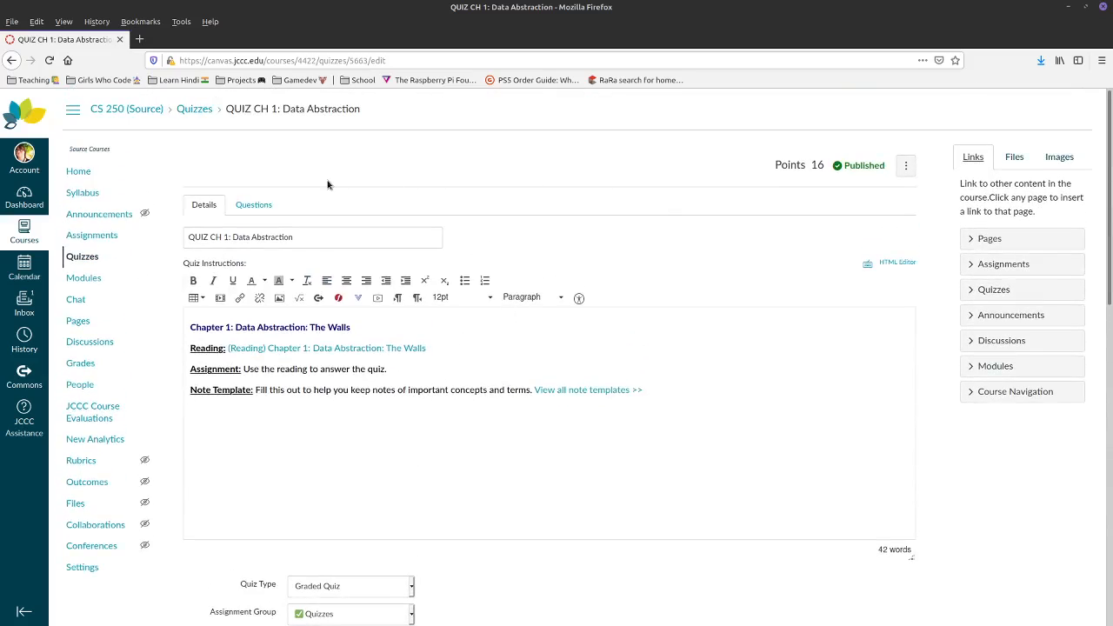
scroll(328, 184, "down", 4)
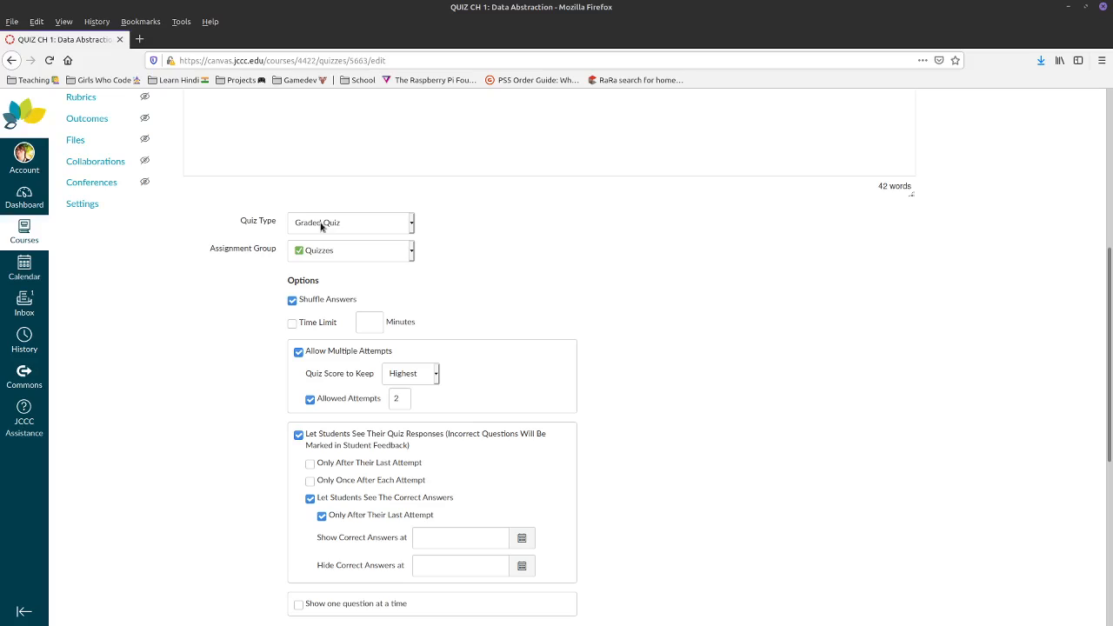
left_click(321, 226)
key("Escape")
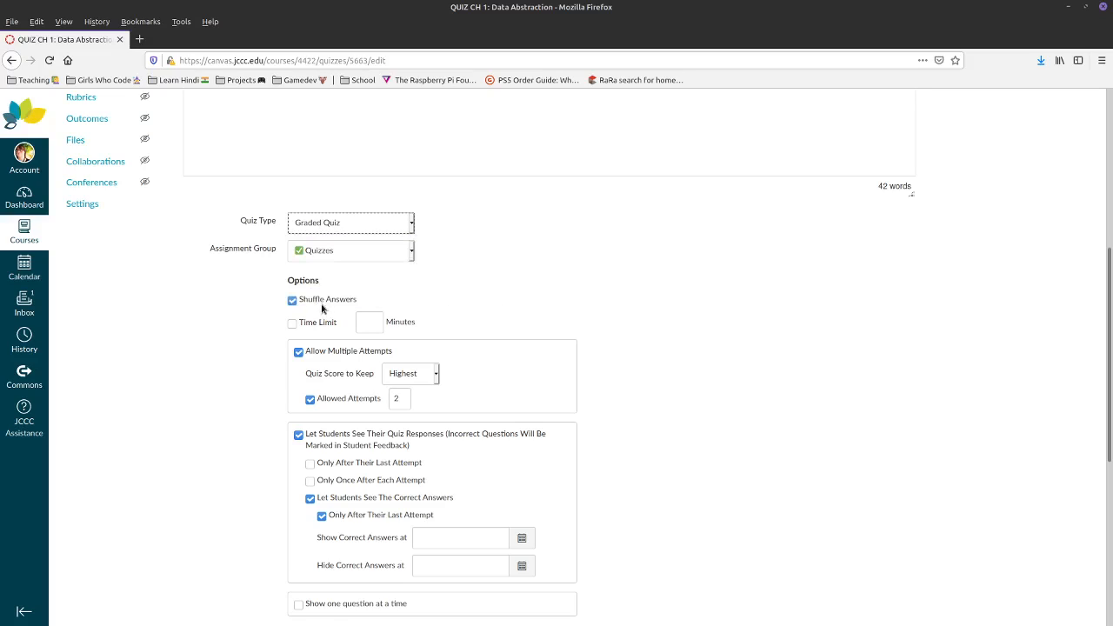
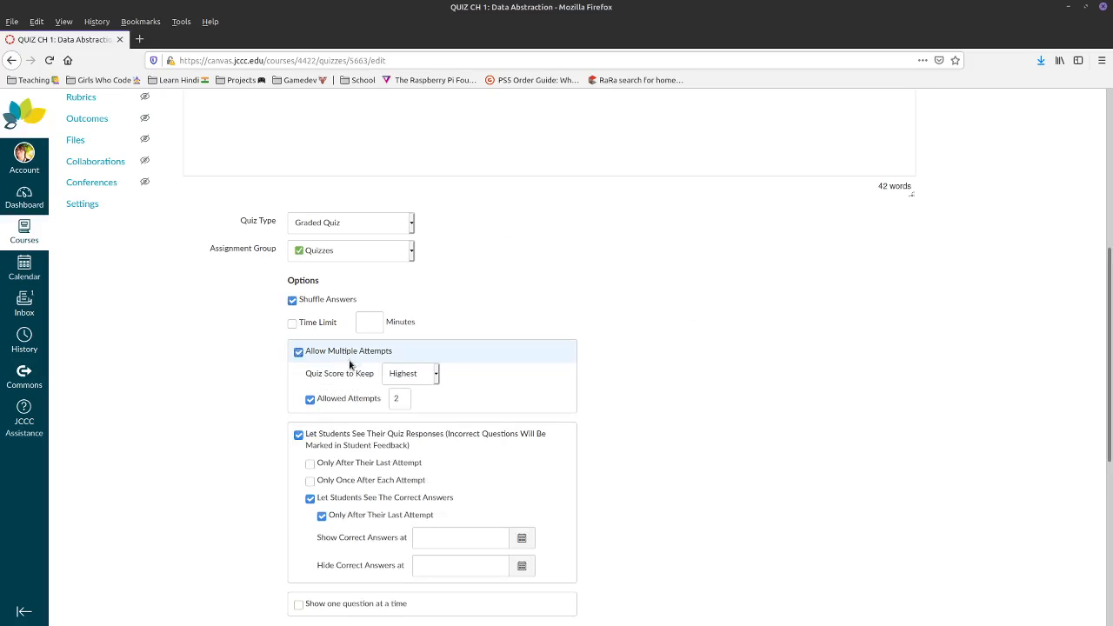
- Keep Highest as the quiz score to keep and leave the correct-answers date unset
left_click(406, 374)
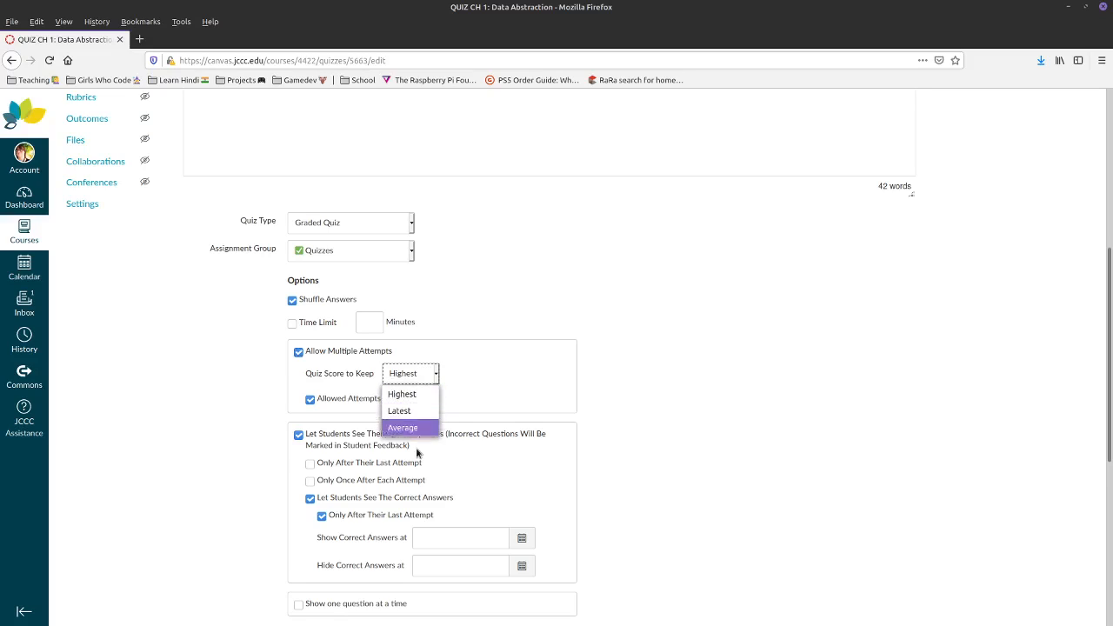
left_click(638, 315)
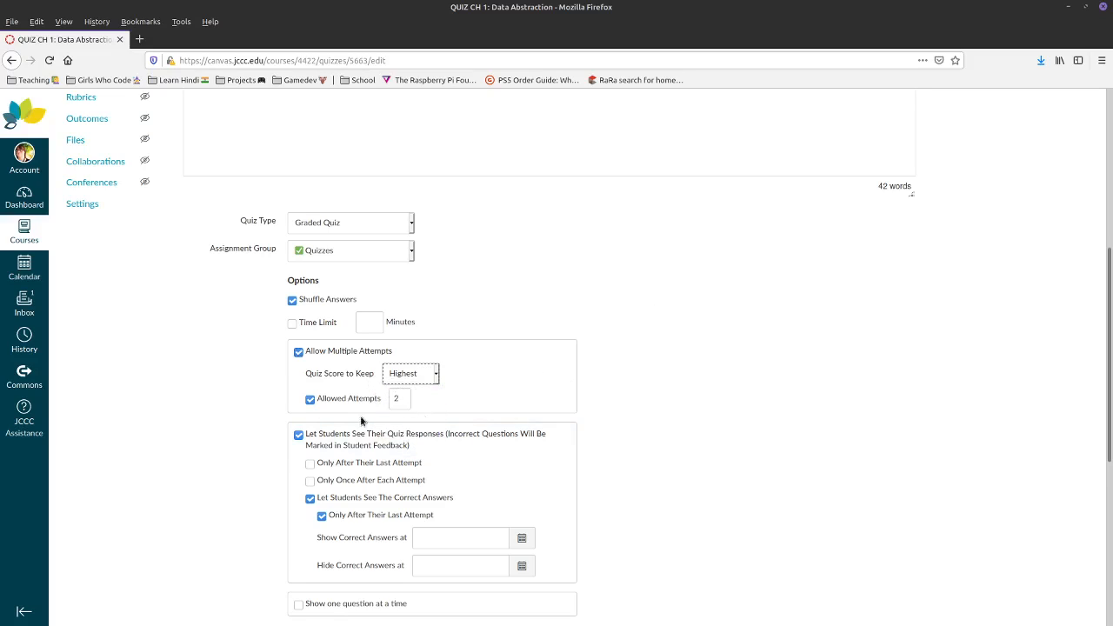
scroll(604, 489, "down", 3)
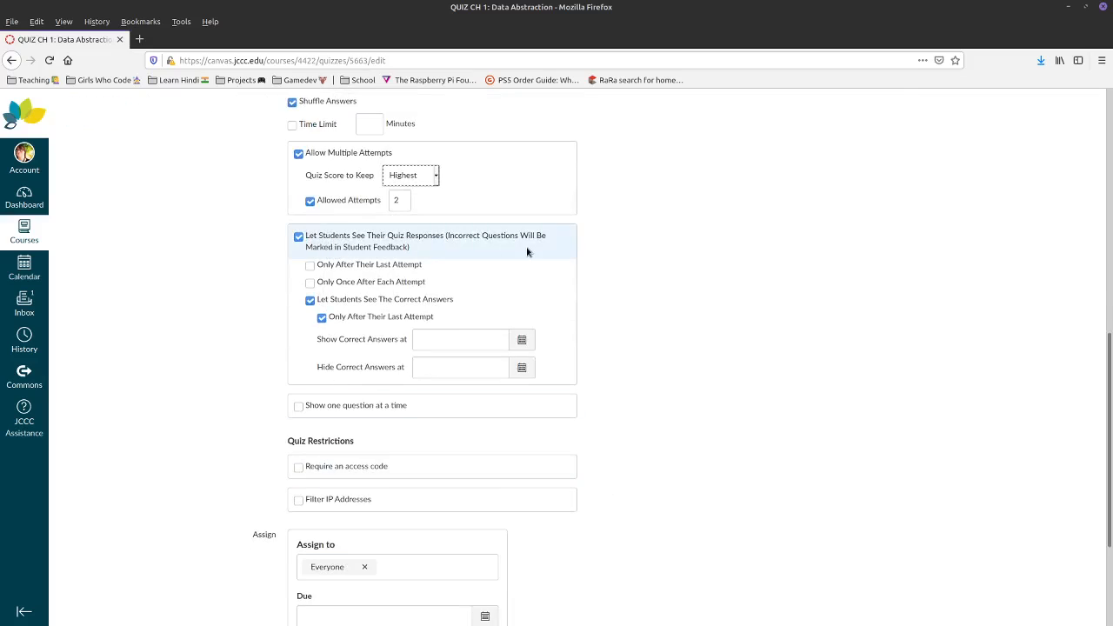
left_click(502, 341)
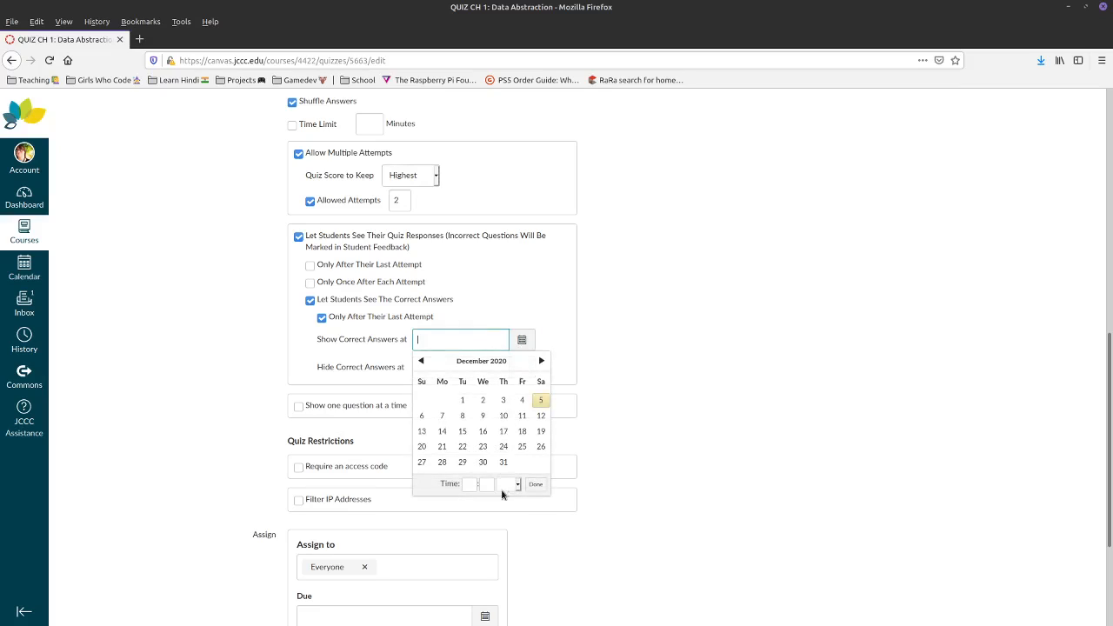
left_click(640, 371)
- Leave 'Show one question at a time' turned off after toggling it on and back
left_click(297, 407)
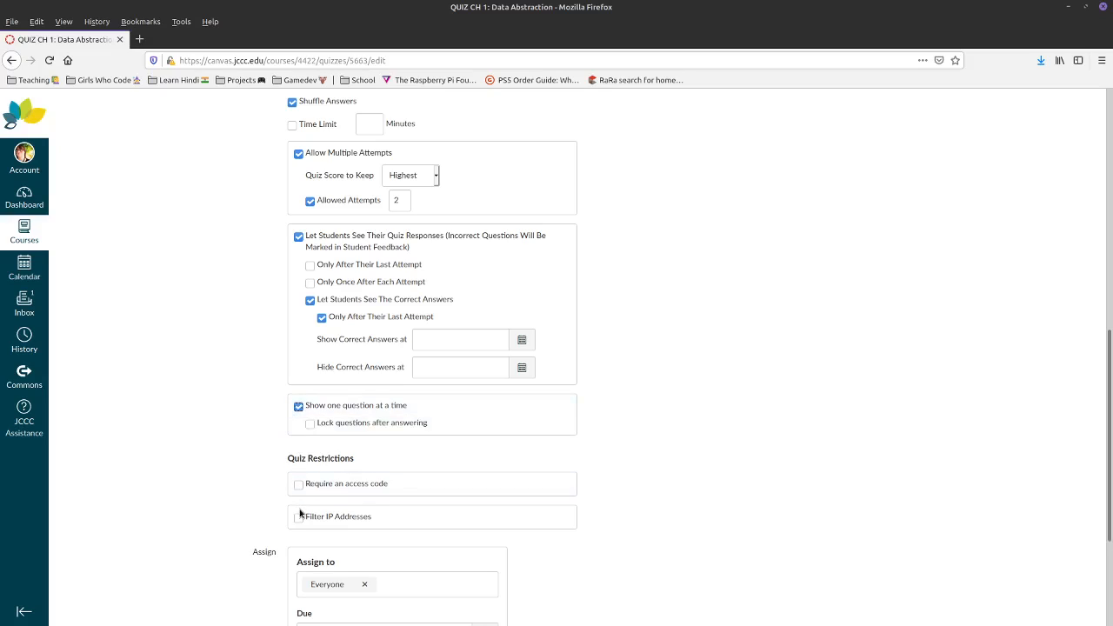
left_click(298, 408)
scroll(435, 435, "down", 4)
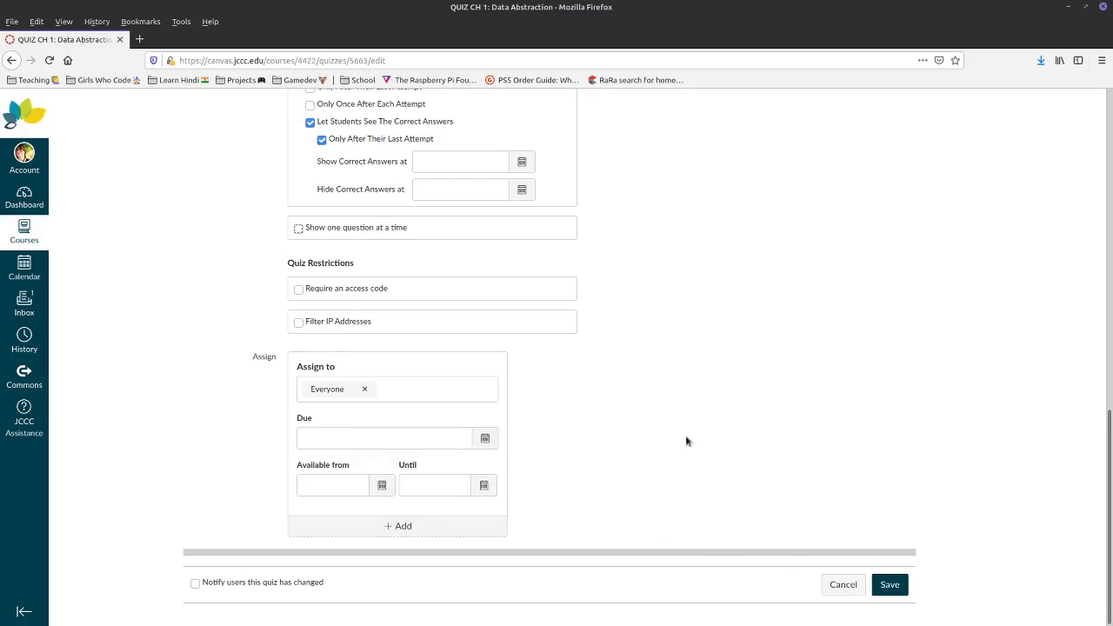
scroll(621, 434, "up", 5)
scroll(745, 487, "down", 2)
- Save the Data Abstraction quiz settings, then reopen the quiz to its Questions list
left_click(885, 587)
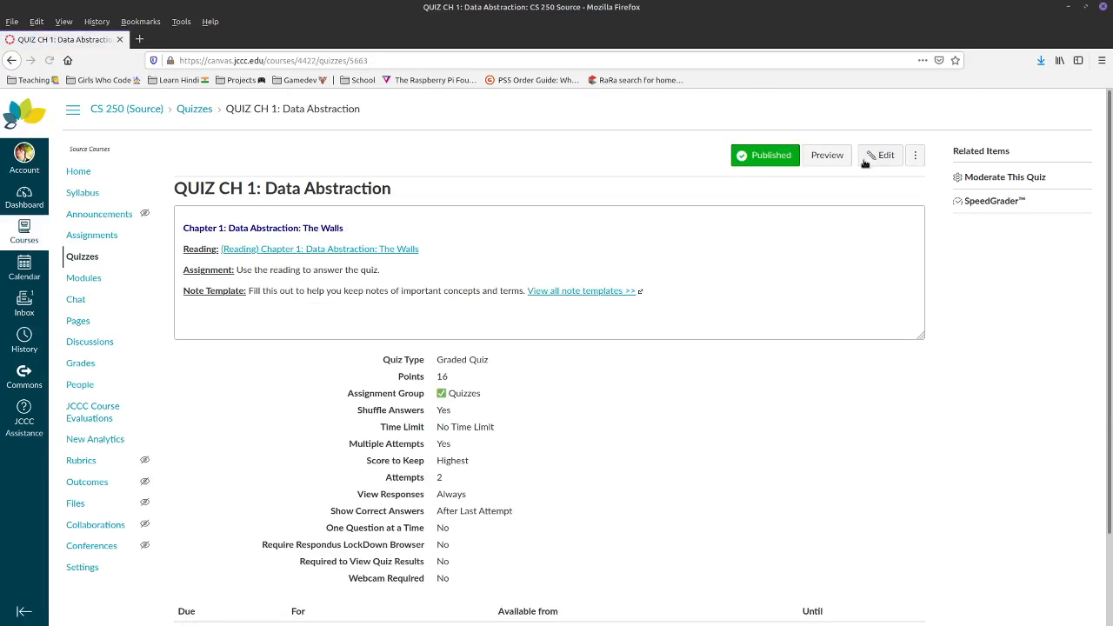
left_click(880, 155)
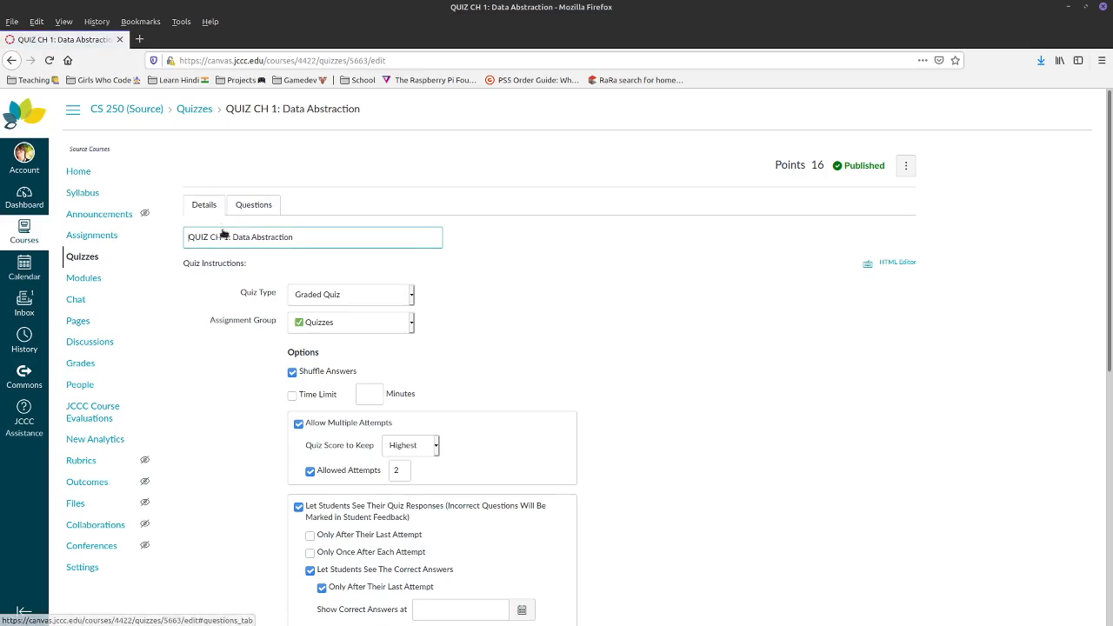
left_click(256, 205)
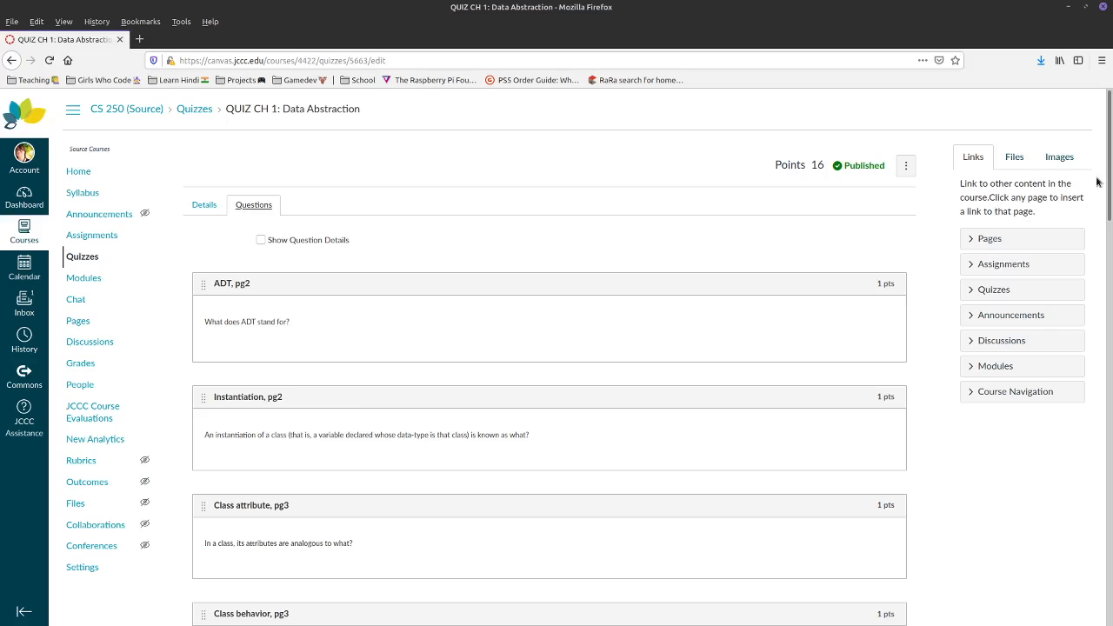
- Restore the Firefox window from full size and resize it to a narrower width
left_click_drag(1110, 174, 1094, 597)
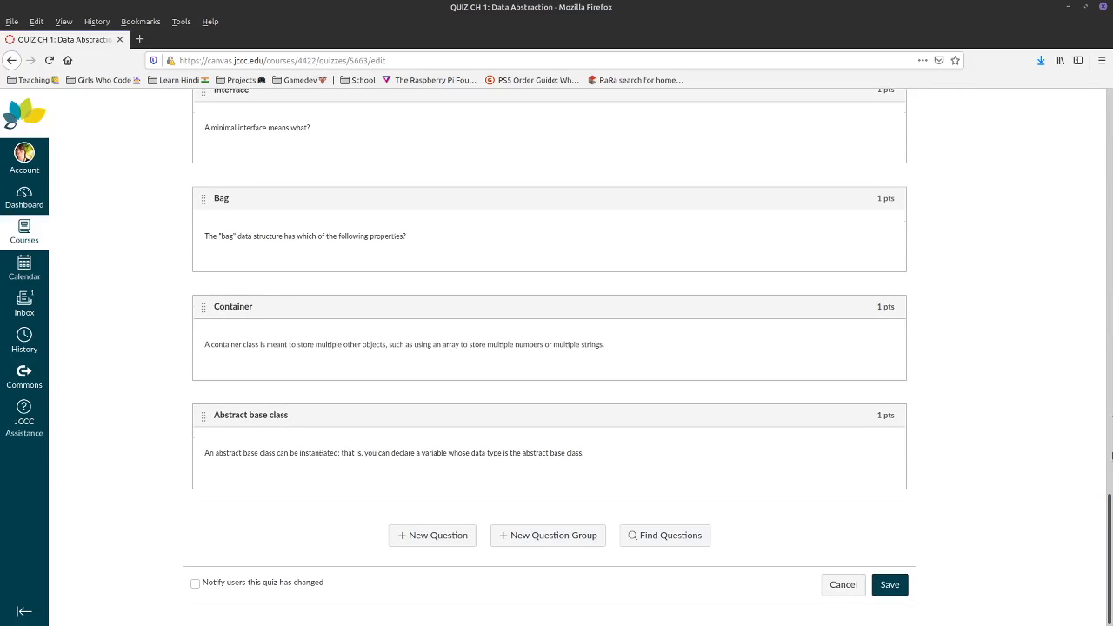
left_click_drag(1111, 456, 874, 7)
left_click(1086, 7)
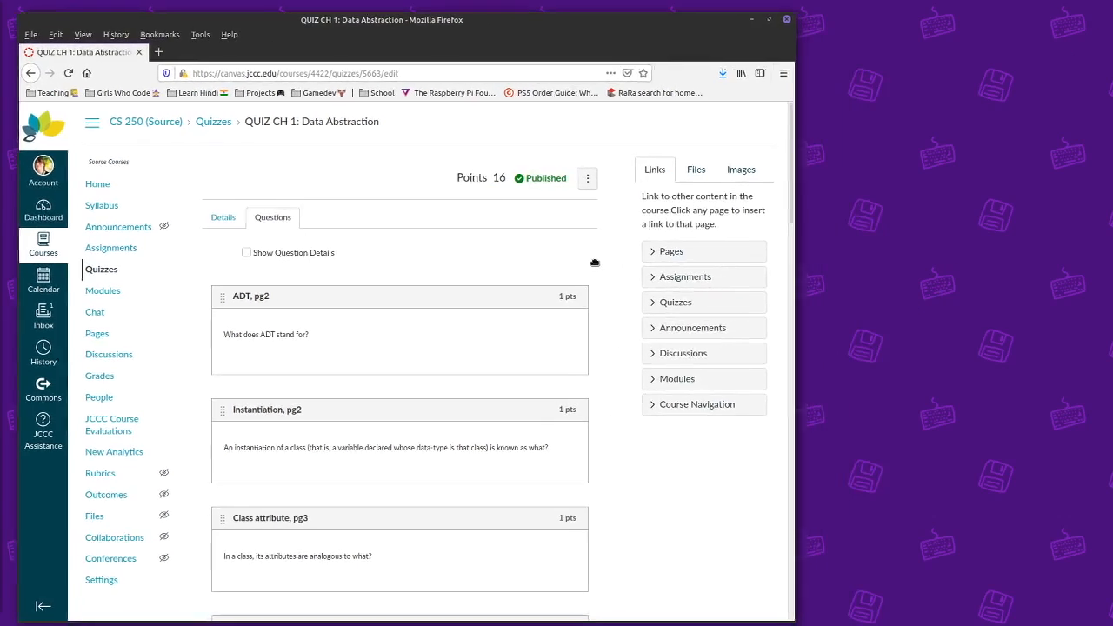
left_click_drag(595, 262, 578, 252)
left_click_drag(642, 301, 494, 299)
scroll(586, 328, "down", 20)
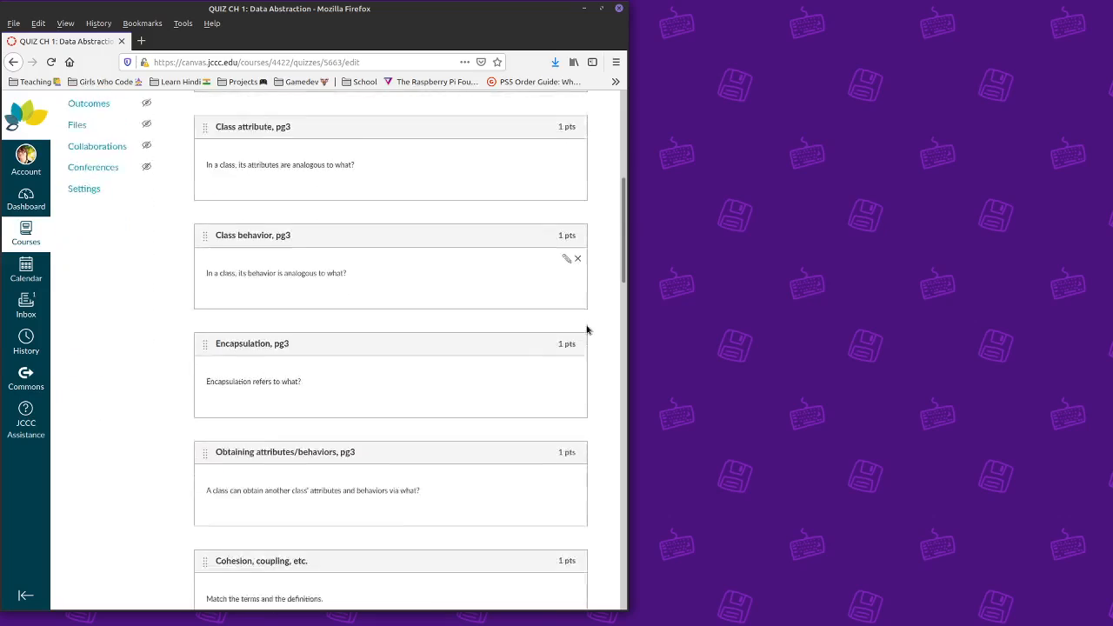
scroll(633, 487, "down", 2)
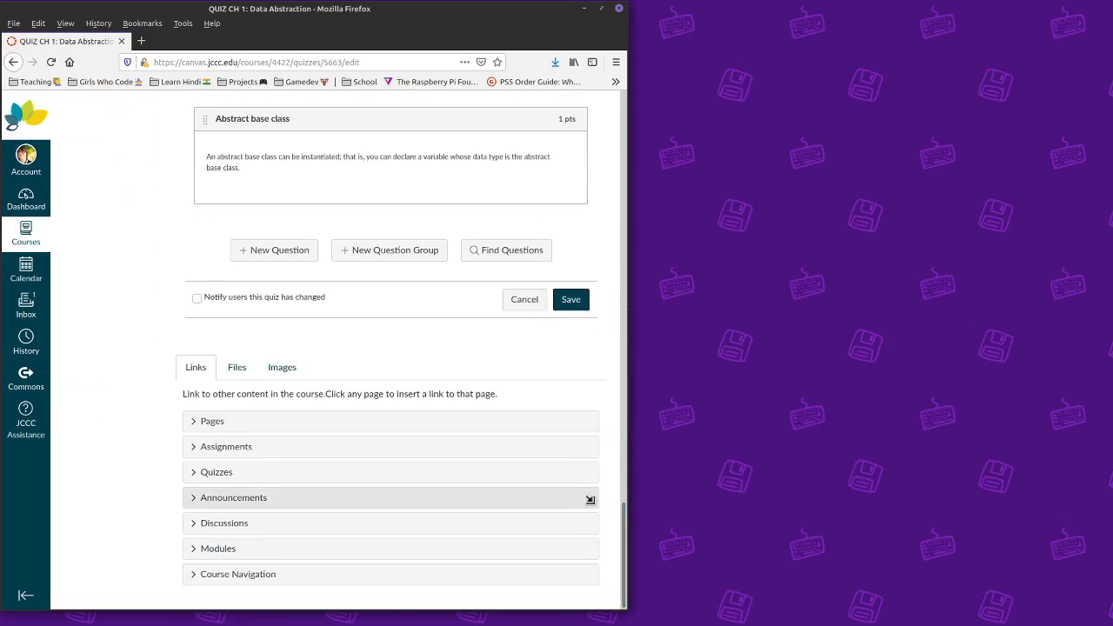
left_click_drag(628, 519, 659, 514)
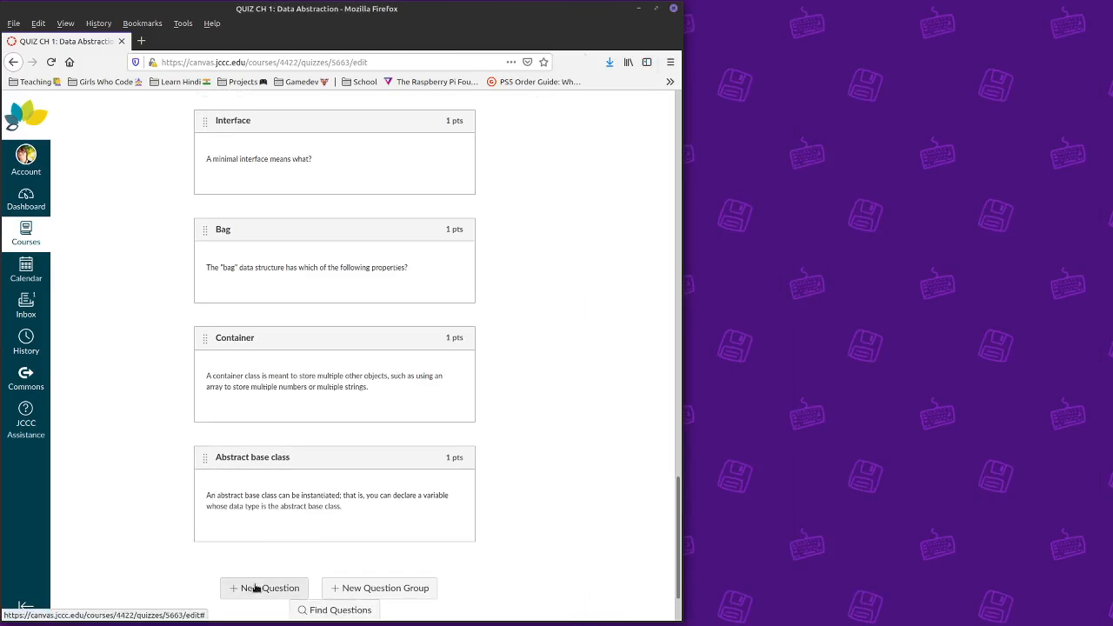
left_click_drag(577, 571, 782, 553)
- Add a new Multiple Choice question asking 'Does pineapple go on pizza?'
left_click(313, 534)
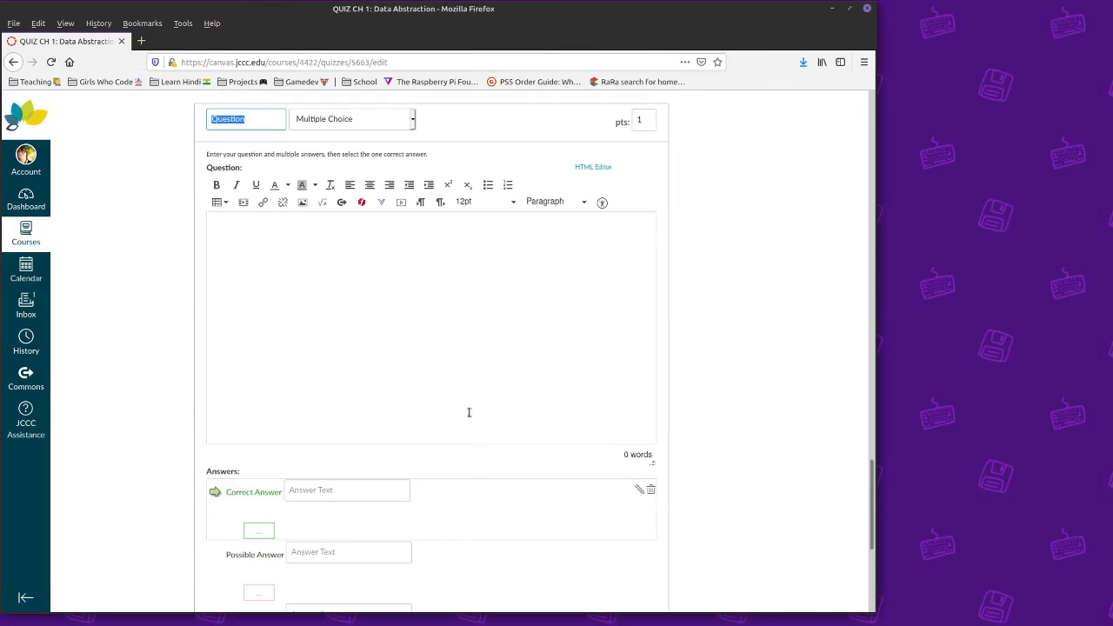
left_click(317, 122)
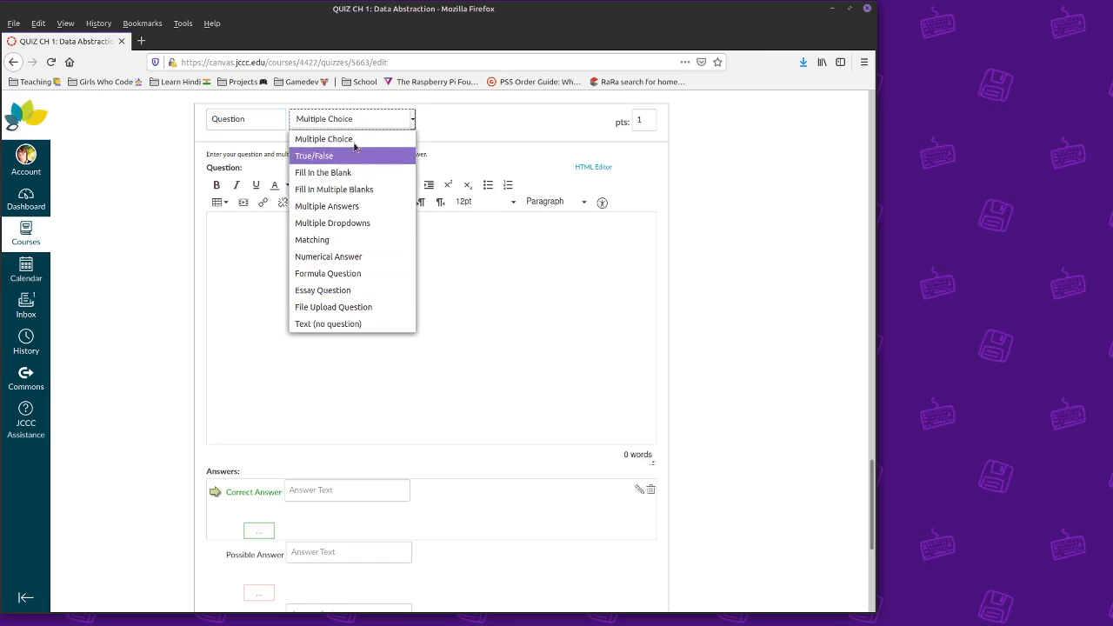
left_click(354, 140)
left_click(332, 342)
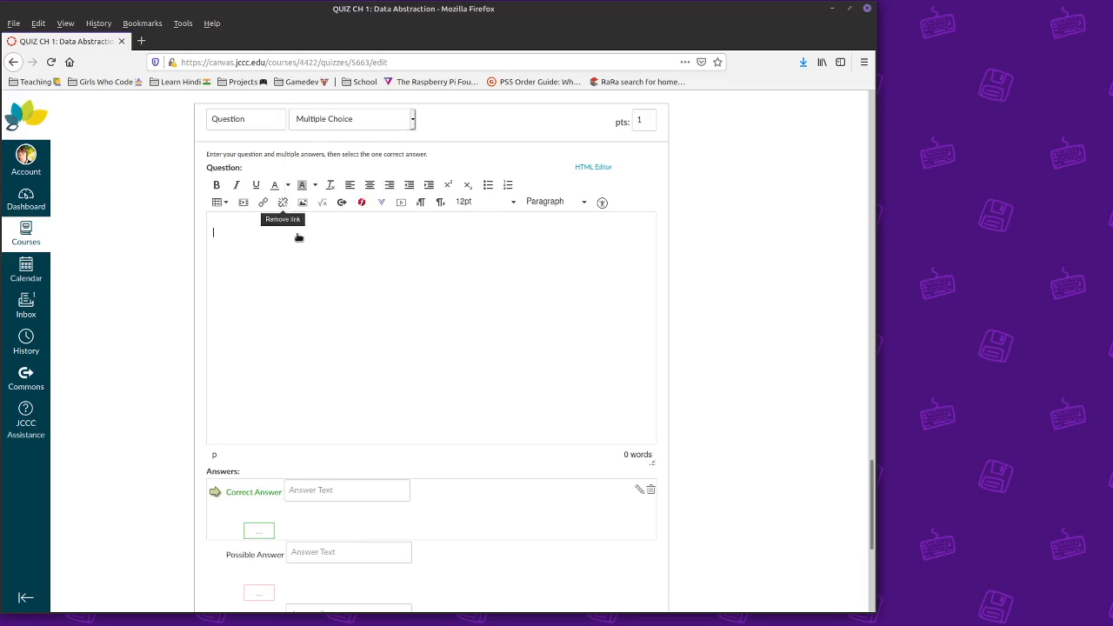
left_click(252, 120)
left_click(214, 119)
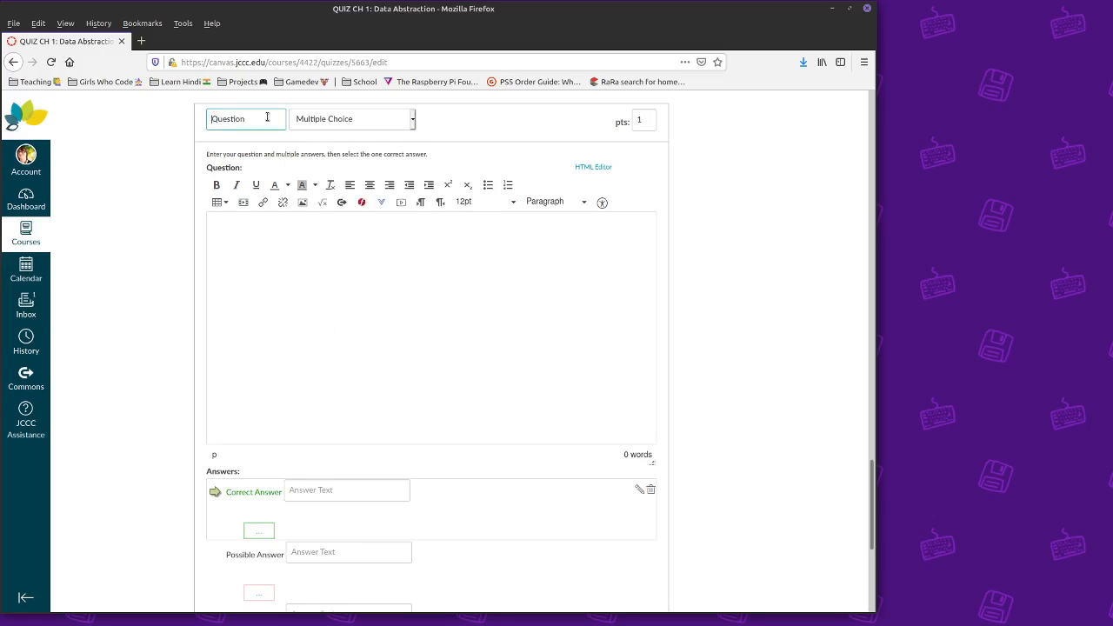
double_click(213, 112)
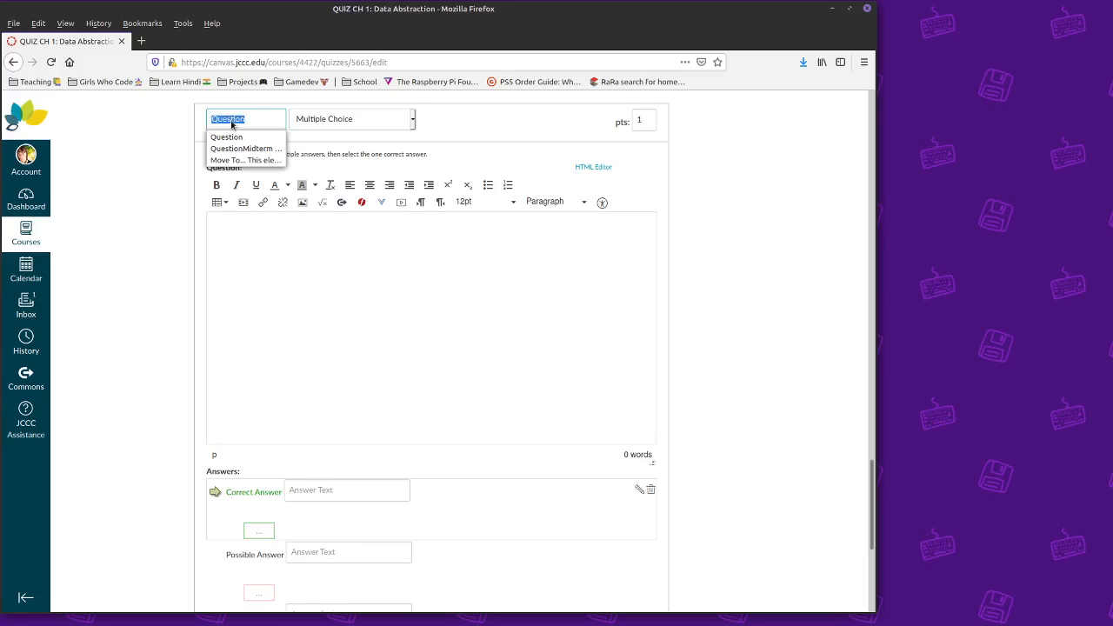
left_click(401, 332)
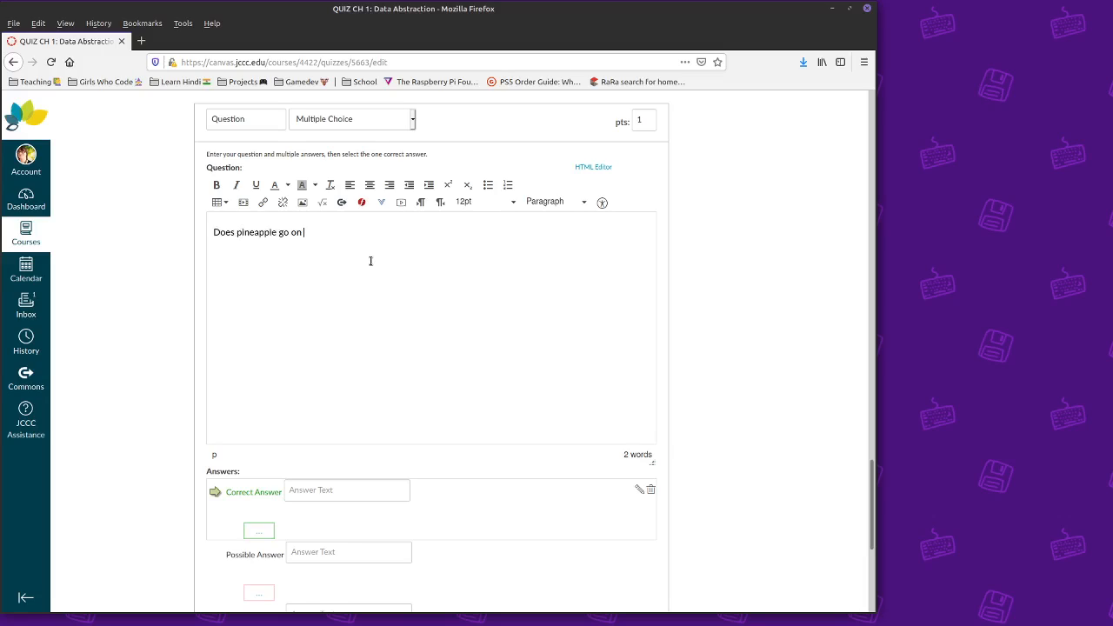
- Enter Yes as the correct answer, No and Sometimes as alternatives, and remove the empty fourth option
left_click(319, 491)
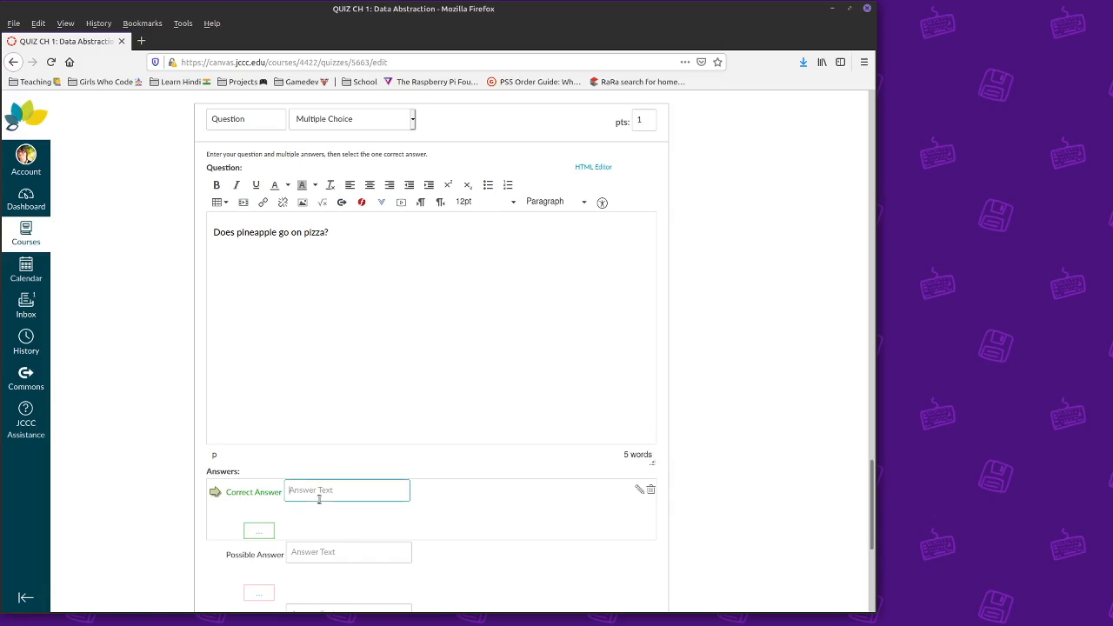
type("Yes")
left_click(341, 551)
type("No")
scroll(609, 513, "down", 2)
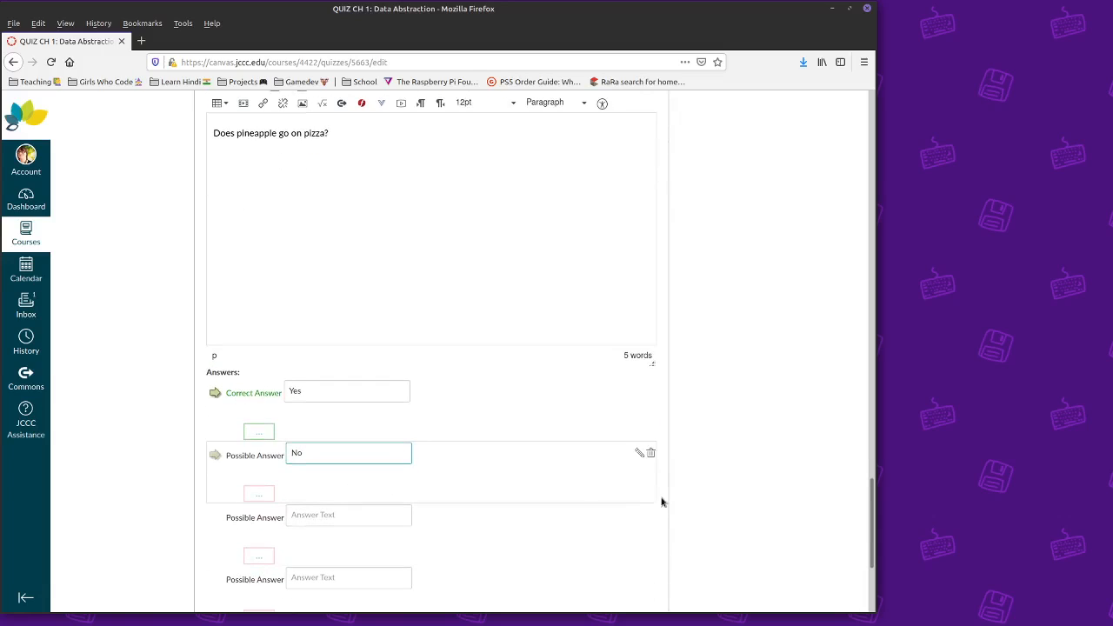
left_click(398, 509)
type("Sometimes")
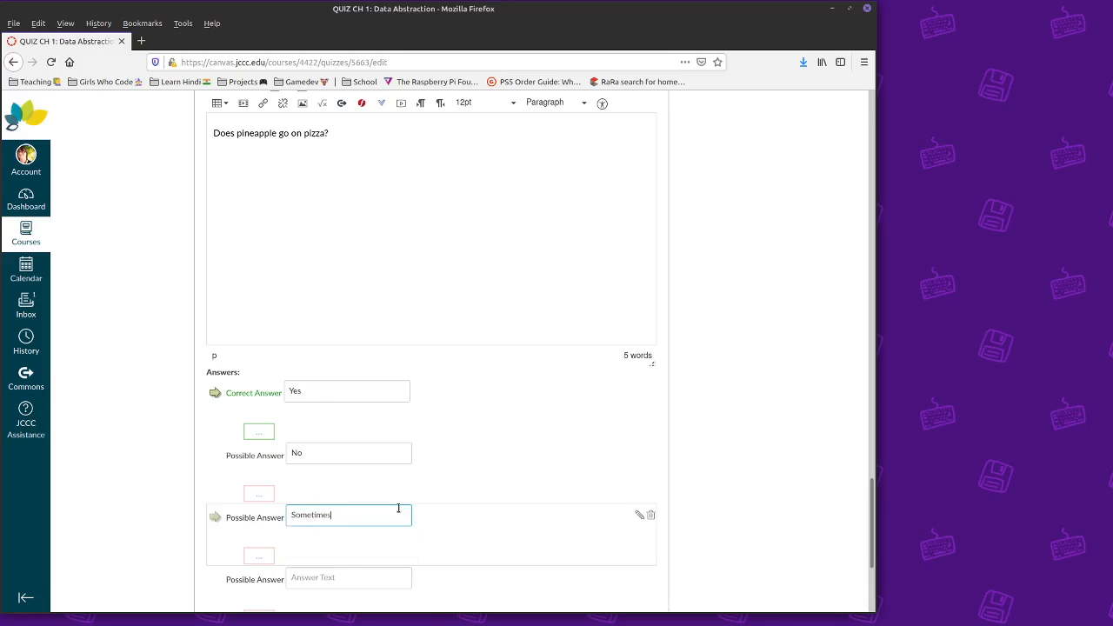
left_click(648, 577)
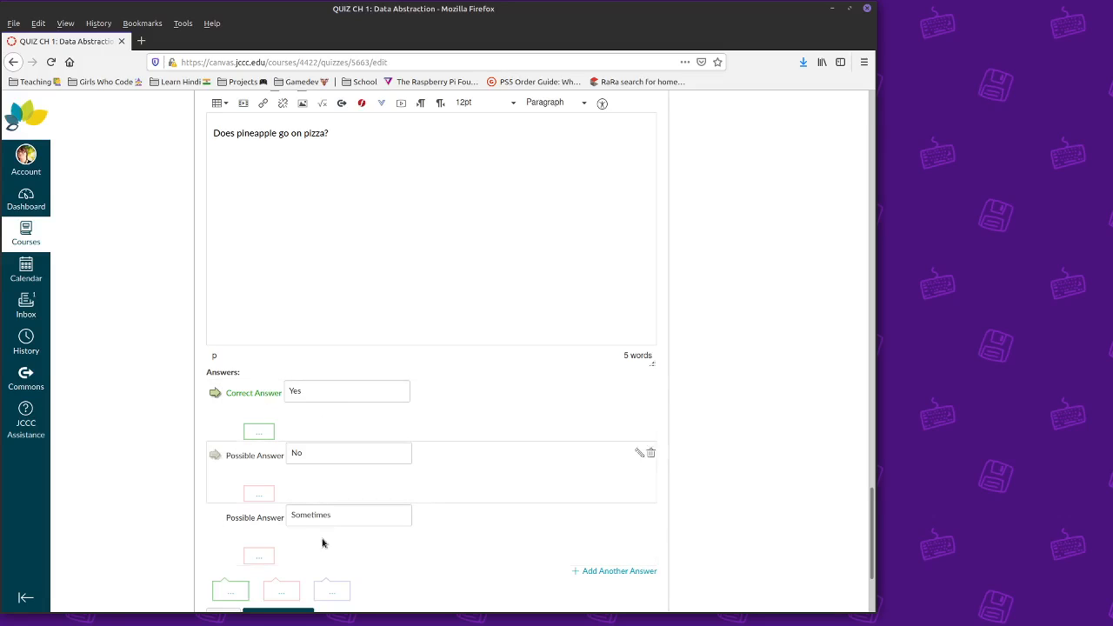
scroll(411, 415, "down", 3)
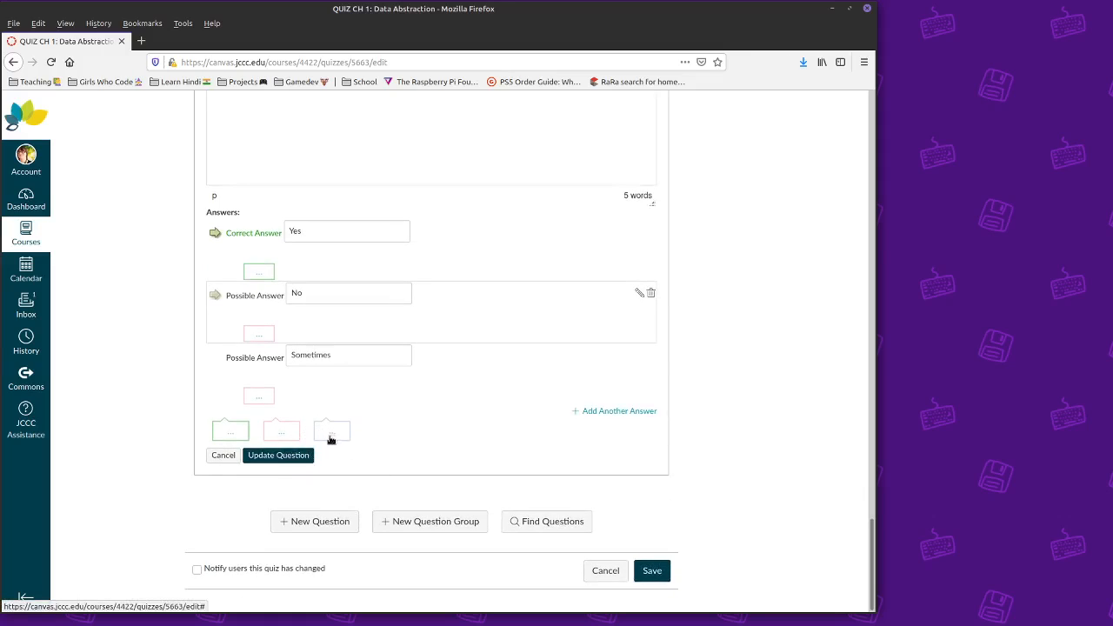
- Attach a wrong-answer comment to the pineapple question
left_click(231, 435)
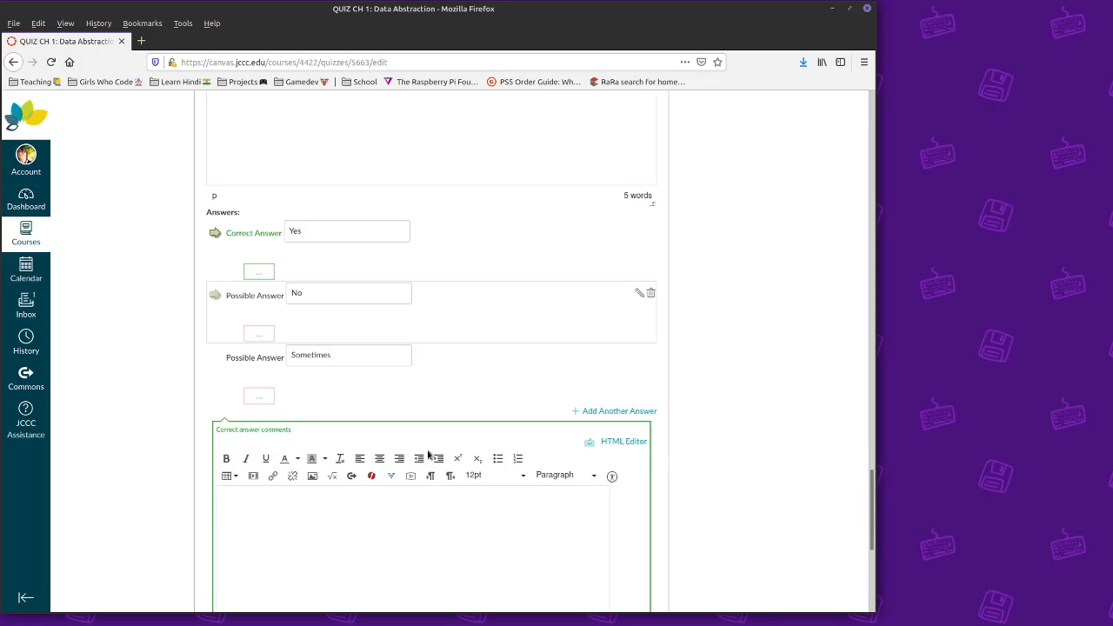
scroll(573, 470, "down", 3)
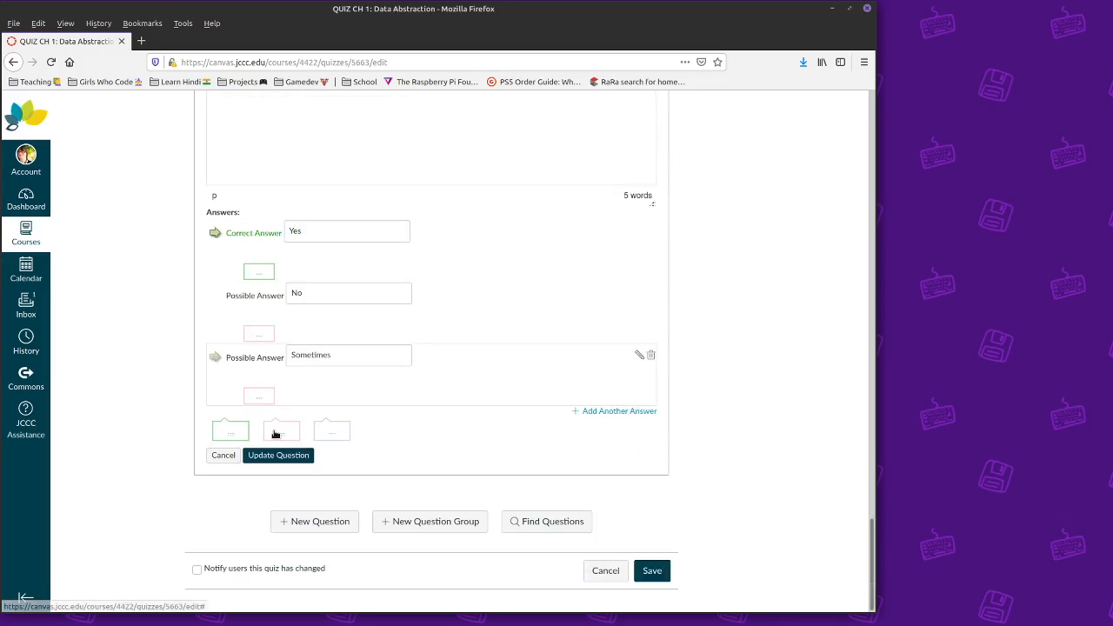
left_click(273, 433)
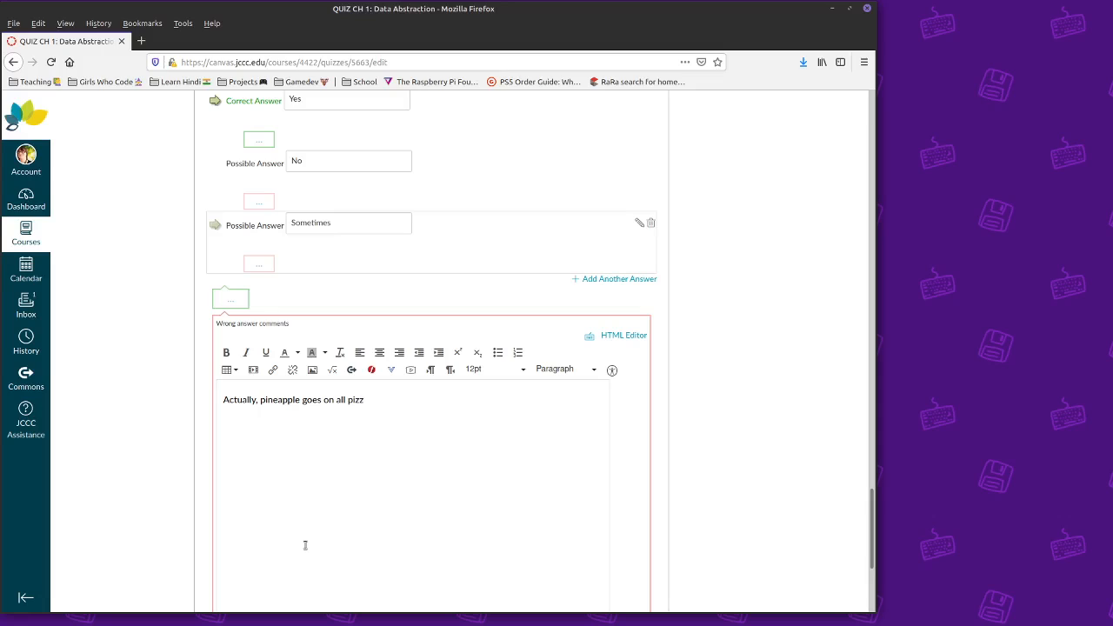
scroll(464, 527, "down", 2)
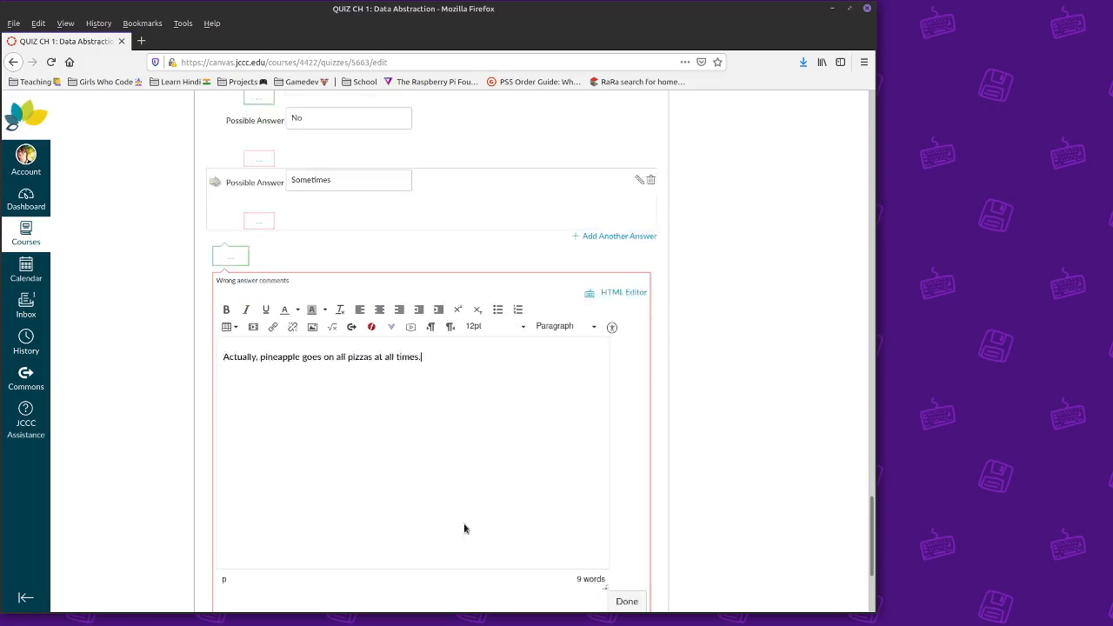
left_click(626, 513)
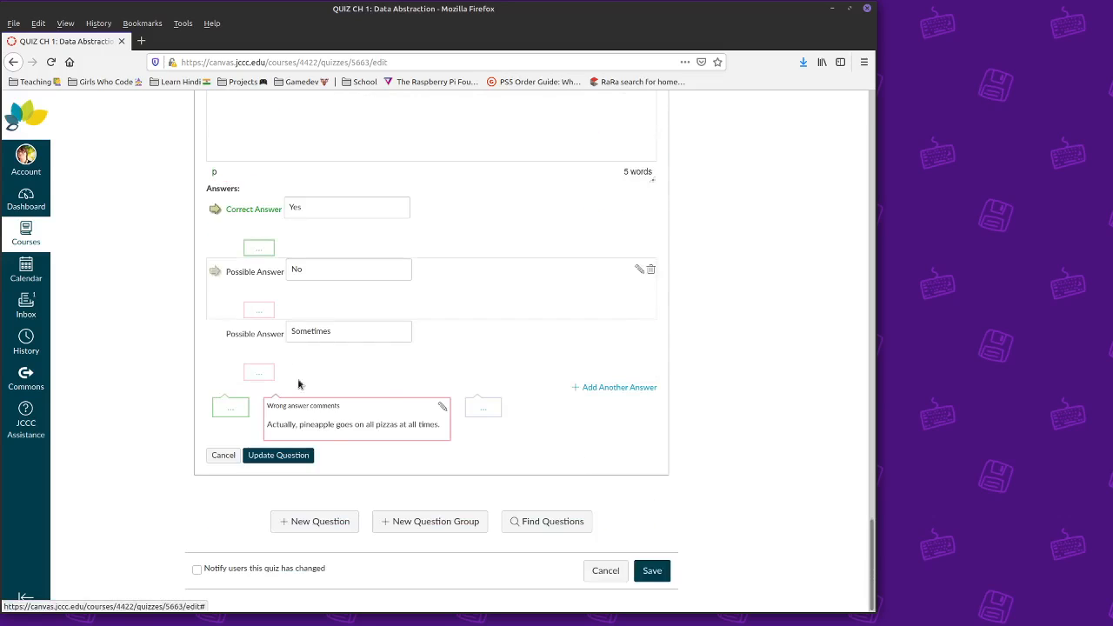
- Add a general answer comment about the history of pineapple on pizza and finish the question
left_click(486, 411)
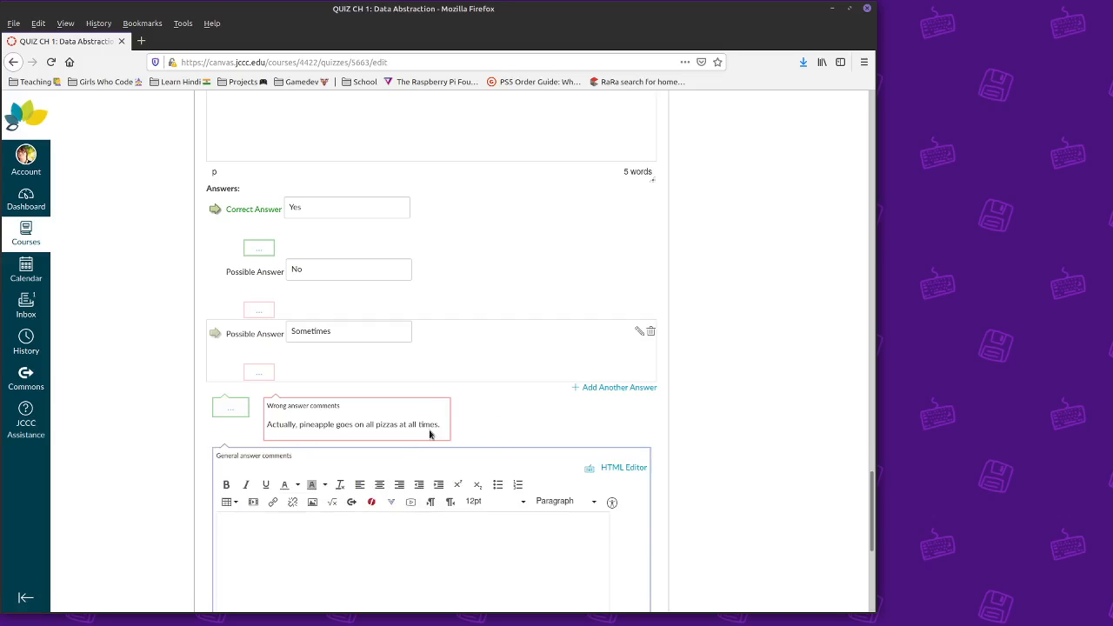
scroll(299, 408, "down", 3)
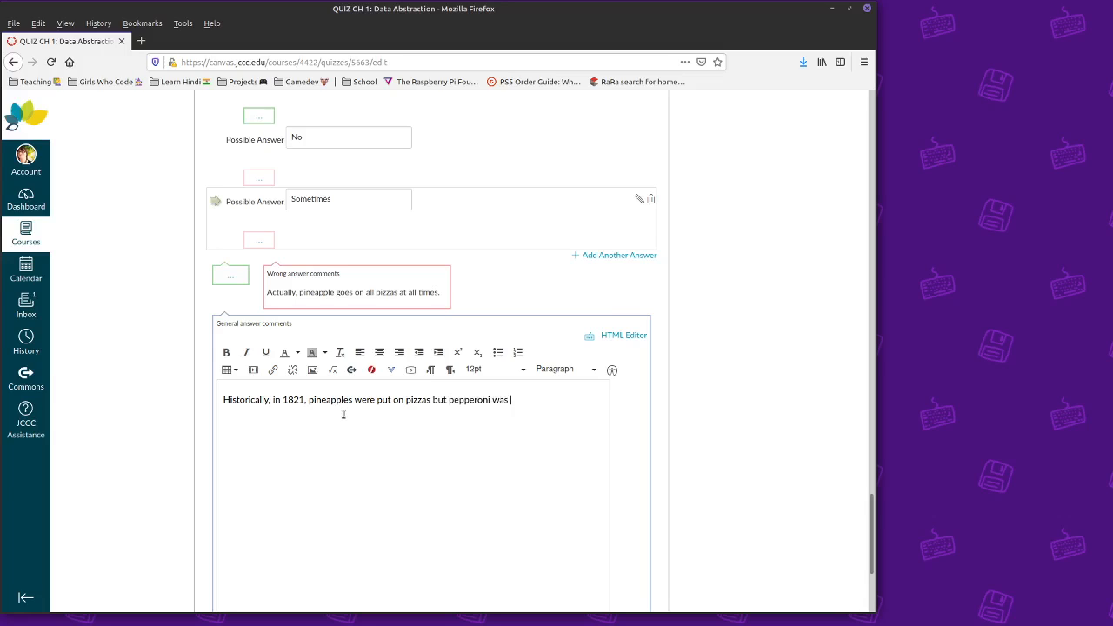
scroll(438, 423, "down", 2)
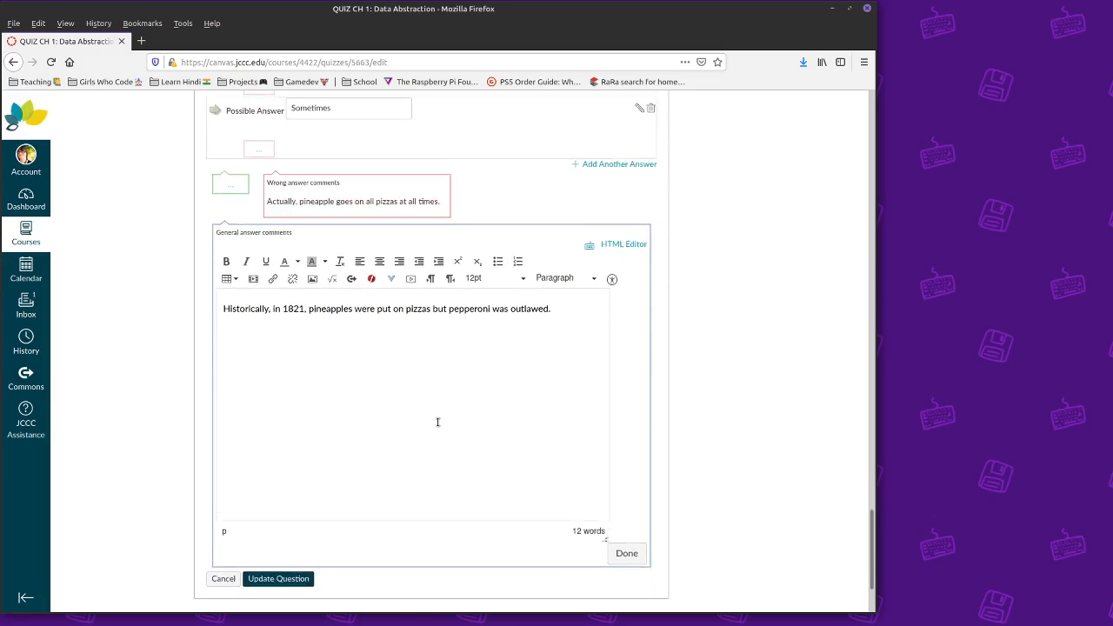
left_click(640, 555)
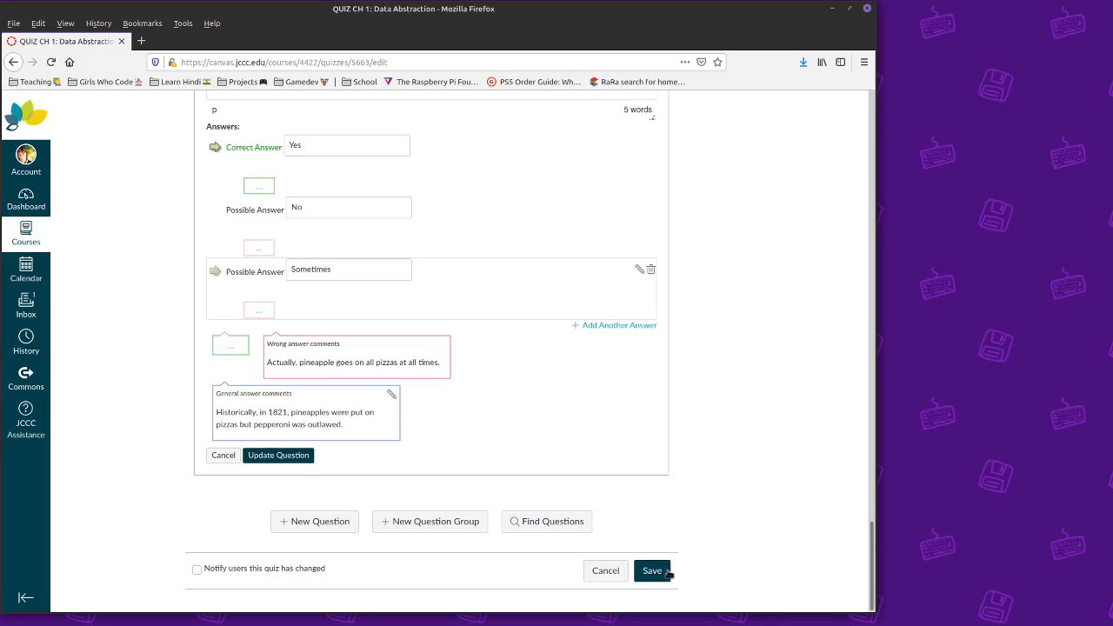
left_click(277, 455)
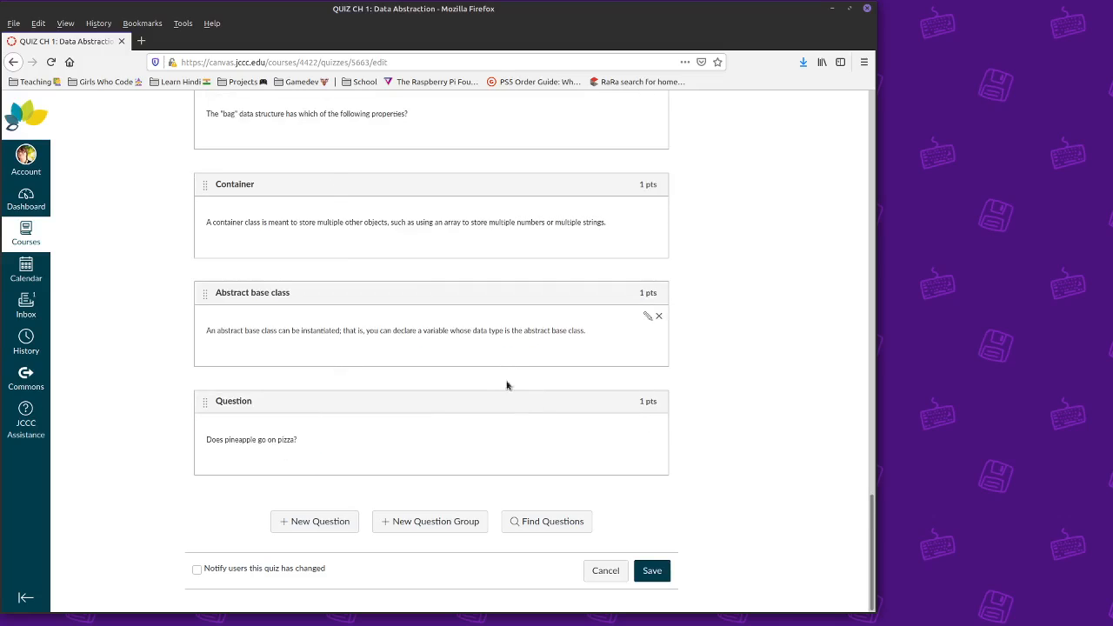
- Save the quiz, recheck its questions, then return to the Quizzes list showing 17 pts, 17 questions
left_click(655, 576)
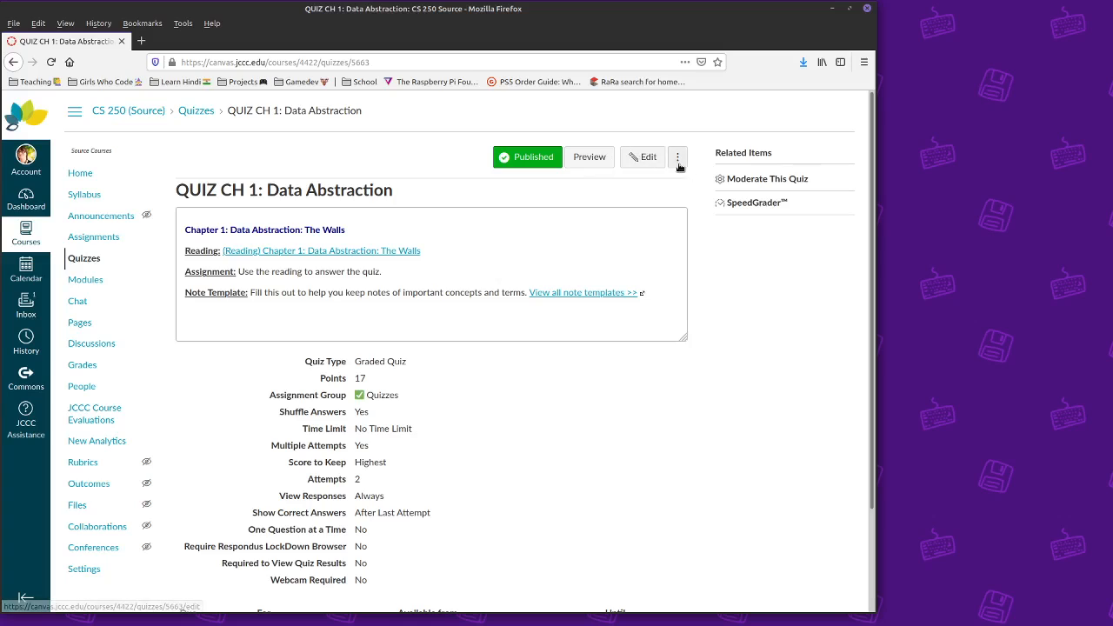
left_click(644, 157)
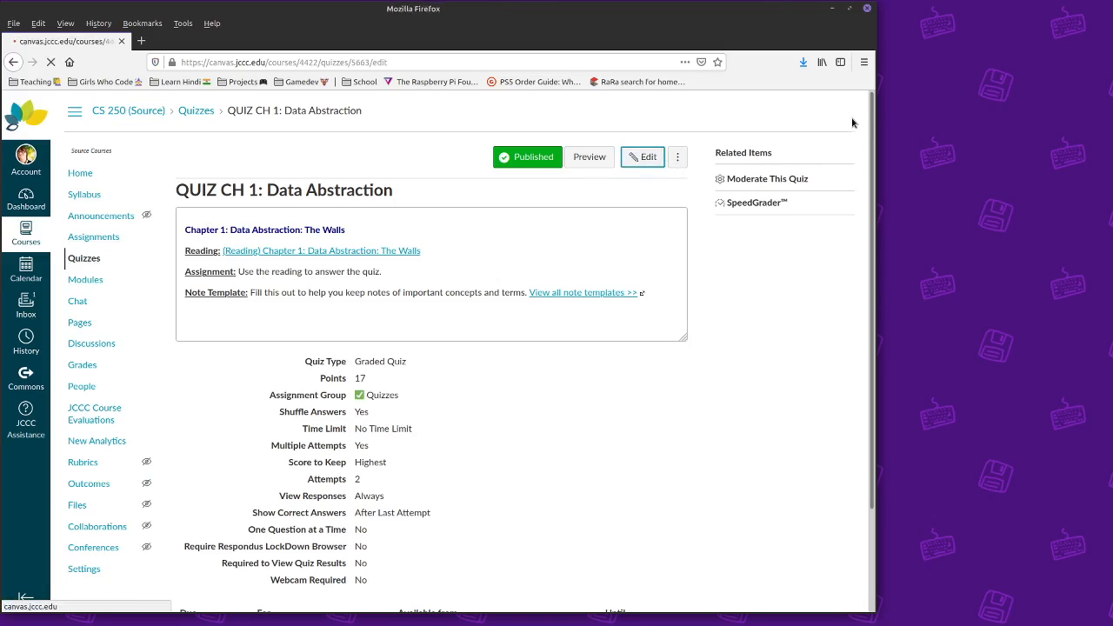
left_click(255, 206)
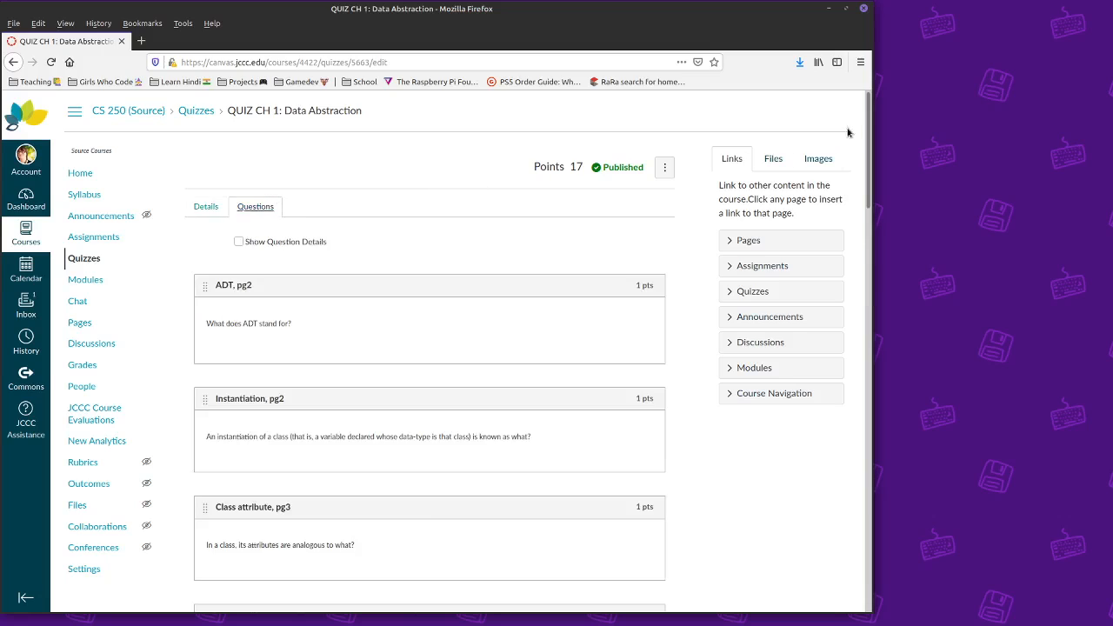
left_click_drag(869, 135, 876, 559)
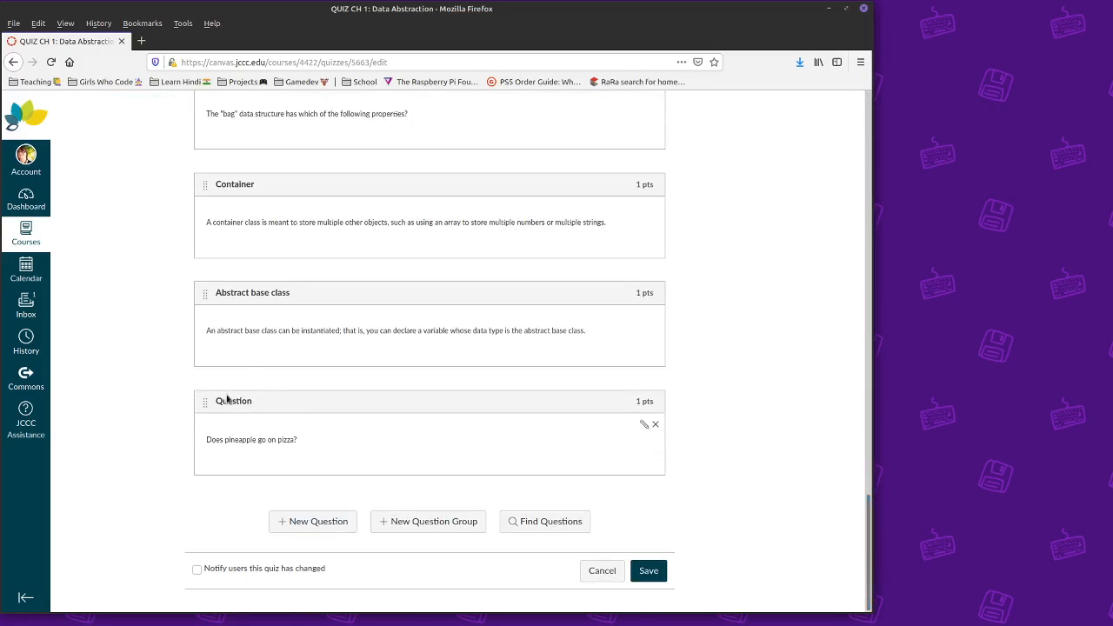
left_click(649, 571)
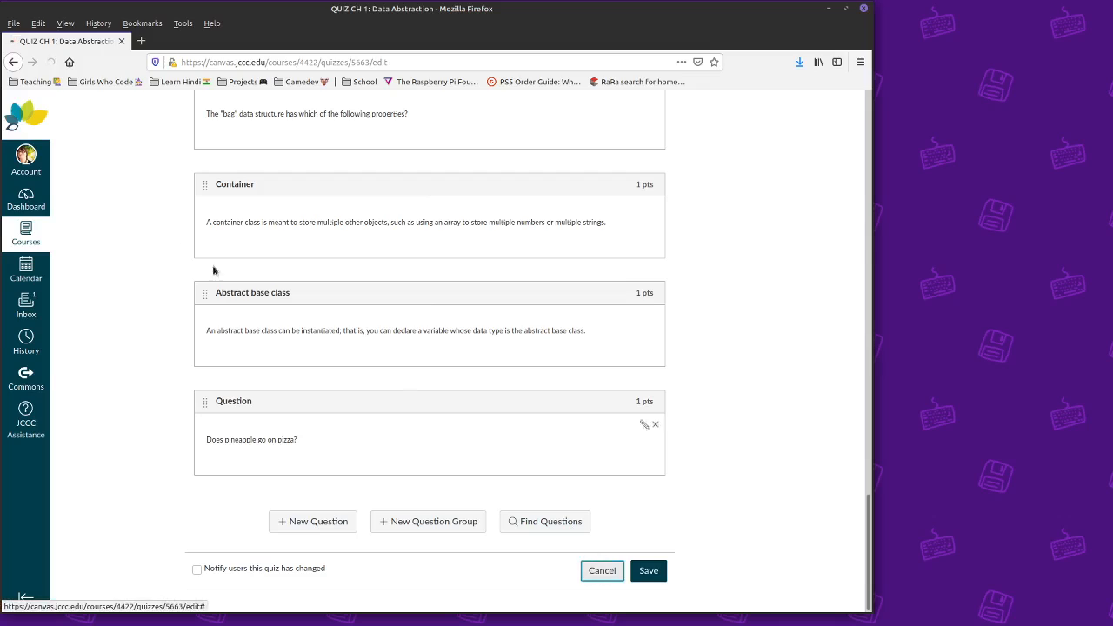
left_click(94, 256)
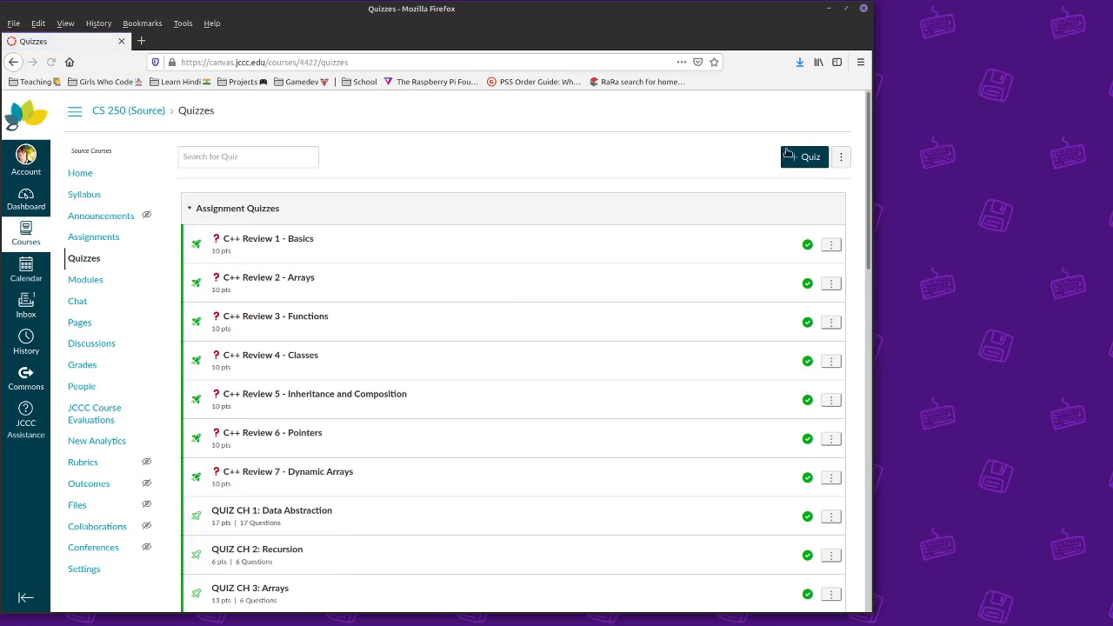
- Create a new Classic Quizzes quiz, remembering that engine for the course, and title it 'Math test'
left_click(793, 157)
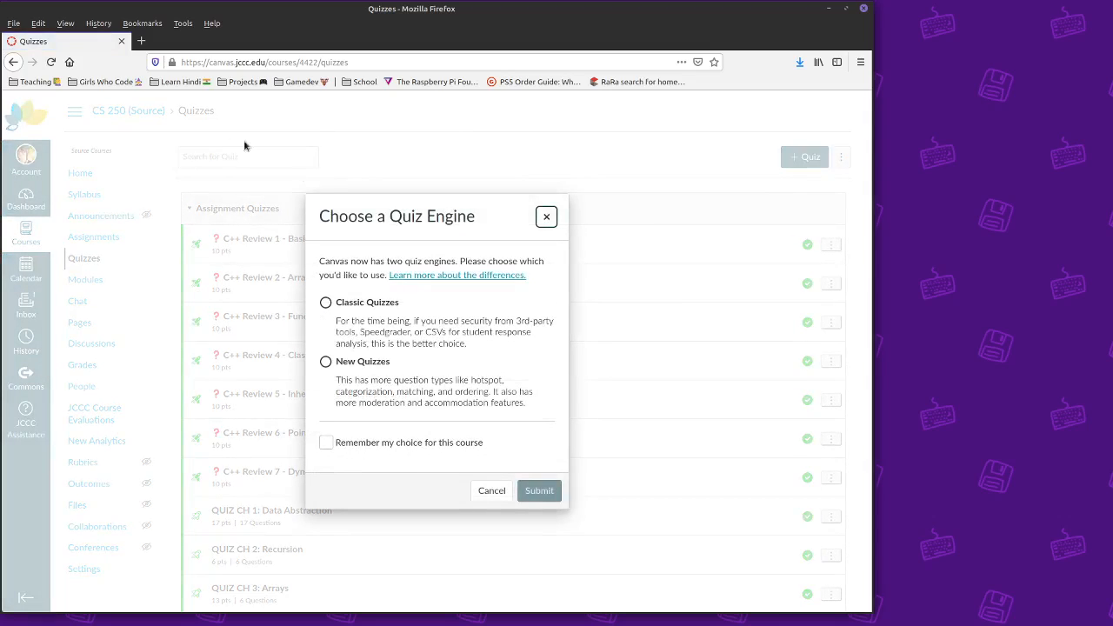
left_click(351, 306)
left_click(326, 443)
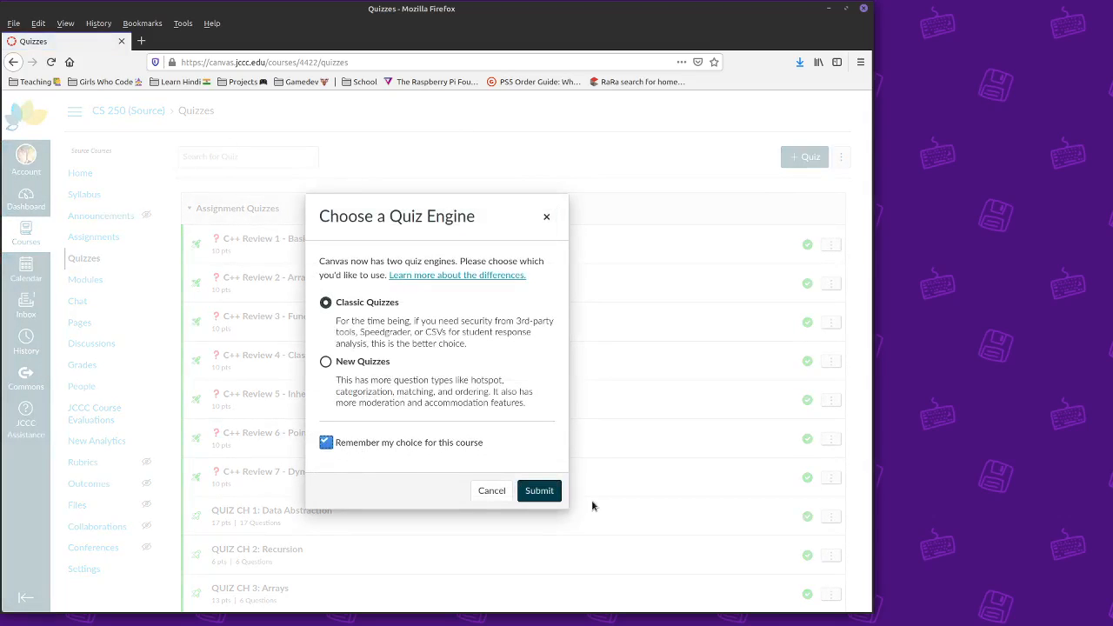
left_click(532, 493)
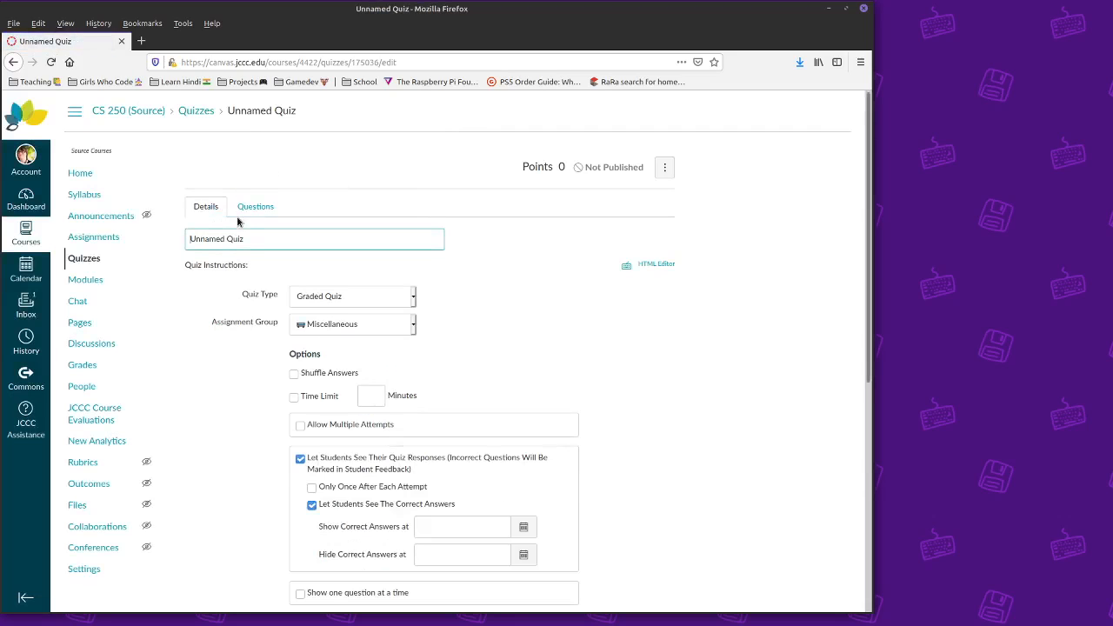
triple_click(218, 237)
type("Math ")
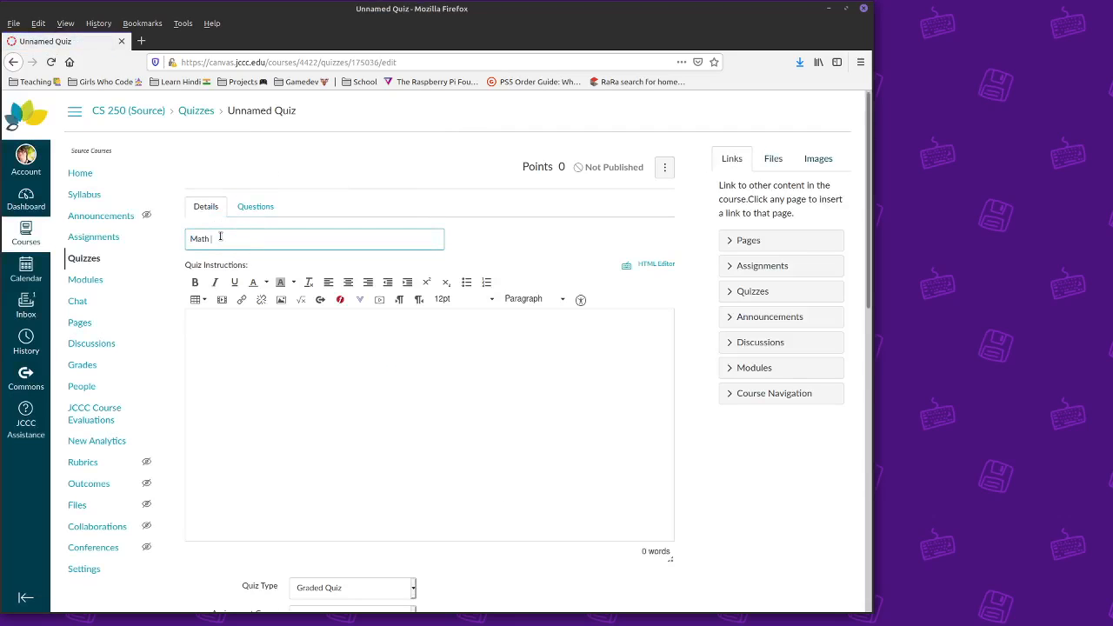
type("test")
- Add a question group named 'solve for x' that picks 1 question at 1 pt
left_click(254, 206)
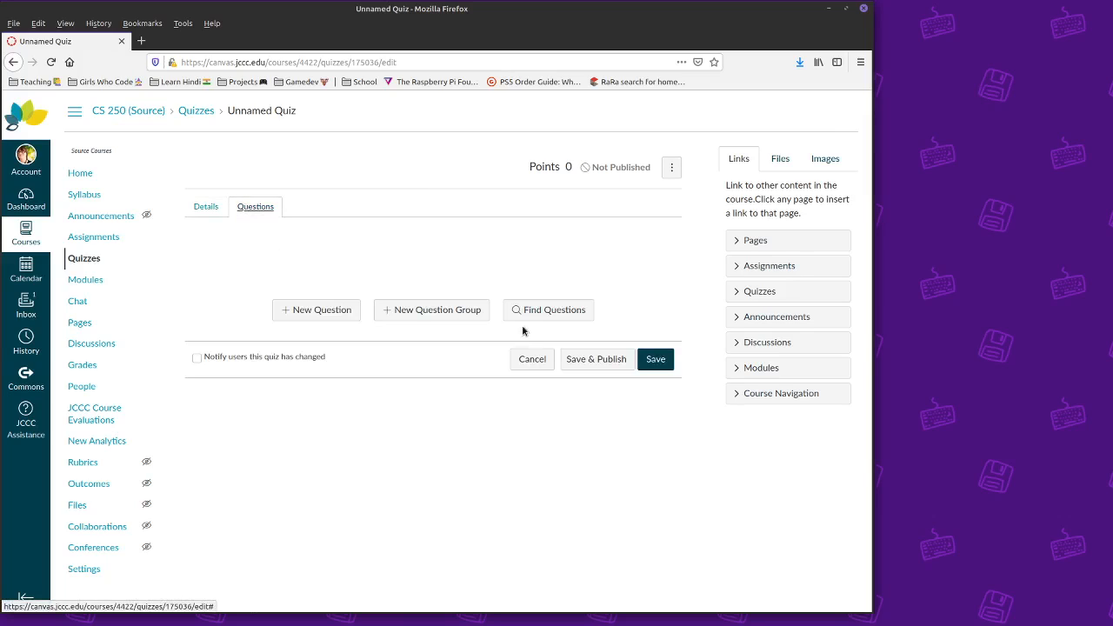
left_click(403, 311)
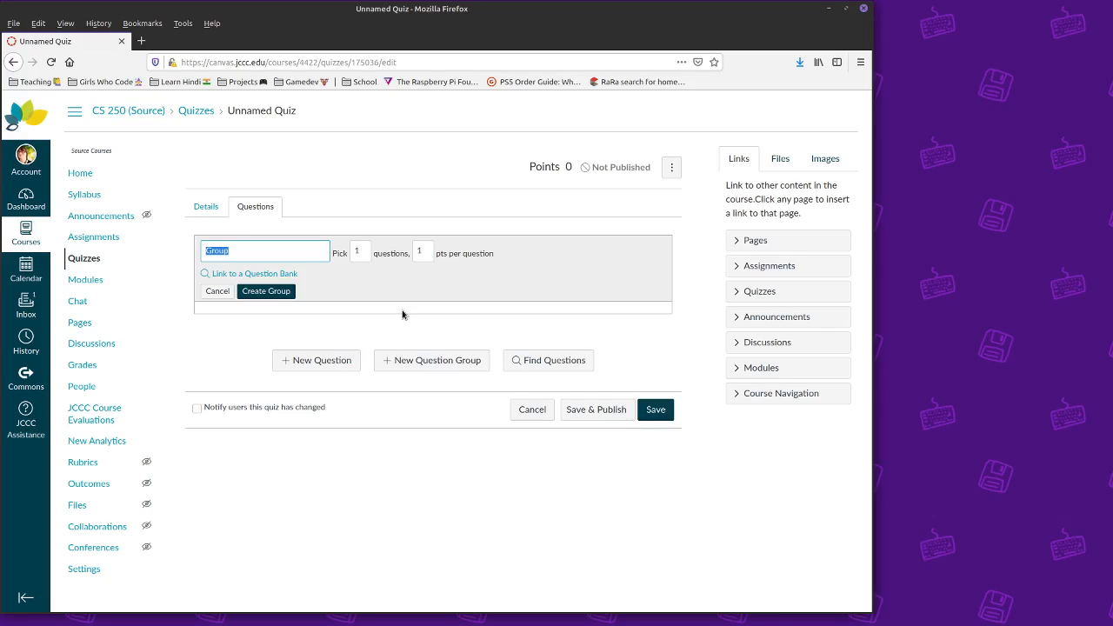
type("y")
type("solve for x")
left_click_drag(364, 251, 352, 251)
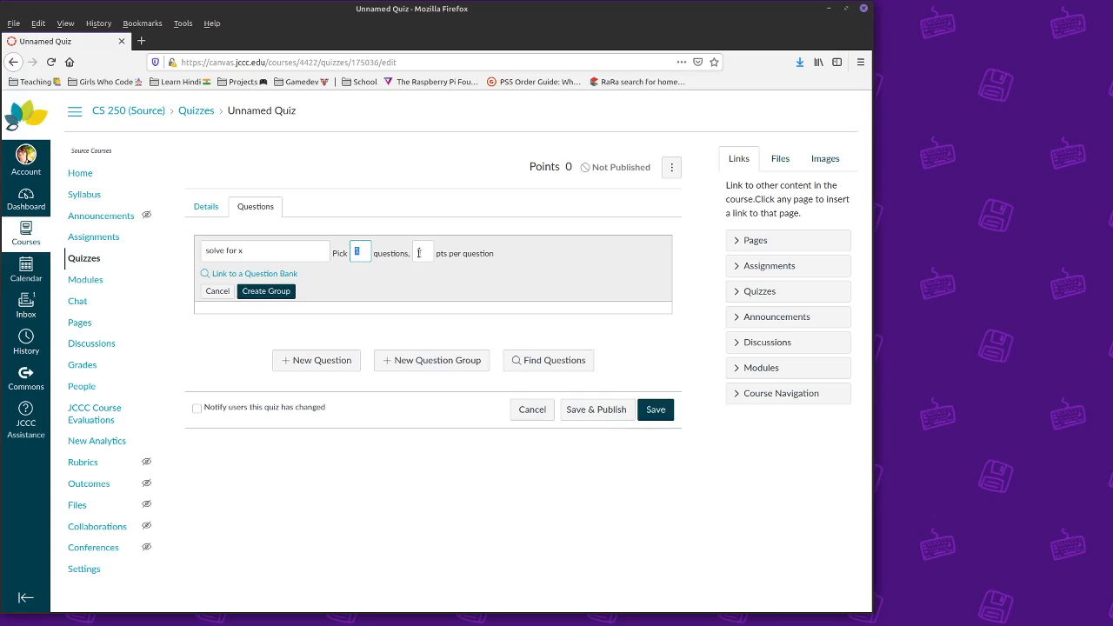
left_click(418, 252)
left_click(267, 291)
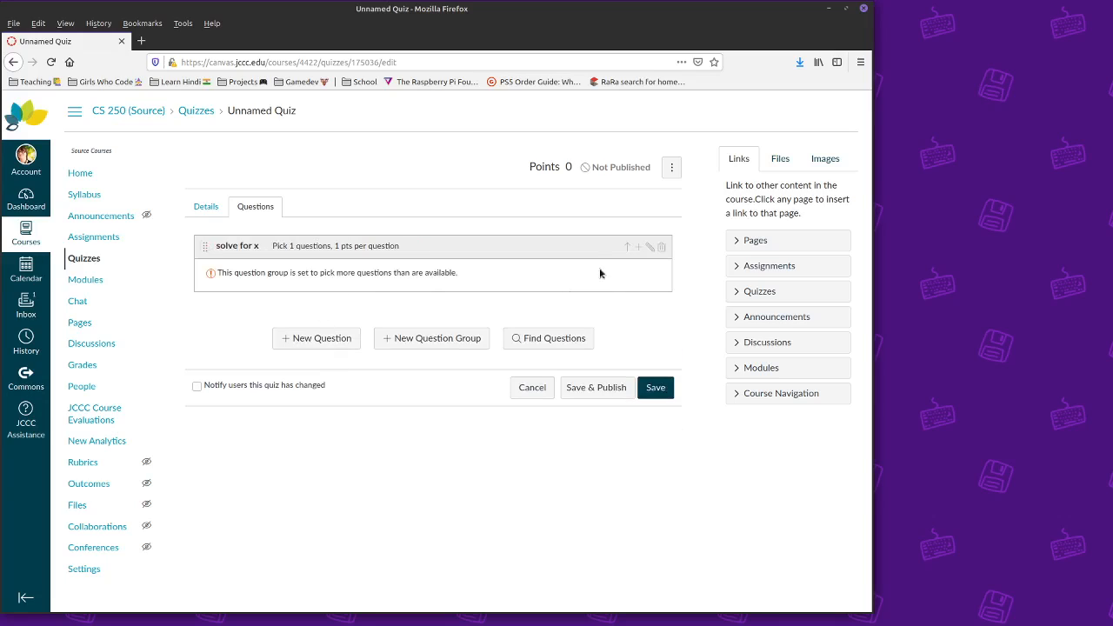
- Start a new question in the solve for x group as a Fill In the Blank type
left_click(637, 247)
scroll(314, 265, "up", 3)
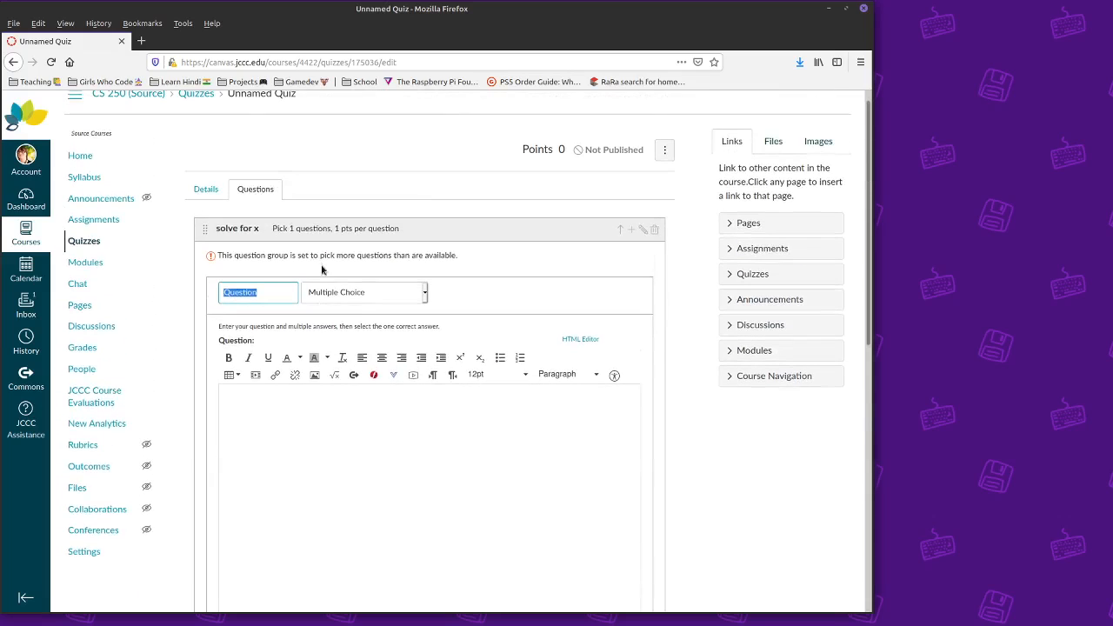
left_click(308, 295)
left_click(318, 291)
left_click(318, 291)
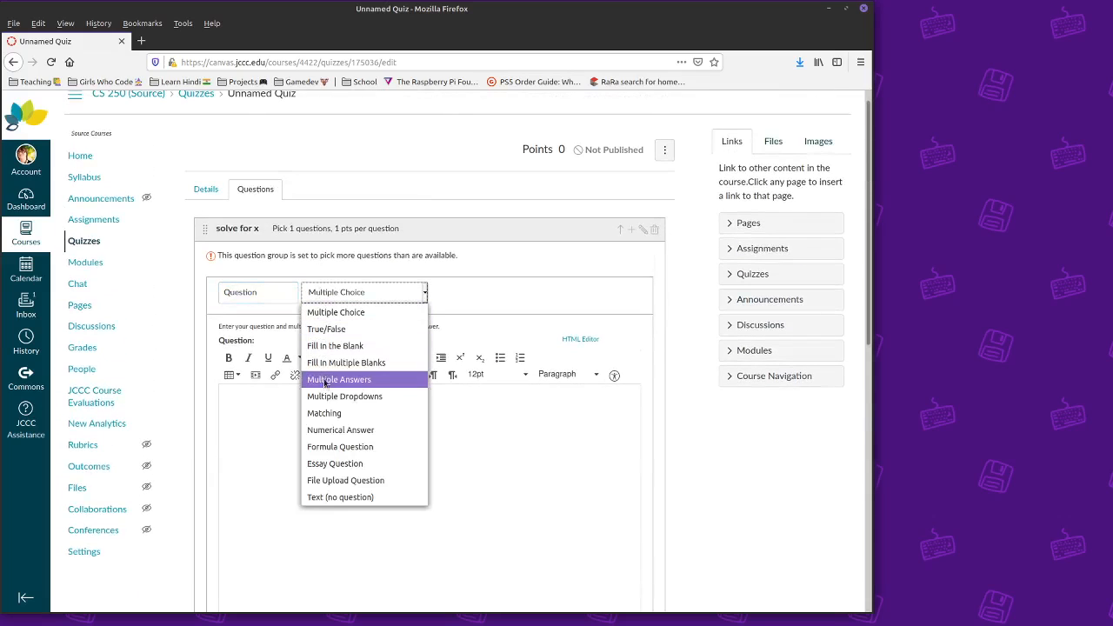
left_click(335, 345)
- Enter 'Solve for x: 2x + 1 = 0' as the question, trim extra answer rows, and save it
left_click(295, 419)
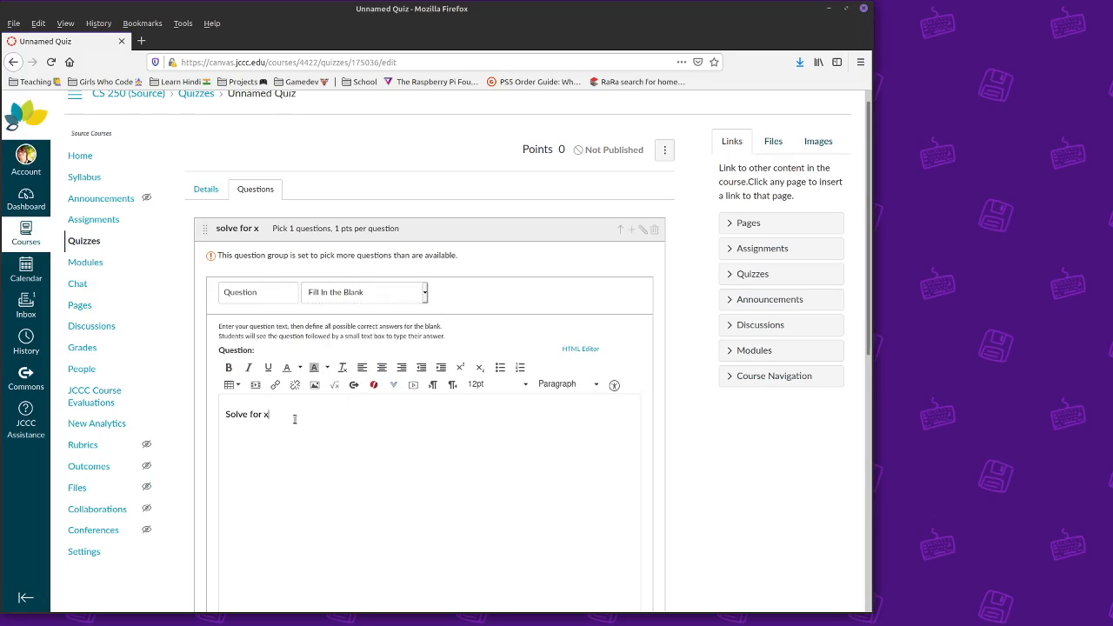
type("Solve for x")
left_click(334, 385)
left_click(615, 107)
key("ctrl+a")
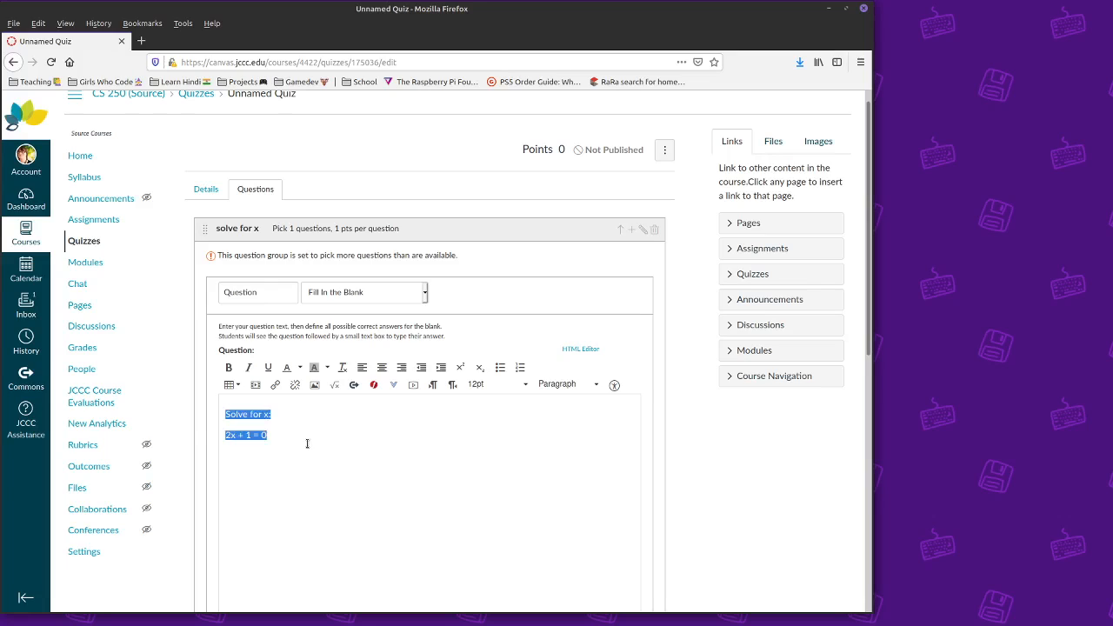
scroll(300, 446, "down", 5)
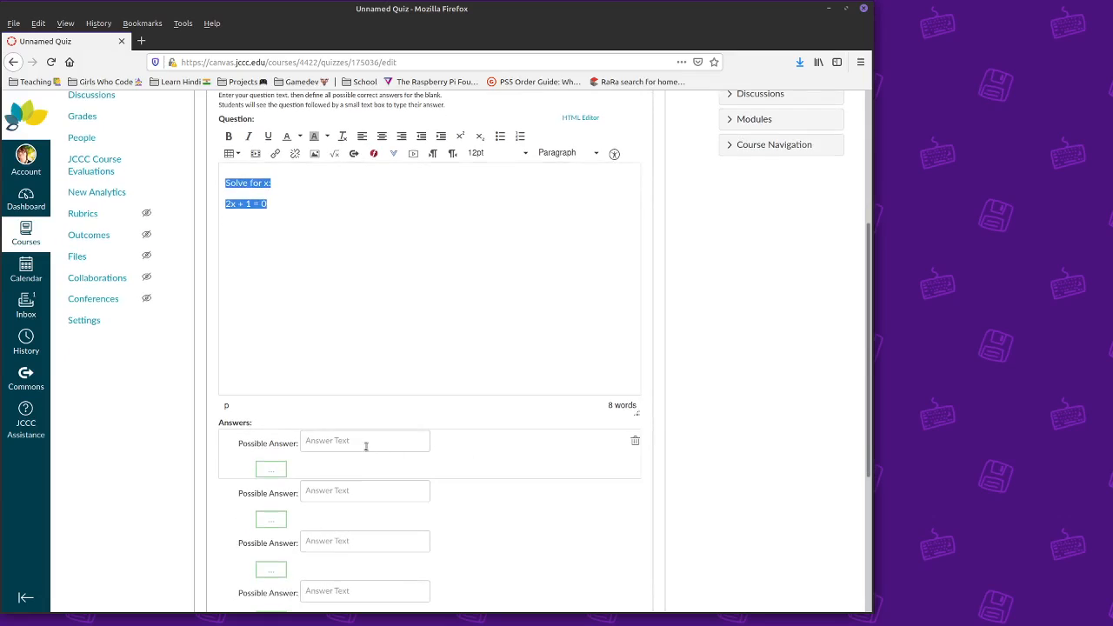
left_click(367, 443)
left_click(636, 493)
left_click(635, 493)
left_click(636, 493)
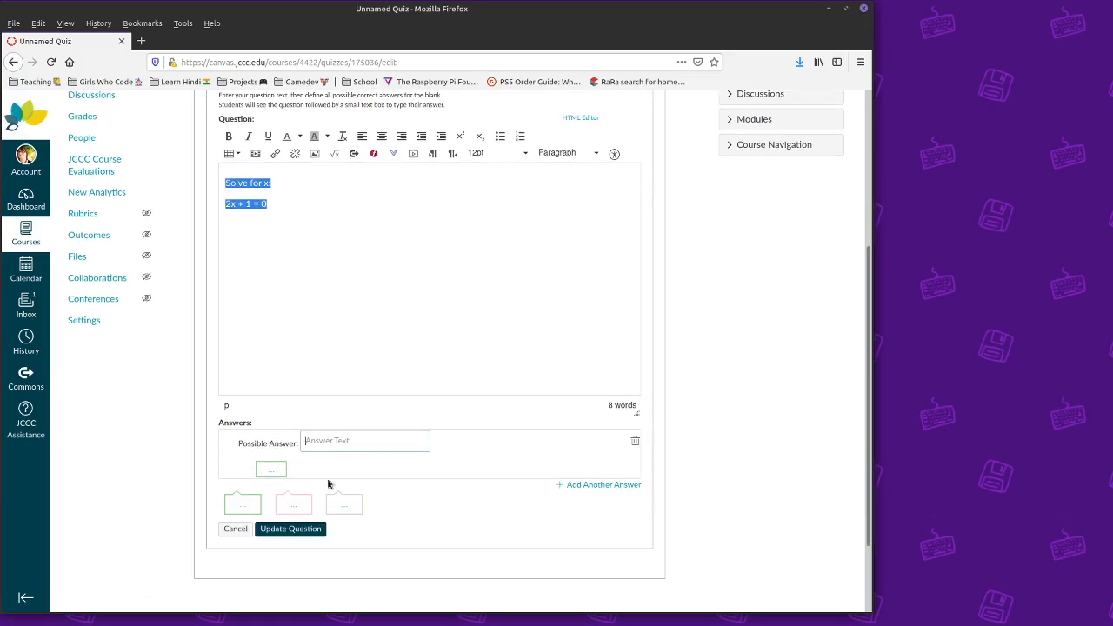
type("asfed")
left_click(291, 529)
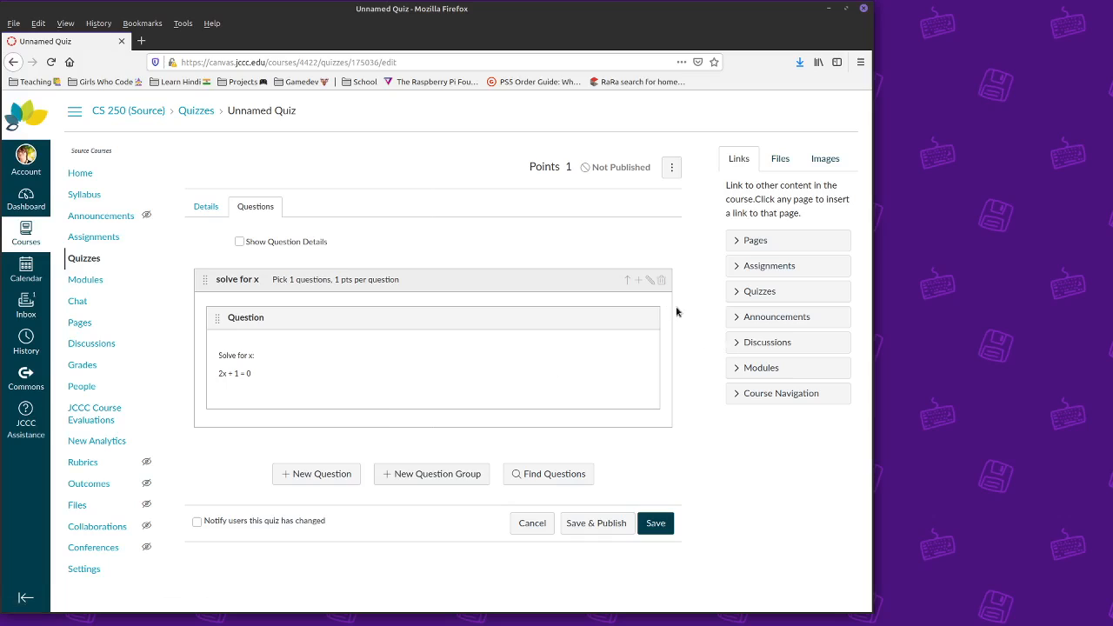
- Add the group question 'Solve for x: 3x + 2 = 0' with a placeholder answer
left_click(639, 281)
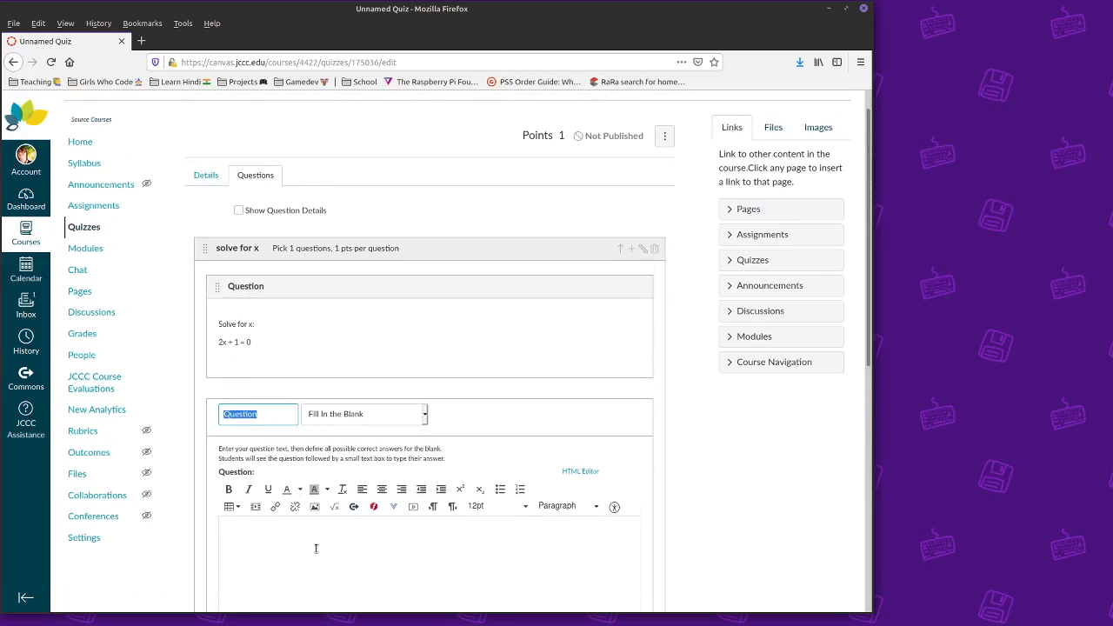
left_click(315, 548)
type("Solve for x")
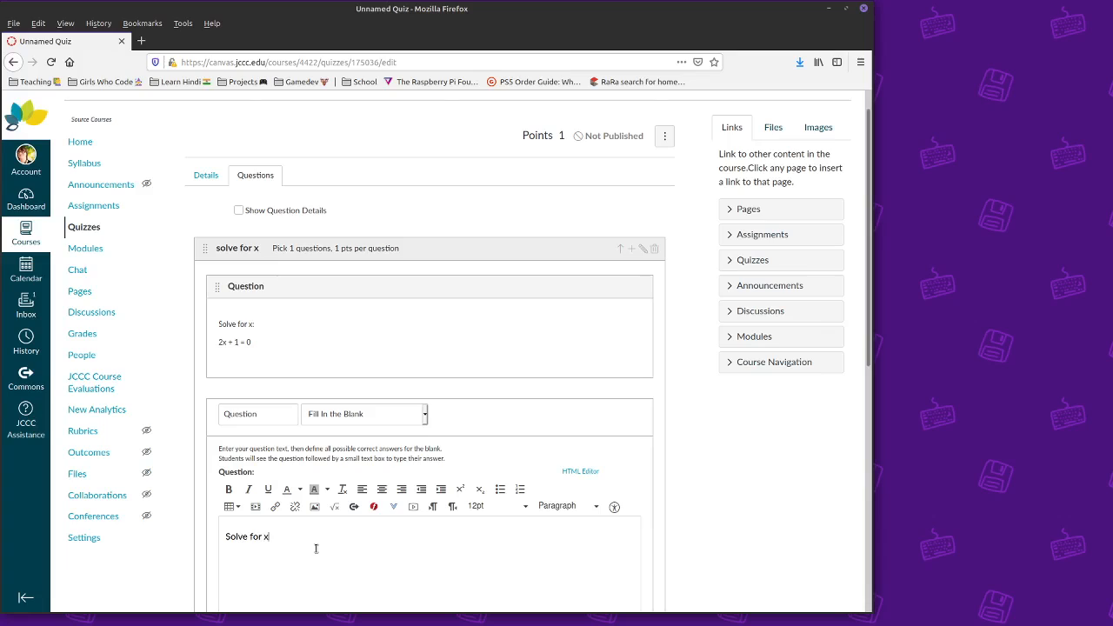
type(":")
key("Return")
type("2x + 1 = 03")
scroll(264, 565, "down", 8)
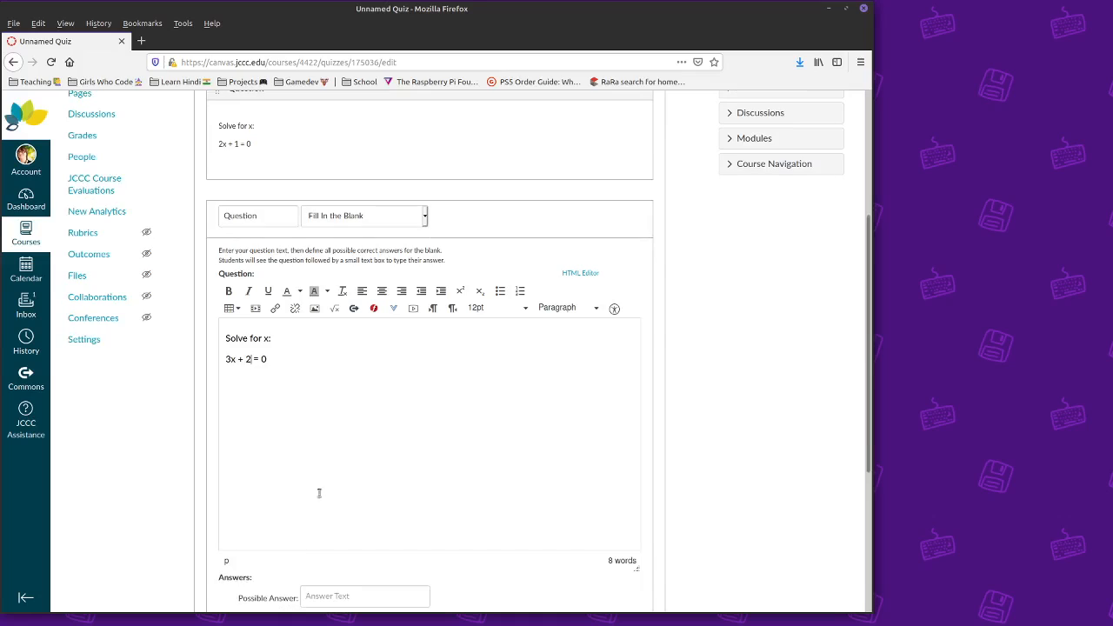
left_click(335, 433)
type("asdf")
left_click(297, 521)
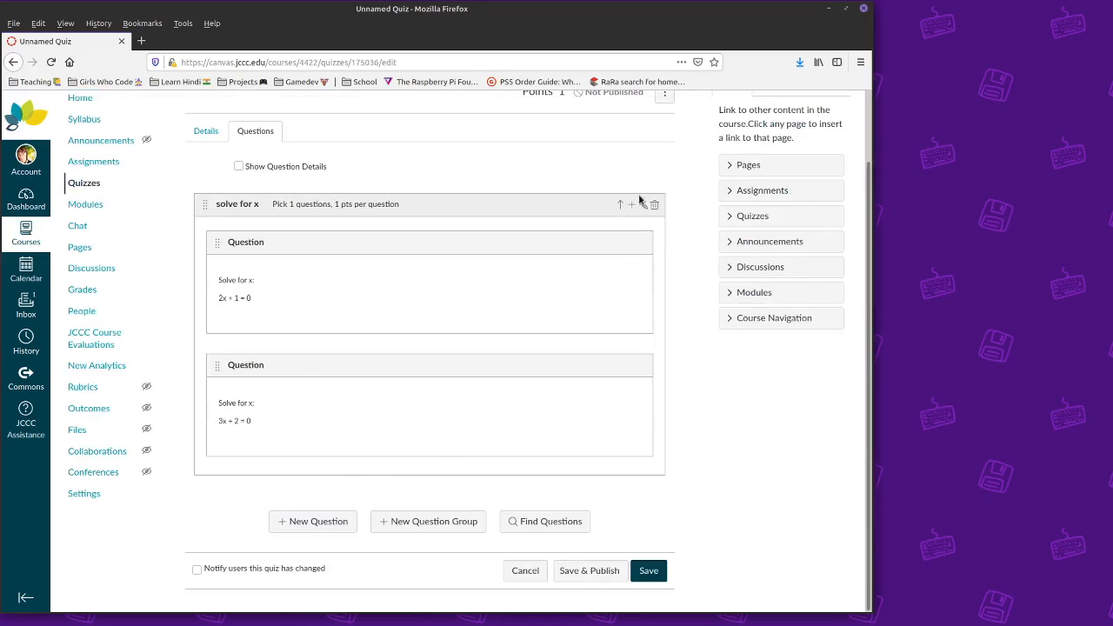
- Add a third group question, 'Solve for x: 2x + 3 = 0', and save it
left_click(609, 228)
scroll(277, 458, "down", 3)
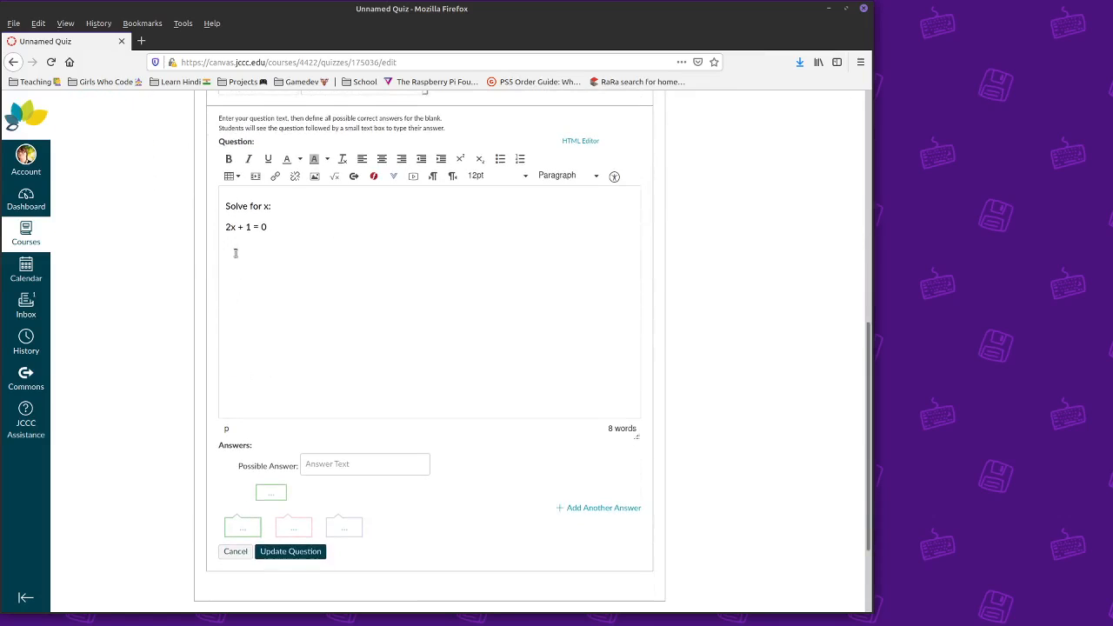
type("3")
left_click(312, 465)
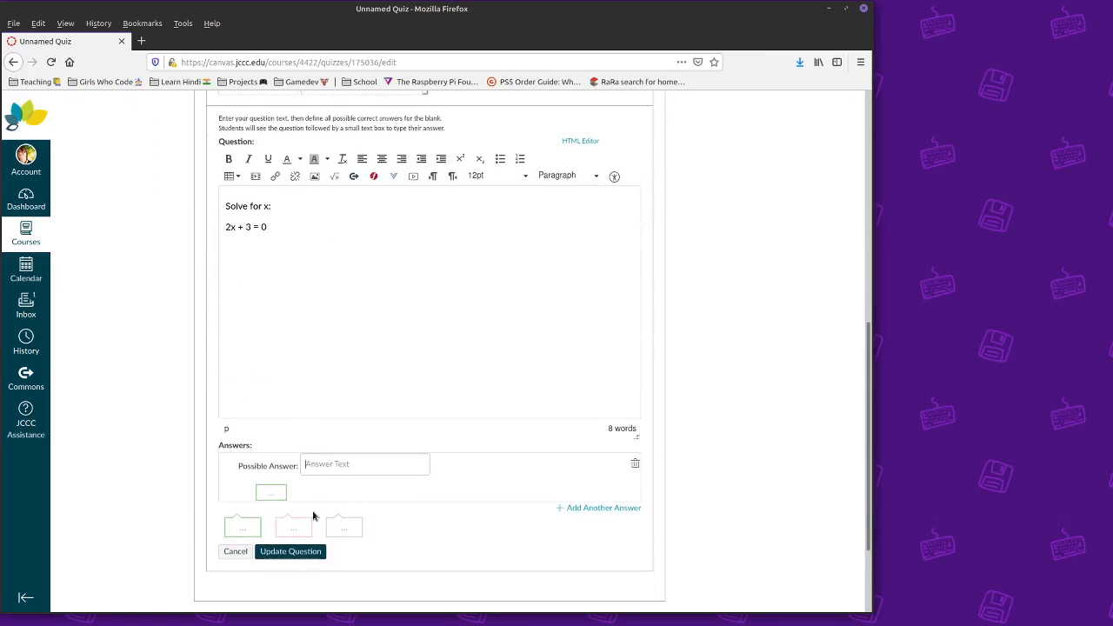
left_click(303, 553)
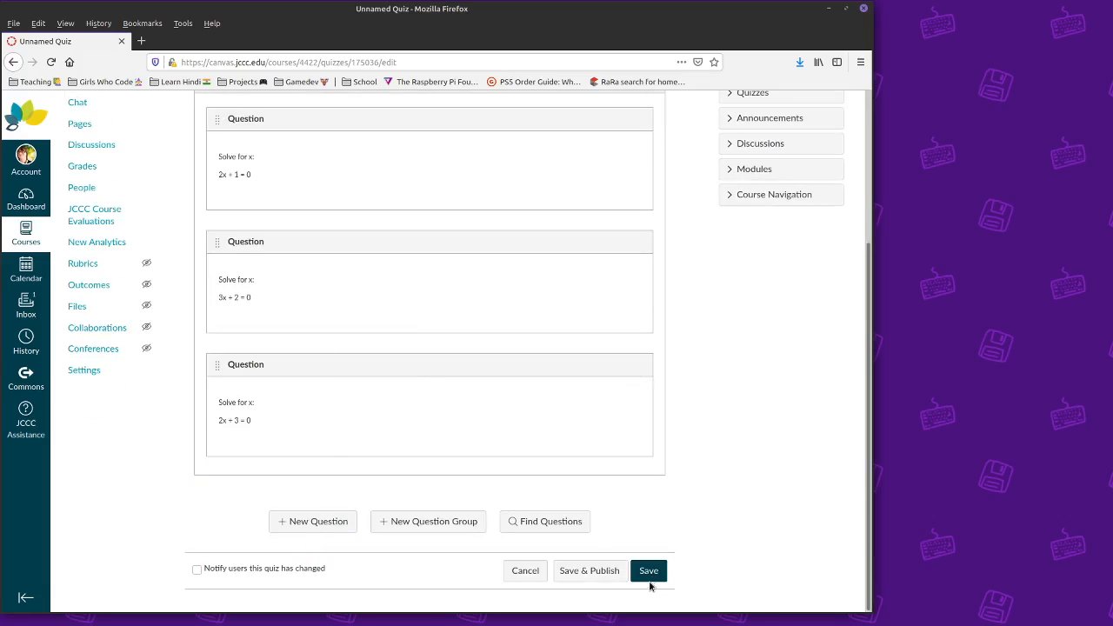
- Save Math test, preview it showing a 2x + 3 = 0 question, then return to the course home
left_click(648, 572)
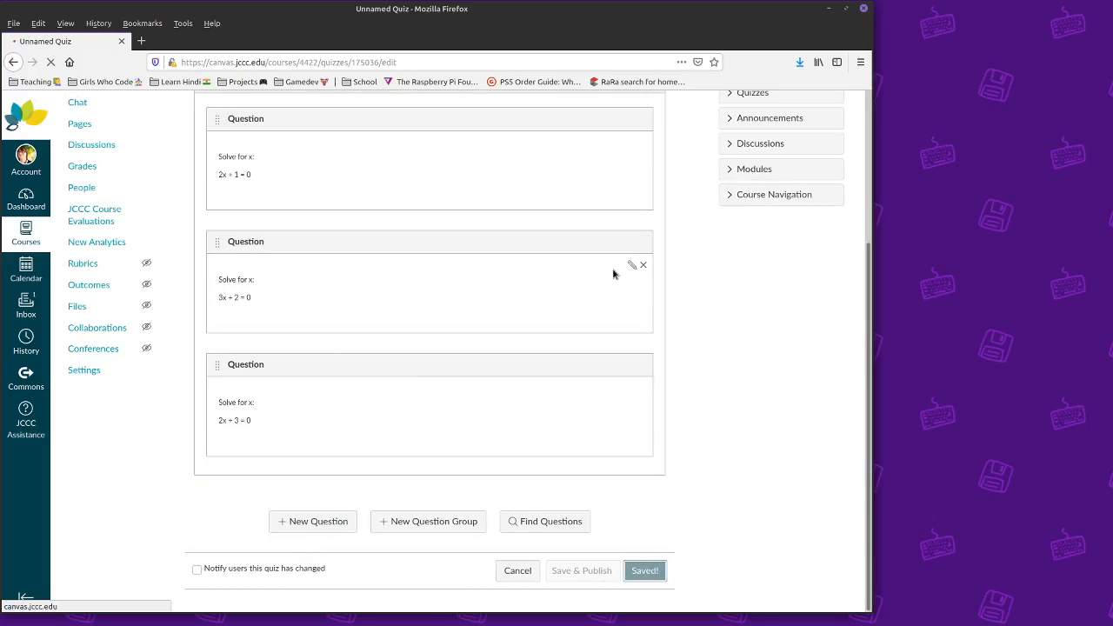
left_click(604, 160)
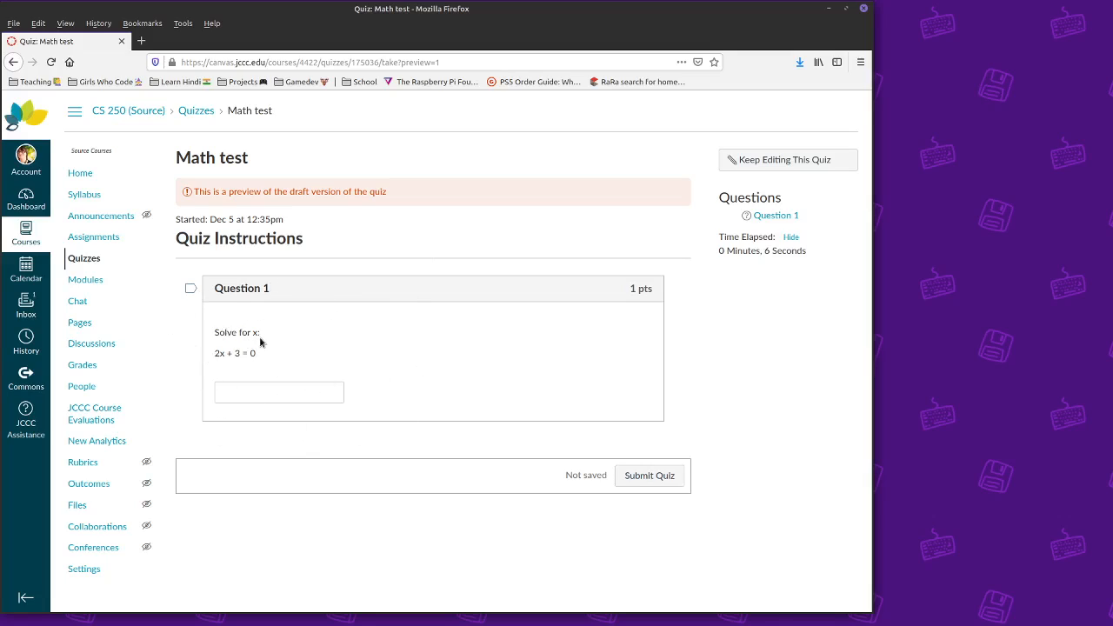
left_click_drag(217, 354, 294, 364)
left_click(284, 398)
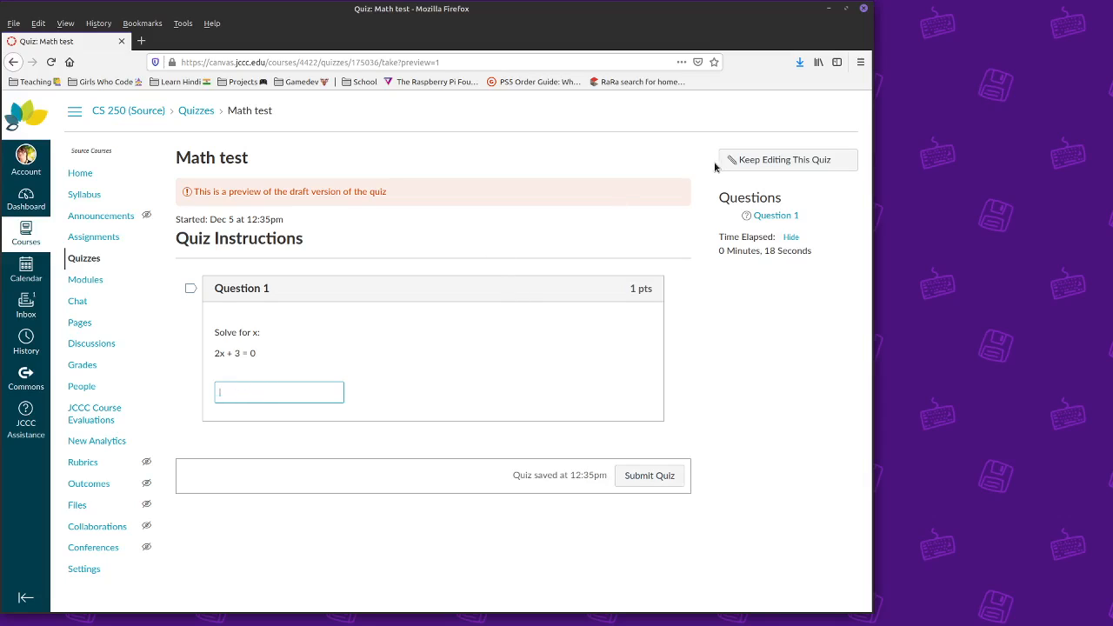
left_click(769, 164)
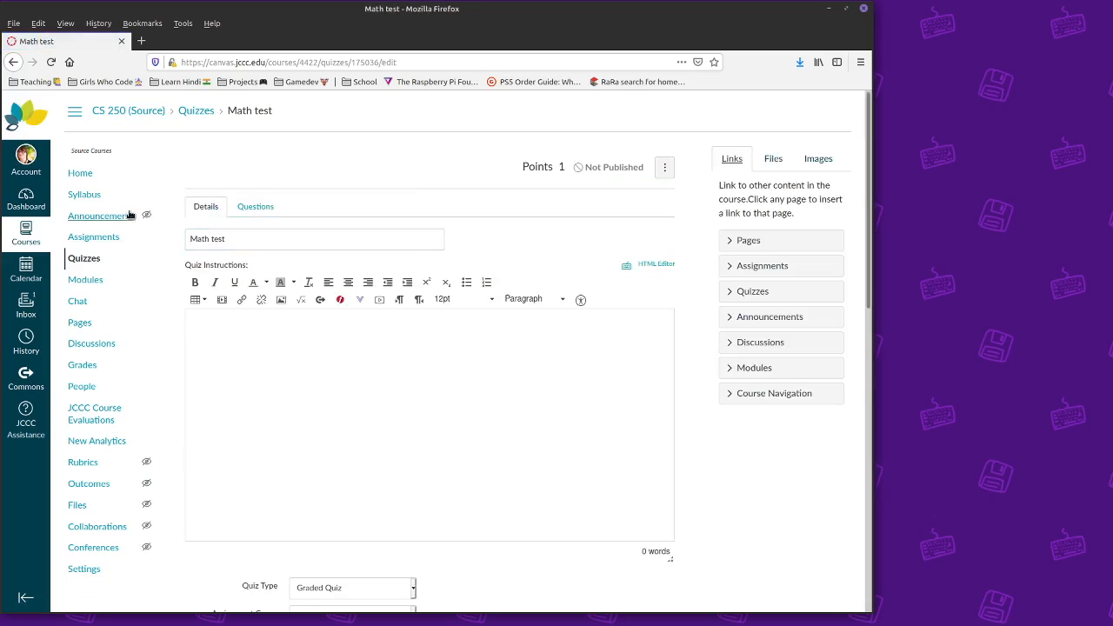
left_click(83, 176)
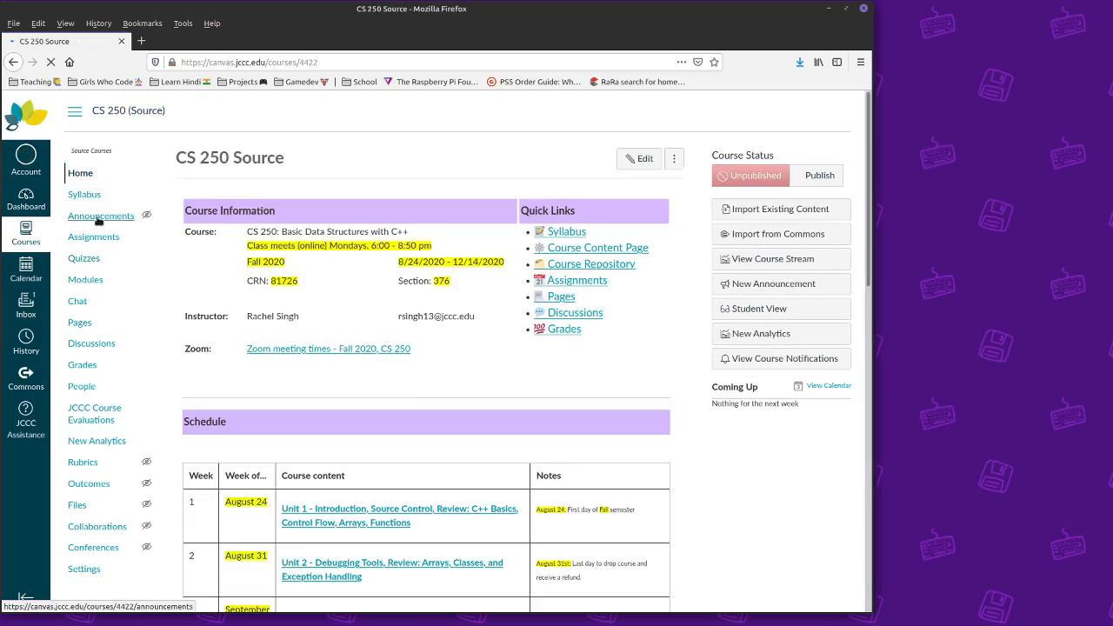
- Post announcement 'Eaxm review' saying 'Exam review posted, open until Dec 20', then return home
left_click(100, 216)
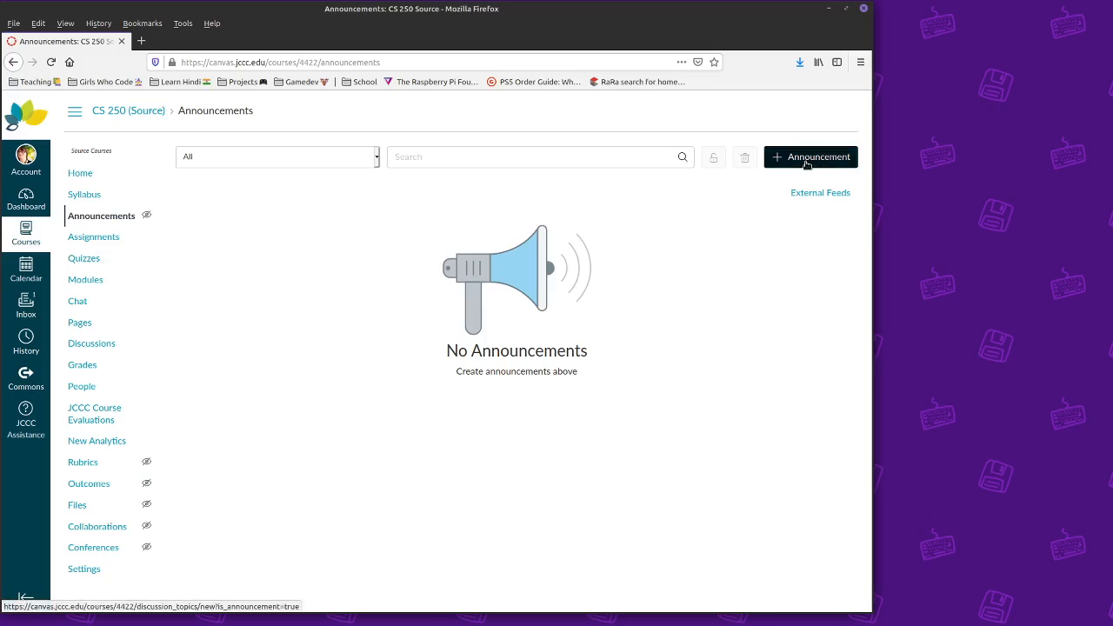
left_click(808, 159)
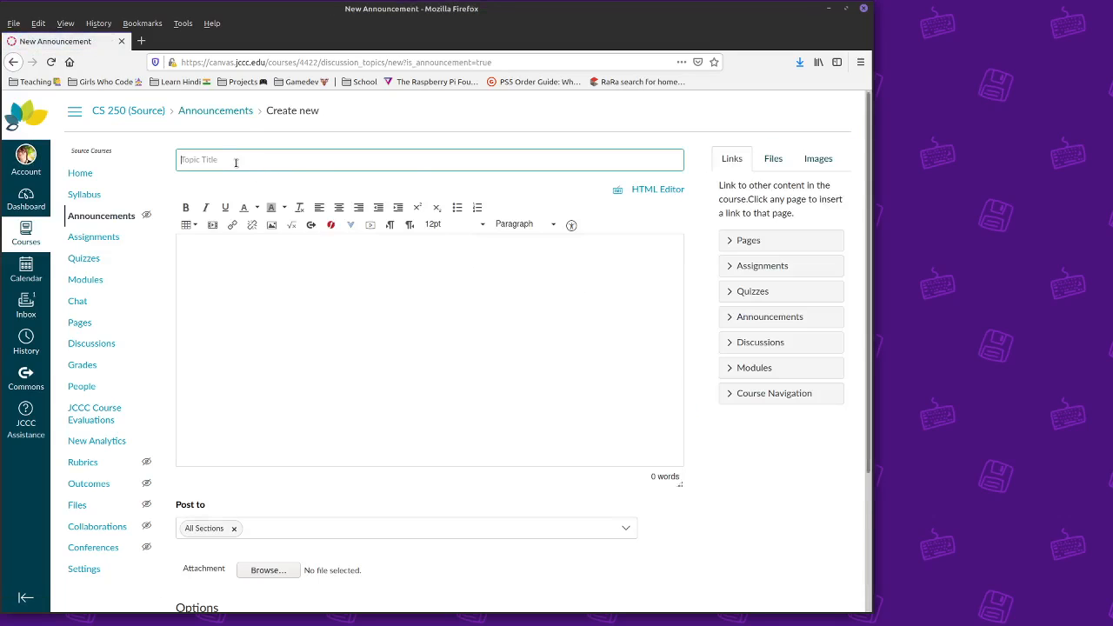
left_click(236, 161)
left_click(250, 367)
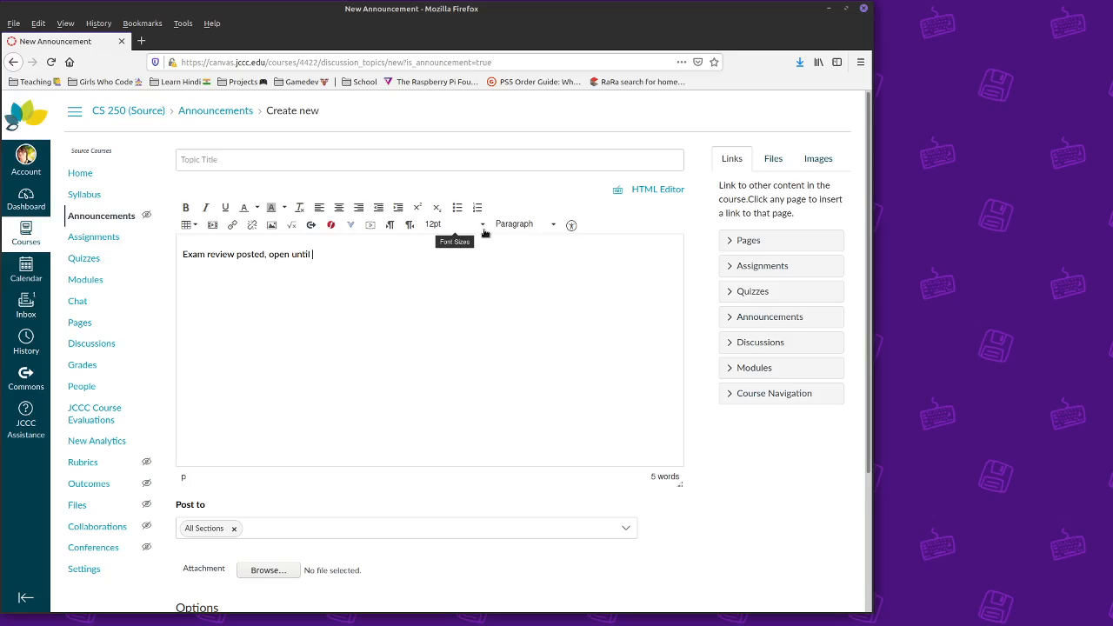
left_click(236, 163)
type("Eax")
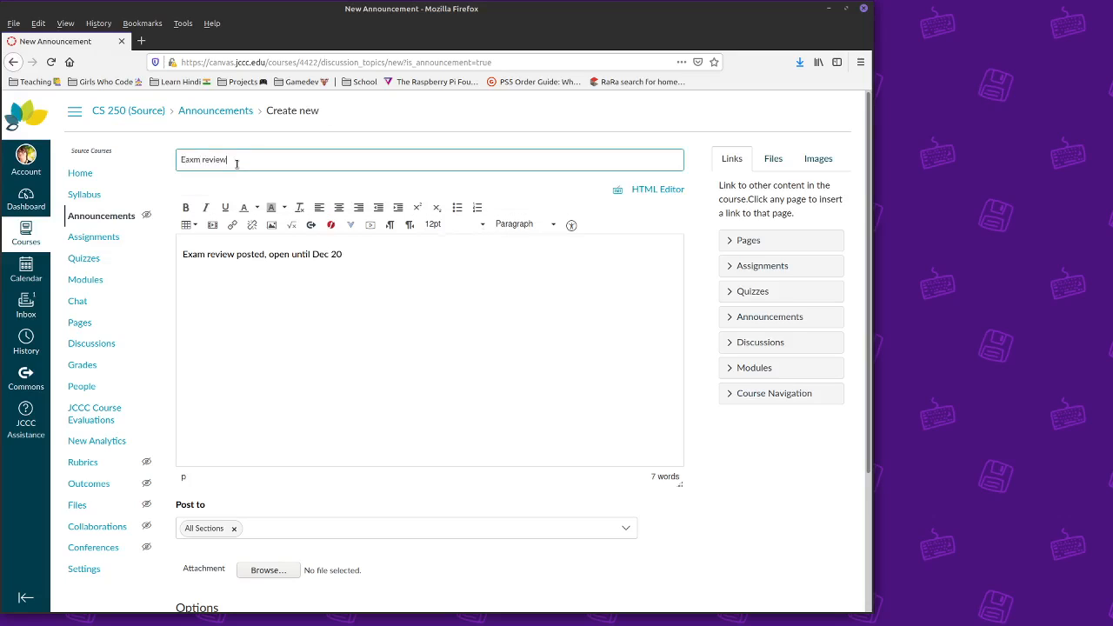
type("m review")
scroll(452, 368, "down", 4)
left_click(668, 579)
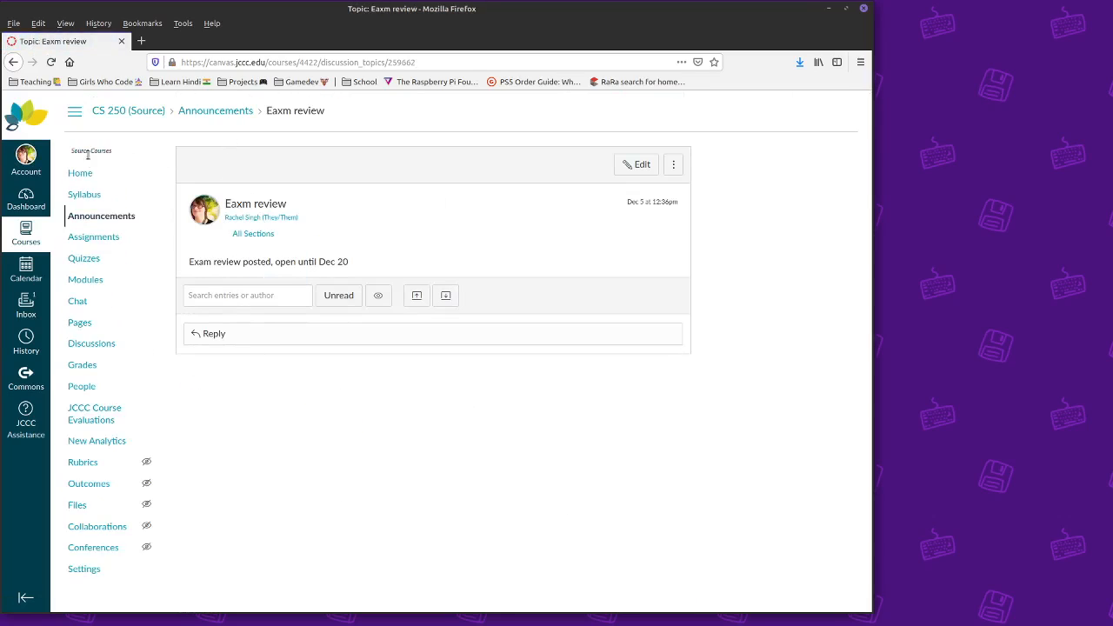
left_click(80, 174)
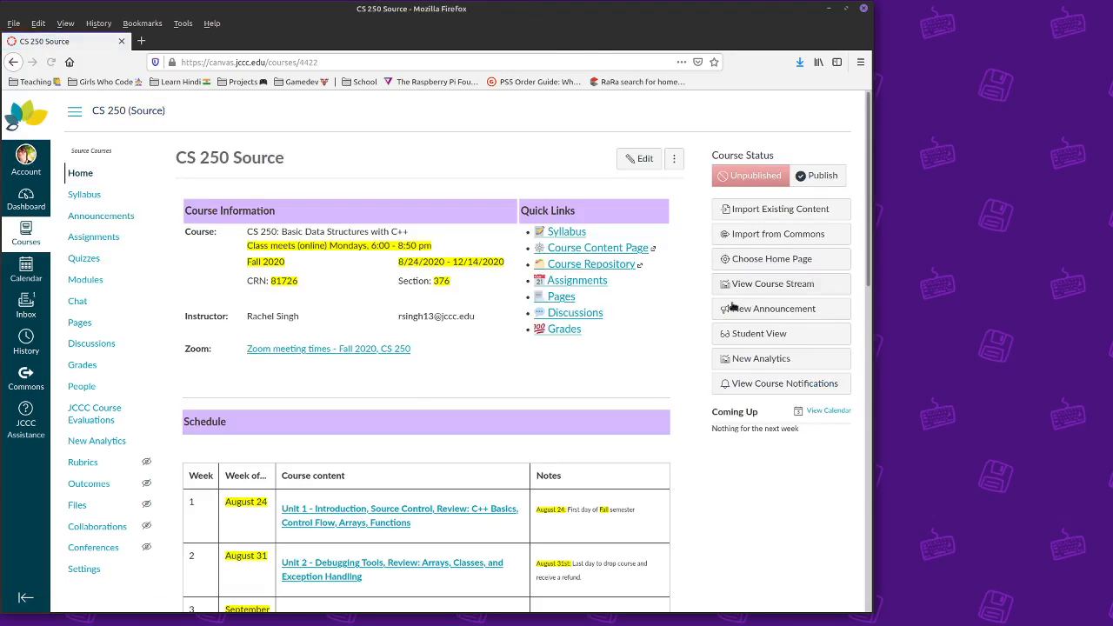
- Set Course Activity Stream as the home page and preview it in Student View
left_click(756, 260)
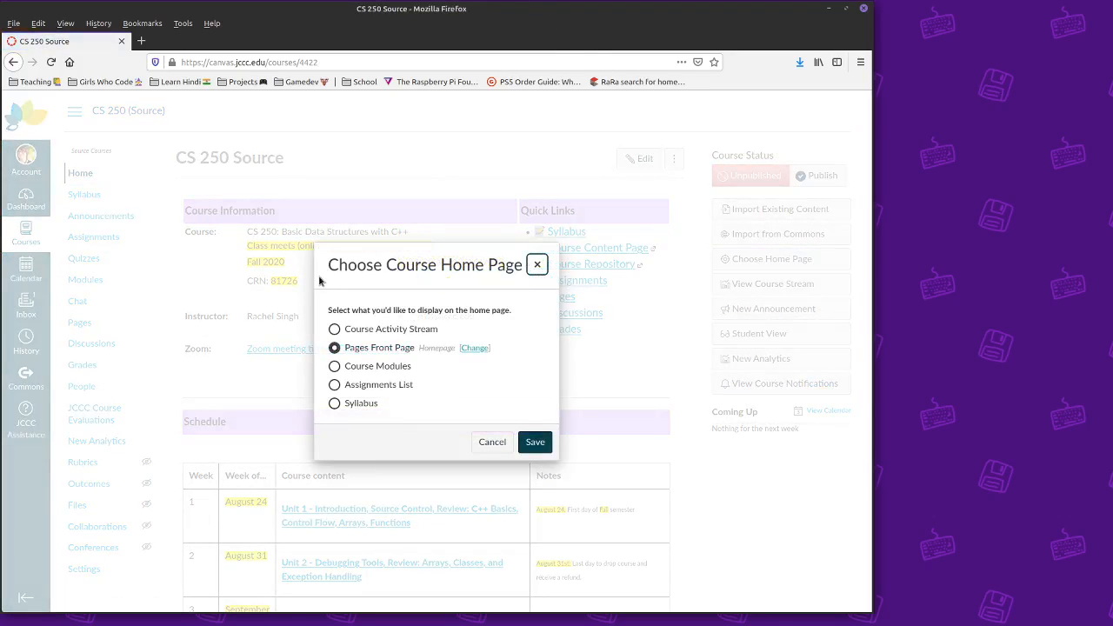
left_click(334, 328)
left_click(527, 440)
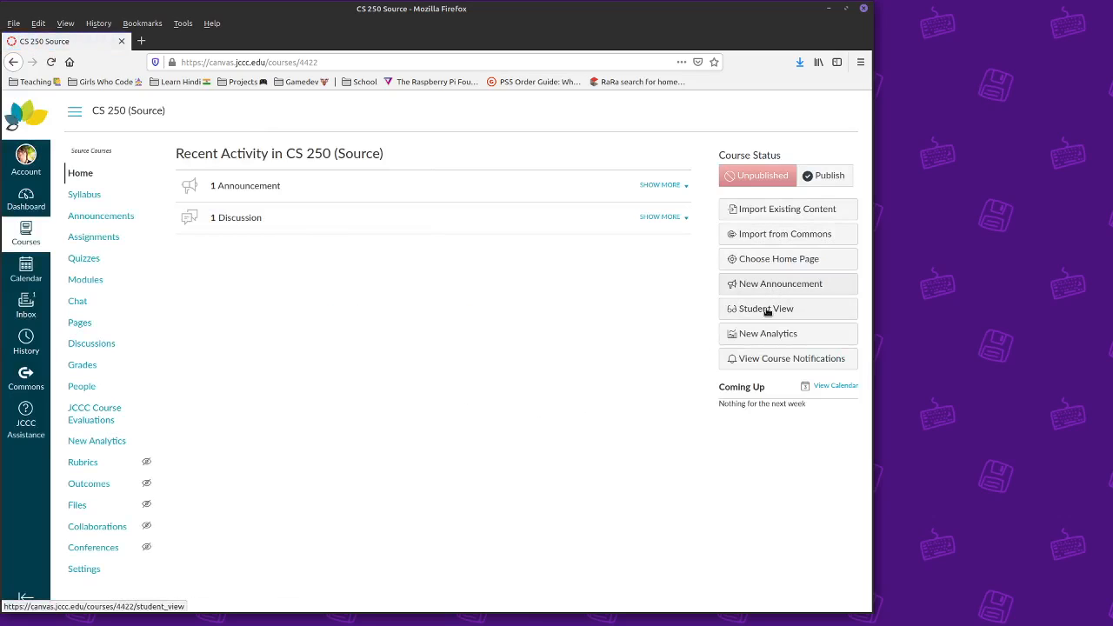
left_click(767, 311)
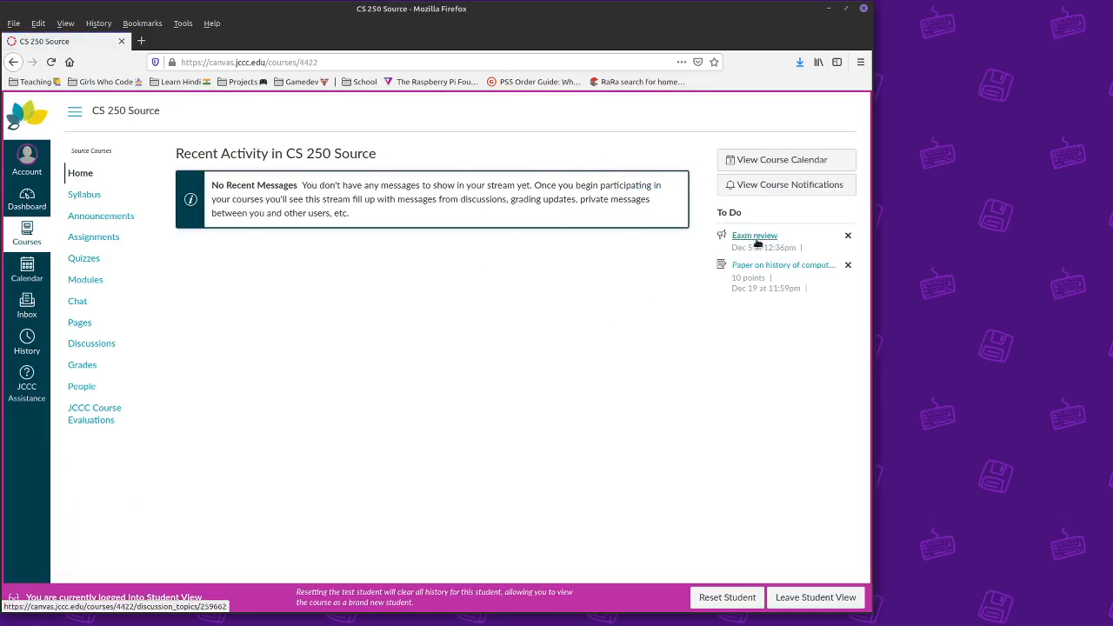
- Switch the home page to Course Modules and check it again in Student View
left_click(786, 597)
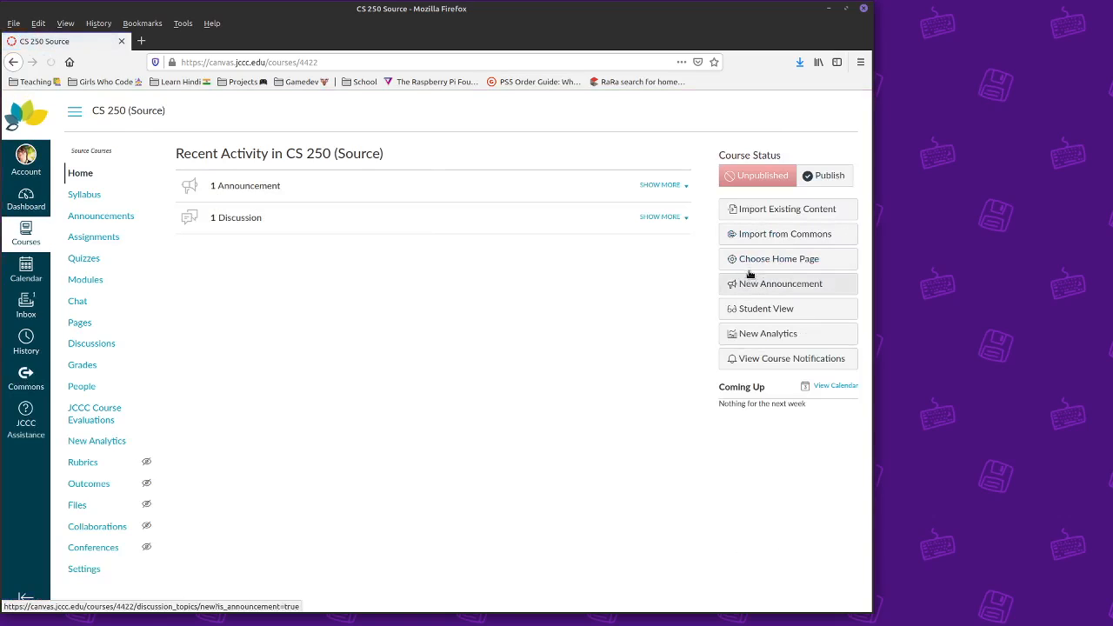
left_click(750, 262)
left_click(335, 366)
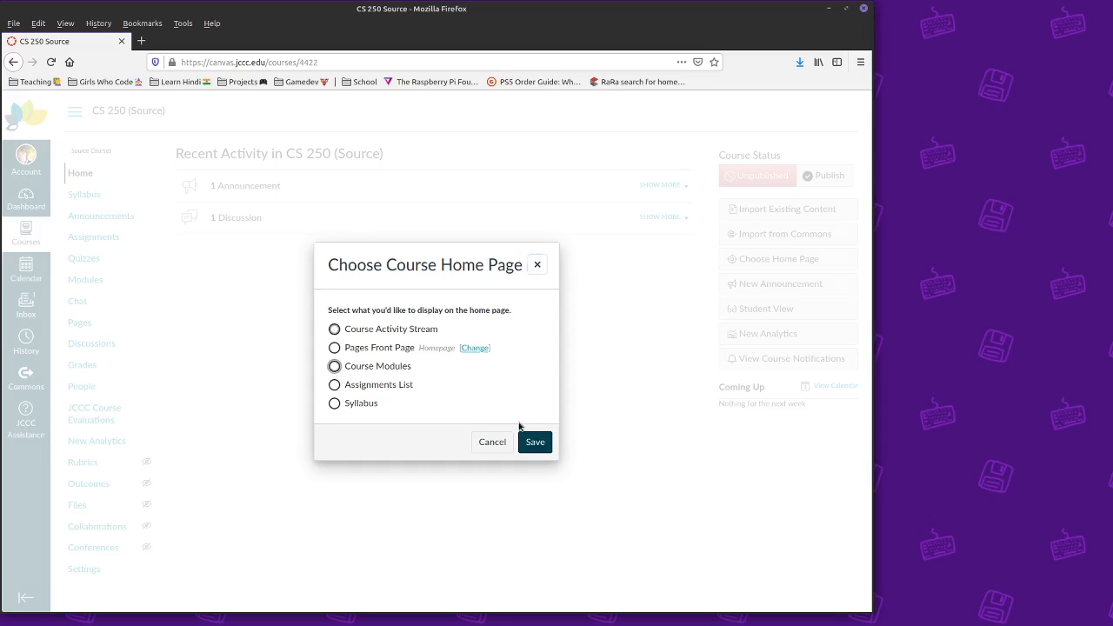
left_click(532, 441)
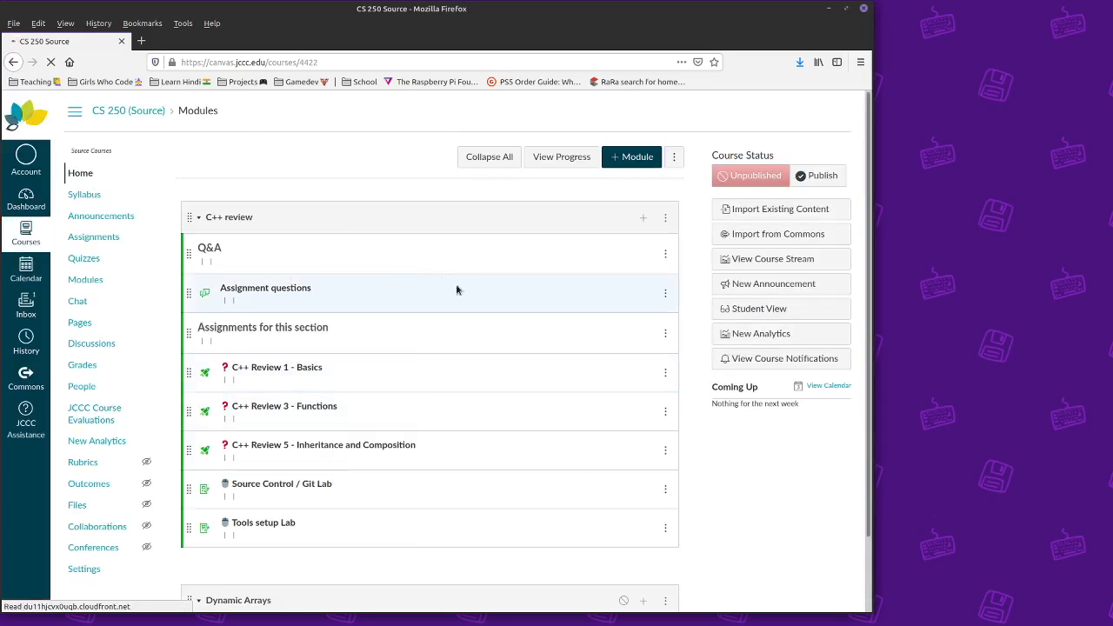
left_click(756, 336)
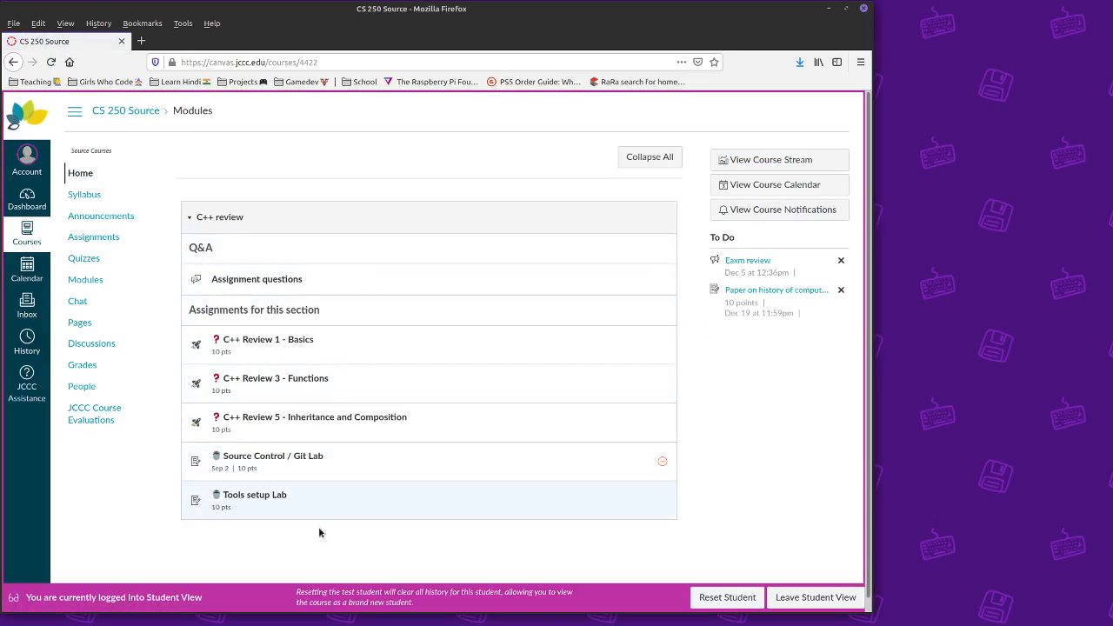
- Set Assignments List as home page and view its Overdue and Upcoming groups as a student
left_click(779, 597)
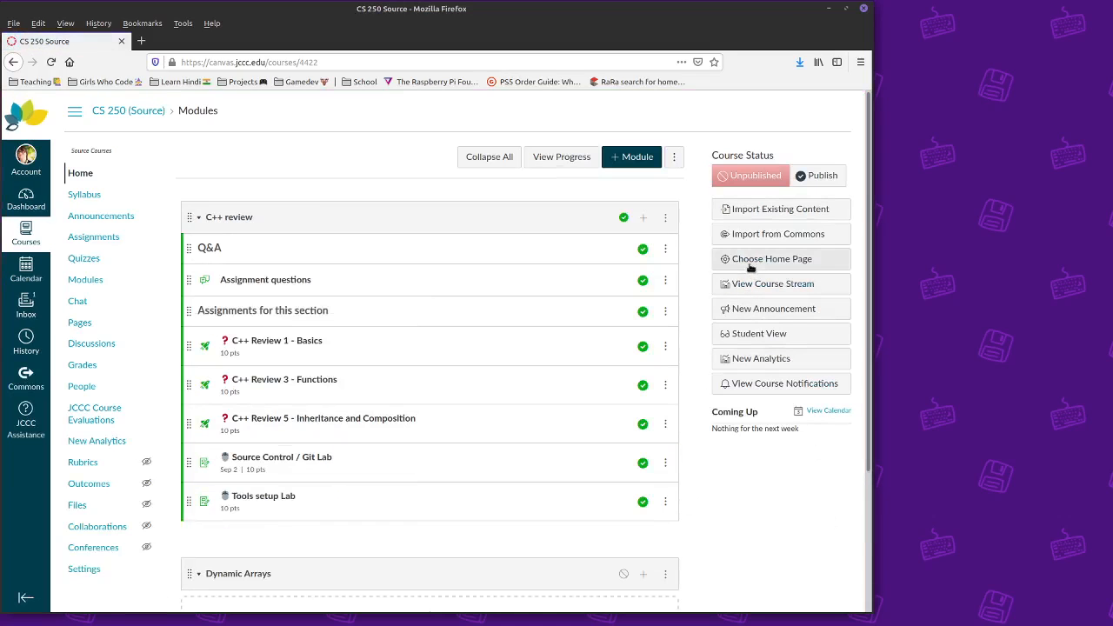
left_click(729, 259)
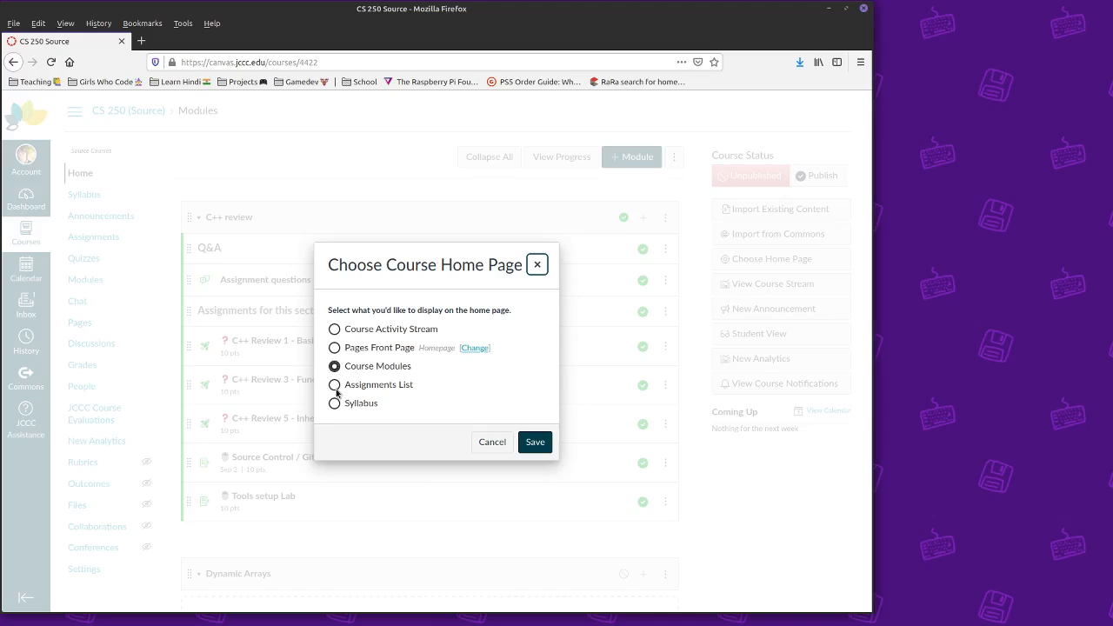
left_click(334, 385)
left_click(533, 444)
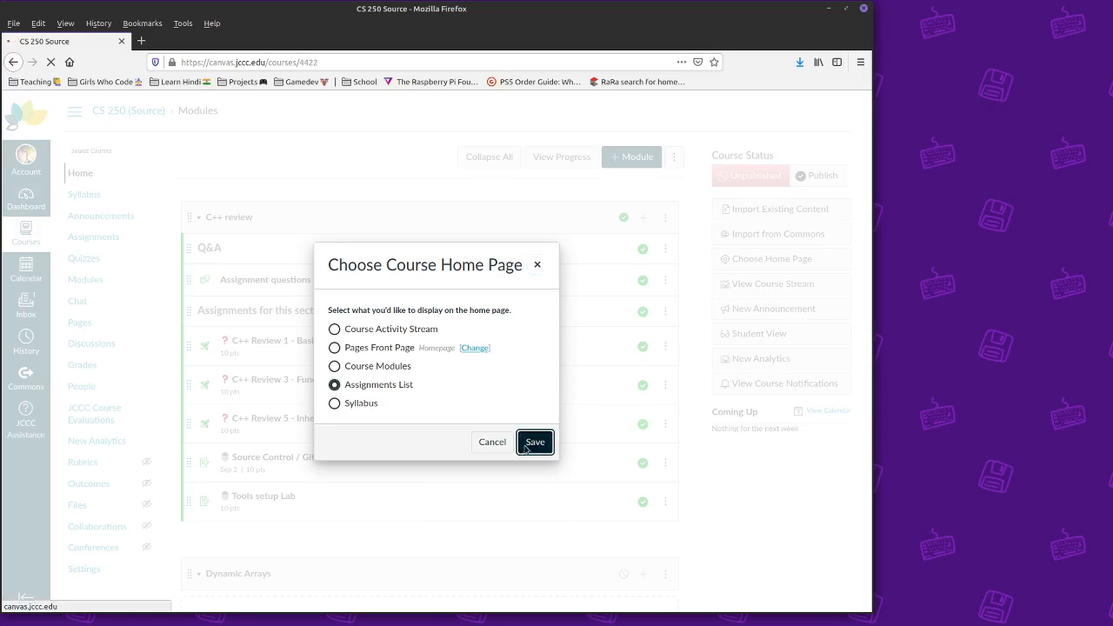
left_click(764, 340)
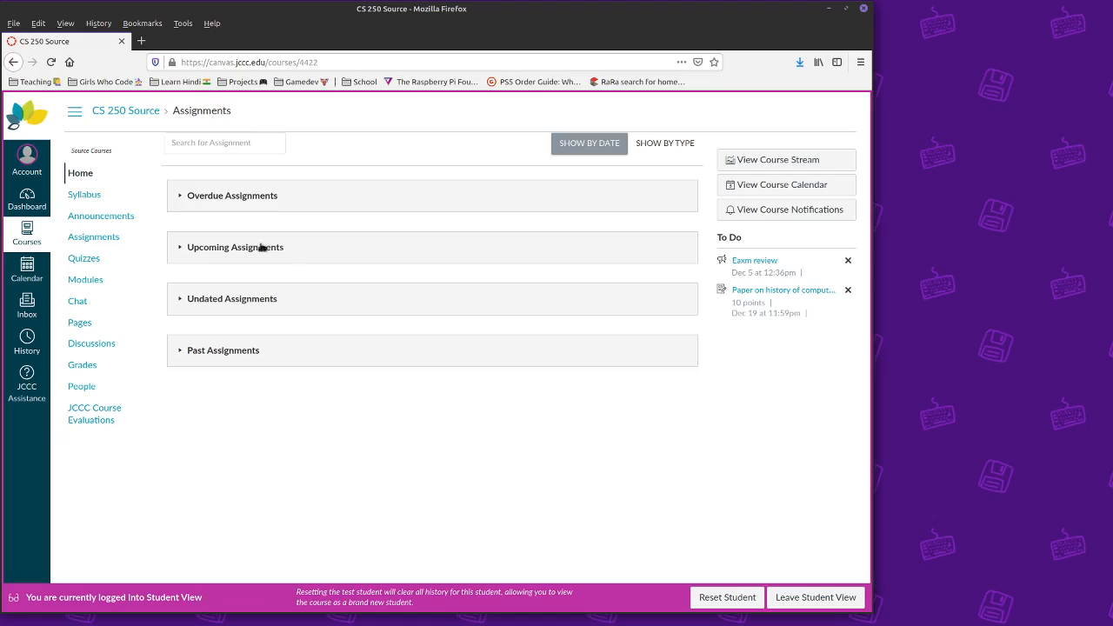
left_click(169, 198)
left_click(234, 363)
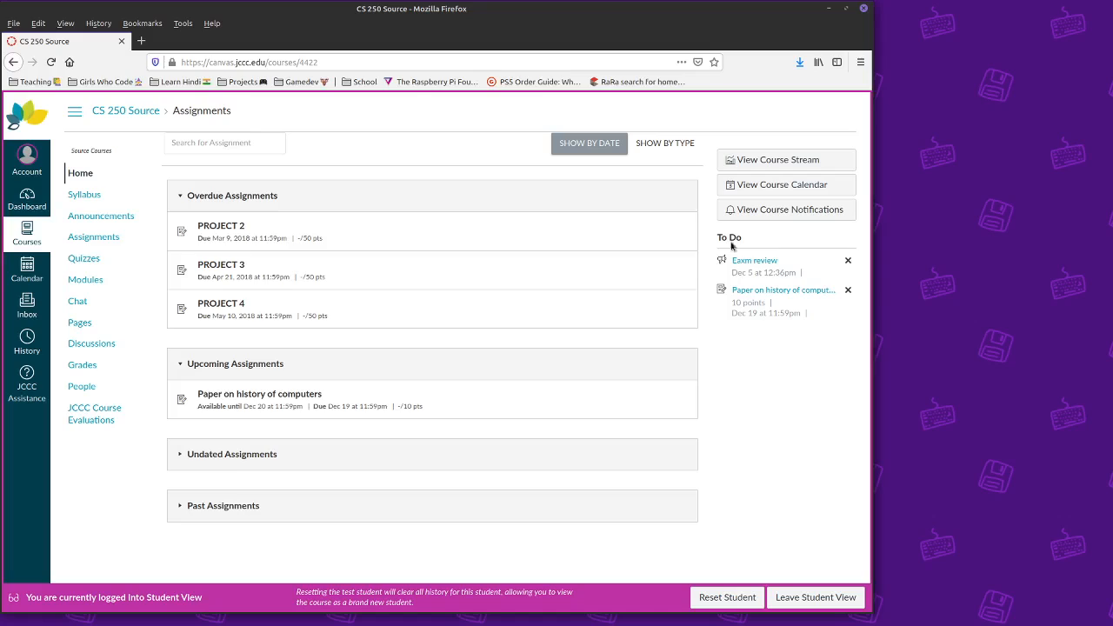
left_click(818, 598)
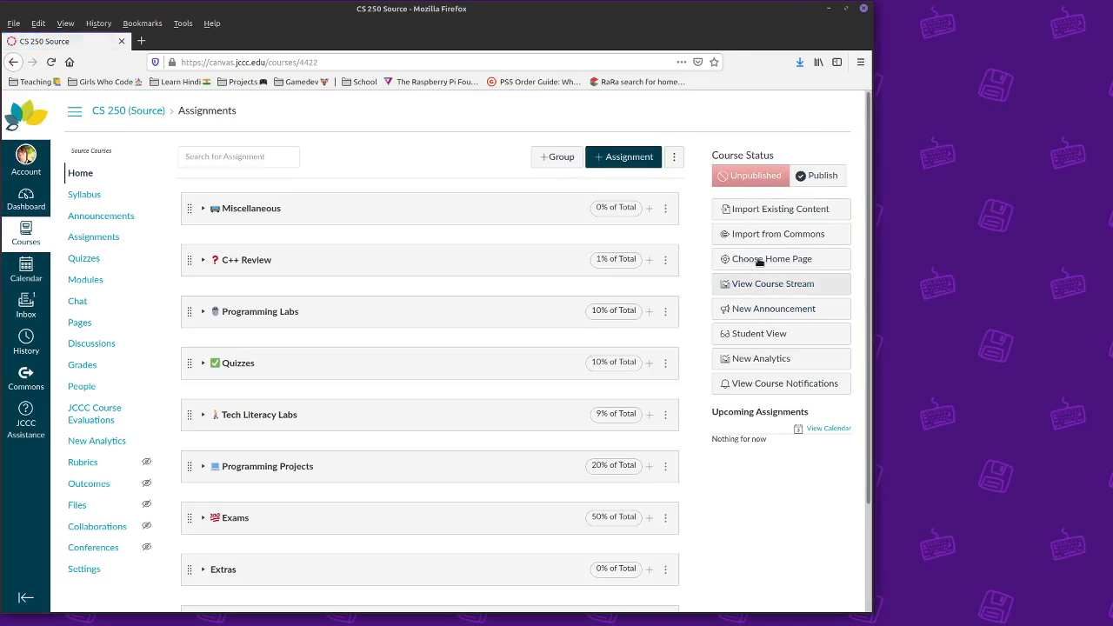
- Restore Pages Front Page as the course home page and save
left_click(760, 258)
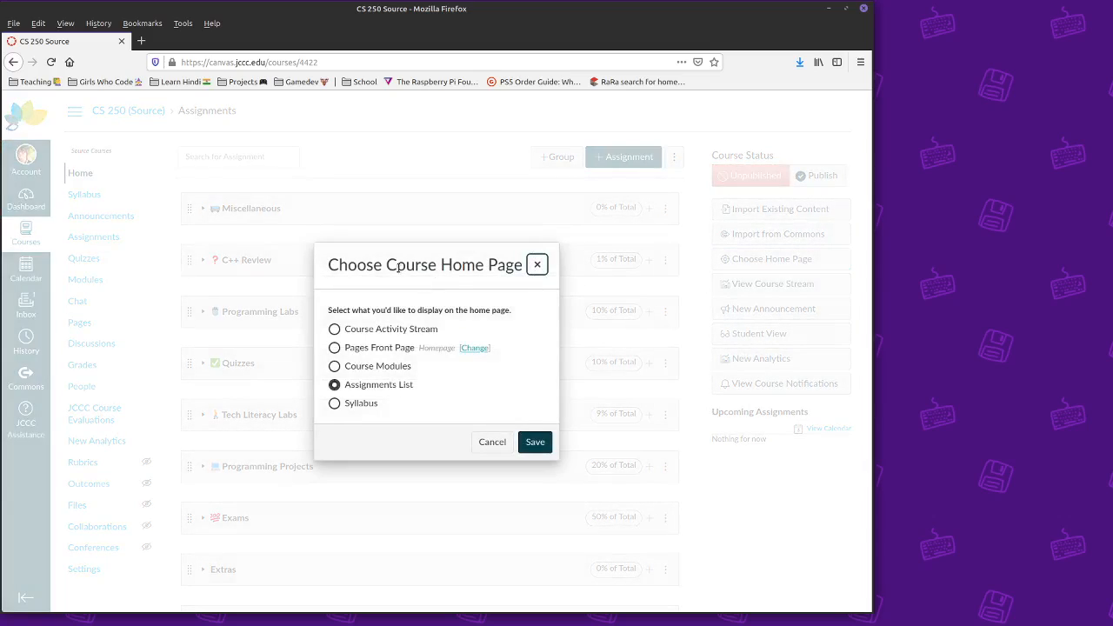
left_click(335, 404)
left_click(334, 330)
left_click(335, 347)
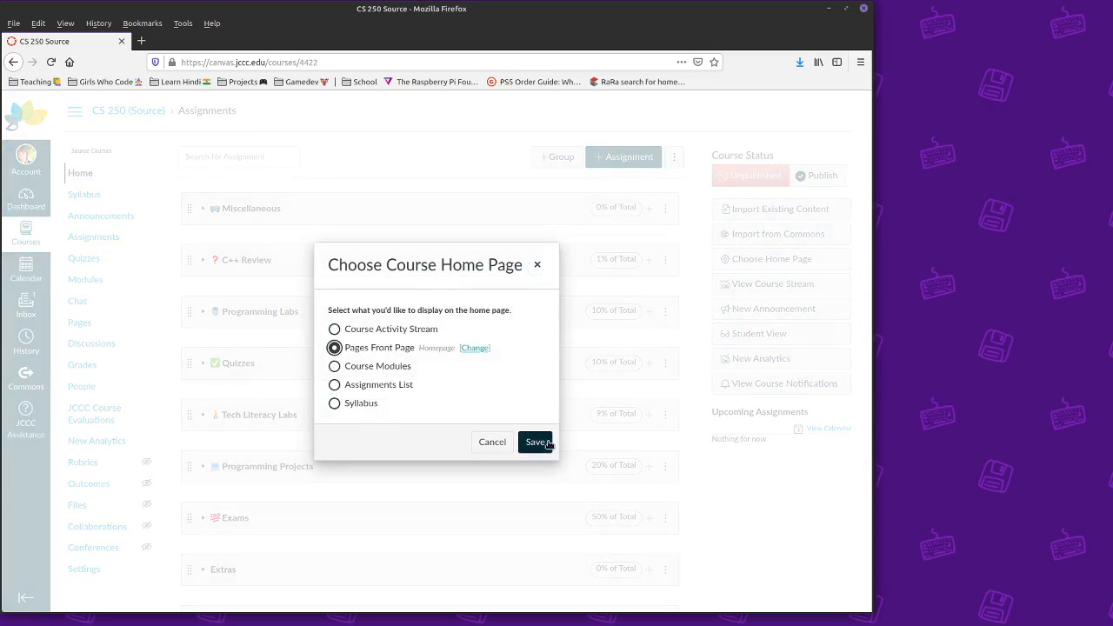
left_click(535, 442)
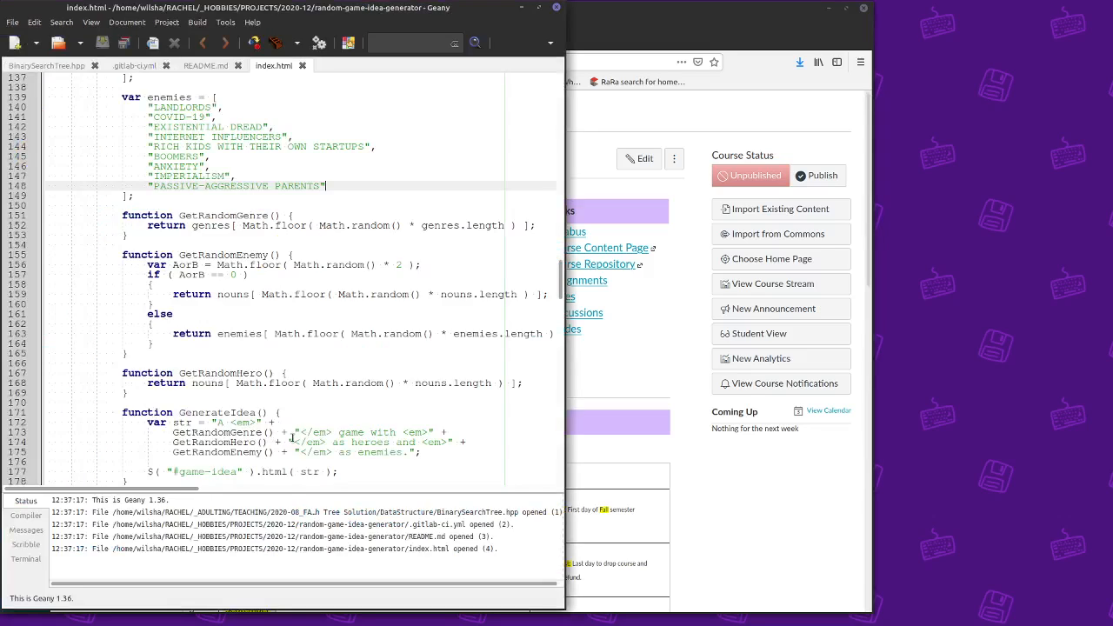
- Create a new untitled Geany document with an e-mail address in enlarged text and a second line
key("ctrl+n")
left_click_drag(418, 480, 519, 457)
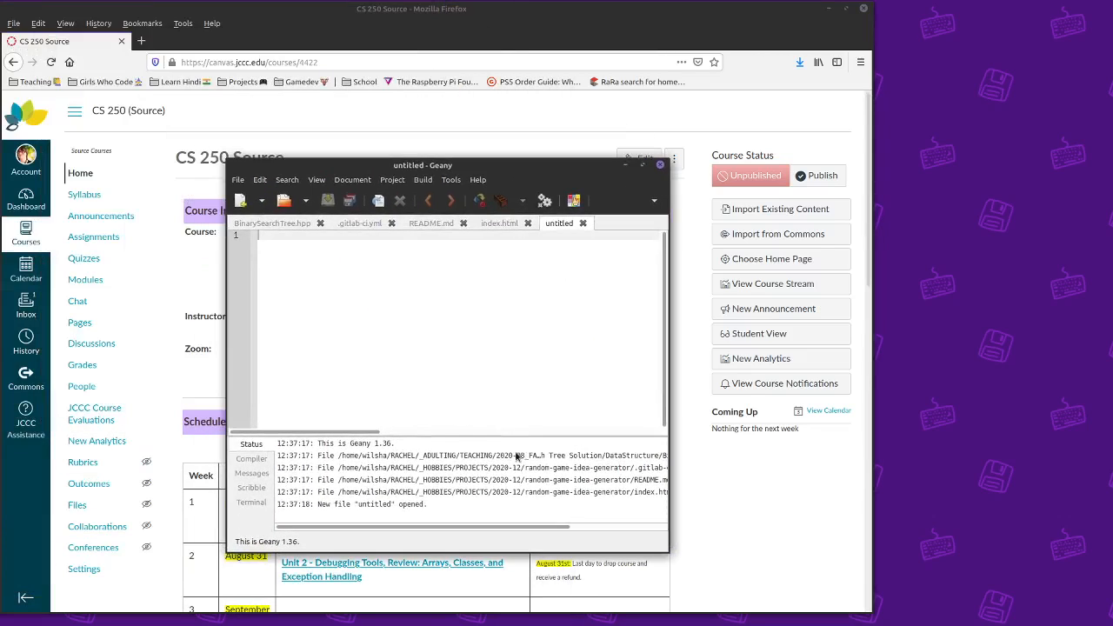
left_click_drag(293, 202, 179, 128)
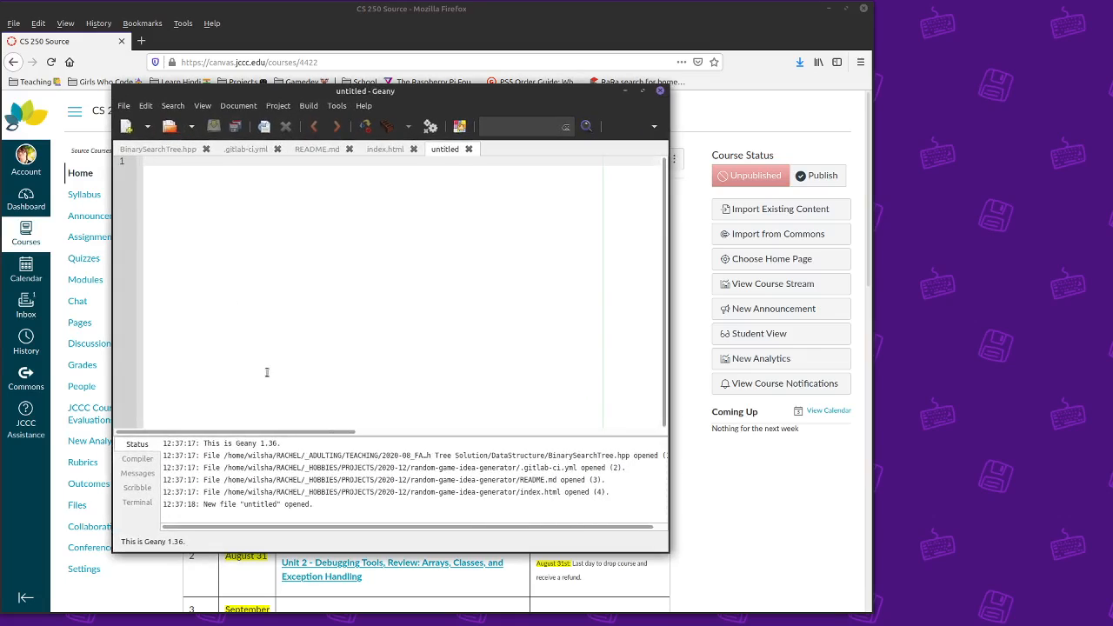
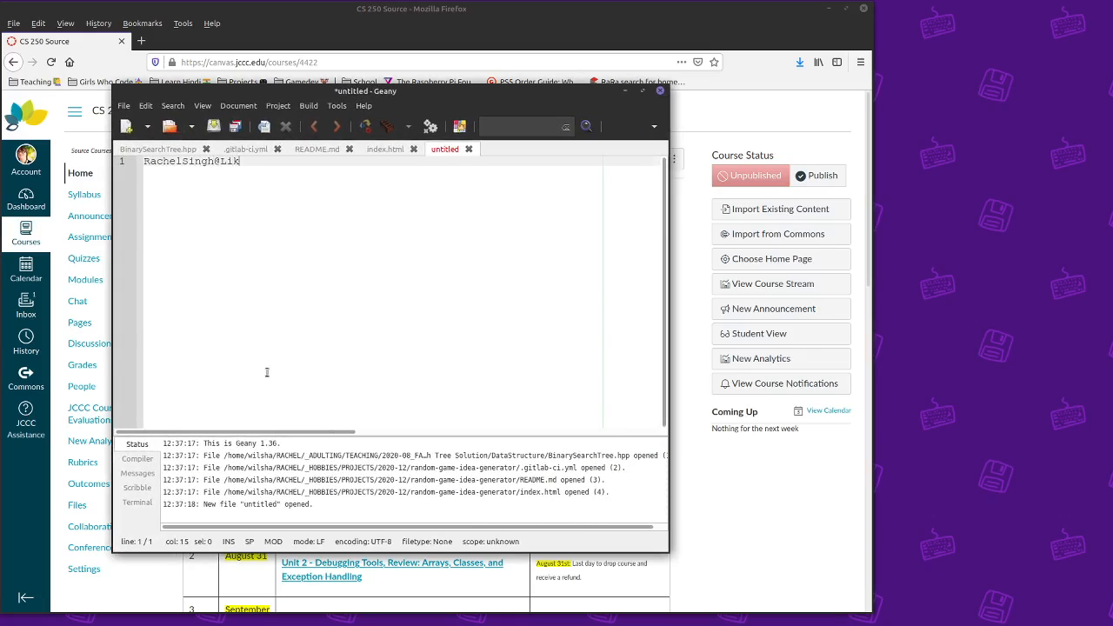
key("ctrl+plus")
key("ctrl+plus")
key("ctrl+plus")
key("ctrl+plus")
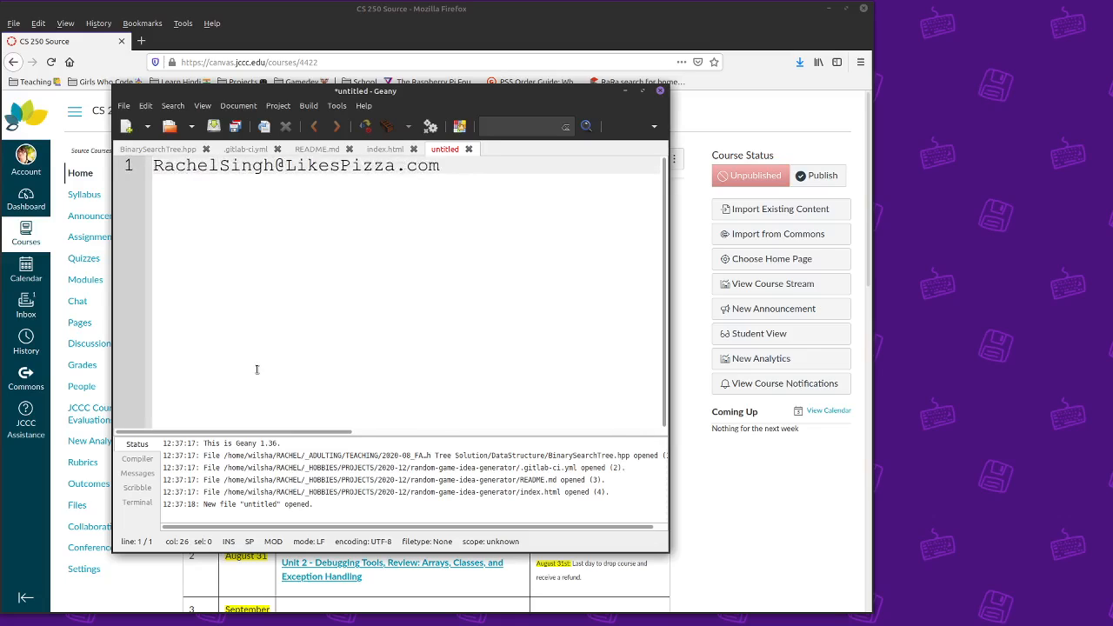
key("Return")
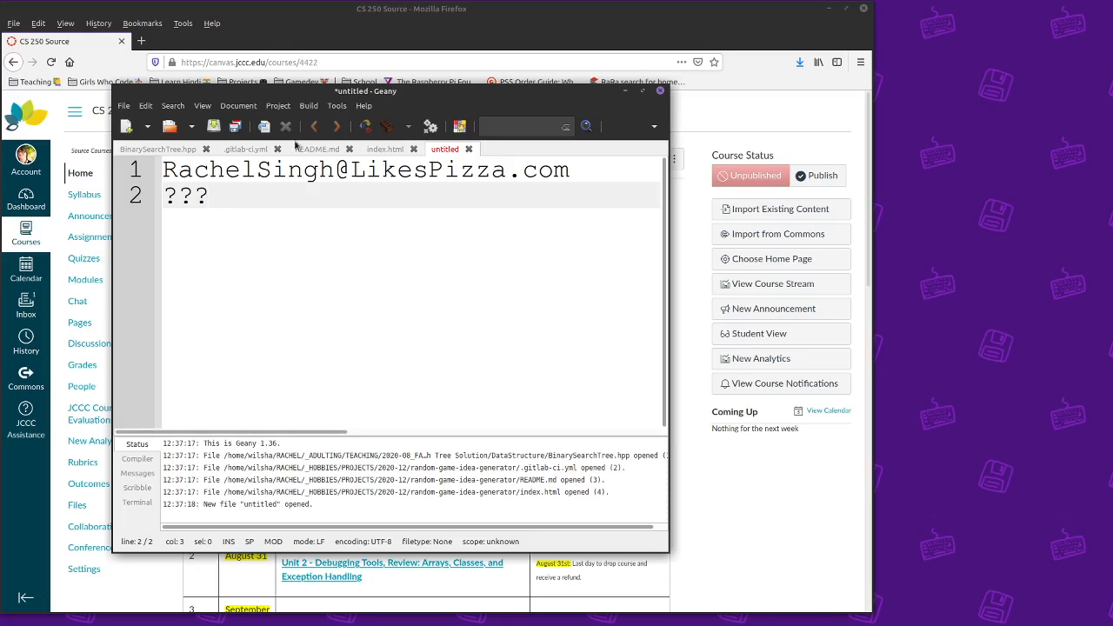
left_click_drag(275, 90, 342, 243)
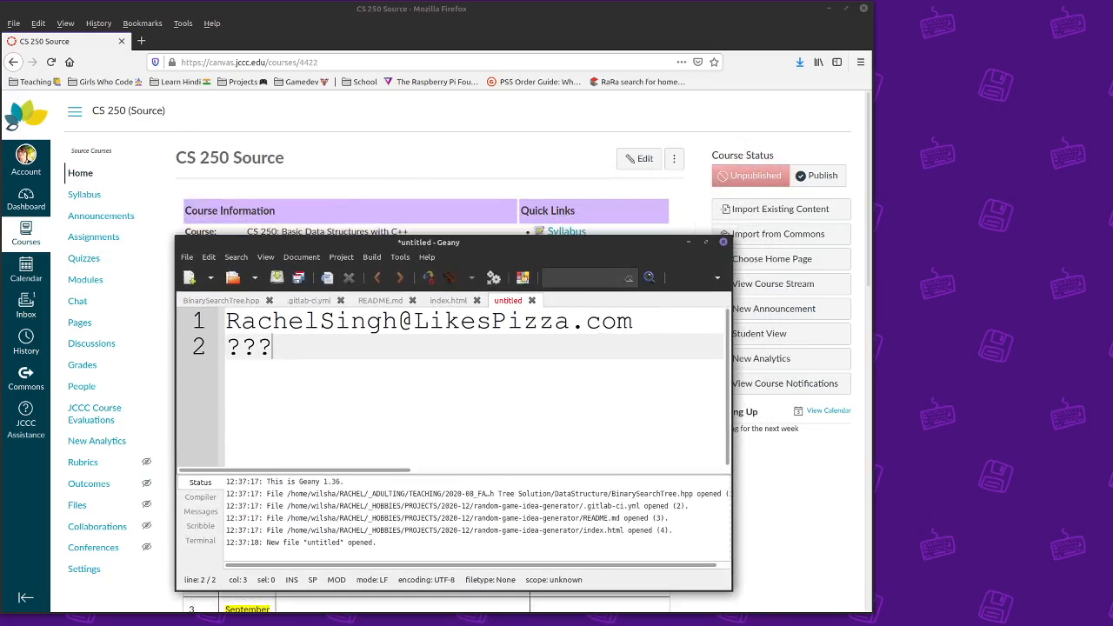